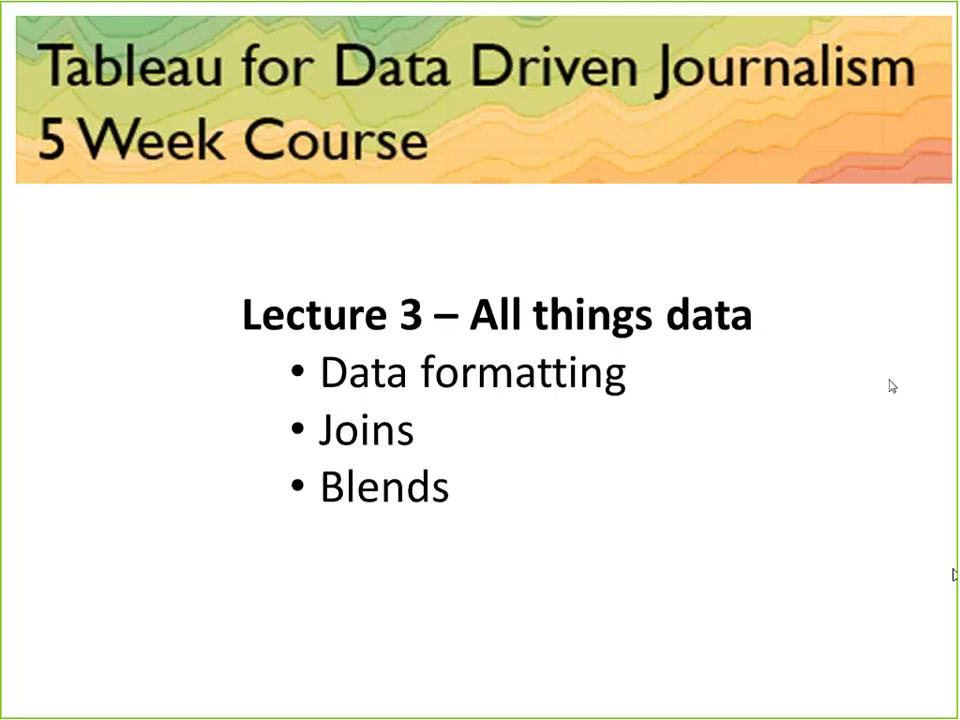
# End the slide show, minimize the presentation and switch to the wage_data workbook in Excel
pyautogui.press('Escape')
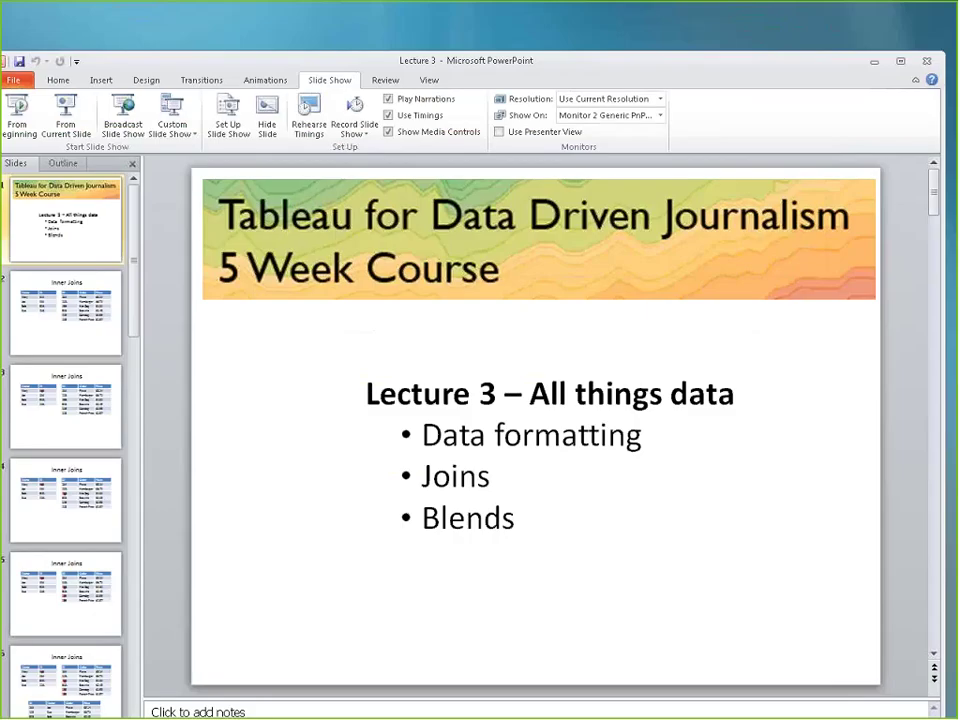
pyautogui.click(866, 64)
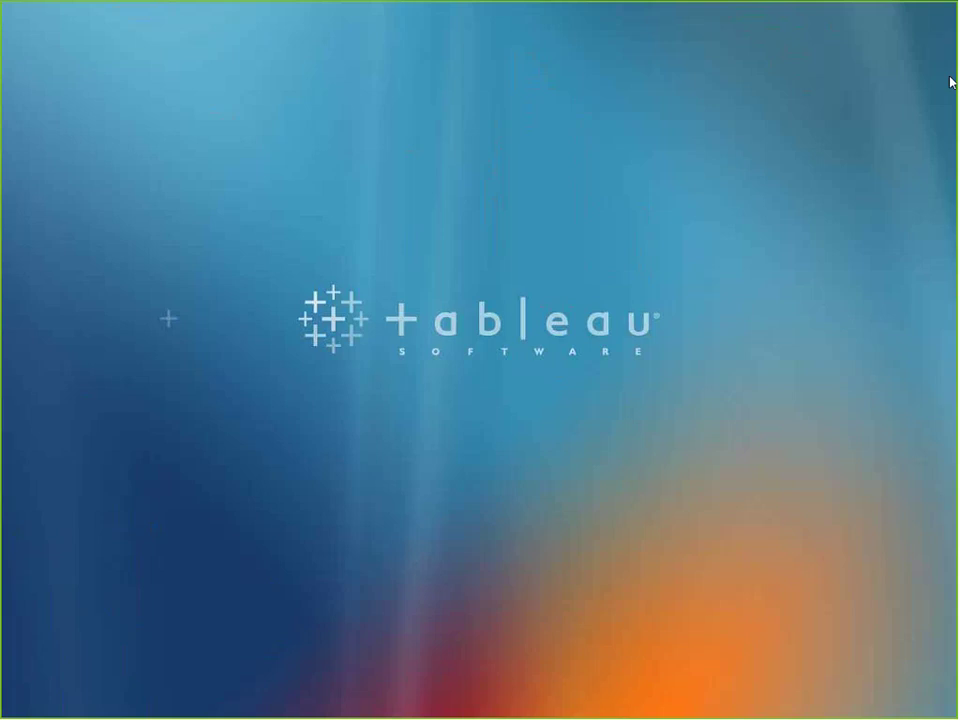
pyautogui.moveTo(951, 82); pyautogui.dragTo(405, 104)
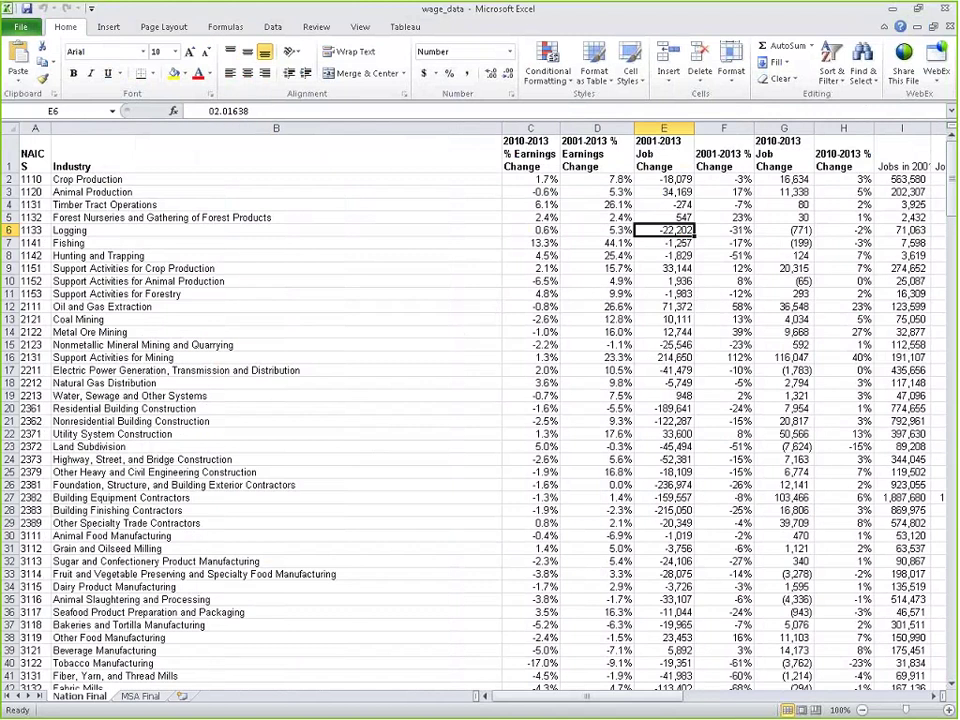
# Narrow the Industry column on the Nation Final sheet and look across to the yearly jobs and earnings columns
pyautogui.moveTo(502, 128); pyautogui.dragTo(323, 128)
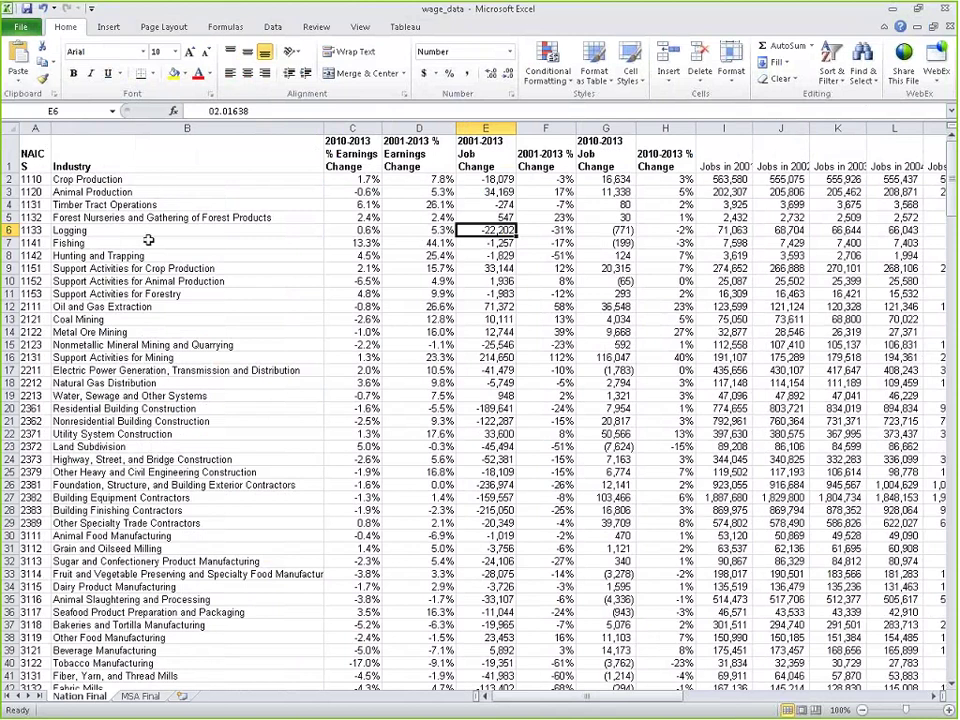
pyautogui.moveTo(548, 705); pyautogui.dragTo(565, 706)
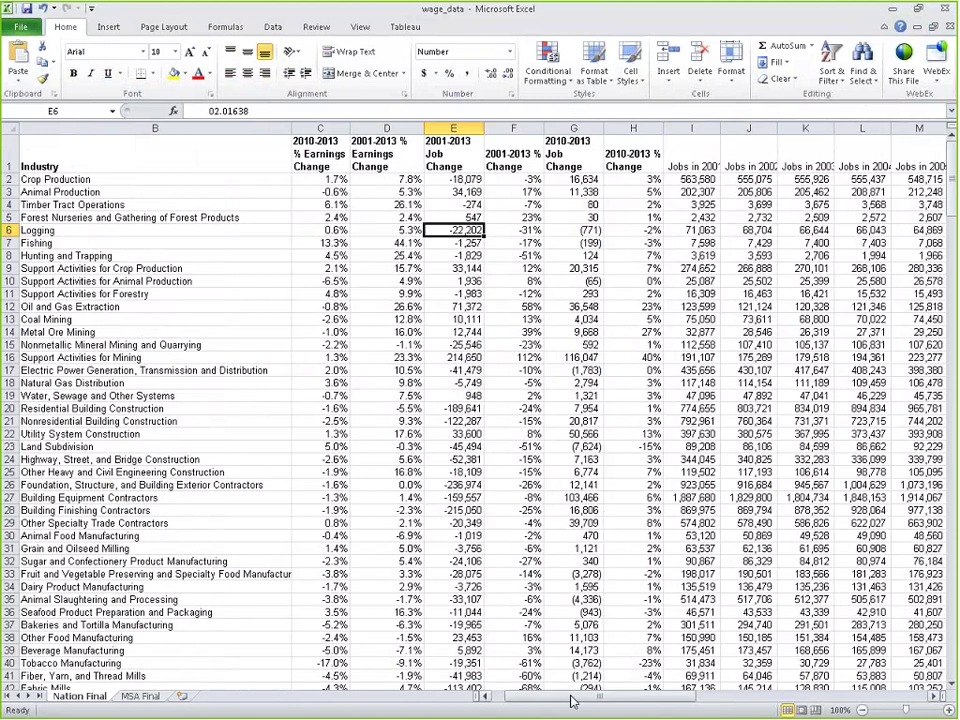
pyautogui.hscroll(3, 606, 700)
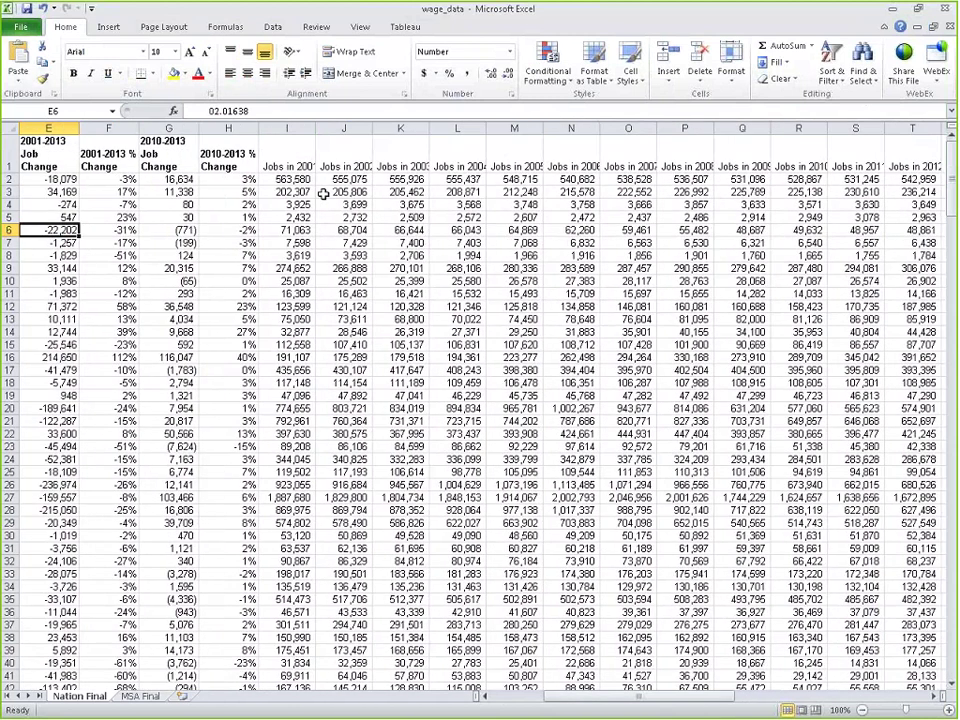
pyautogui.hscroll(4, 779, 700)
pyautogui.hscroll(11, 779, 700)
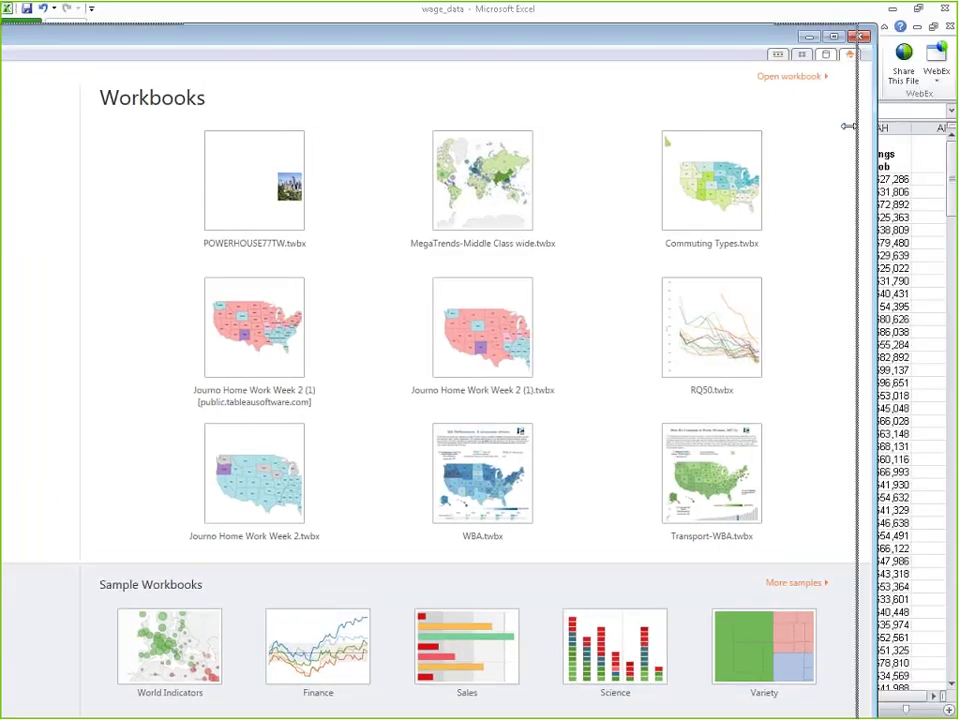
# Switch to Tableau, shrink its window over the spreadsheet and connect to the wage_data Excel workbook from the DDJ Cohort 3 folder
pyautogui.moveTo(820, 141); pyautogui.dragTo(487, 141)
pyautogui.moveTo(244, 52); pyautogui.dragTo(594, 71)
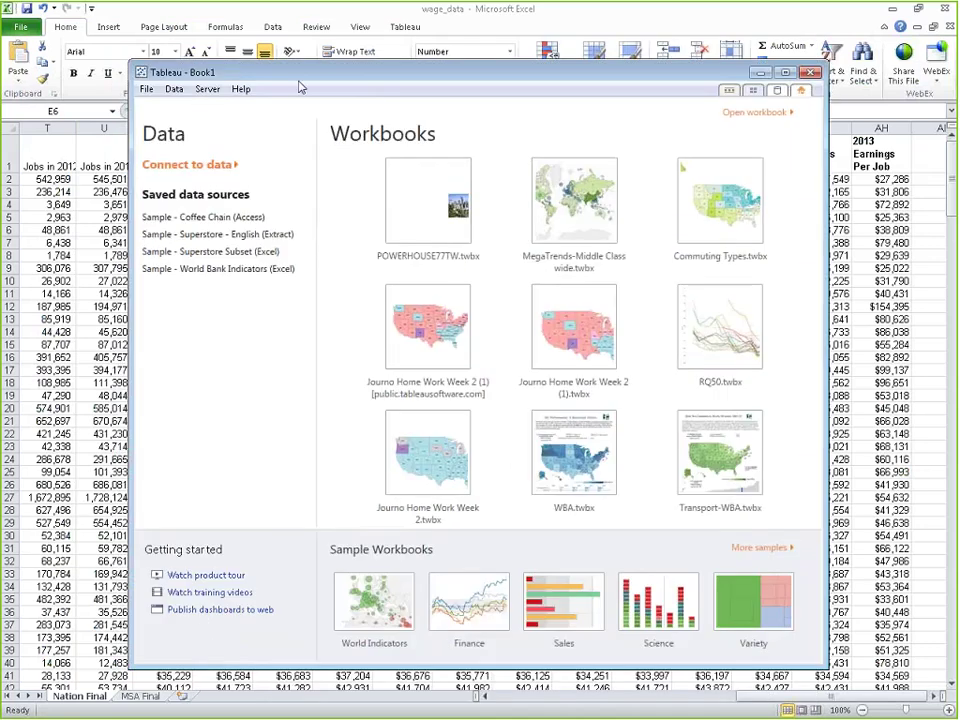
pyautogui.click(182, 166)
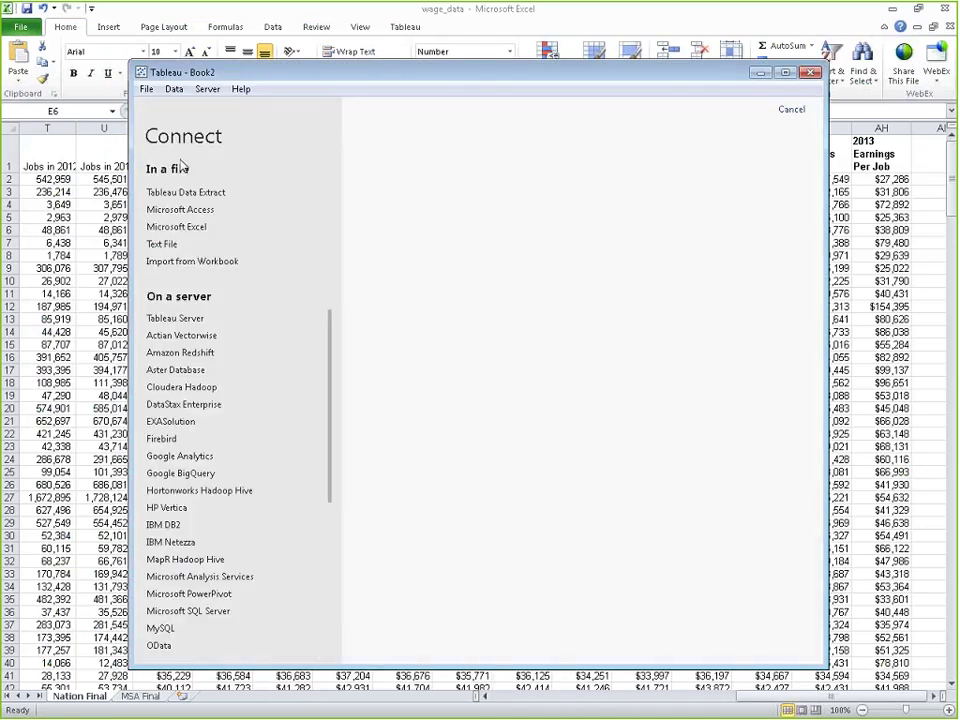
pyautogui.click(177, 227)
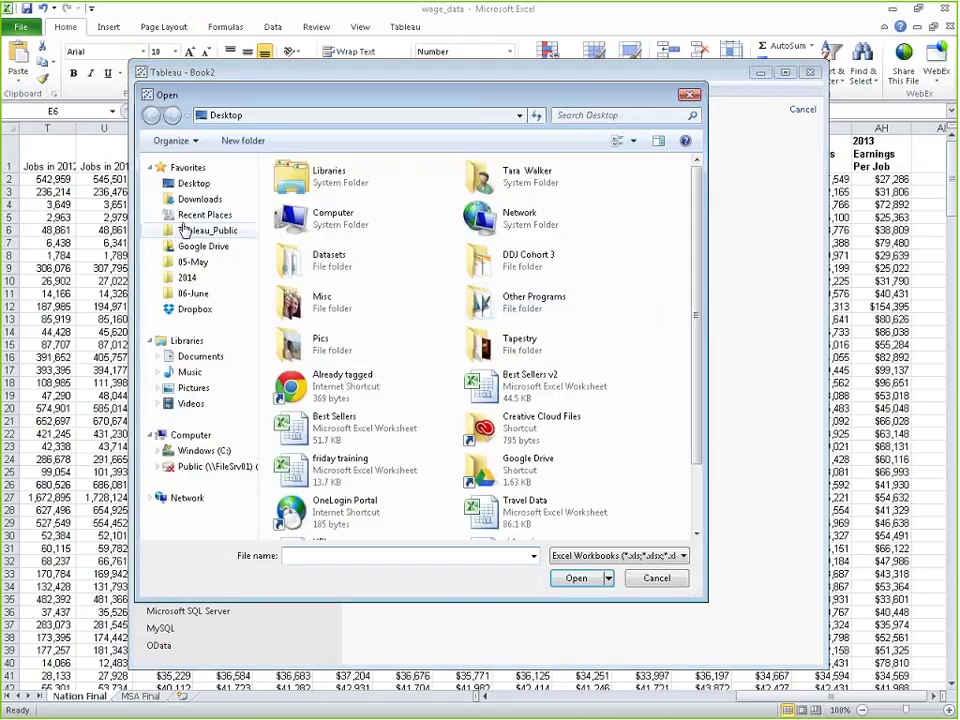
pyautogui.doubleClick(538, 257)
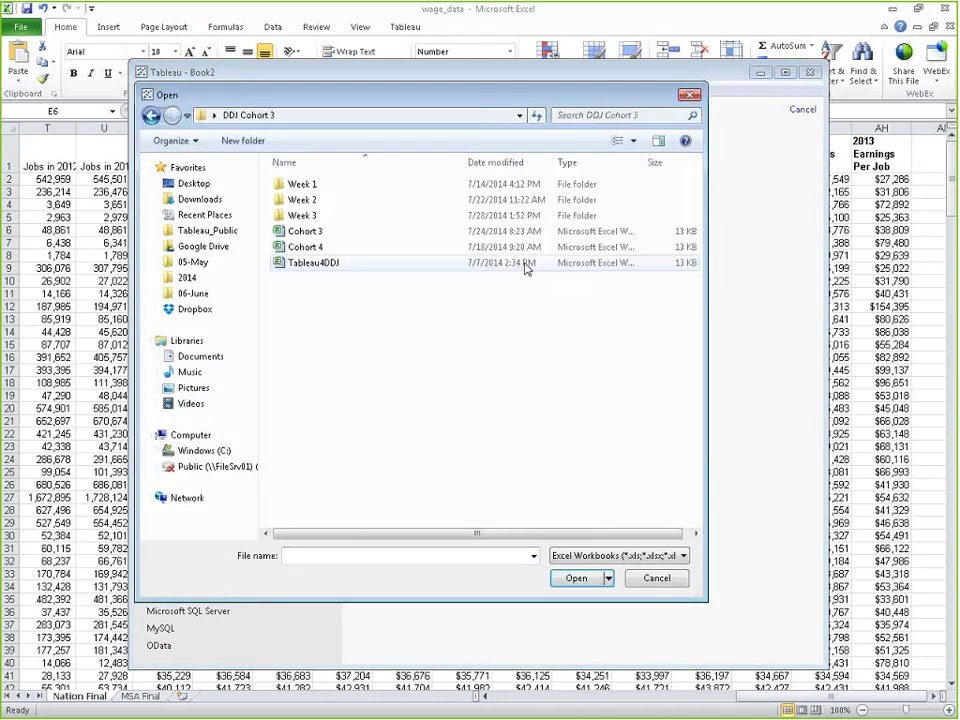
pyautogui.doubleClick(305, 215)
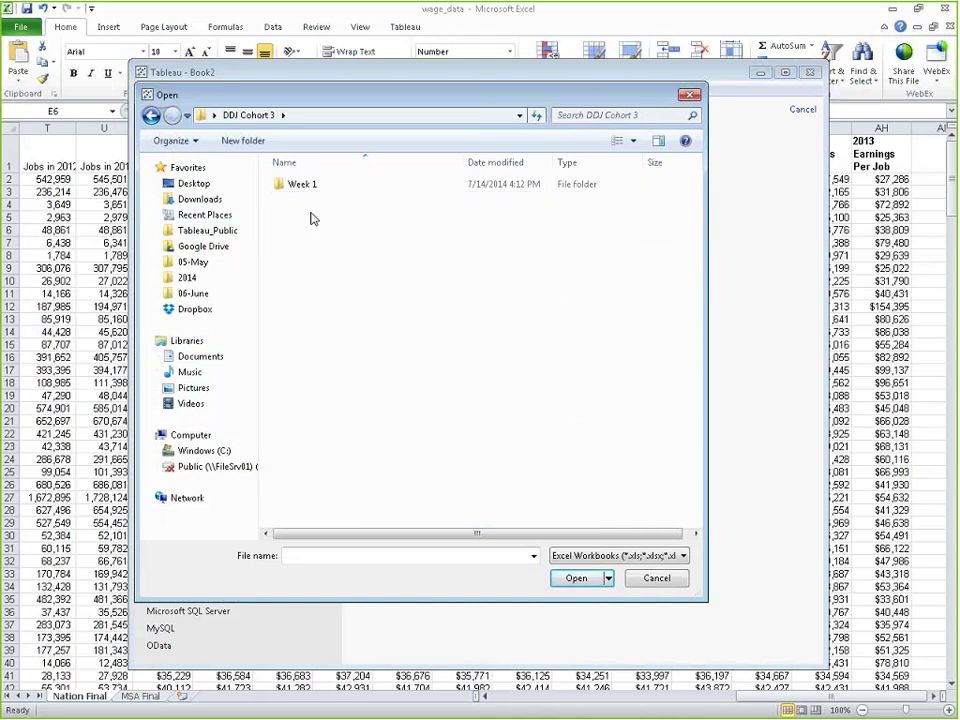
pyautogui.click(308, 184)
pyautogui.click(586, 580)
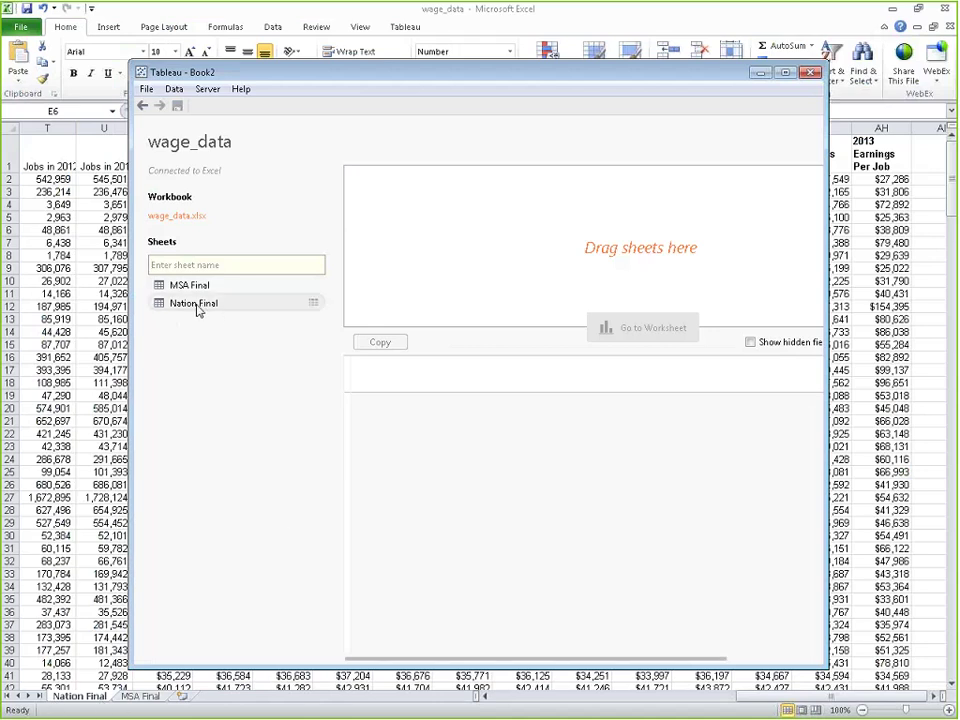
# Add the Nation Final sheet to the data source and go to the worksheet
pyautogui.moveTo(197, 310); pyautogui.dragTo(512, 256)
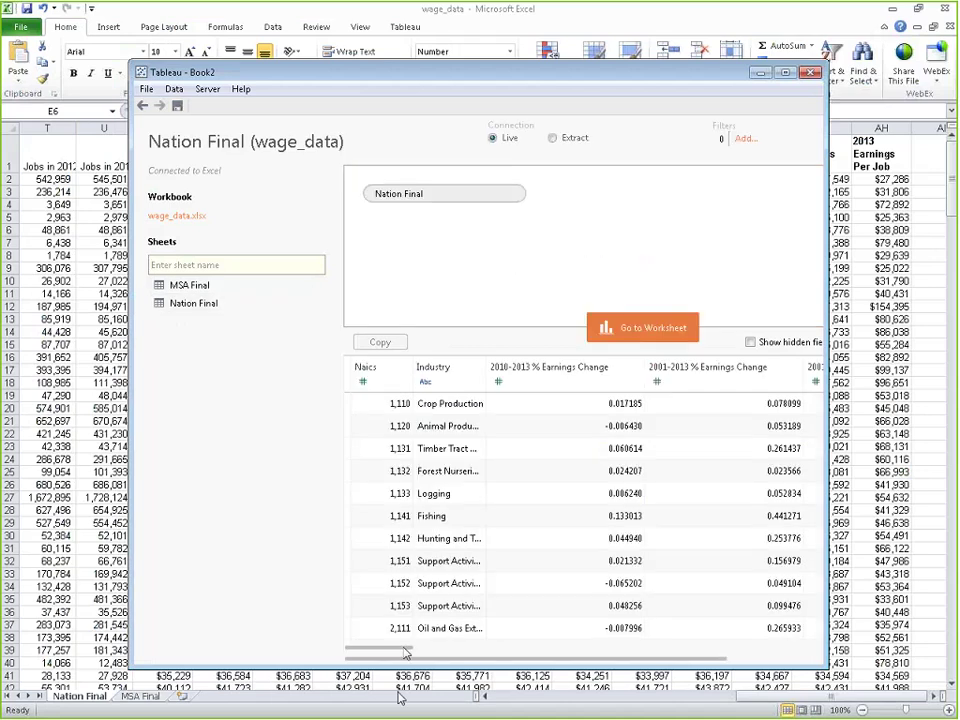
pyautogui.moveTo(406, 652); pyautogui.dragTo(350, 642)
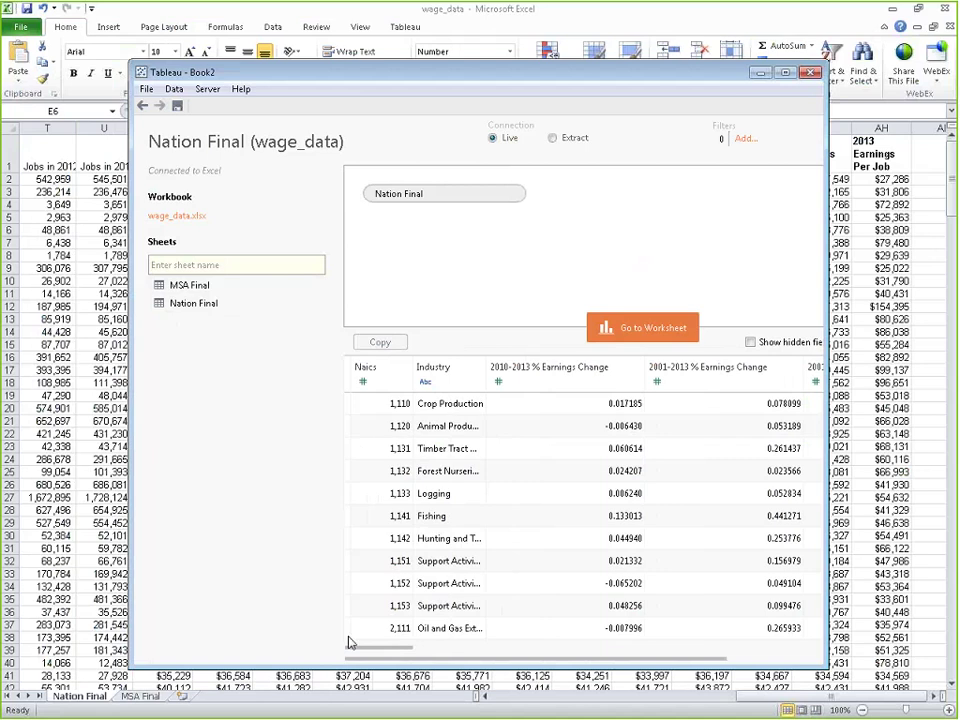
pyautogui.click(645, 330)
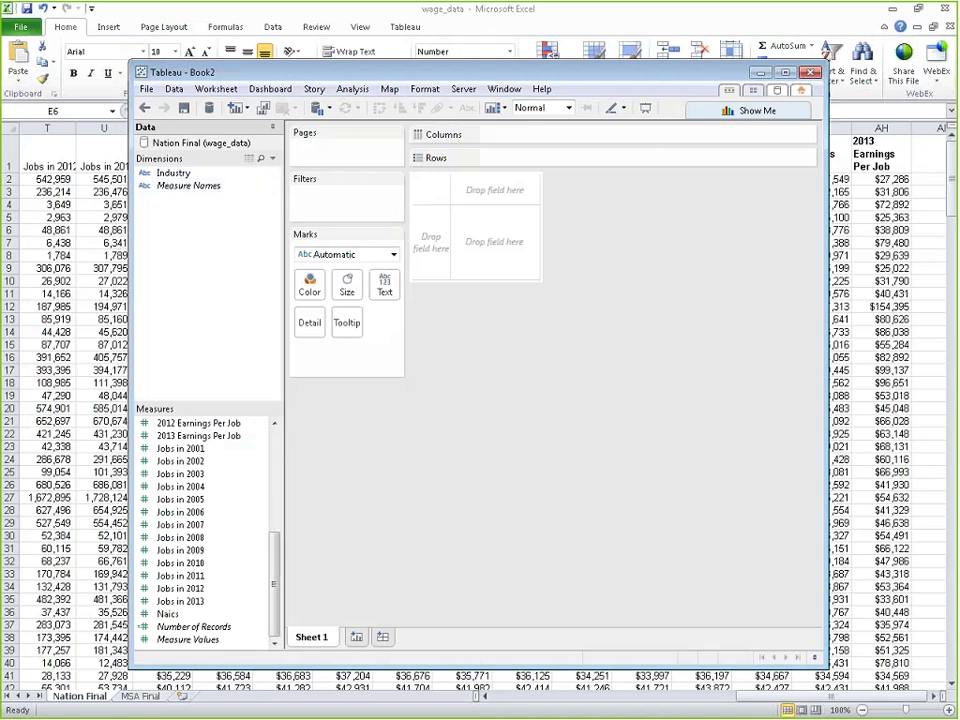
# Look through the Measures for the separate yearly earnings and jobs fields
pyautogui.moveTo(273, 589); pyautogui.dragTo(300, 489)
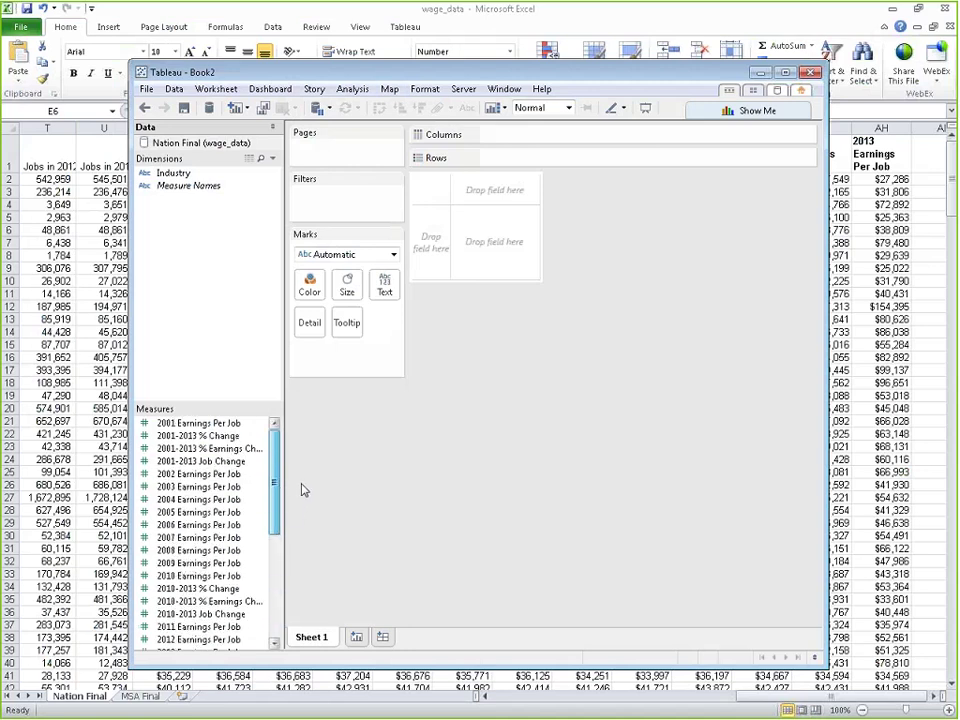
pyautogui.click(200, 448)
pyautogui.keyDown('ctrl'); pyautogui.click(195, 576); pyautogui.keyUp('ctrl')
pyautogui.click(202, 552)
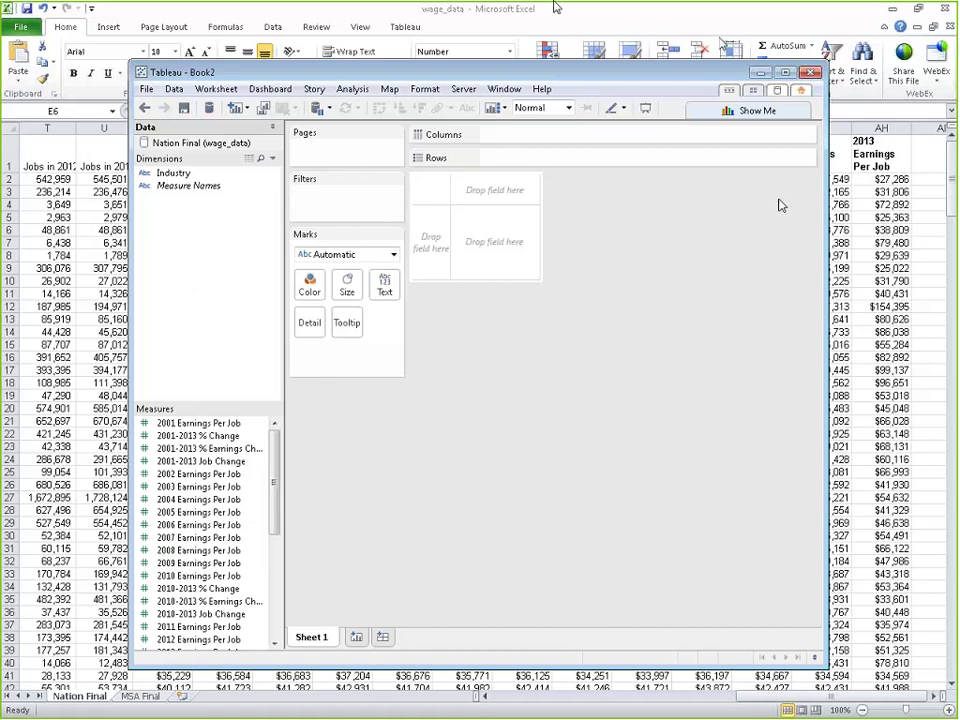
# Close the Tableau workbook without saving its changes
pyautogui.moveTo(639, 78); pyautogui.dragTo(638, 85)
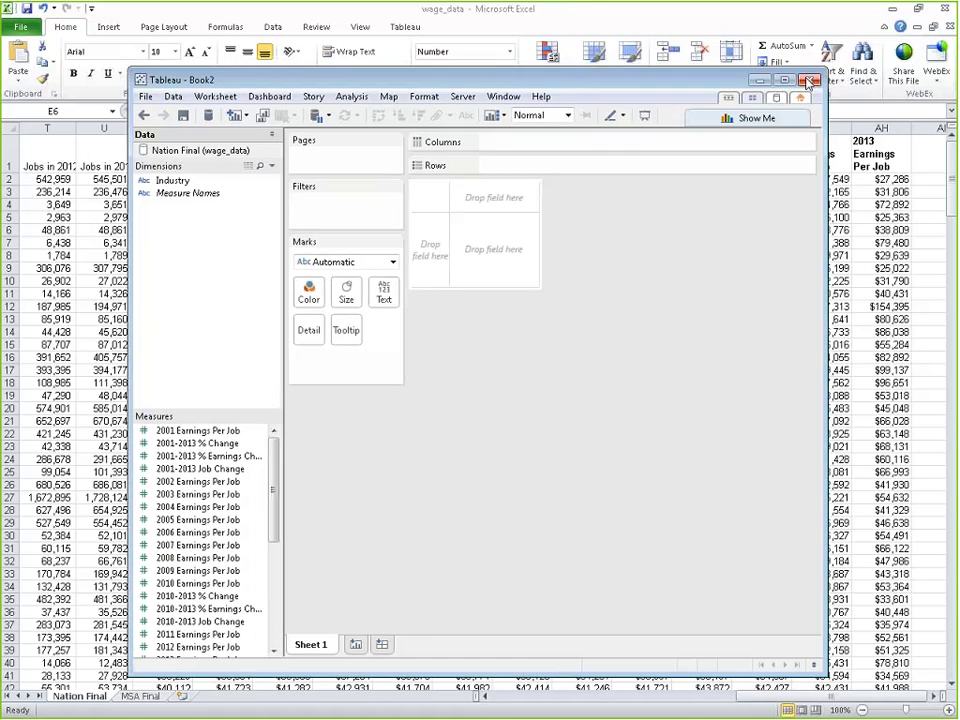
pyautogui.click(808, 82)
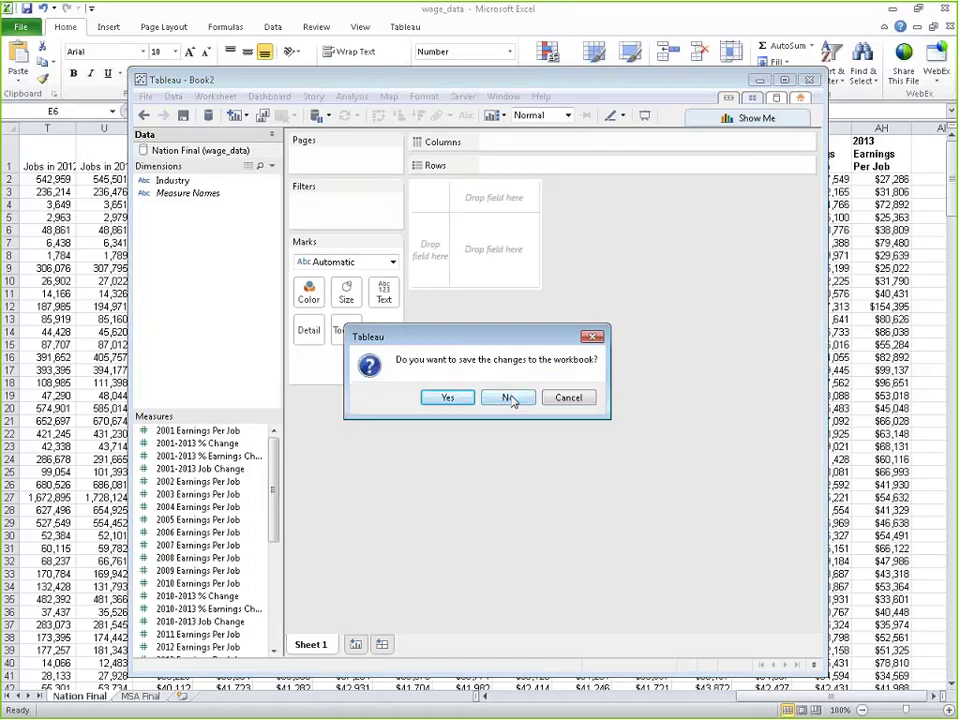
pyautogui.click(510, 399)
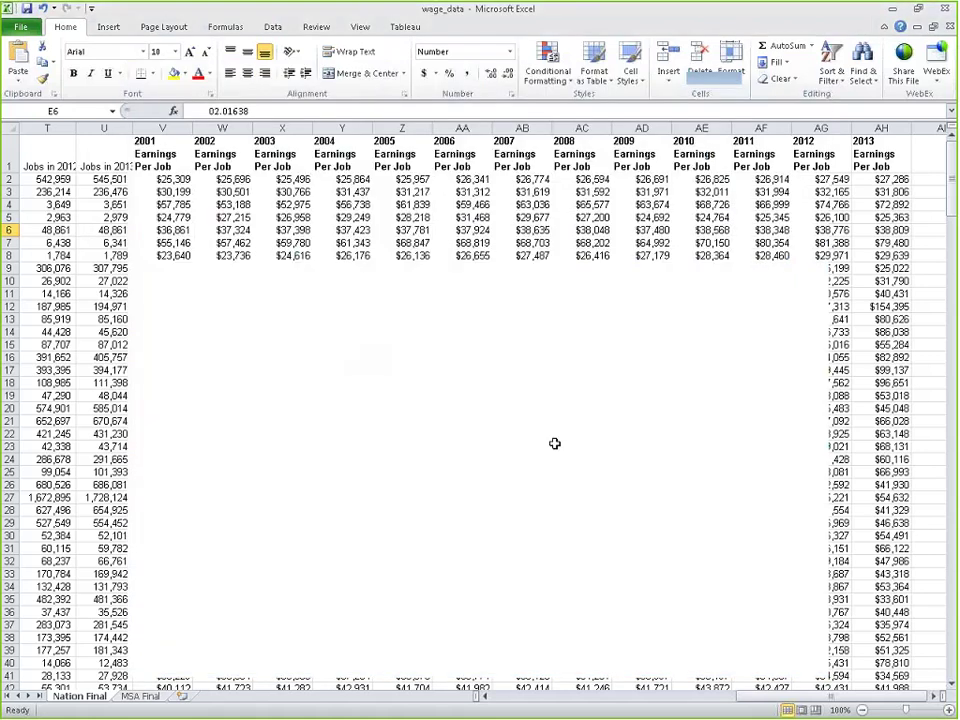
# Examine the Nation Final column headers in Excel, from the change columns to the yearly Jobs and Earnings Per Job columns
pyautogui.click(645, 586)
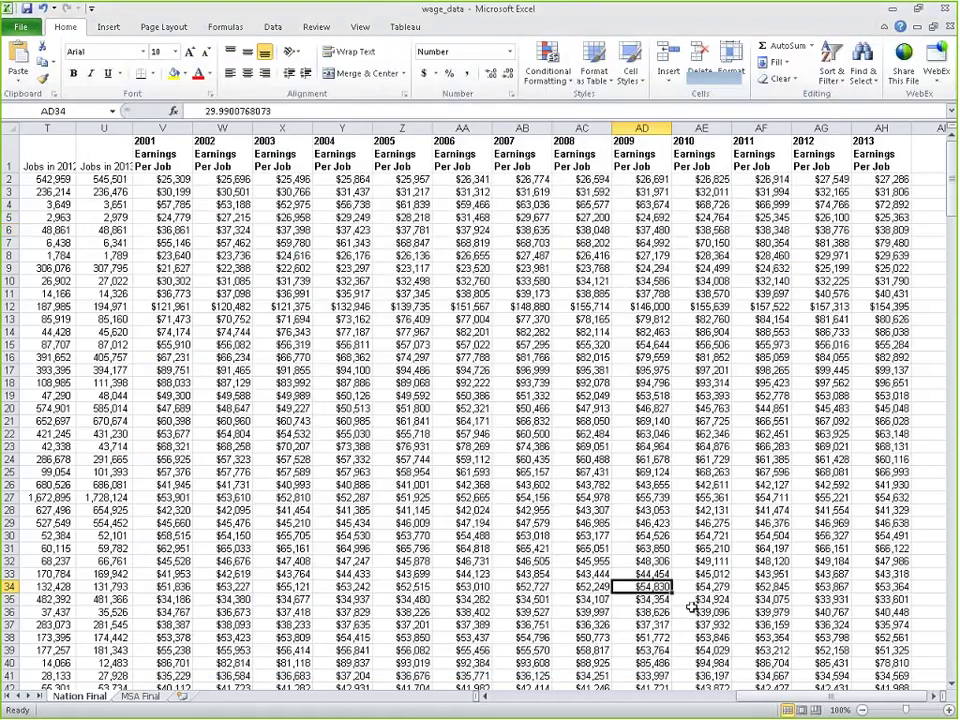
pyautogui.hscroll(-8, 465, 672)
pyautogui.hotkey('ctrl', 'shift', '4')
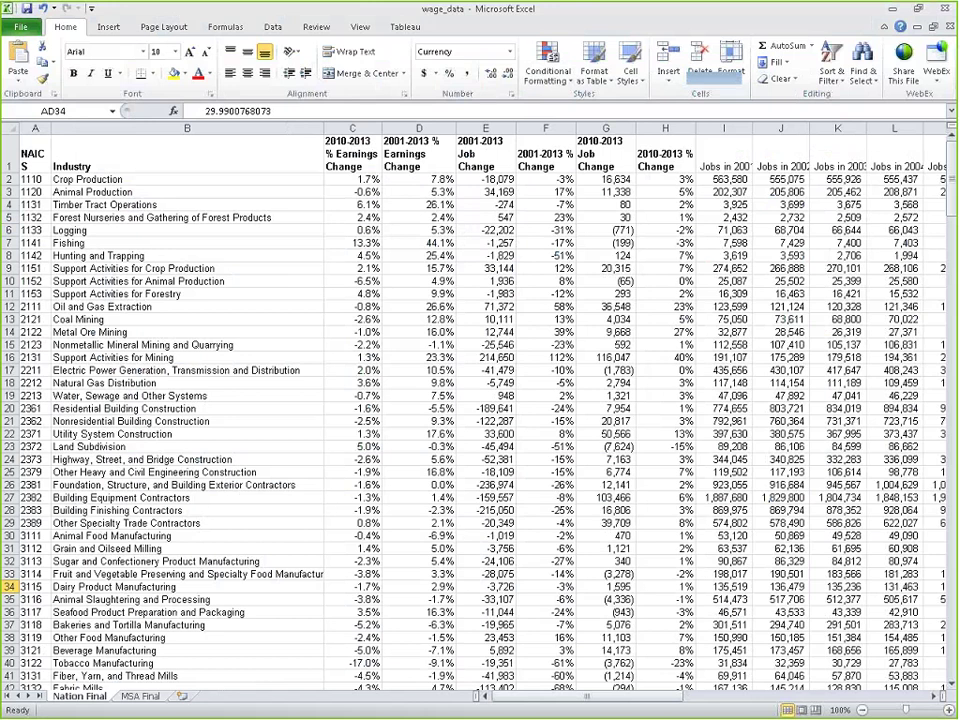
pyautogui.click(728, 151)
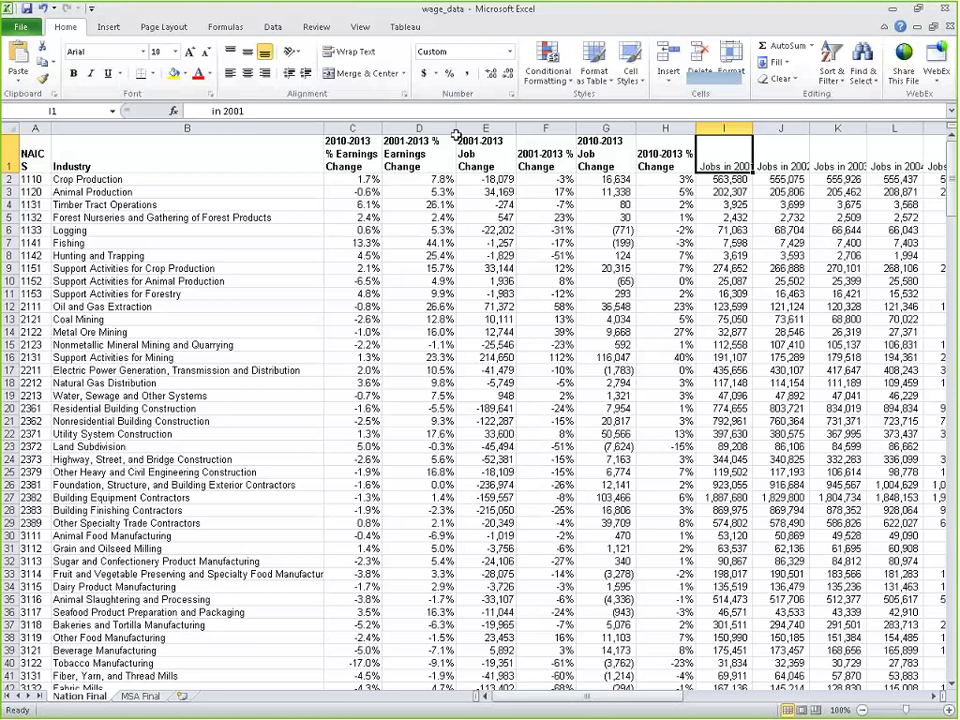
pyautogui.hscroll(2, 690, 712)
pyautogui.hscroll(4, 690, 712)
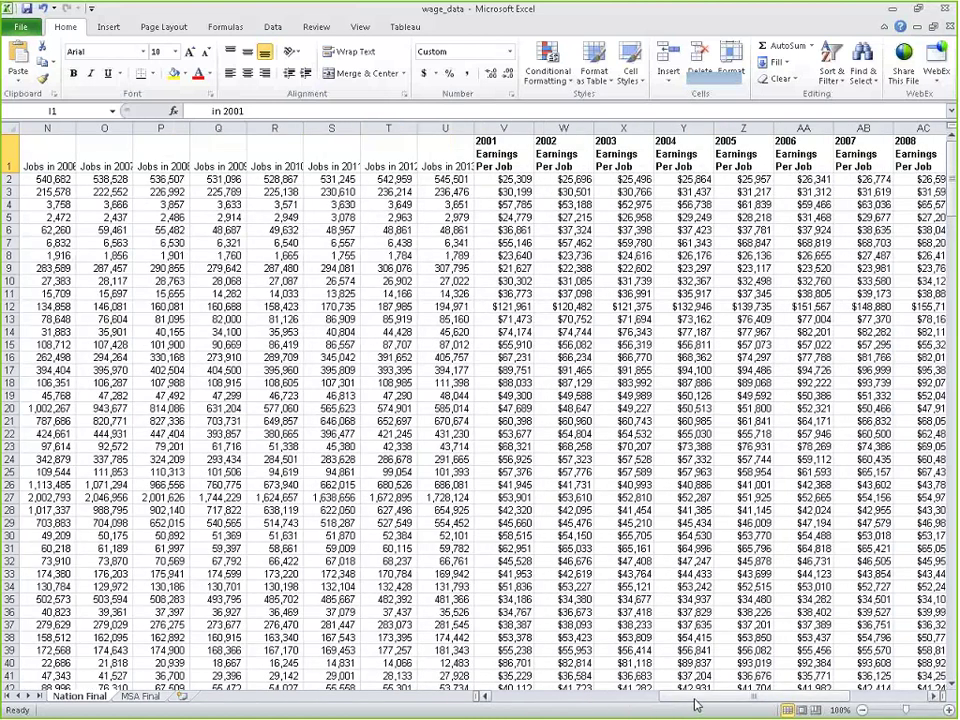
pyautogui.hscroll(-5, 480, 400)
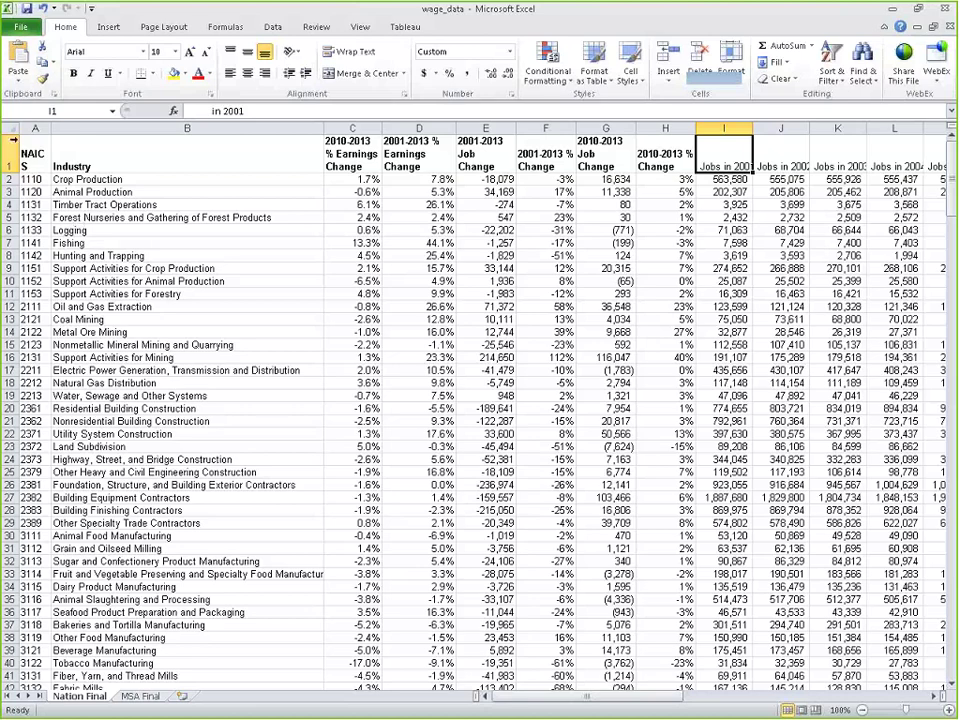
# Copy the NAICS and Industry columns from Nation Final into a new sheet, starting at cell A1
pyautogui.click(36, 152)
pyautogui.moveTo(35, 150); pyautogui.dragTo(111, 666)
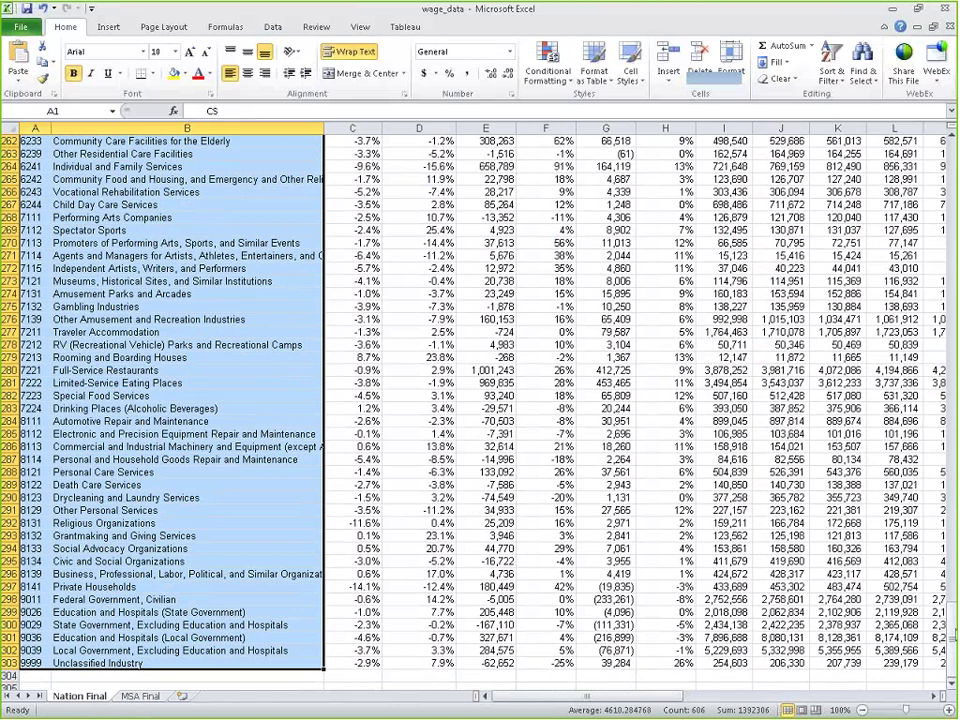
pyautogui.scroll(20, 713, 476)
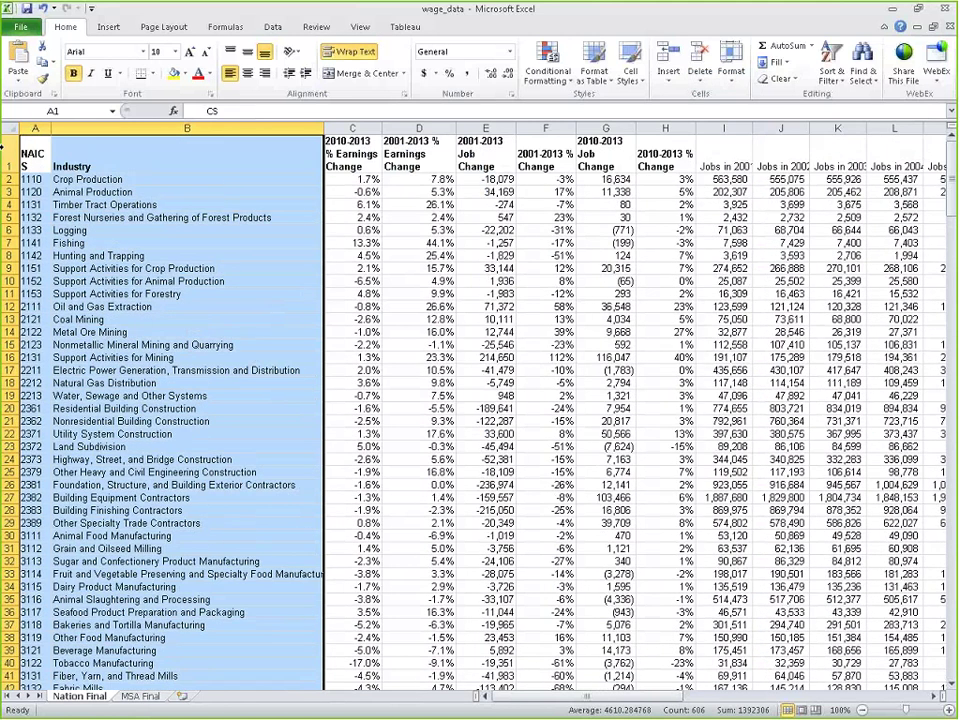
pyautogui.click(35, 128)
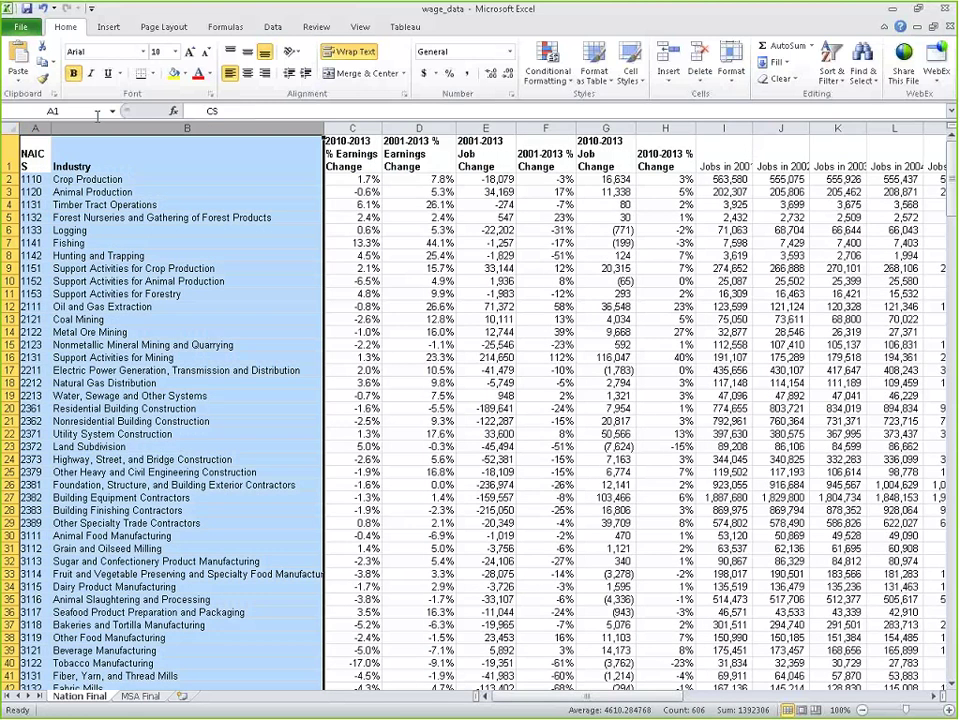
pyautogui.hotkey('ctrl', 'c')
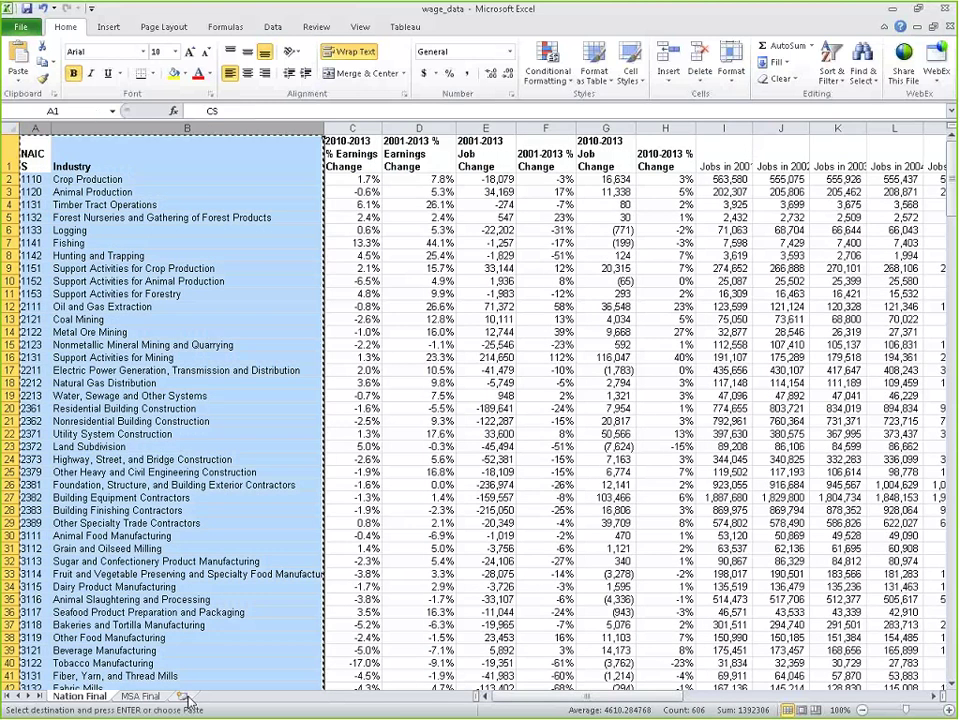
pyautogui.click(182, 696)
pyautogui.hotkey('ctrl', 'v')
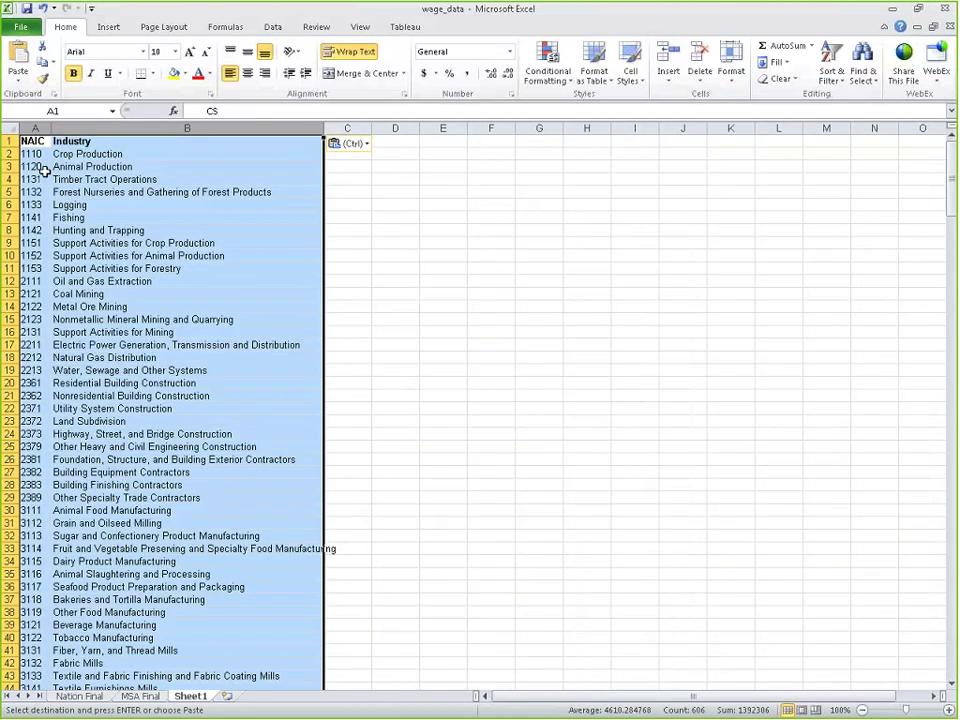
# Copy the Jobs in 2001 through Jobs in 2013 columns from Nation Final into Sheet1, starting at column C
pyautogui.click(72, 696)
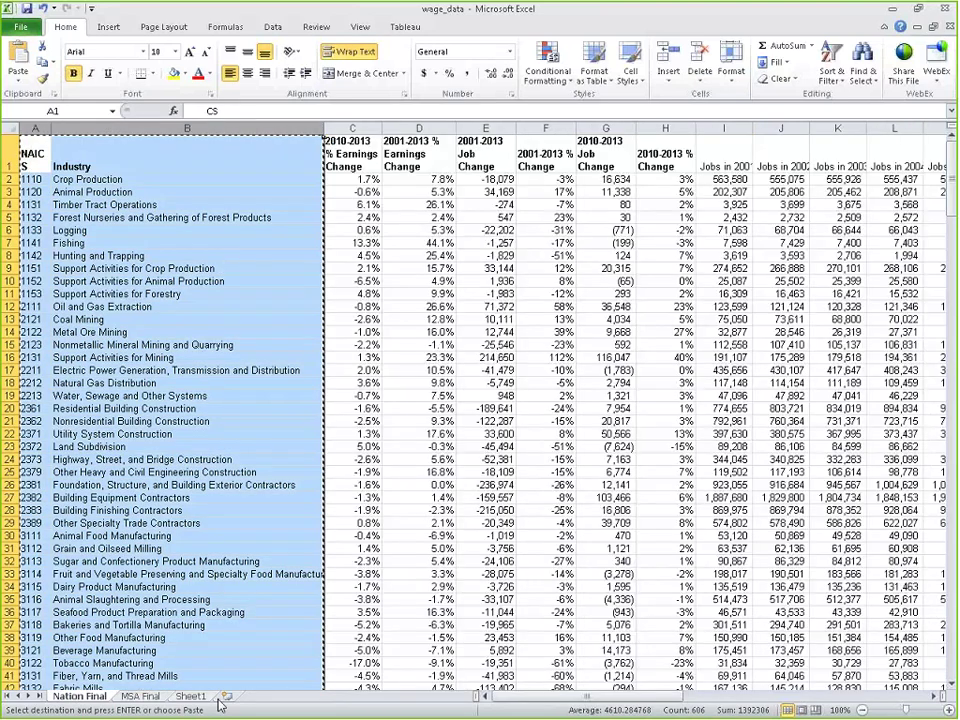
pyautogui.moveTo(532, 705); pyautogui.dragTo(581, 703)
pyautogui.click(290, 127)
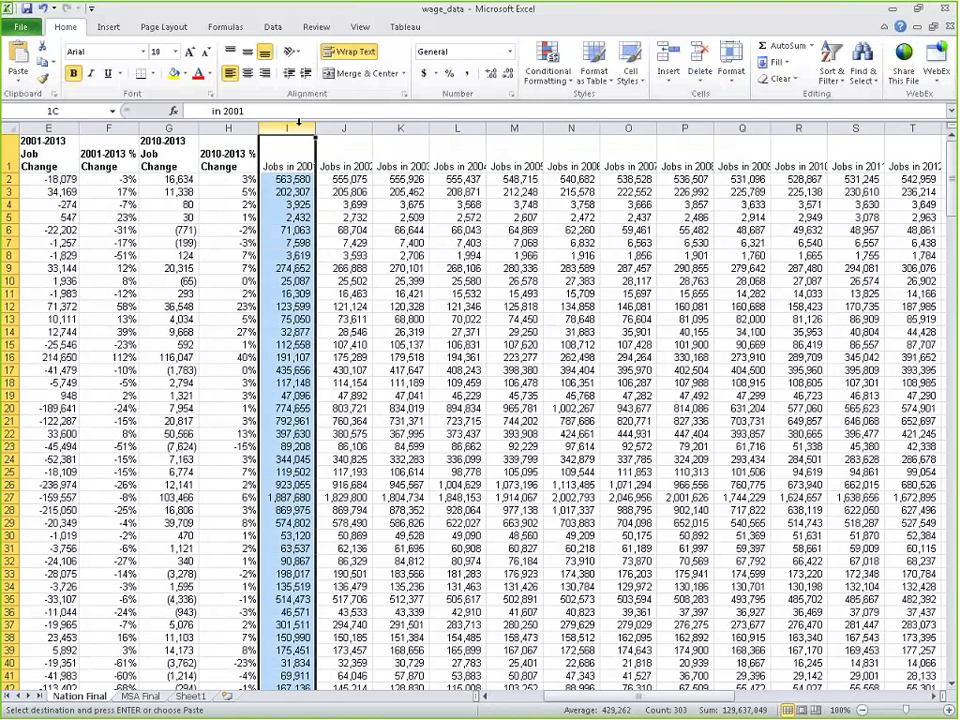
pyautogui.moveTo(297, 121); pyautogui.dragTo(772, 116)
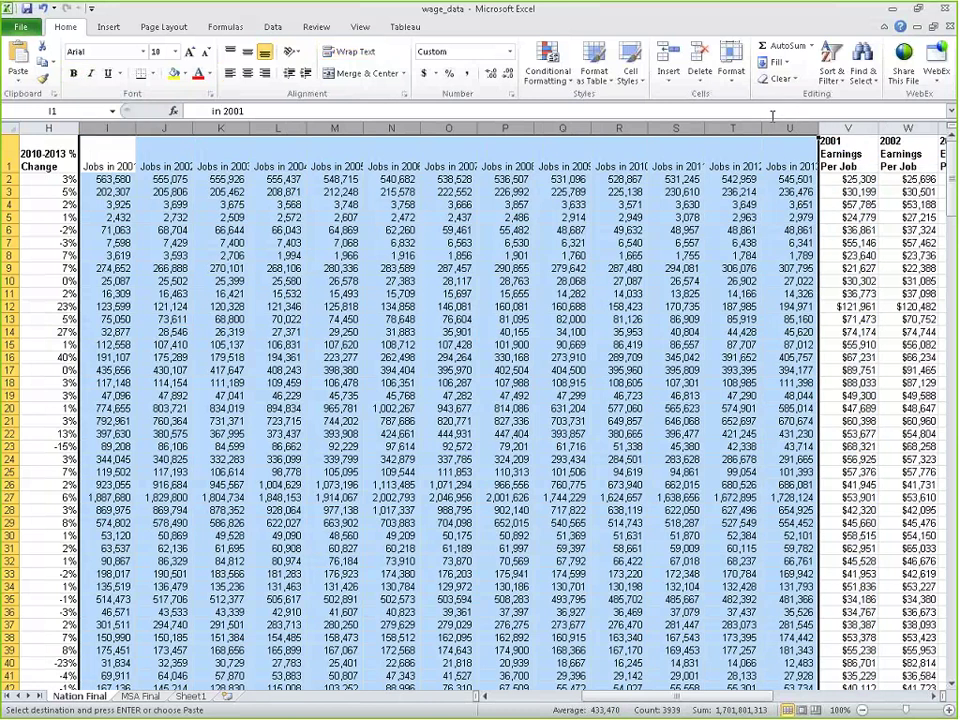
pyautogui.click(190, 696)
pyautogui.click(411, 192)
pyautogui.click(352, 128)
pyautogui.hotkey('ctrl', 'v')
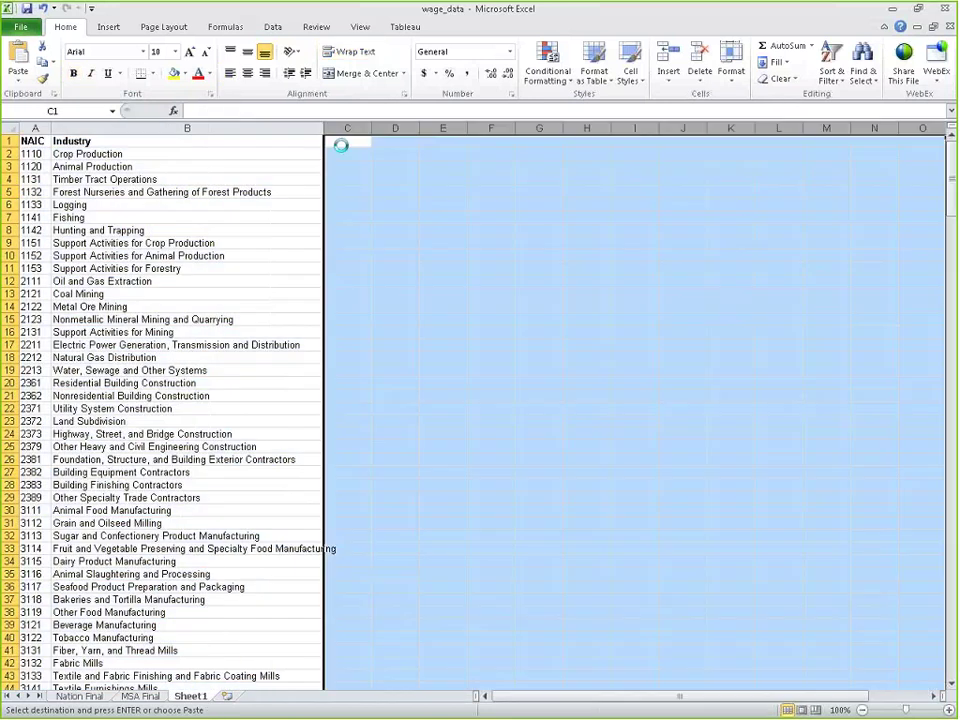
# Check the yearly Jobs headers in Sheet1, select the first jobs value in cell C2, and display the Tableau add-in commands
pyautogui.click(465, 319)
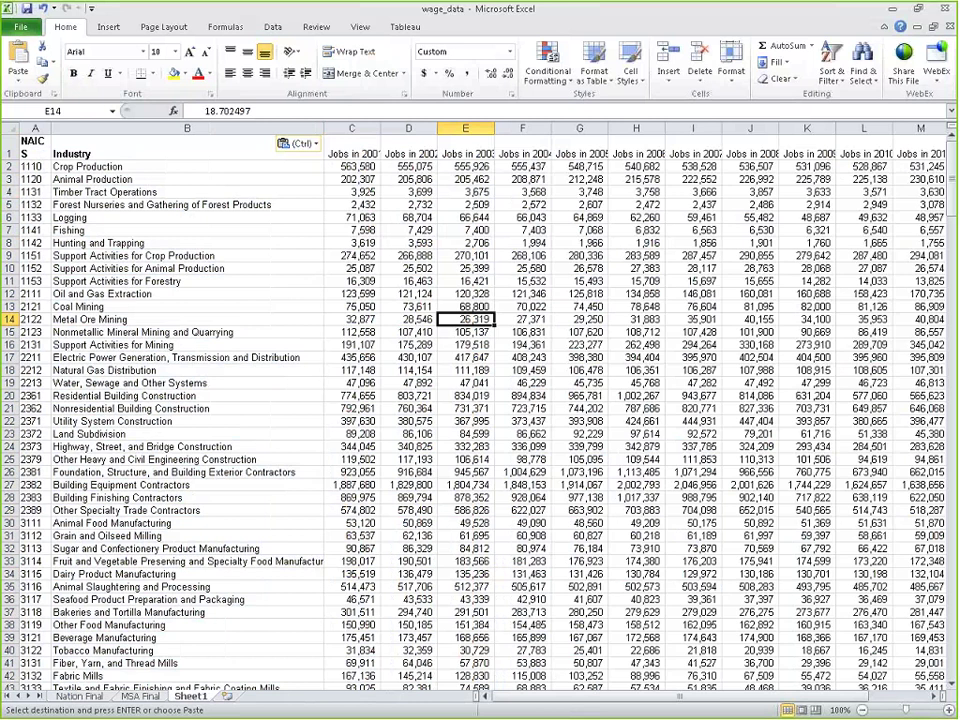
pyautogui.click(357, 168)
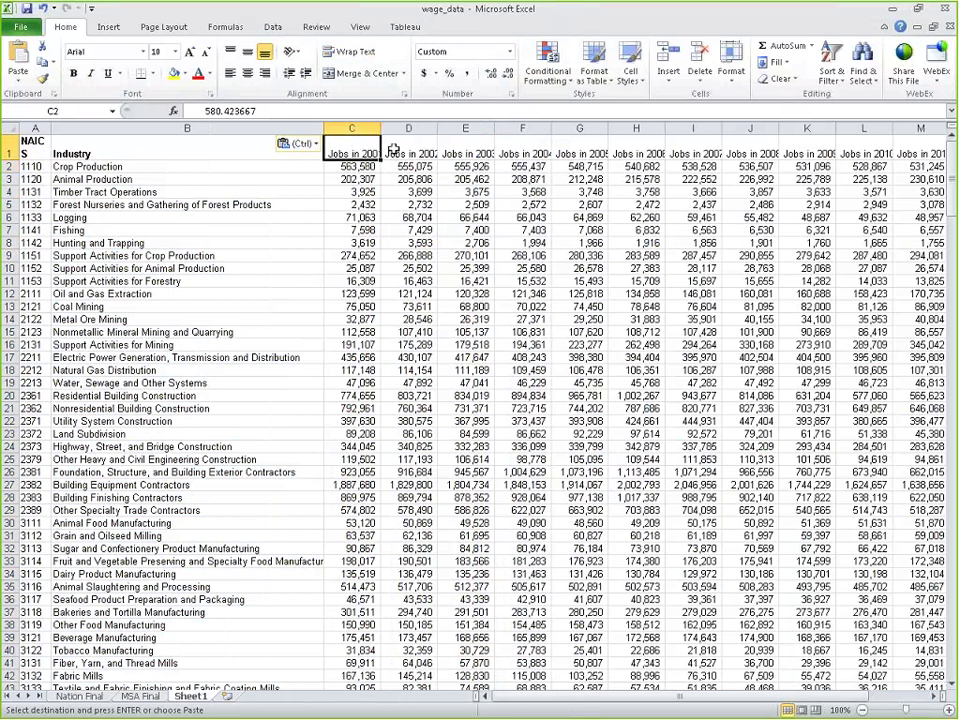
pyautogui.click(412, 153)
pyautogui.press('Right')
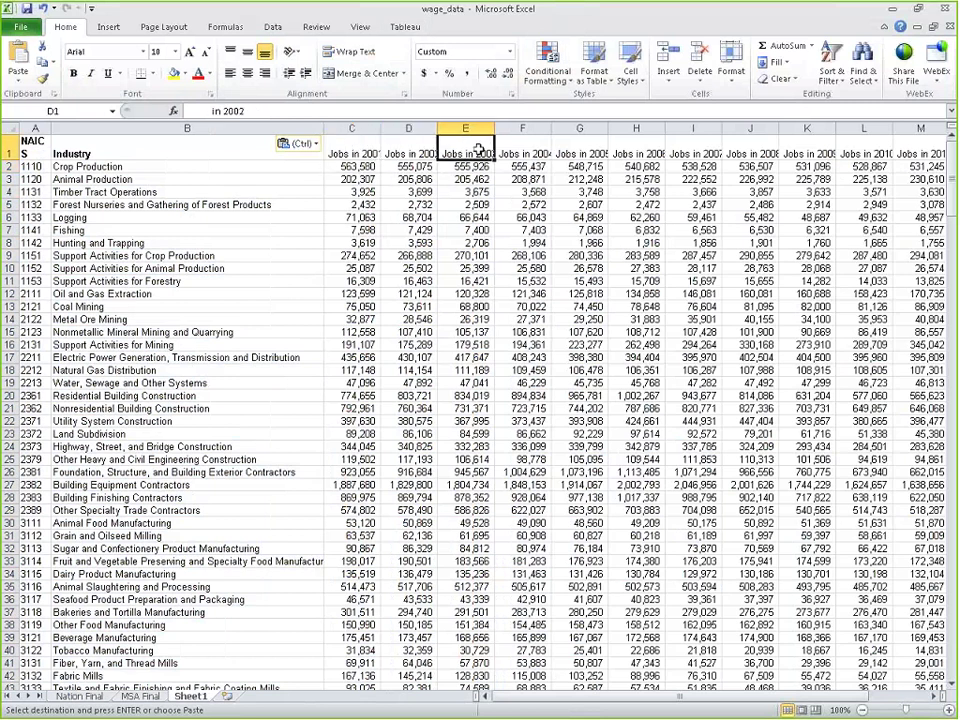
pyautogui.press('Right')
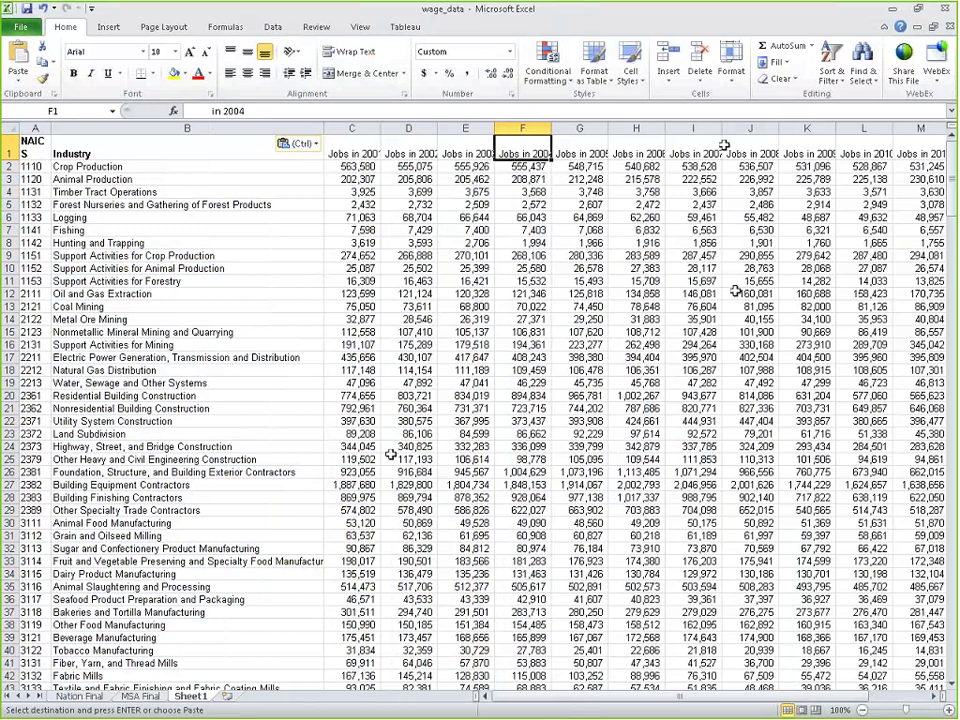
pyautogui.click(363, 168)
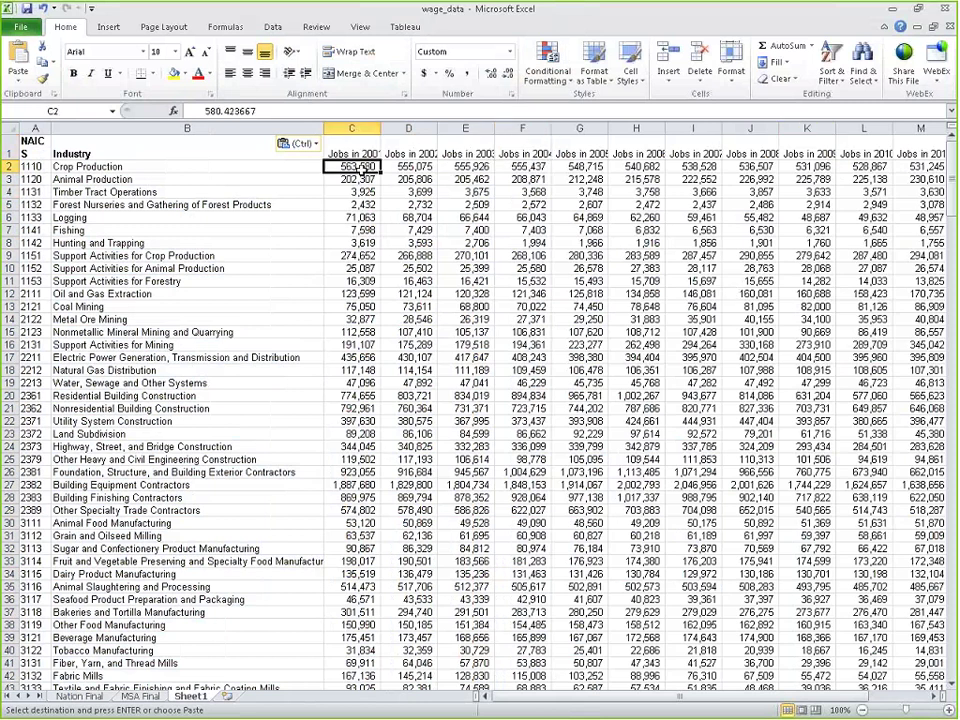
pyautogui.click(393, 31)
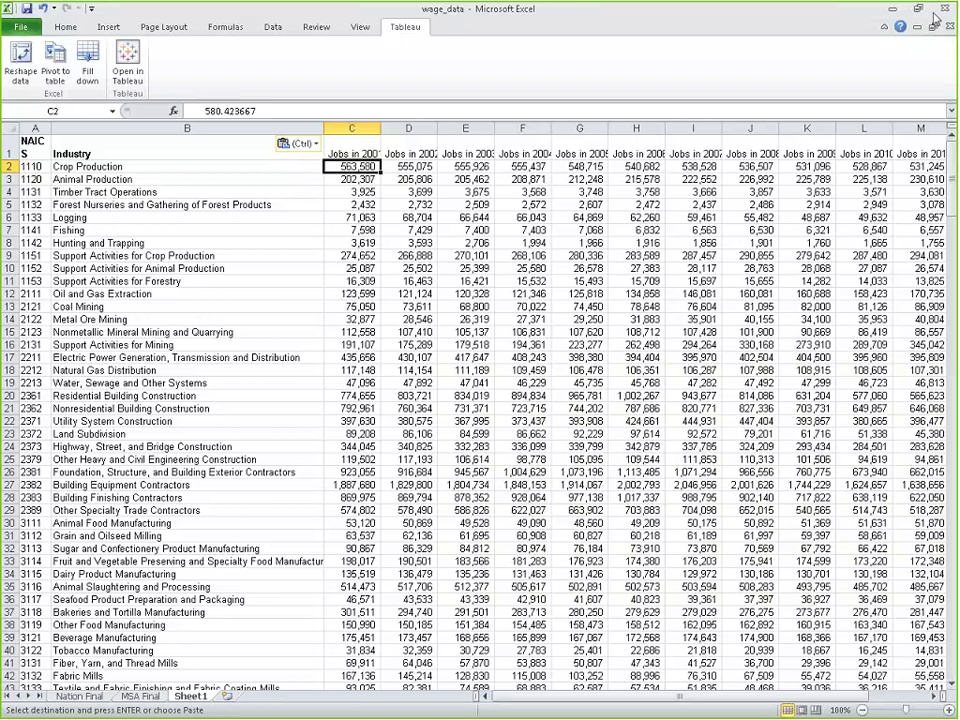
# Switch to the web browser, search Google for "tableau reshaper tool", and close the browser window
pyautogui.moveTo(935, 17); pyautogui.dragTo(384, 81)
pyautogui.write('ta')
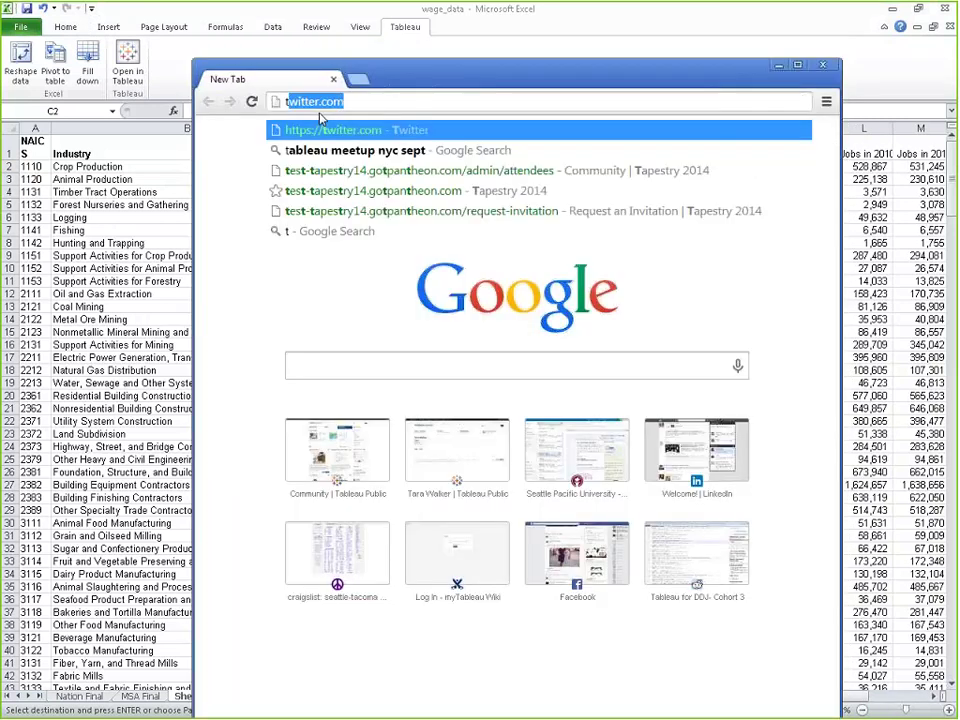
pyautogui.write('bleau reshaper tool')
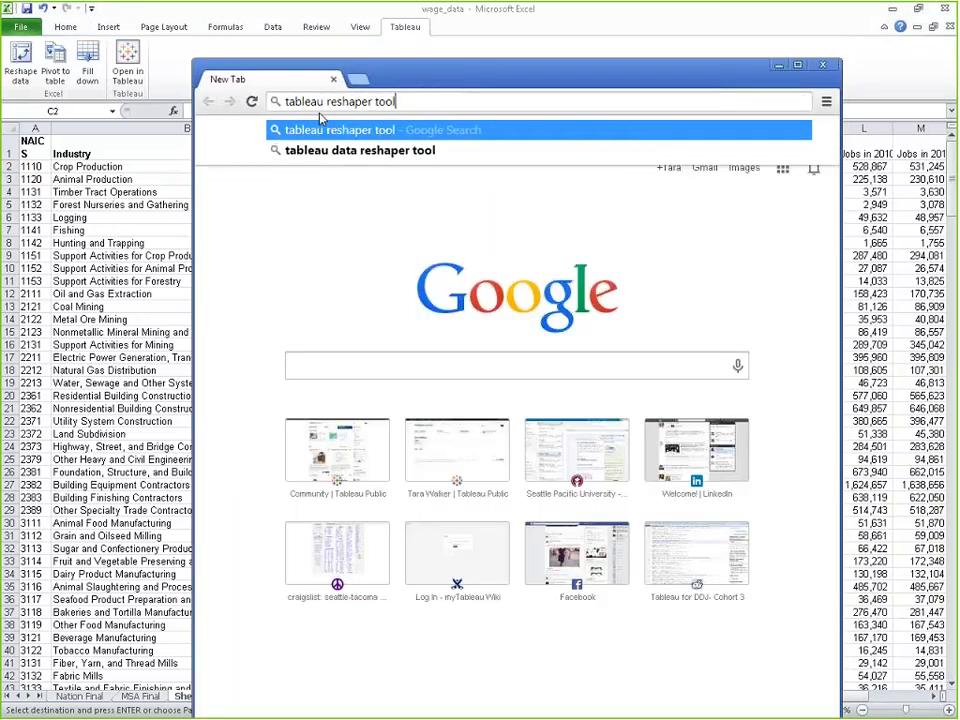
pyautogui.press('Return')
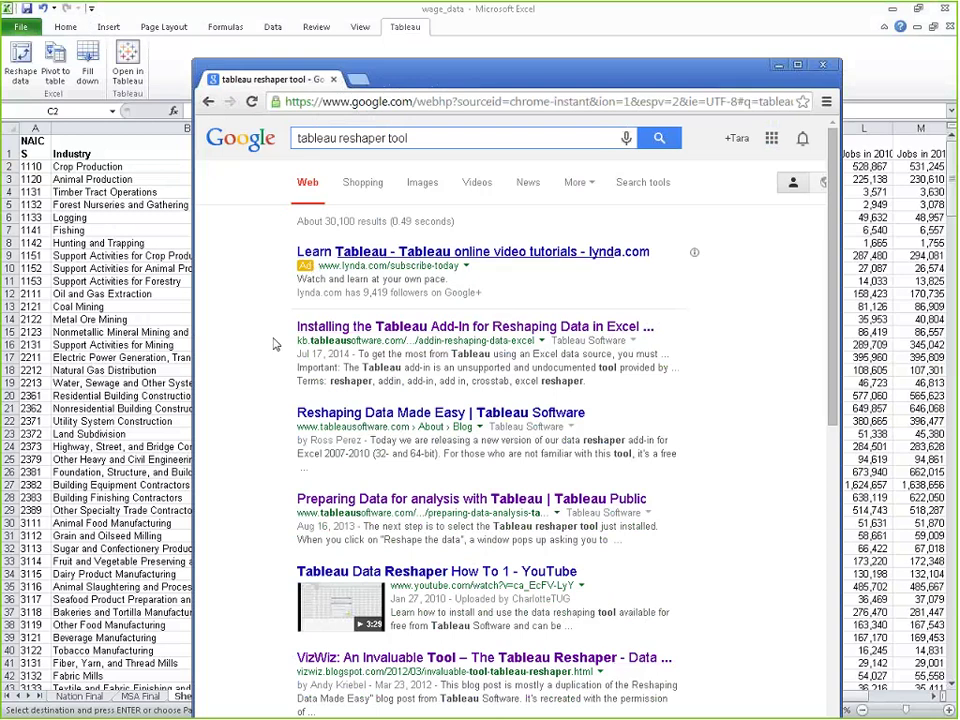
pyautogui.click(824, 66)
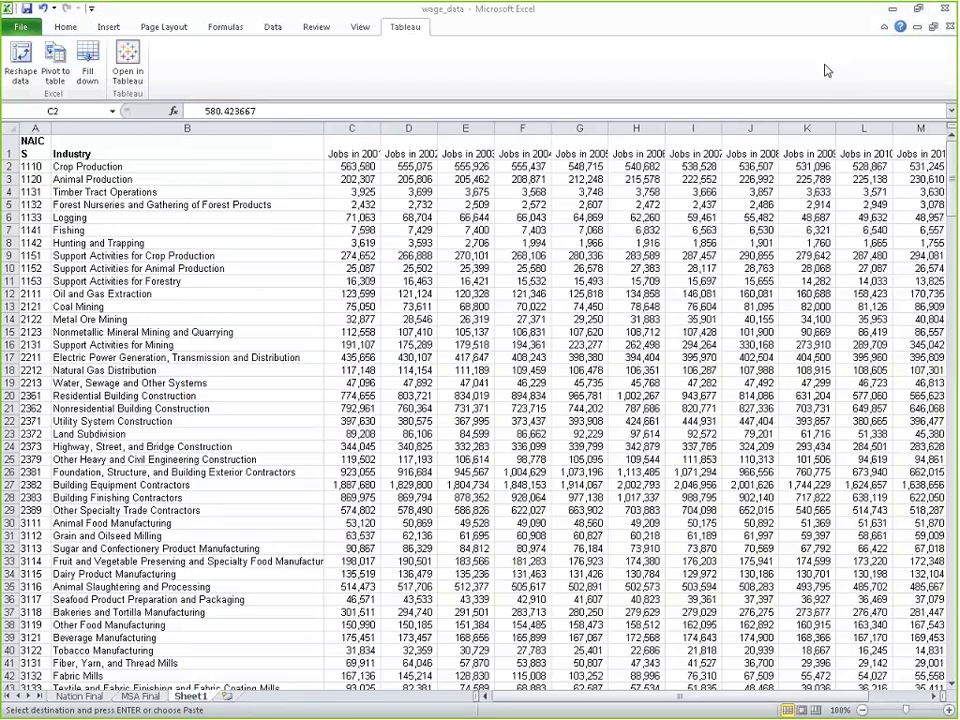
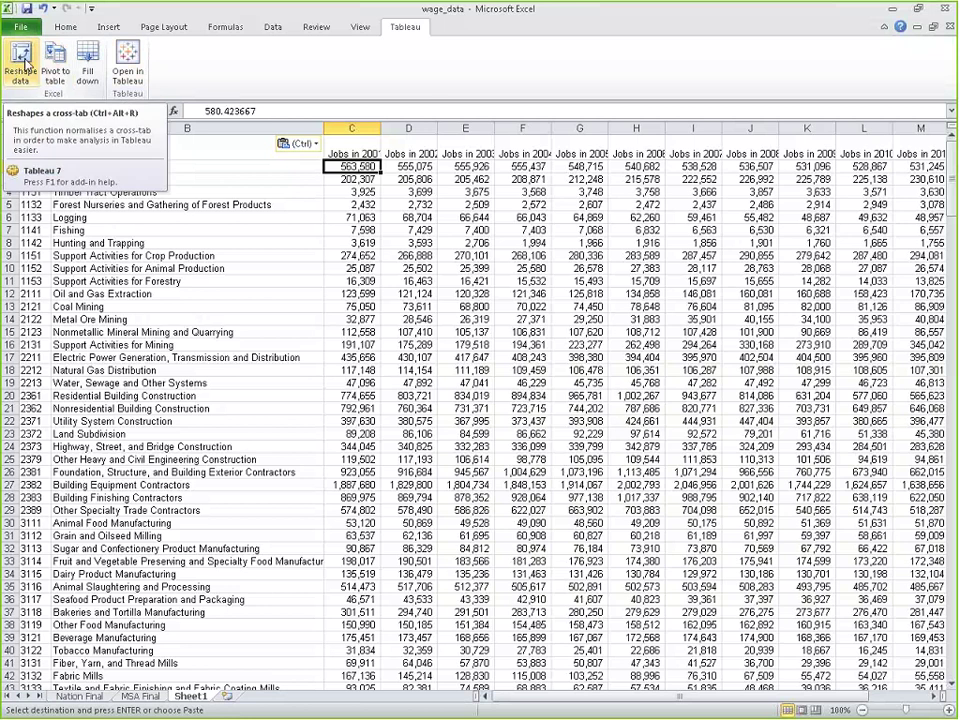
# Reshape the Sheet1 data with the Tableau add-in, using $C$2 as the first data value
pyautogui.click(23, 62)
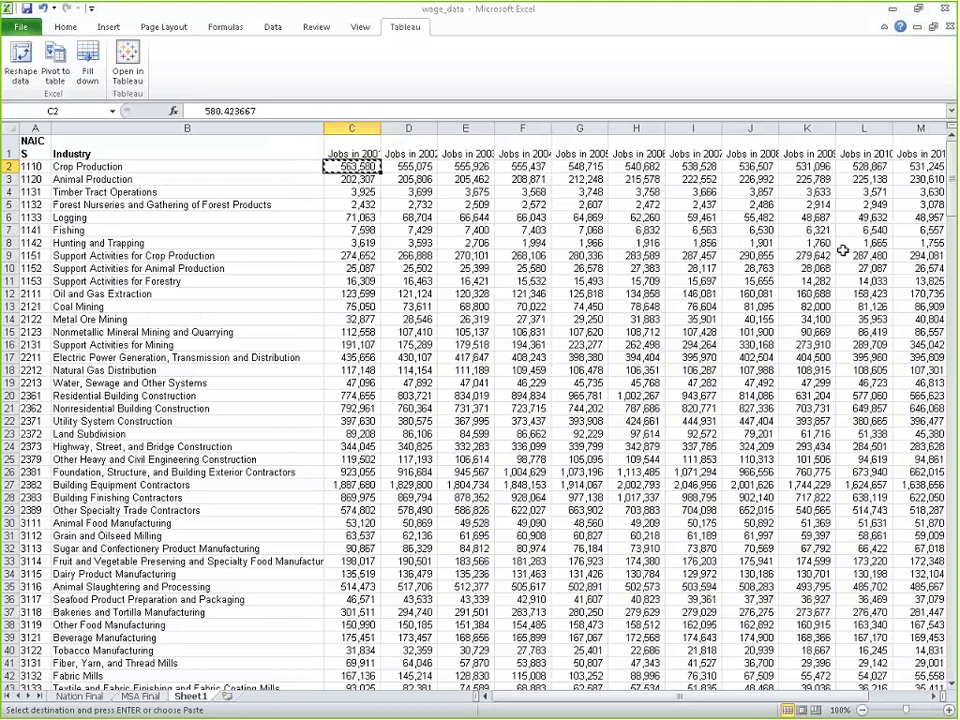
pyautogui.moveTo(843, 251)
pyautogui.mouseDown()
pyautogui.moveTo(281, 197)
pyautogui.moveTo(450, 220)
pyautogui.mouseUp()
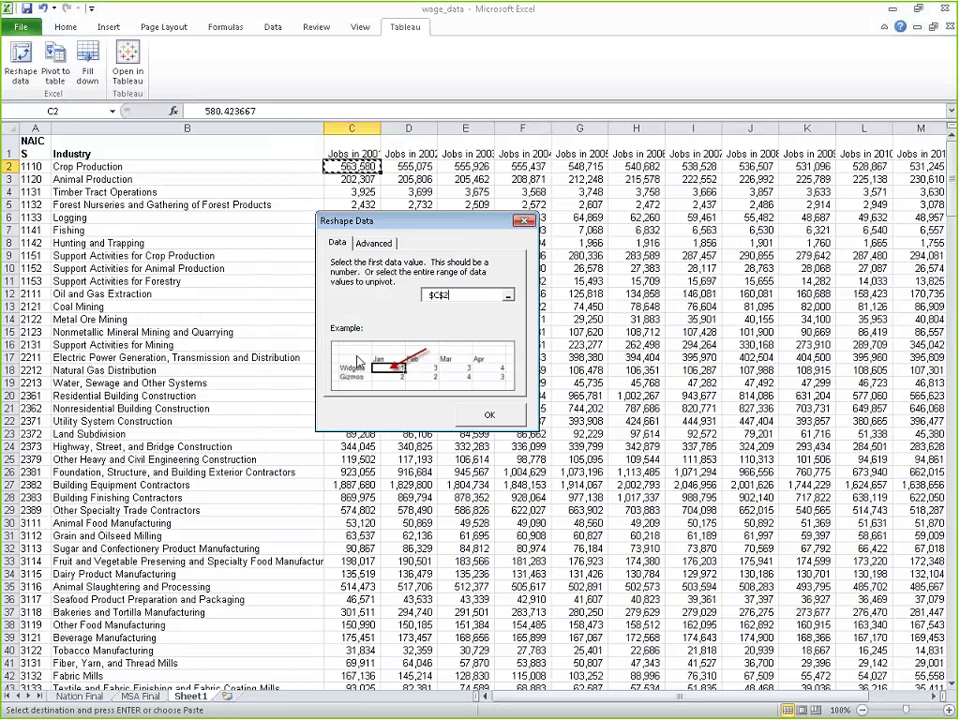
pyautogui.click(490, 416)
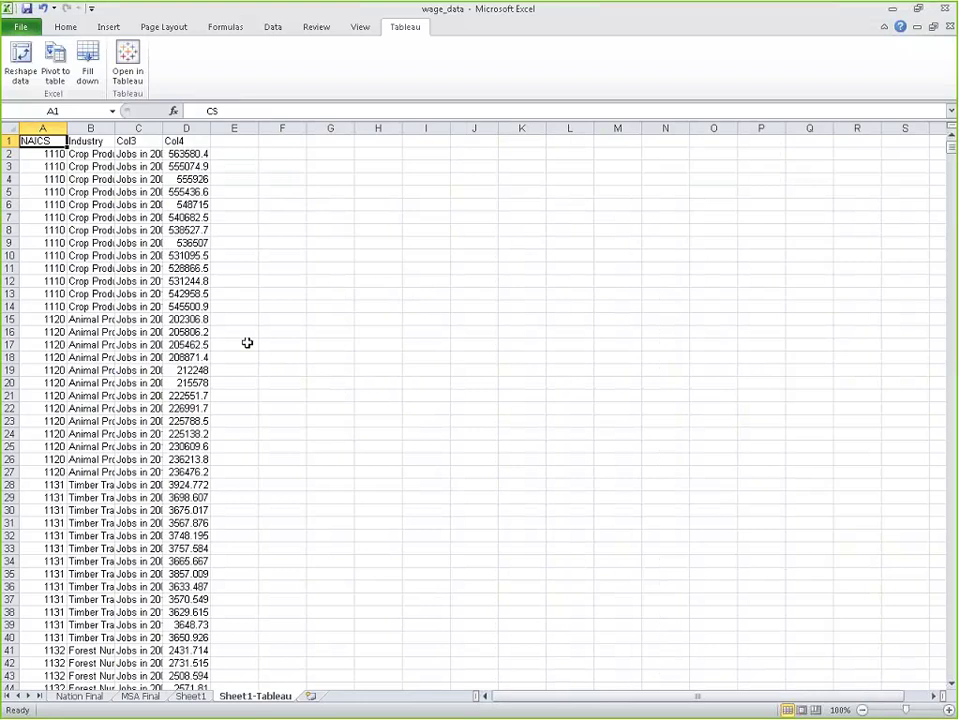
# Compare Sheet1 with the reshaped Sheet1-Tableau and highlight the Crop Production records in rows 2 to 14
pyautogui.click(191, 697)
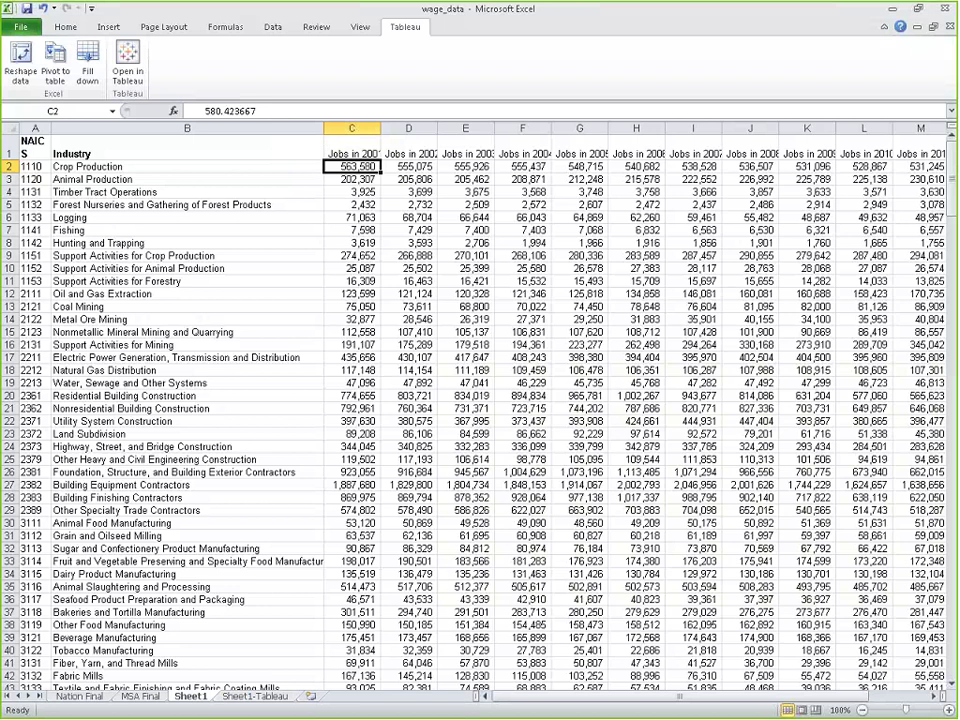
pyautogui.click(255, 697)
pyautogui.click(9, 153)
pyautogui.moveTo(9, 155); pyautogui.dragTo(7, 307)
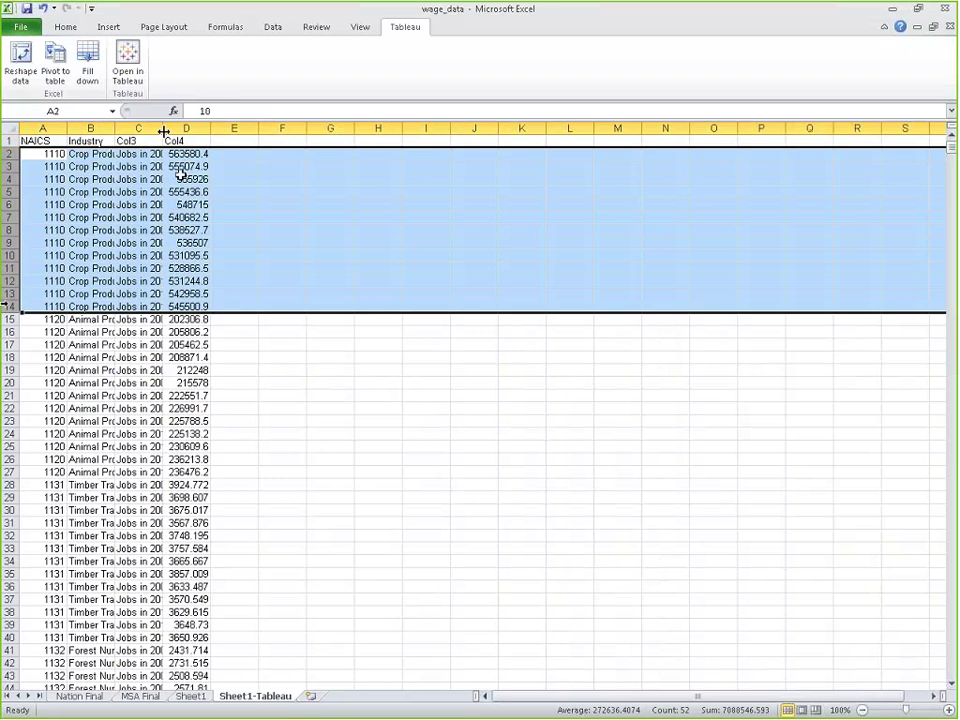
# Widen column C of Sheet1-Tableau to fit its year labels and compare the labels with Sheet1
pyautogui.moveTo(162, 130); pyautogui.dragTo(245, 141)
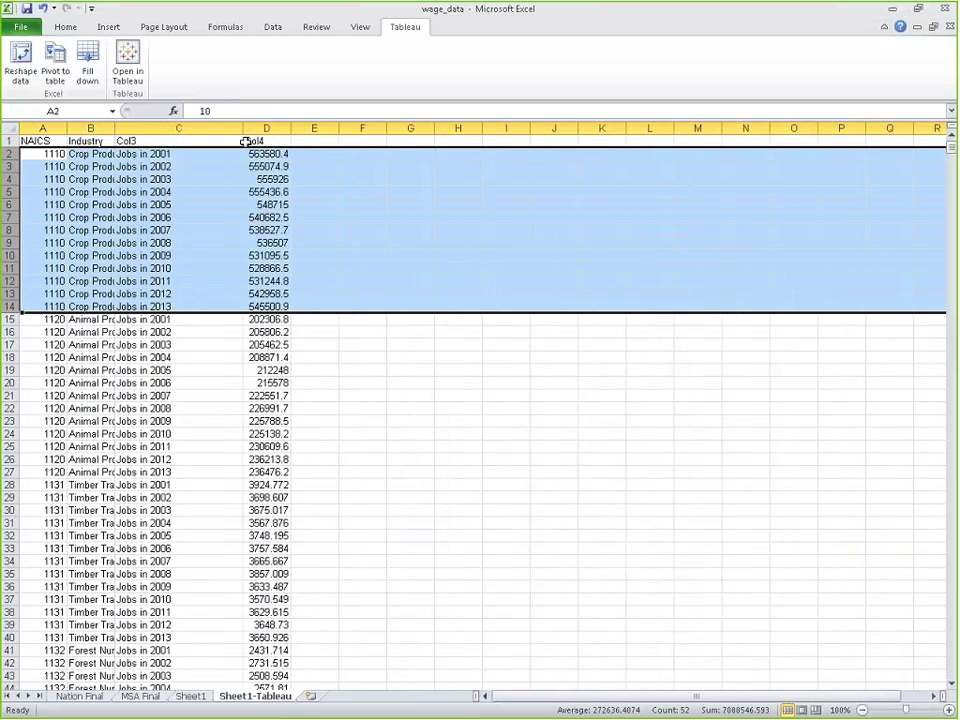
pyautogui.click(186, 158)
pyautogui.moveTo(186, 158); pyautogui.dragTo(184, 208)
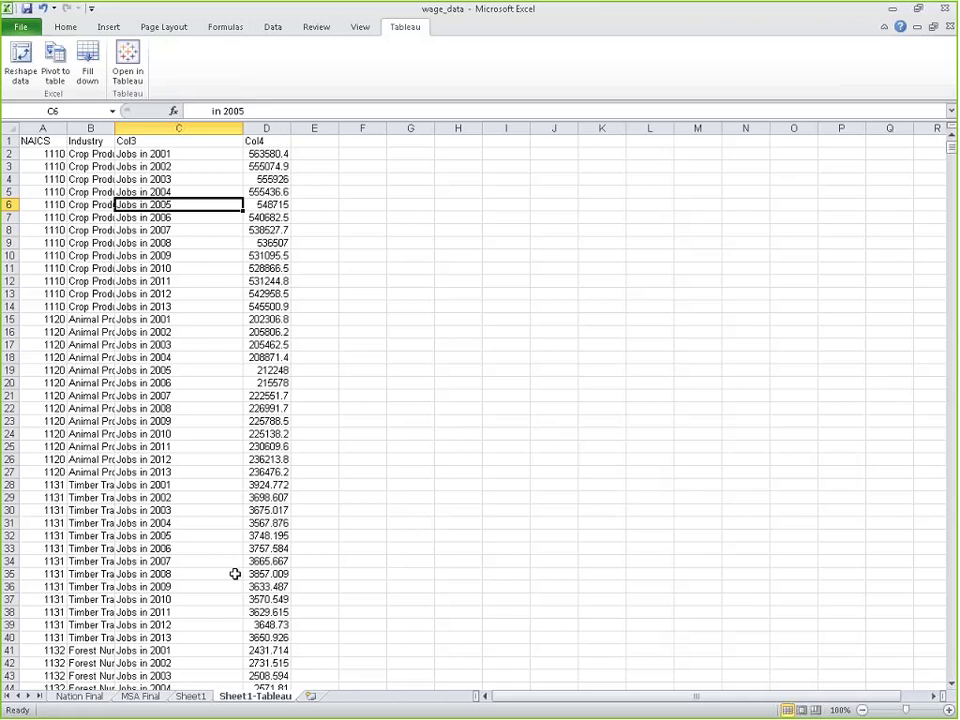
pyautogui.click(191, 697)
pyautogui.click(255, 697)
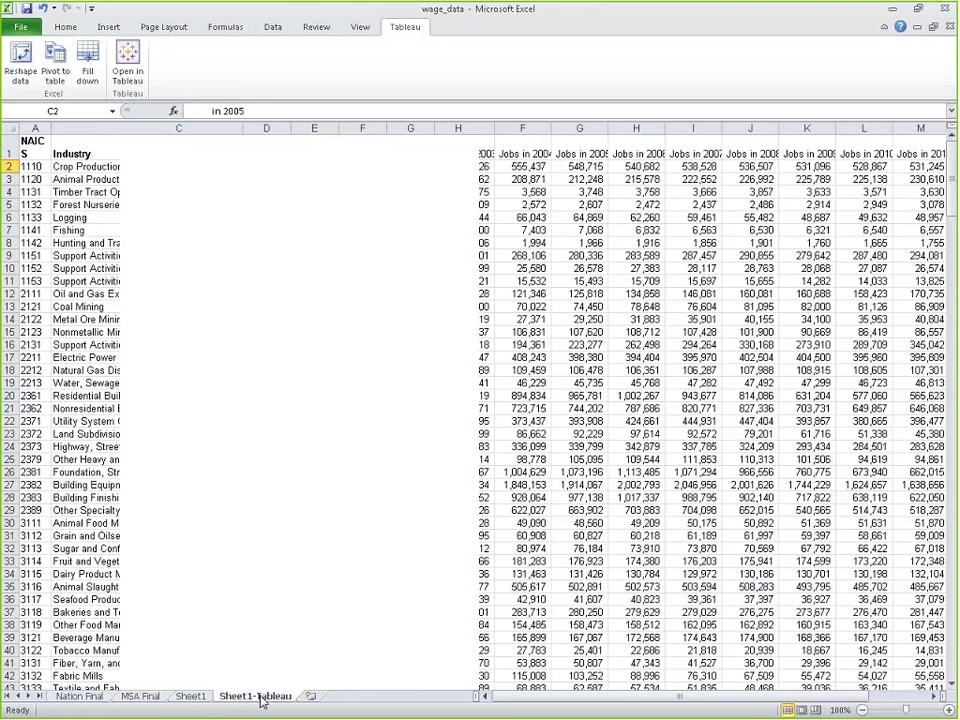
# Rename the Col4 header in cell D1 of Sheet1-Tableau to "Number of Jobs"
pyautogui.doubleClick(266, 141)
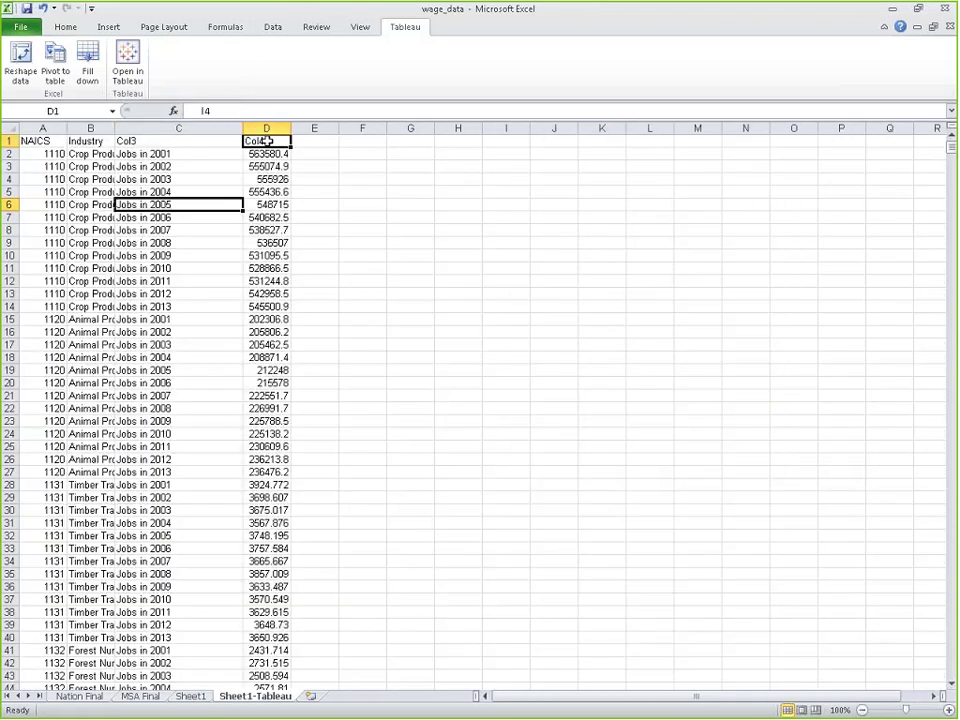
pyautogui.moveTo(266, 141); pyautogui.dragTo(242, 146)
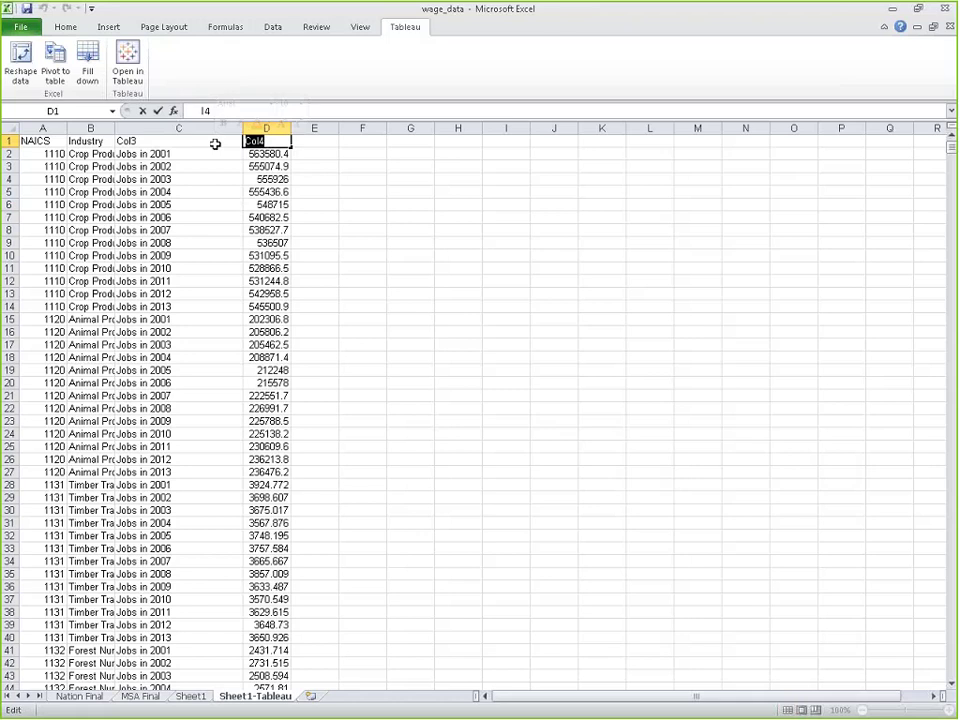
pyautogui.write('Number of Jobs')
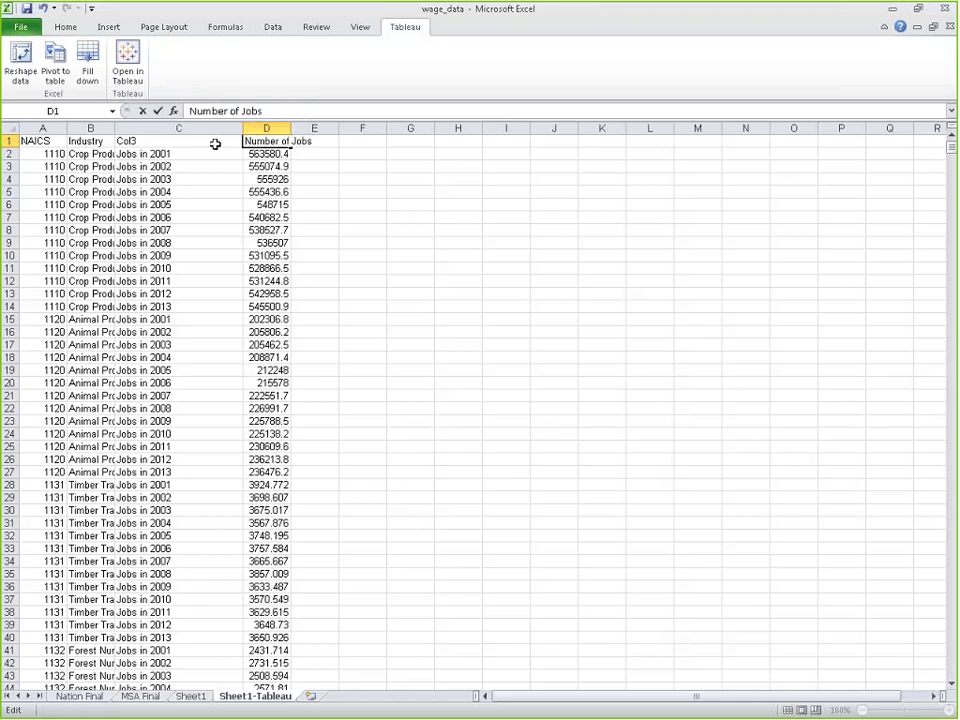
# Rename the Col3 header in cell C1 to "Year"
pyautogui.click(142, 141)
pyautogui.doubleClick(142, 141)
pyautogui.press('BackSpace')
pyautogui.press('BackSpace')
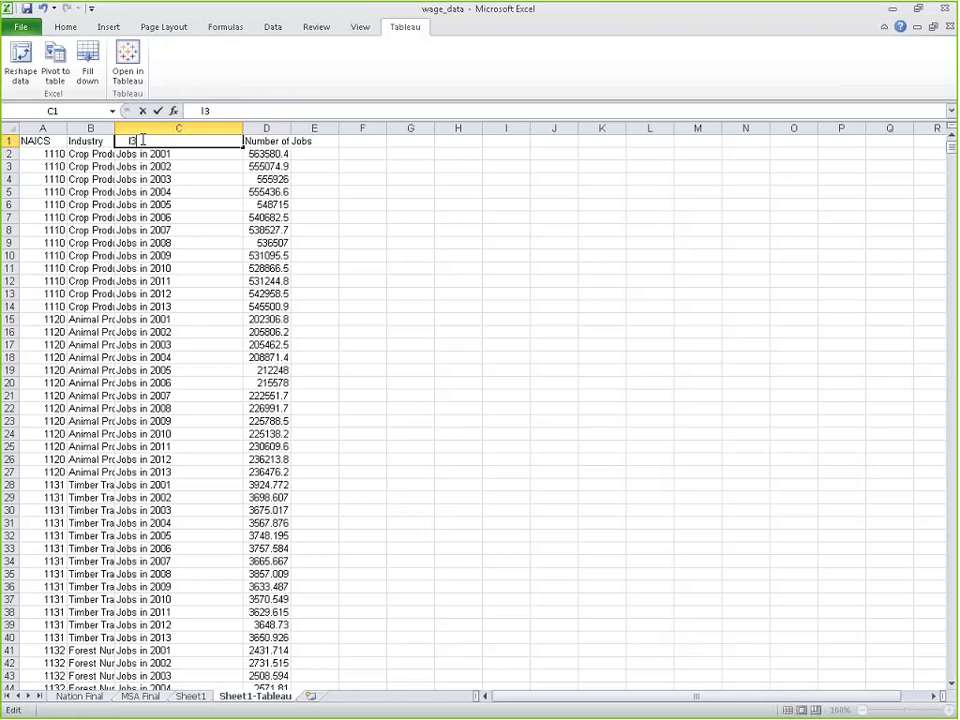
pyautogui.press('Delete')
pyautogui.press('Delete')
pyautogui.write('Year')
pyautogui.click(157, 111)
pyautogui.click(193, 218)
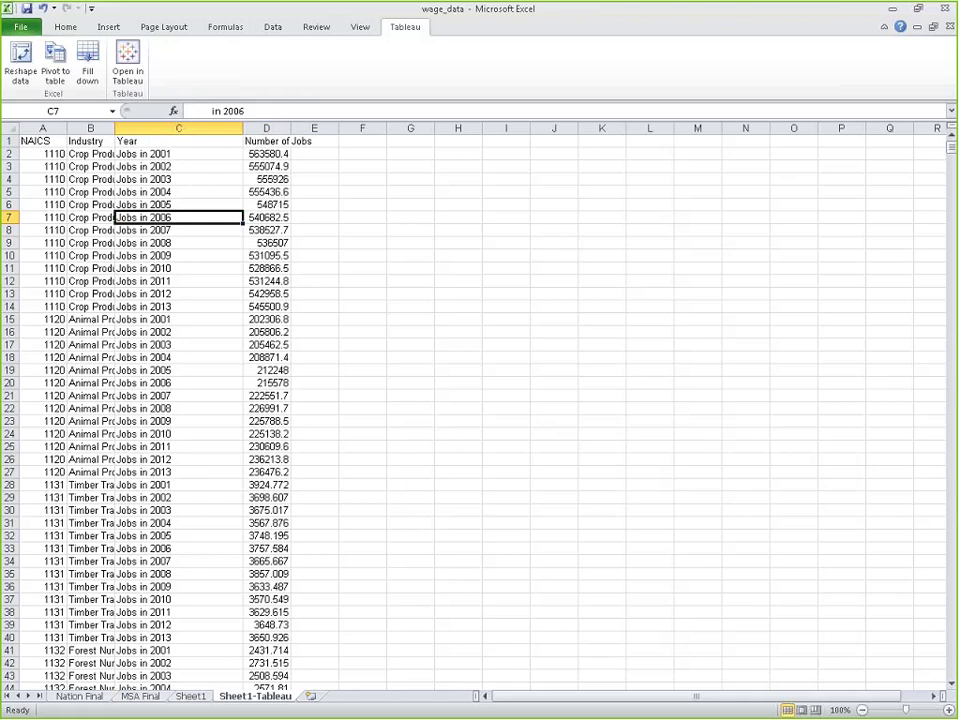
# Replace every "Jobs in" on Sheet1-Tableau with nothing so the Year column holds only the year numbers
pyautogui.rightClick(189, 169)
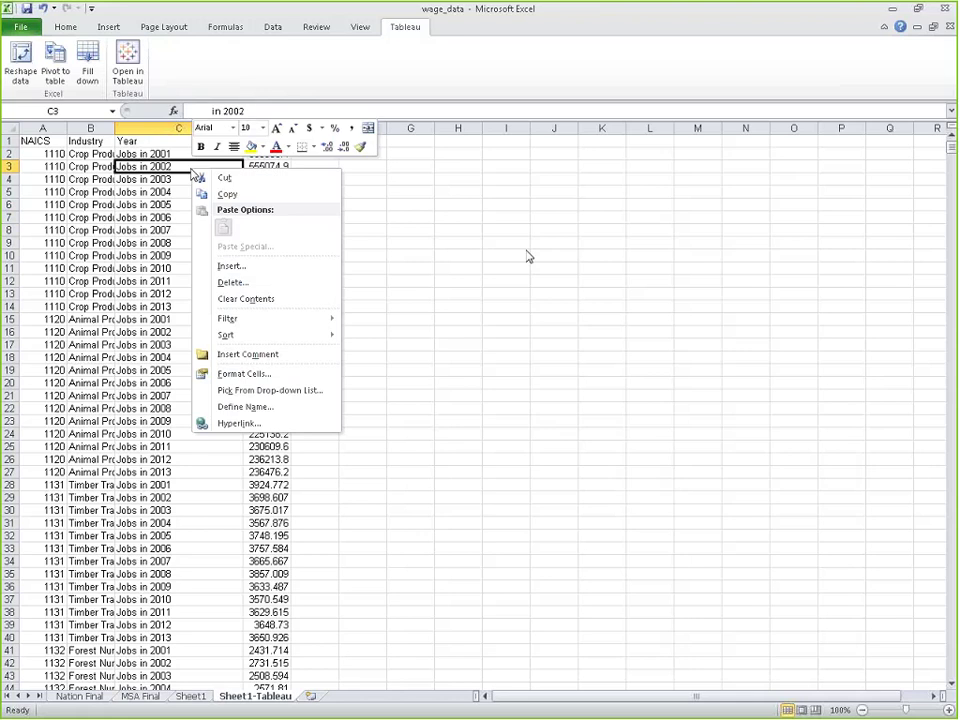
pyautogui.press('Escape')
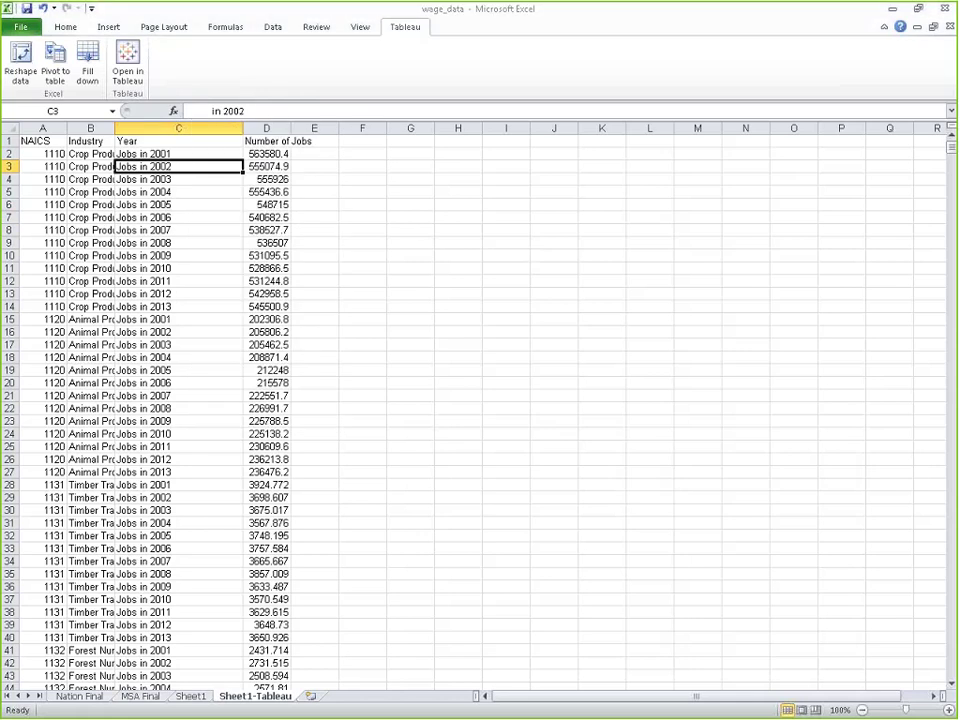
pyautogui.hotkey('ctrl', 'f')
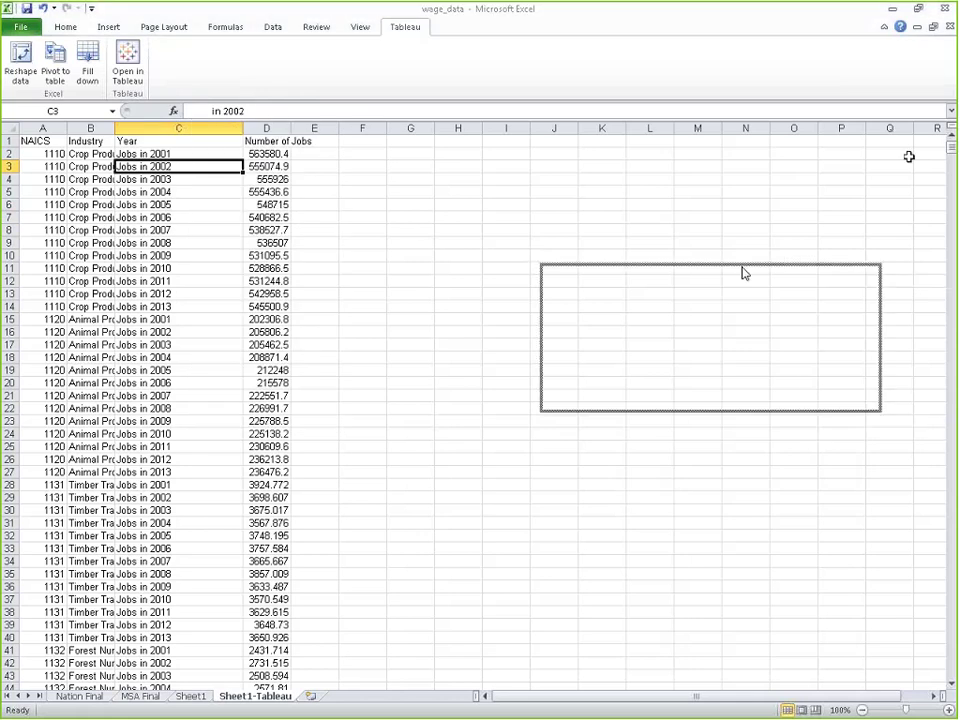
pyautogui.write('2')
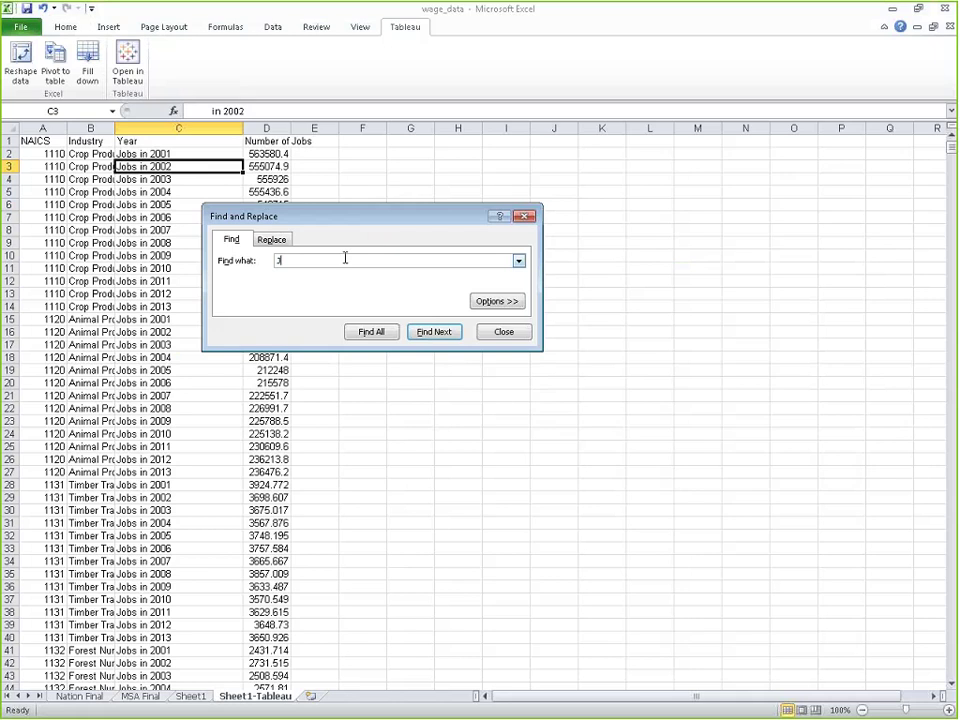
pyautogui.press('BackSpace')
pyautogui.click(274, 241)
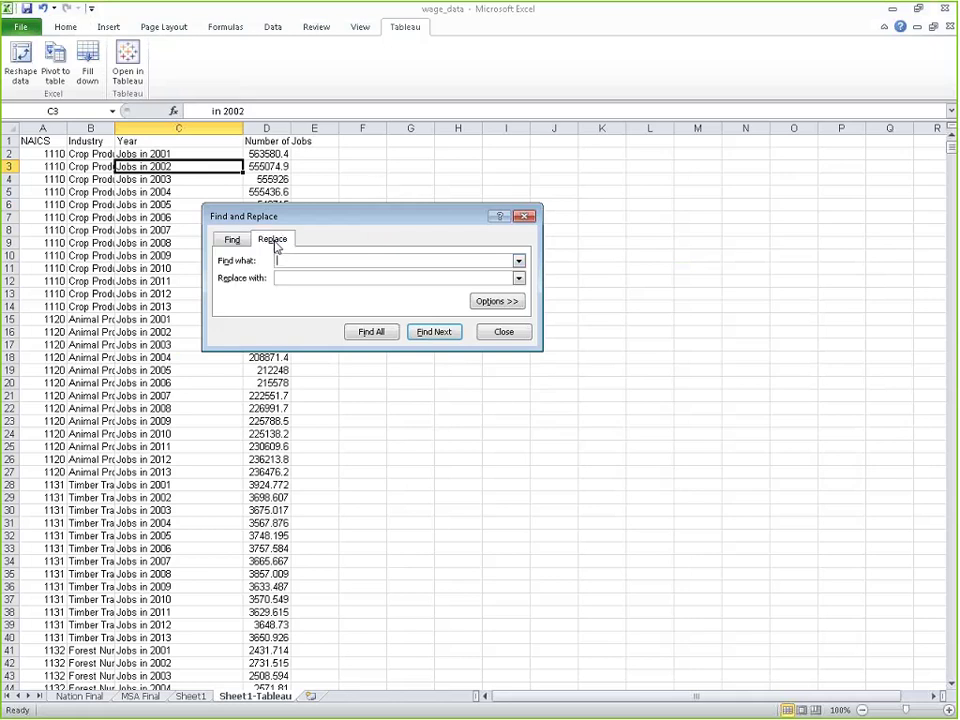
pyautogui.write('Jo')
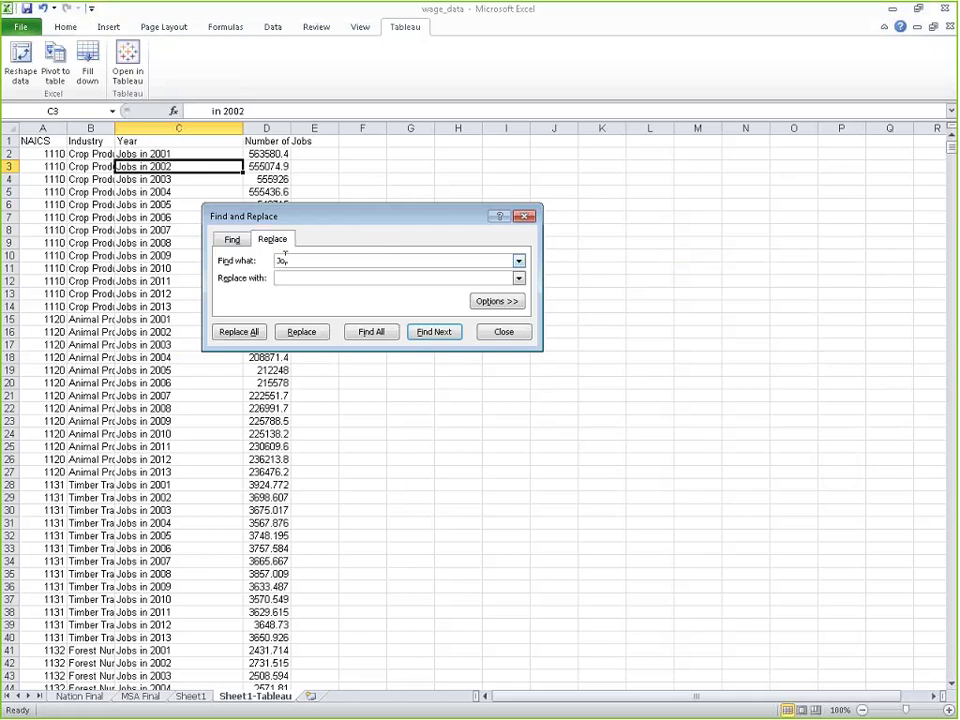
pyautogui.write('bs in')
pyautogui.click(238, 331)
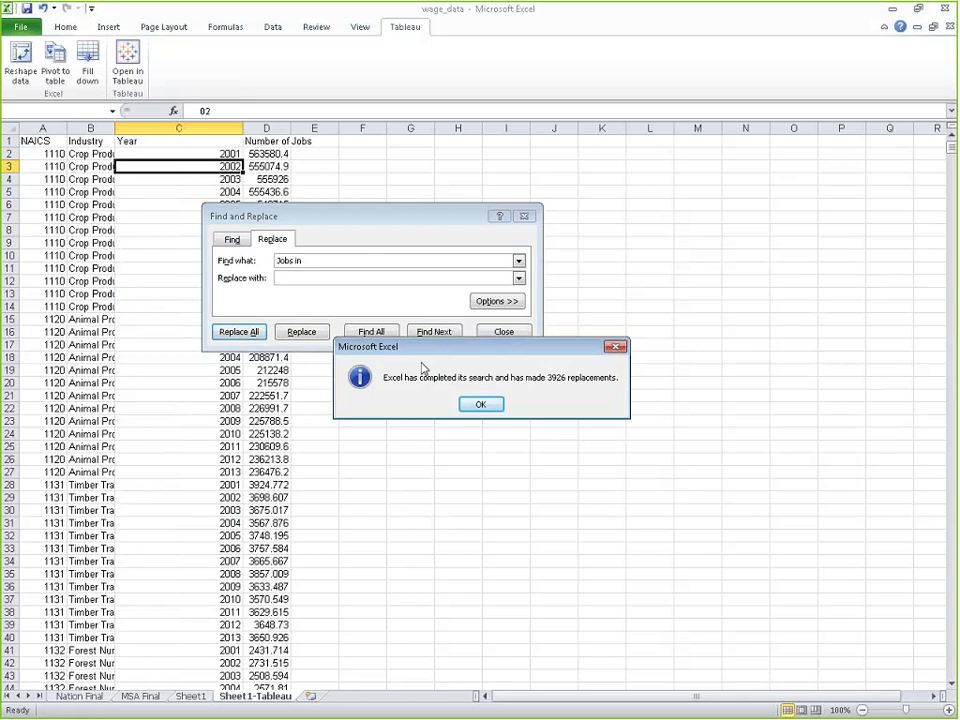
pyautogui.click(480, 404)
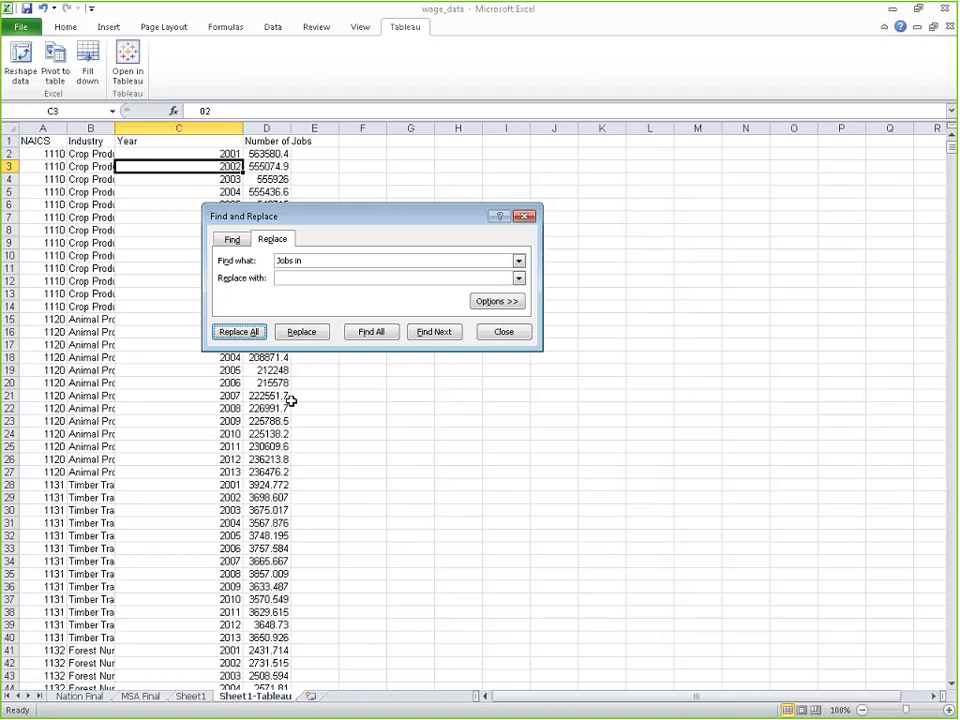
pyautogui.click(502, 332)
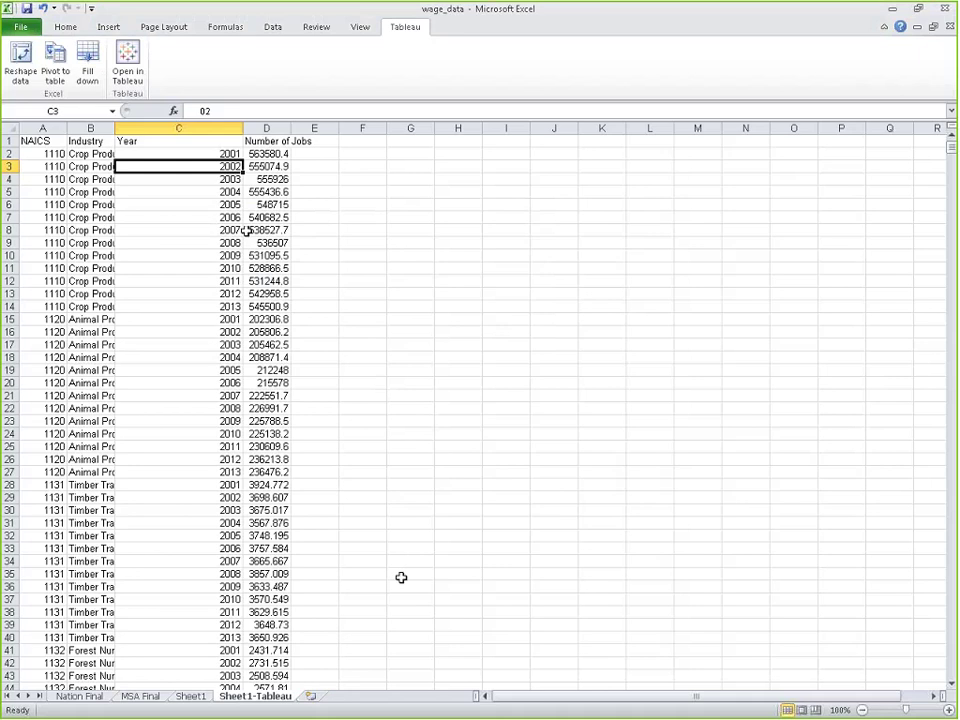
# Add a new blank sheet after Sheet1-Tableau and return to the Nation Final sheet
pyautogui.click(75, 696)
pyautogui.click(255, 696)
pyautogui.click(86, 700)
pyautogui.click(228, 699)
pyautogui.click(310, 699)
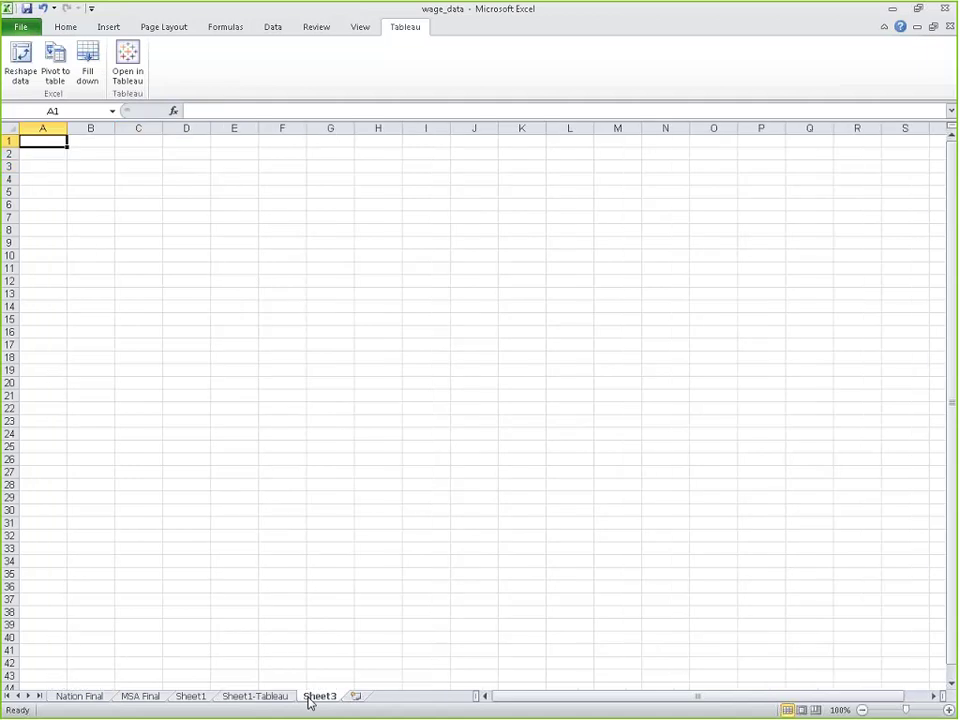
pyautogui.click(82, 699)
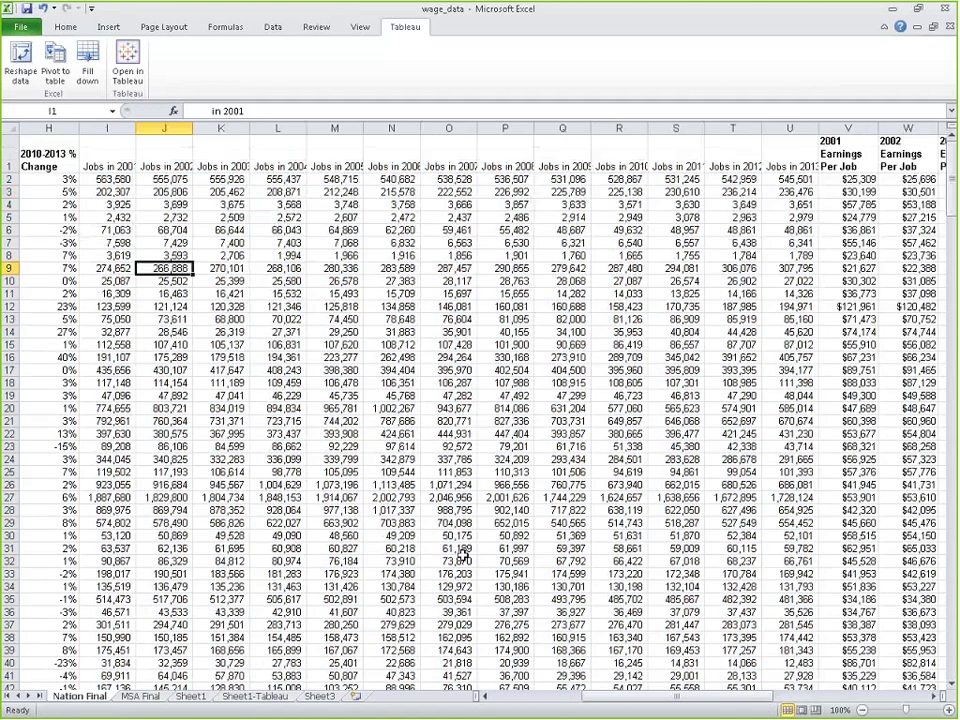
# Copy the NAICS and Industry columns from Nation Final into columns A and B of Sheet3
pyautogui.hscroll(-5, 605, 708)
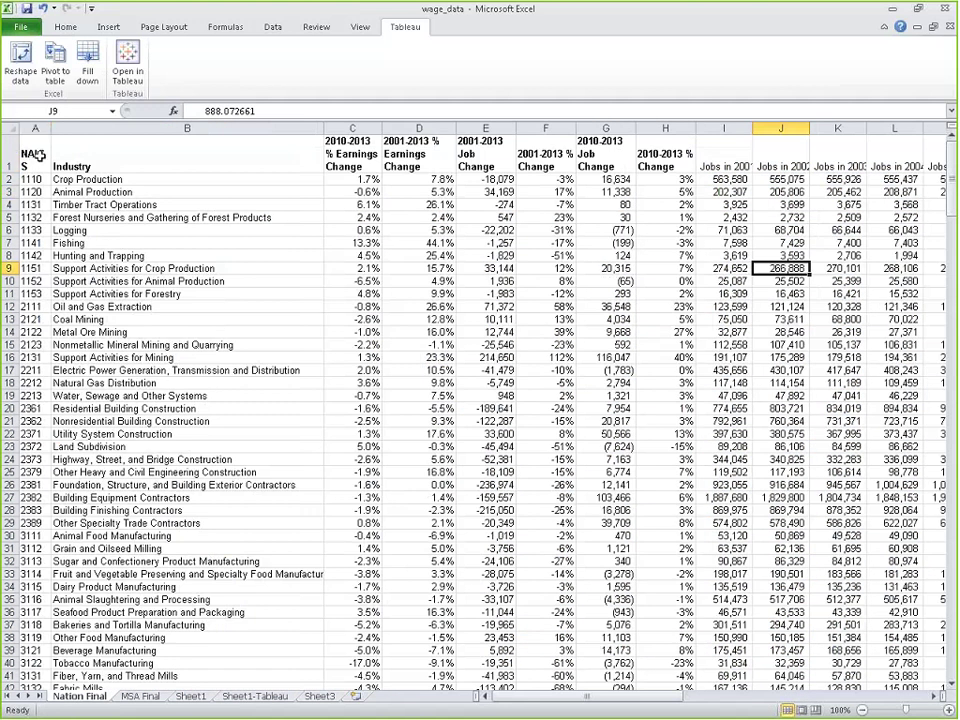
pyautogui.moveTo(35, 128); pyautogui.dragTo(105, 131)
pyautogui.hotkey('ctrl', 'c')
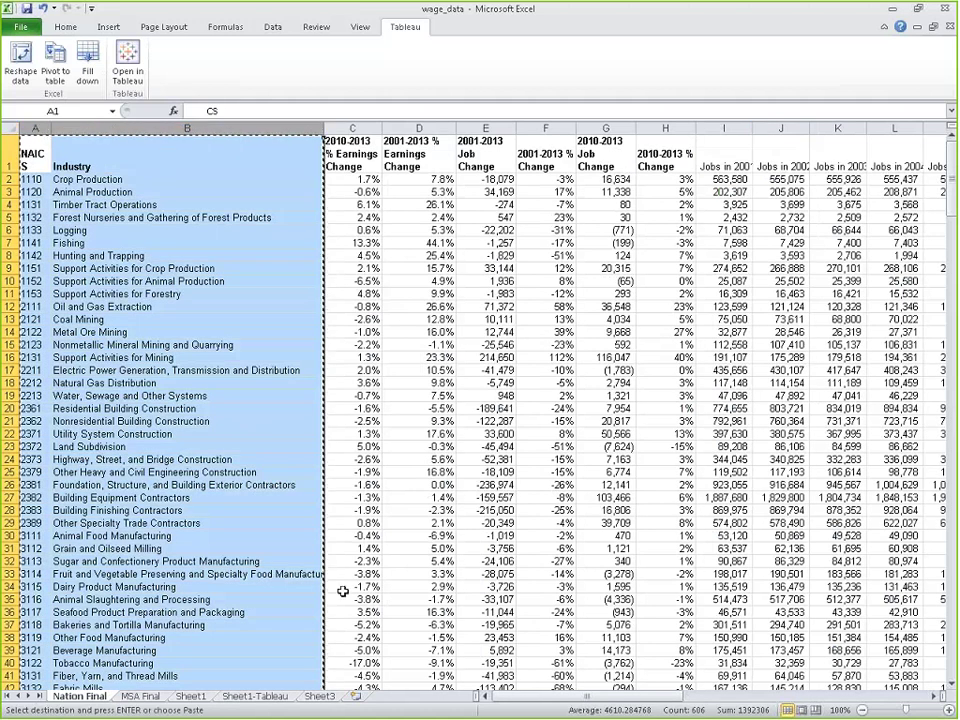
pyautogui.hotkey('ctrl', 'pagedown')
pyautogui.hotkey('ctrl', 'pagedown')
pyautogui.hotkey('ctrl', 'pagedown')
pyautogui.hotkey('ctrl', 'pagedown')
pyautogui.hotkey('ctrl', 'v')
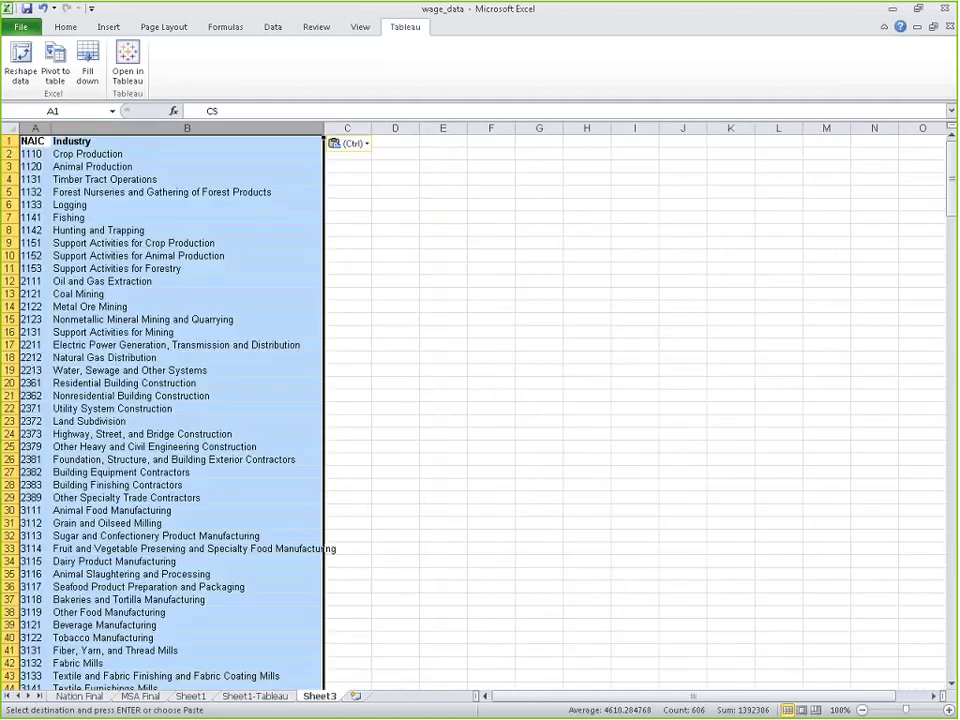
# Copy the 2001 to 2013 Earnings Per Job columns from Nation Final into Sheet3, starting at cell C1
pyautogui.hotkey('ctrl', 'pageup')
pyautogui.hotkey('ctrl', 'pageup')
pyautogui.hotkey('ctrl', 'pageup')
pyautogui.hotkey('ctrl', 'pageup')
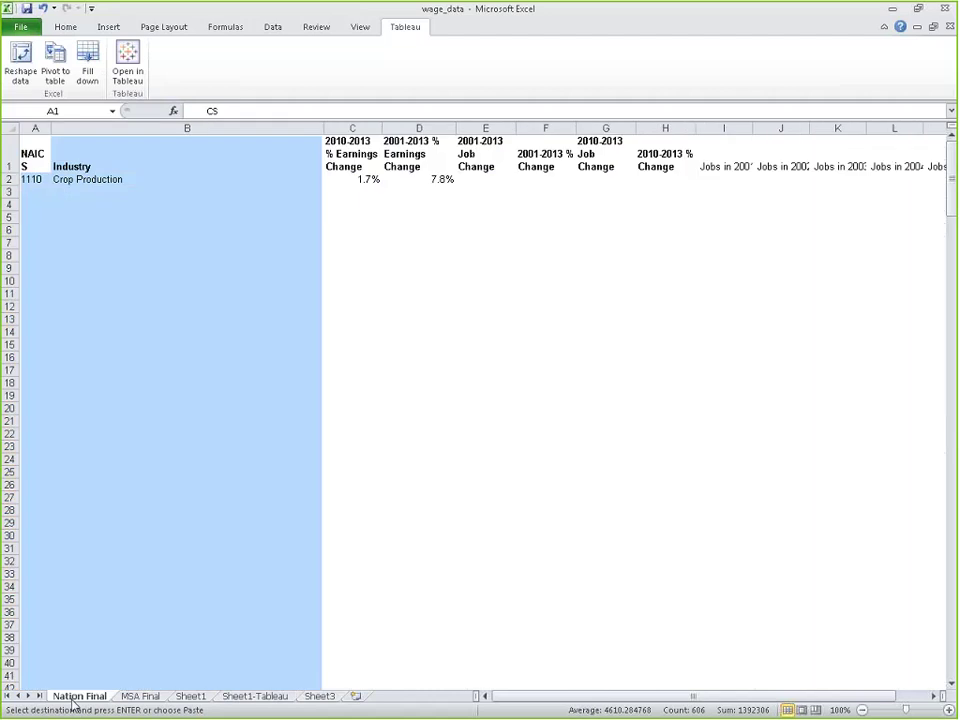
pyautogui.hscroll(3, 530, 700)
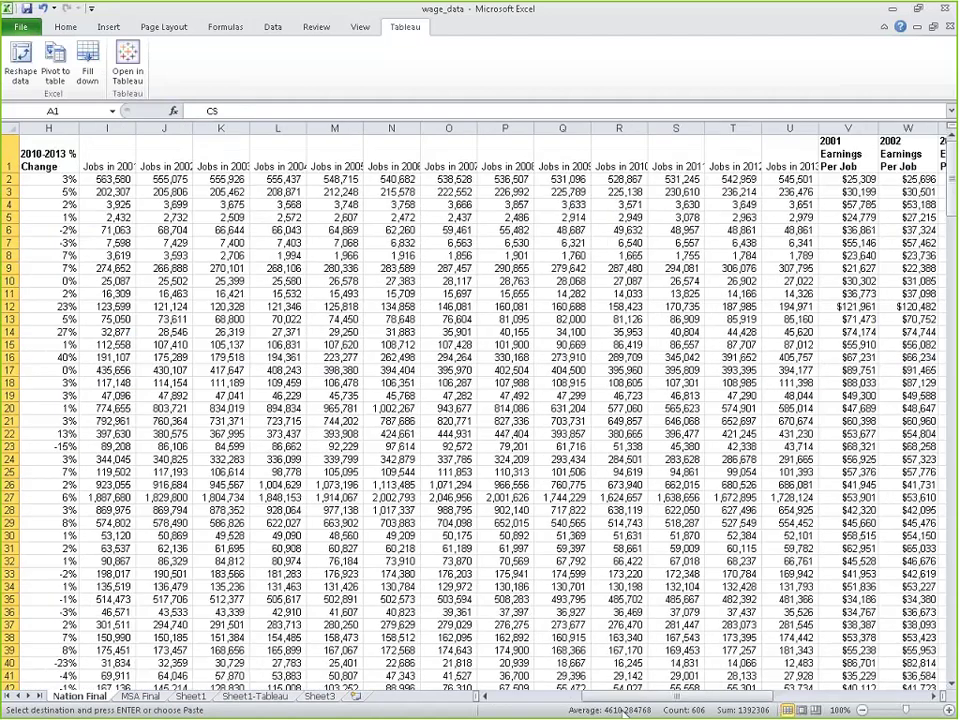
pyautogui.hscroll(5, 480, 400)
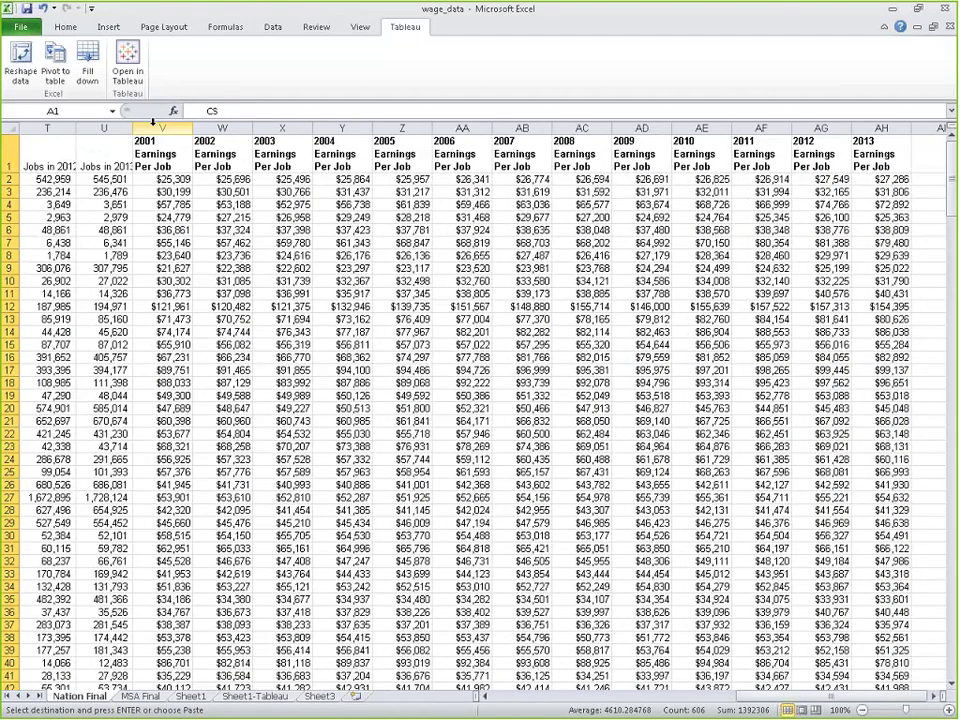
pyautogui.click(153, 128)
pyautogui.moveTo(153, 122); pyautogui.dragTo(873, 207)
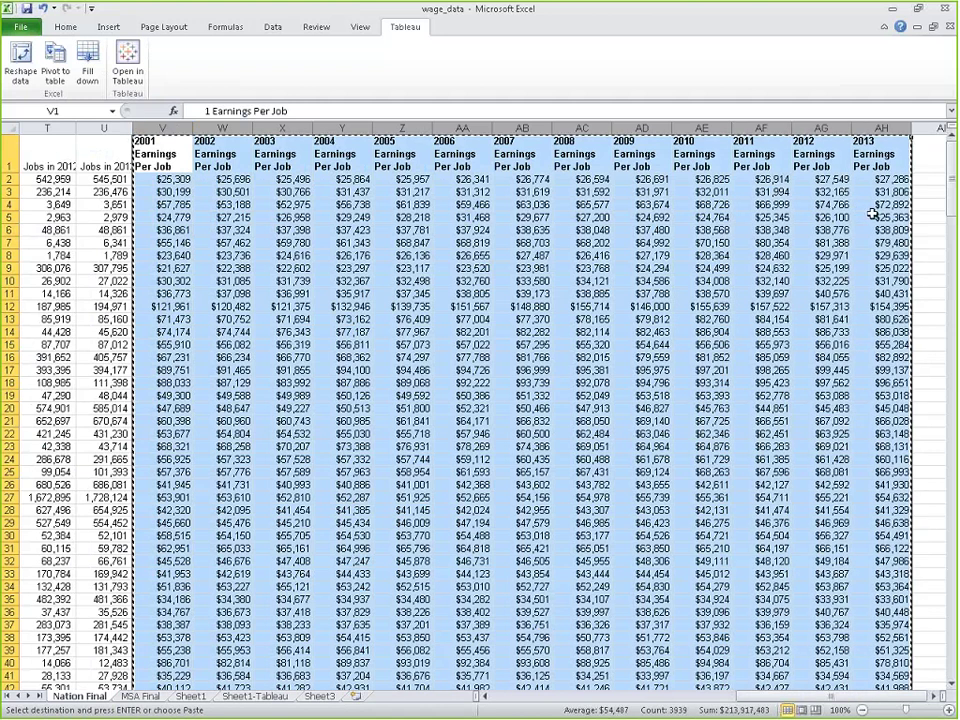
pyautogui.hotkey('ctrl', 'c')
pyautogui.click(320, 696)
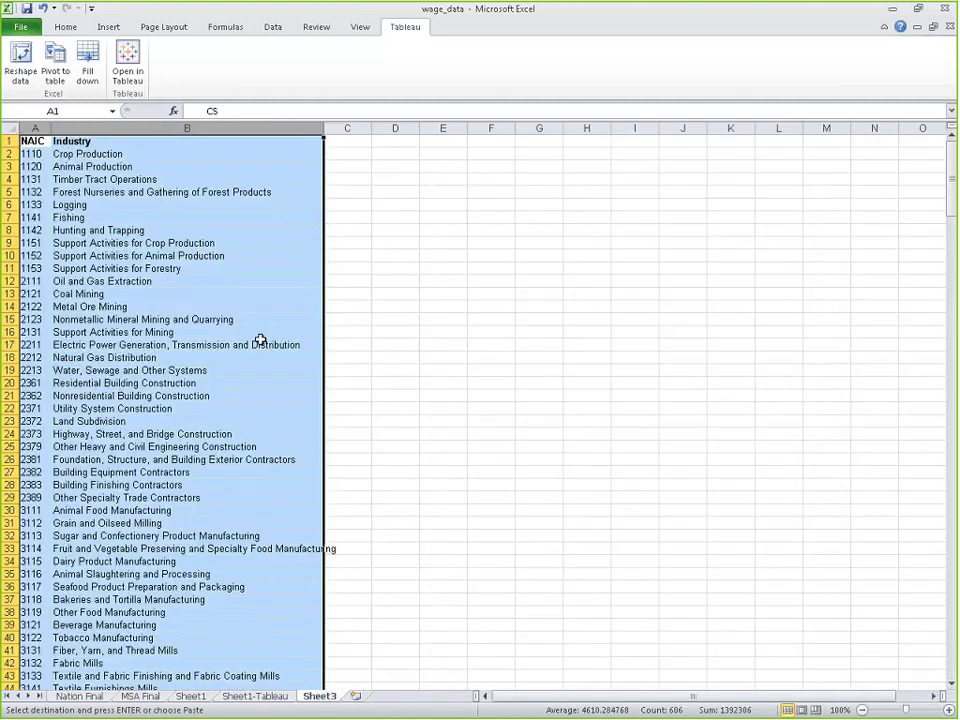
pyautogui.click(344, 141)
pyautogui.hotkey('ctrl', 'v')
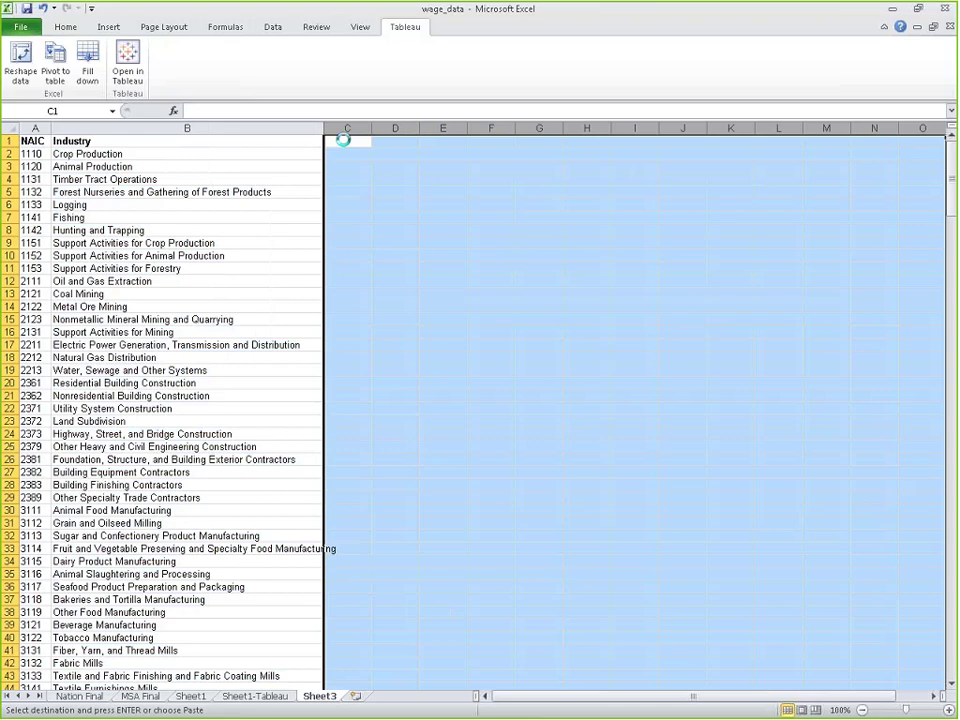
pyautogui.click(344, 266)
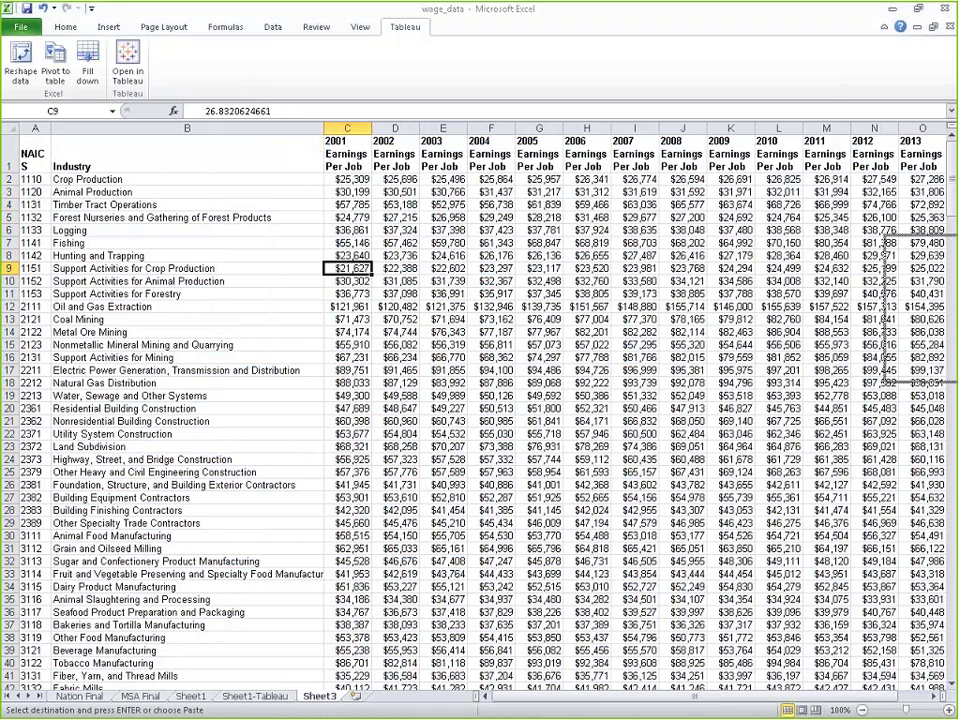
# Replace every "Earnings Per Job" on Sheet3 with nothing so the headers hold only the years
pyautogui.hotkey('ctrl', 'f')
pyautogui.click(506, 302)
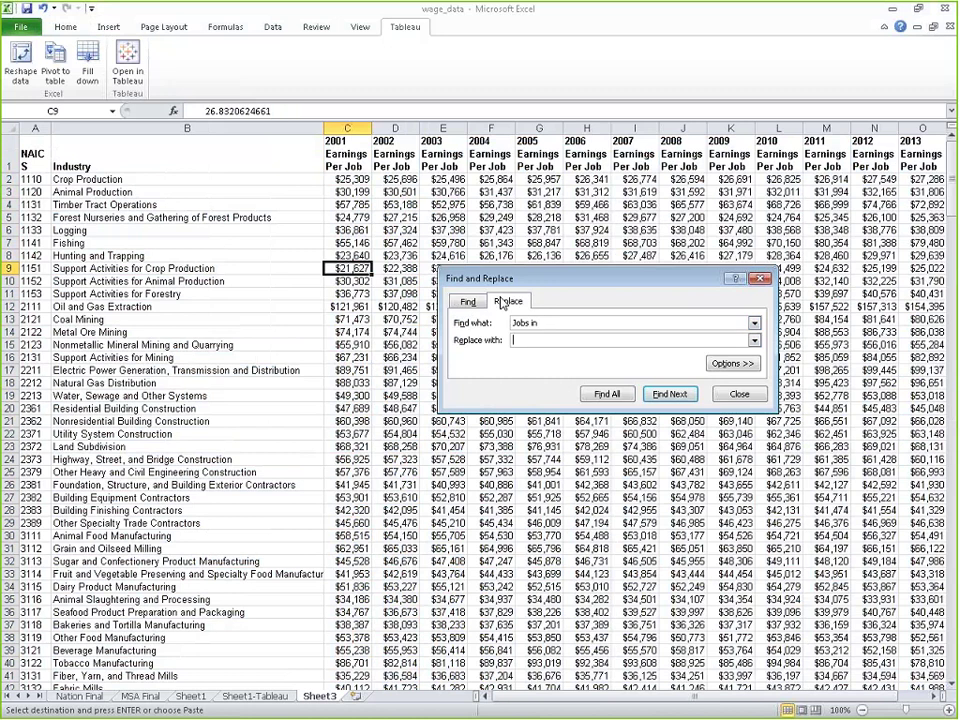
pyautogui.moveTo(545, 320); pyautogui.dragTo(450, 324)
pyautogui.write('Earnin')
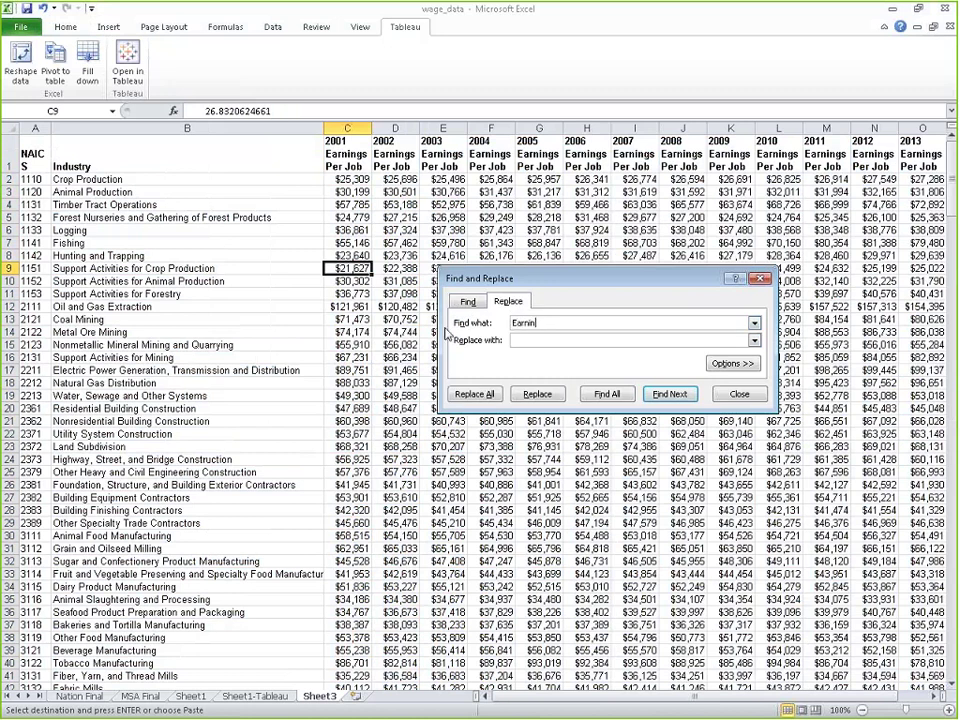
pyautogui.write('gs Per Job')
pyautogui.click(472, 395)
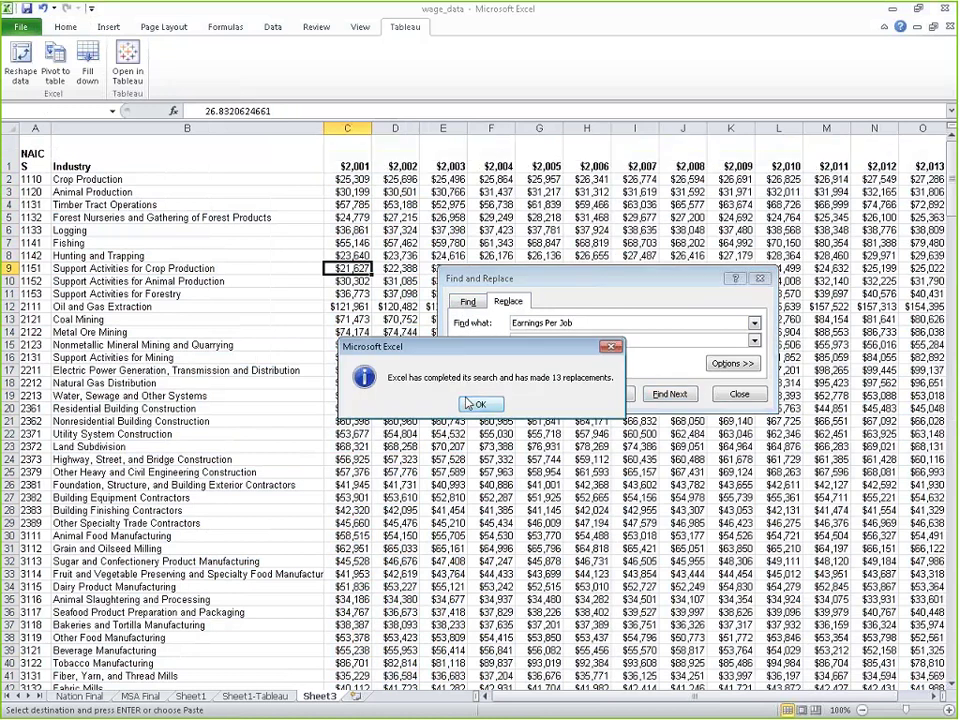
pyautogui.click(472, 404)
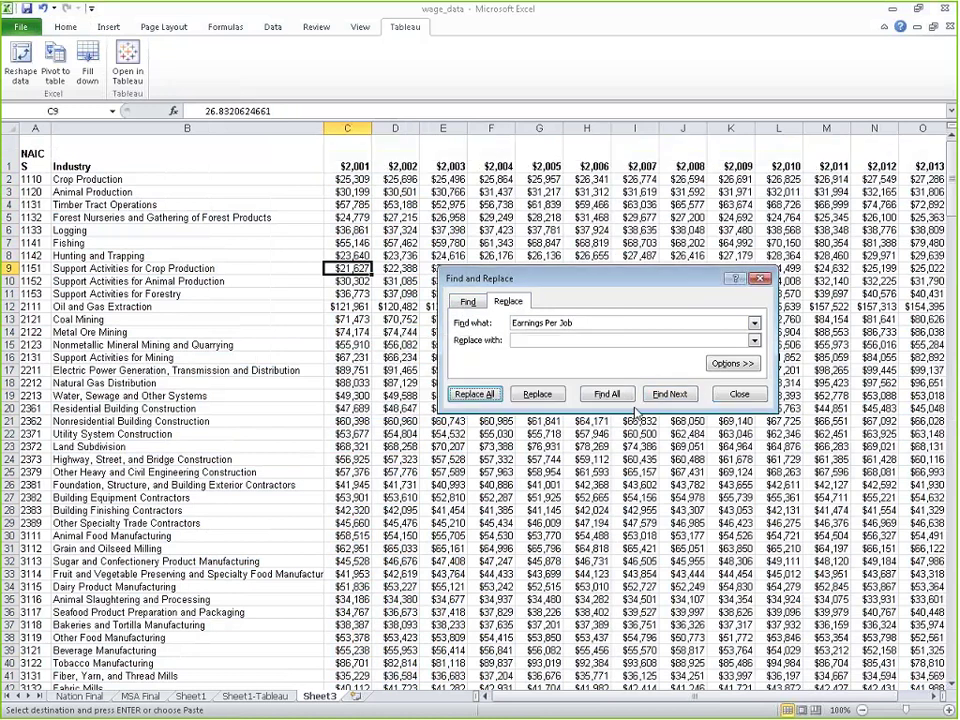
pyautogui.click(740, 395)
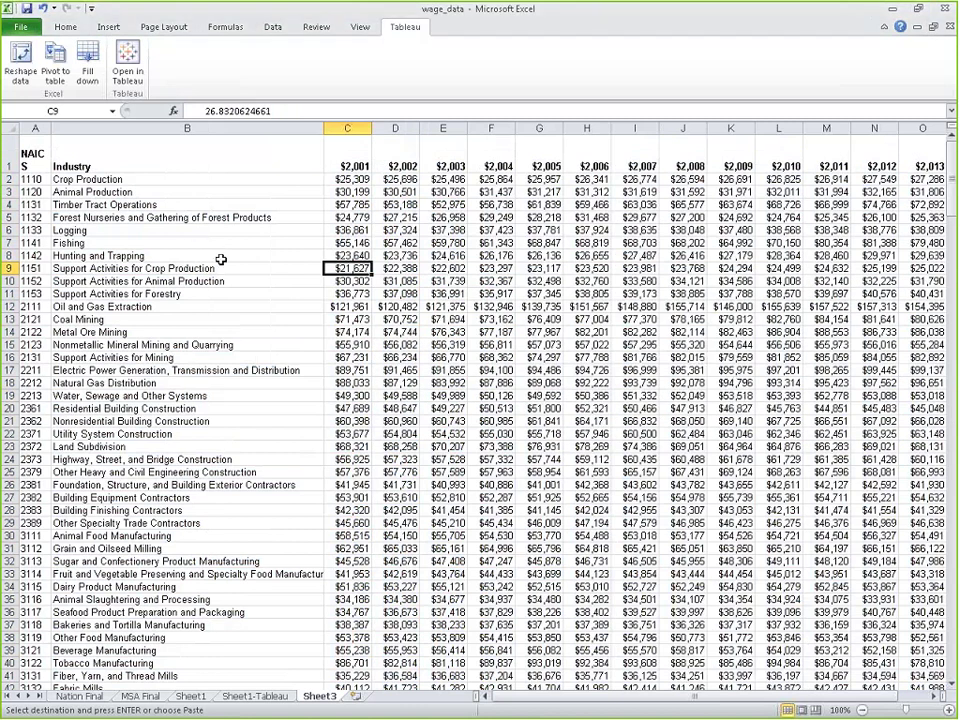
# Reshape the Sheet3 data with C2 as the first data value, and autofit columns C and D of the reshaped sheet
pyautogui.click(352, 180)
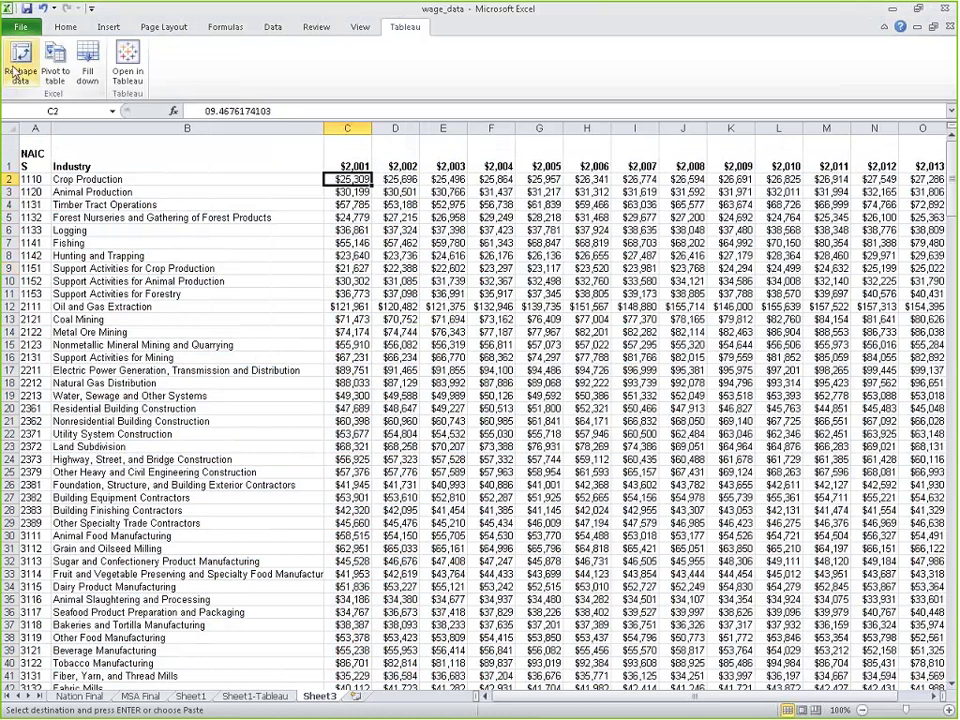
pyautogui.click(13, 78)
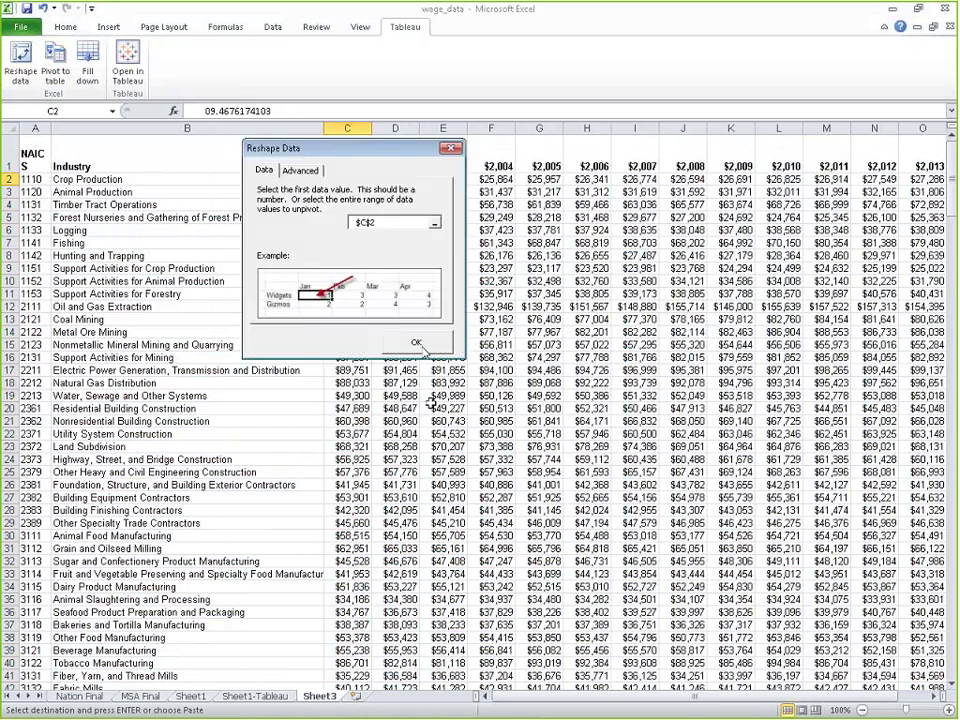
pyautogui.click(417, 344)
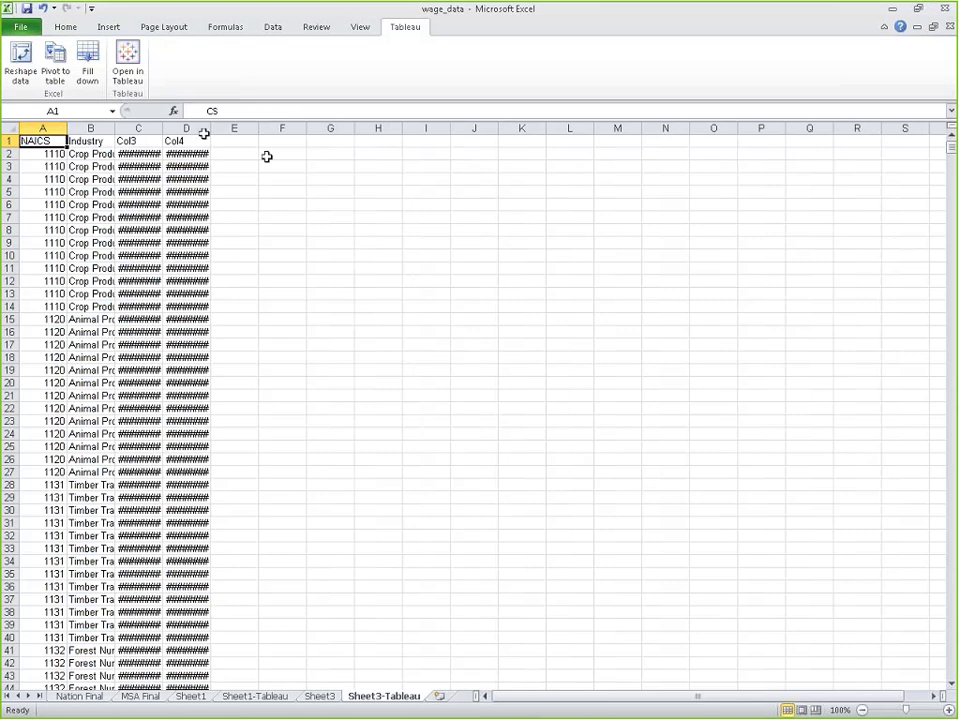
pyautogui.doubleClick(162, 128)
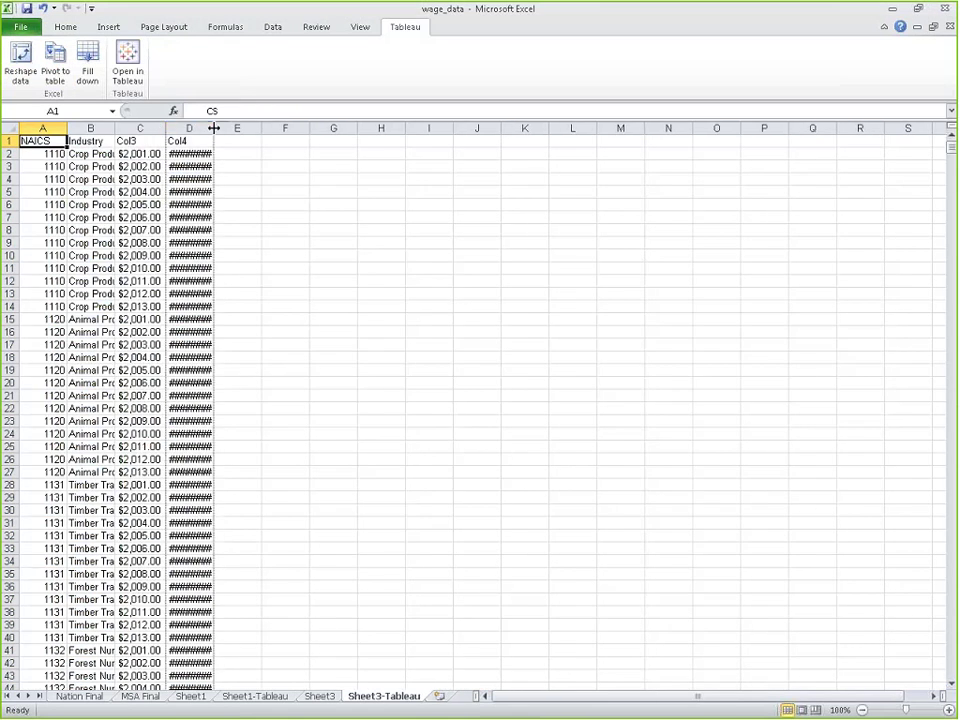
pyautogui.doubleClick(213, 128)
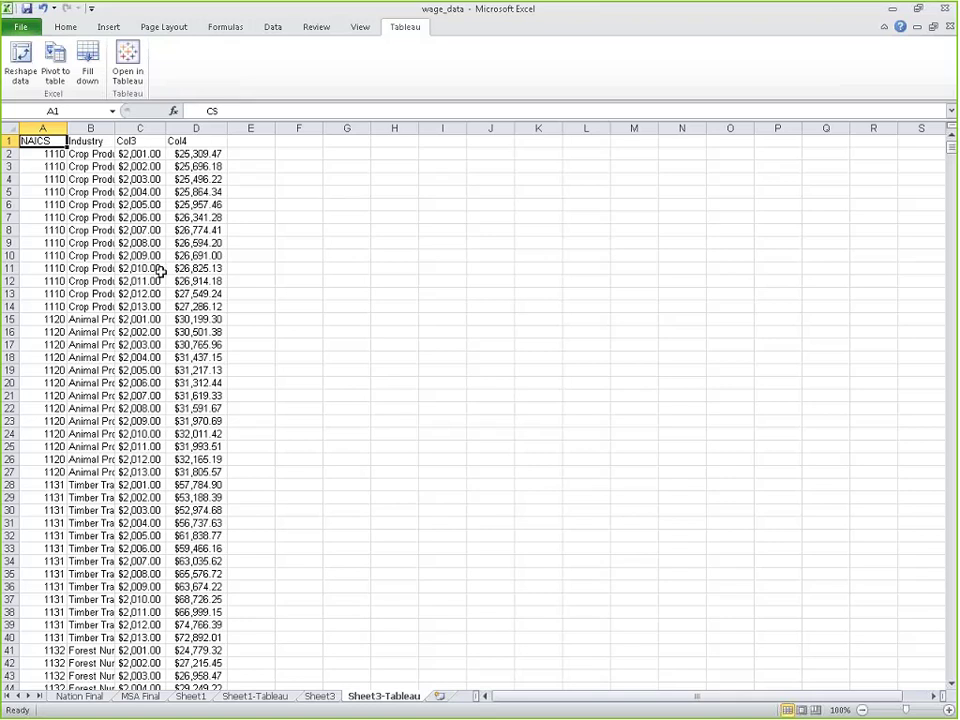
# Rename the headers in C1 and D1 of Sheet3-Tableau to "Year" and "Earnings Per Job"
pyautogui.click(141, 141)
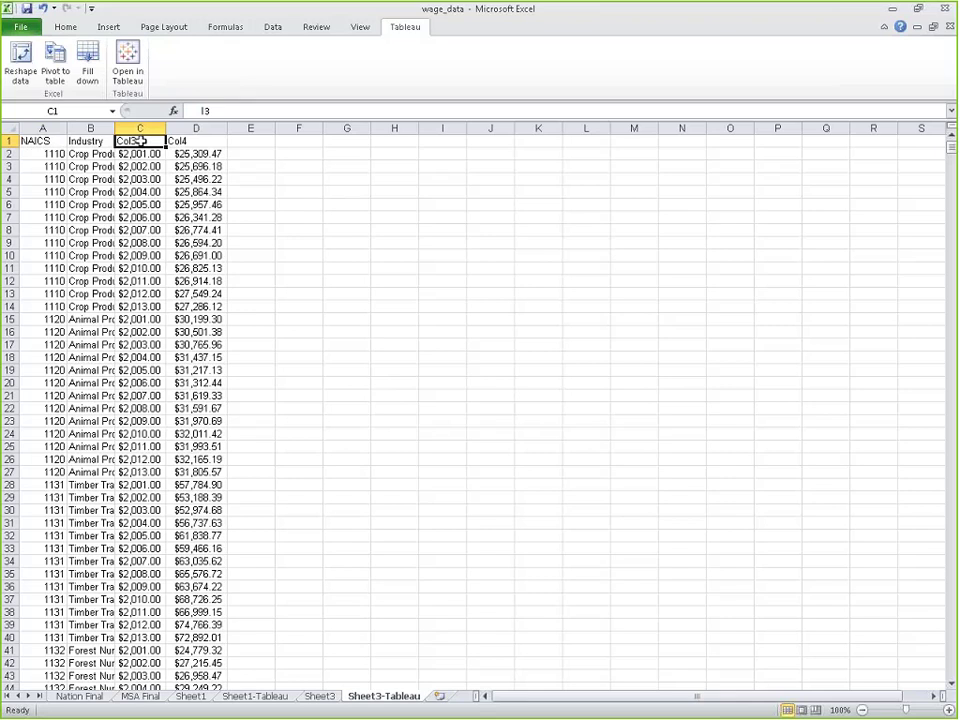
pyautogui.write('Year')
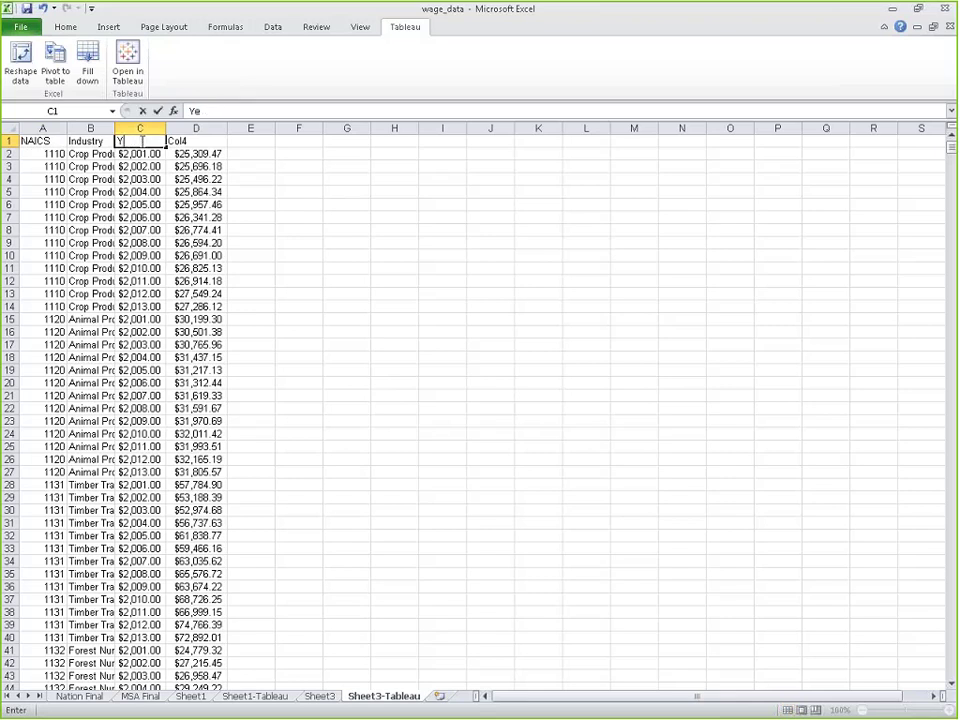
pyautogui.click(212, 145)
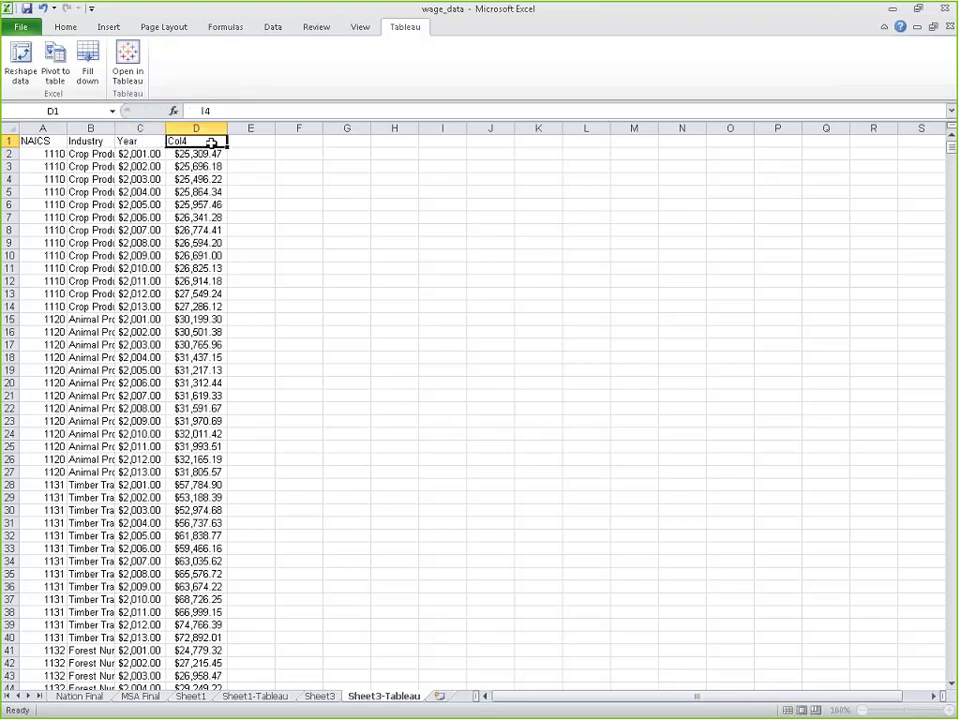
pyautogui.write('Earnin')
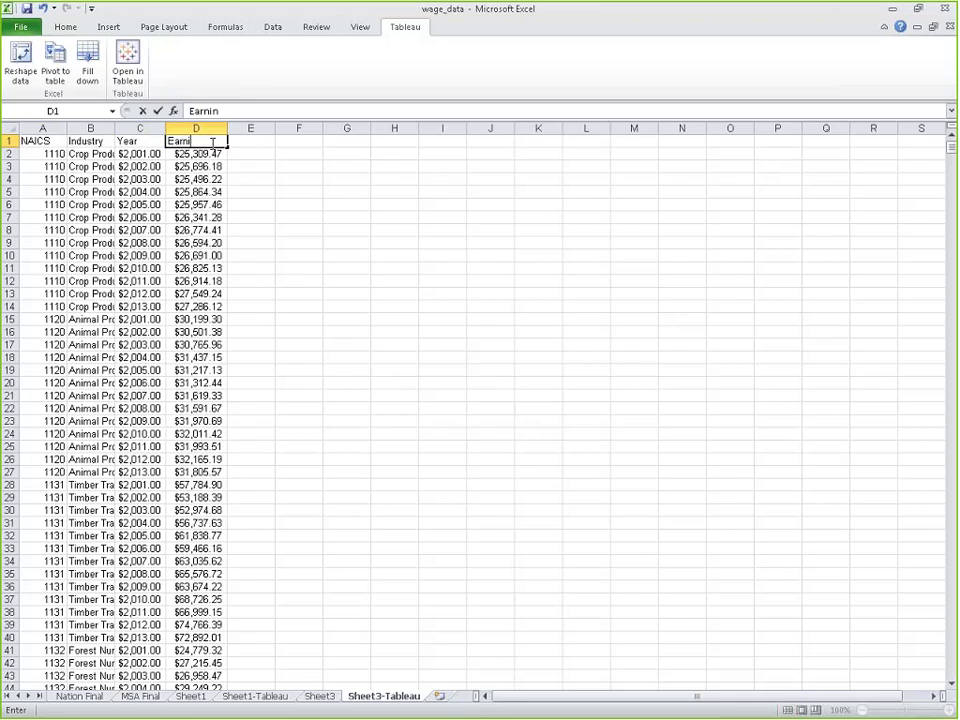
pyautogui.write('gs Per')
pyautogui.press('Return')
pyautogui.write('Job')
pyautogui.press('Return')
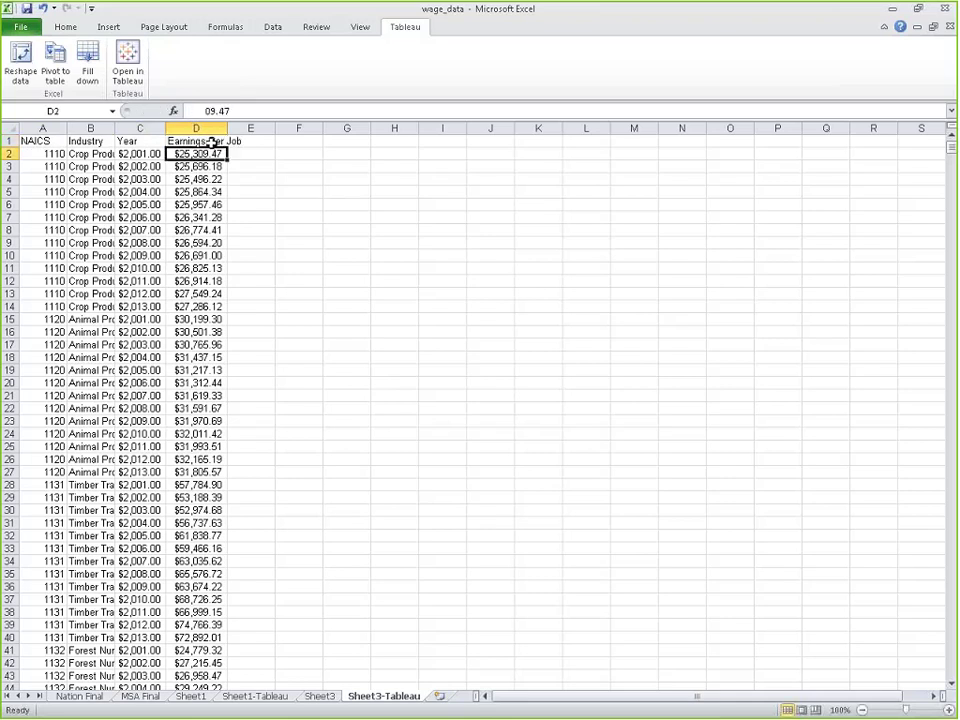
pyautogui.click(572, 455)
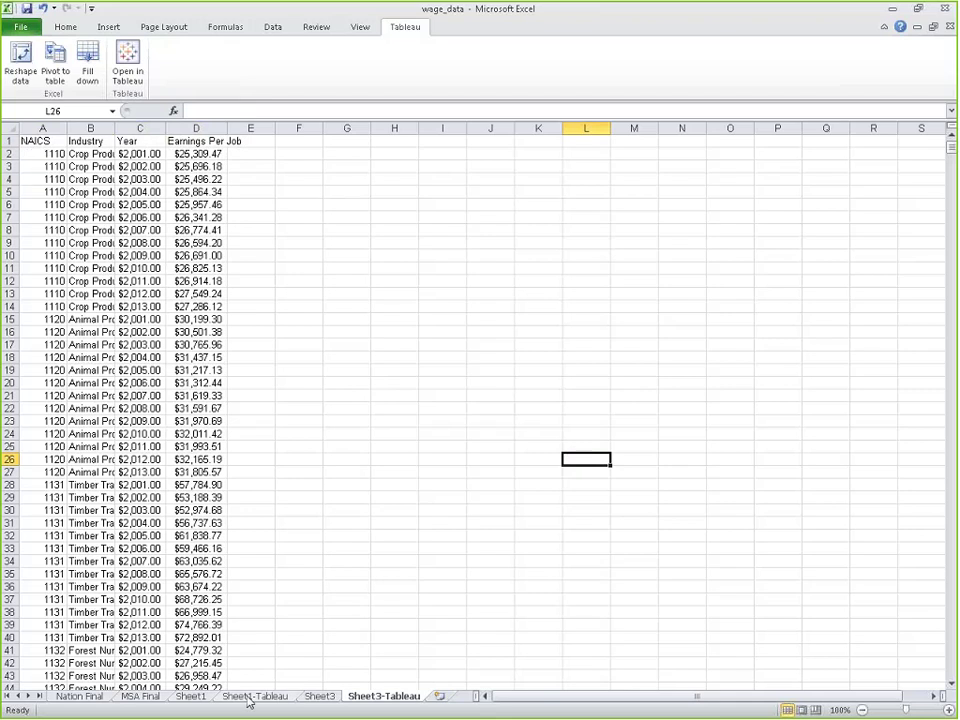
# Delete the intermediate sheets Sheet1 and Sheet3 from the workbook
pyautogui.rightClick(190, 696)
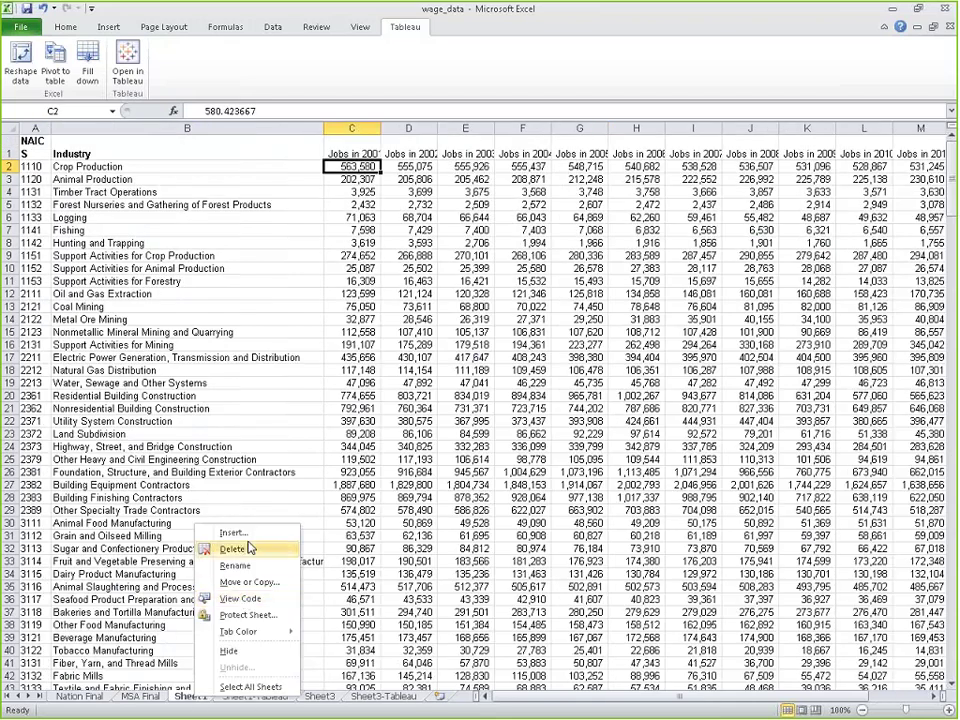
pyautogui.click(243, 550)
pyautogui.click(451, 404)
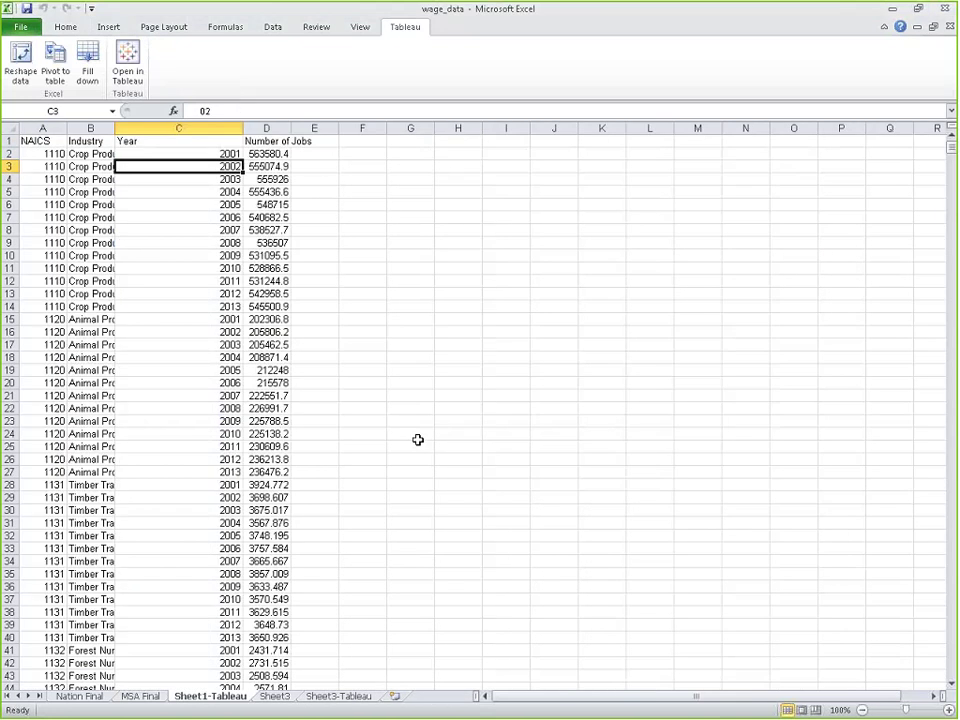
pyautogui.rightClick(278, 696)
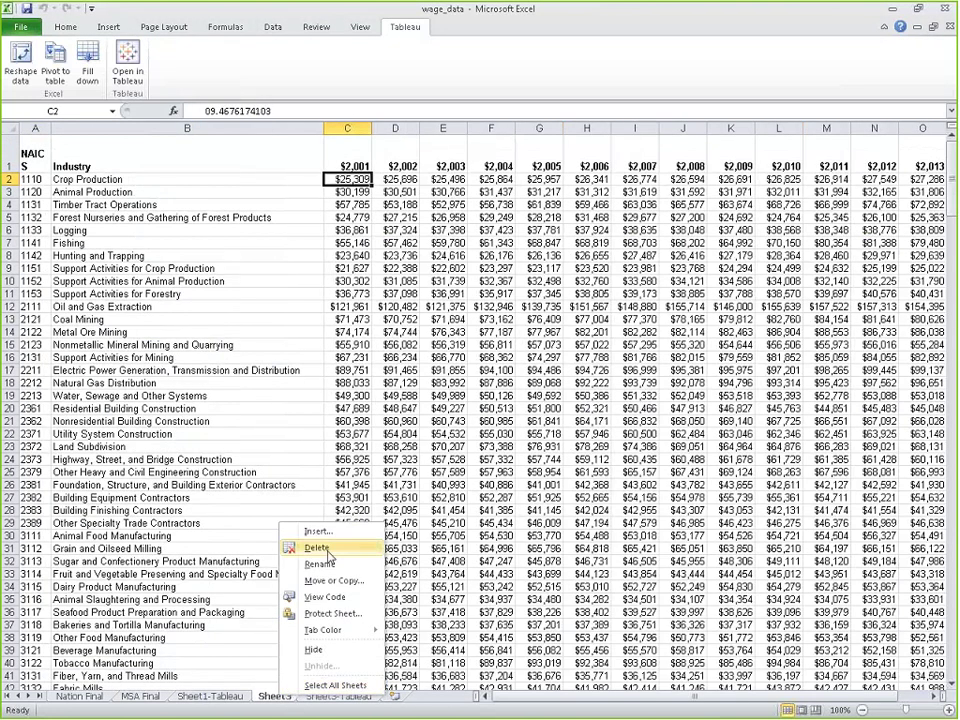
pyautogui.click(326, 553)
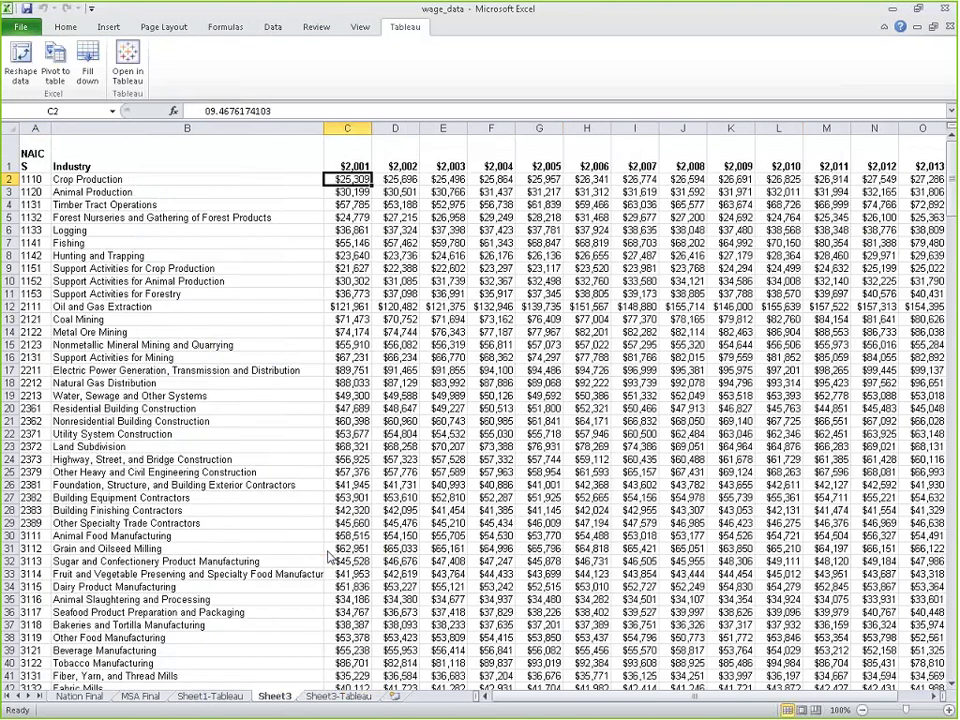
pyautogui.click(452, 405)
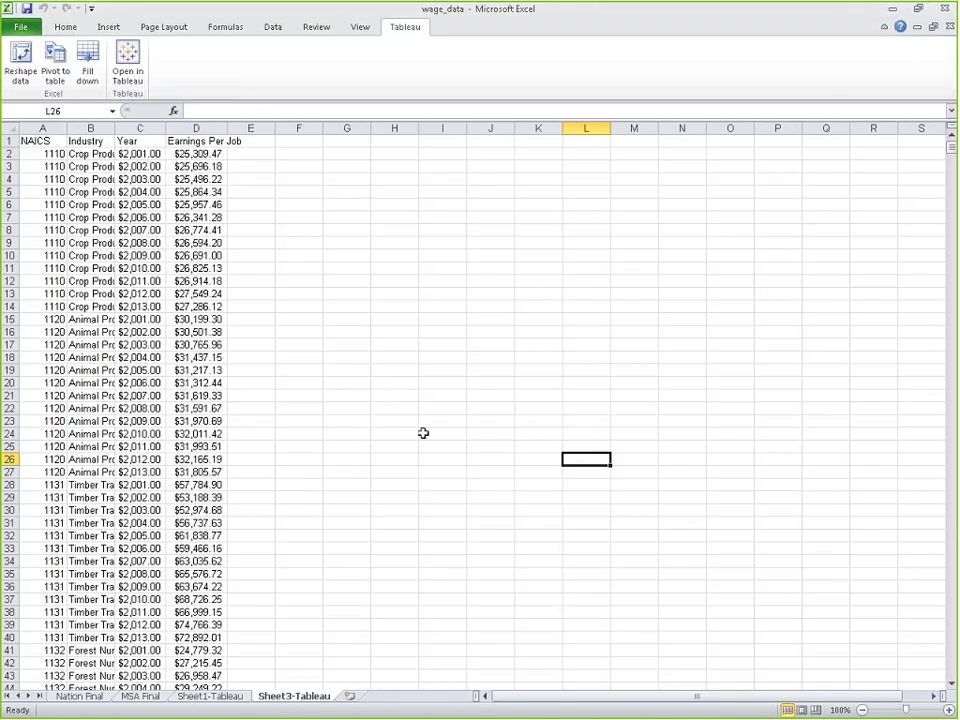
# Rename the Sheet1-Tableau sheet as "Number of Jobs"
pyautogui.click(201, 697)
pyautogui.rightClick(199, 698)
pyautogui.press('Escape')
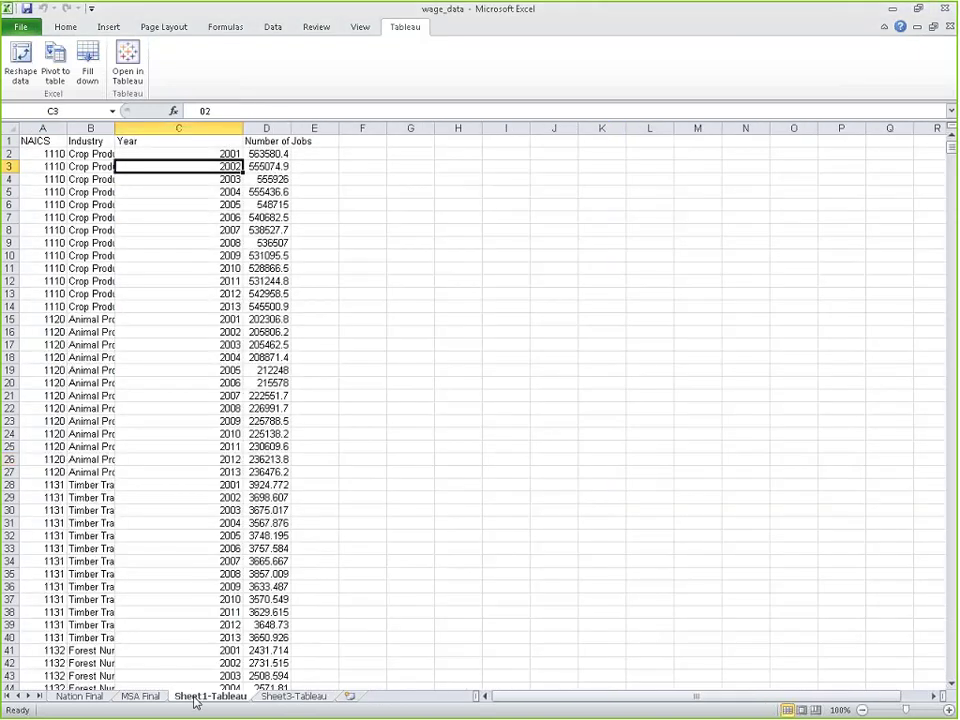
pyautogui.doubleClick(196, 700)
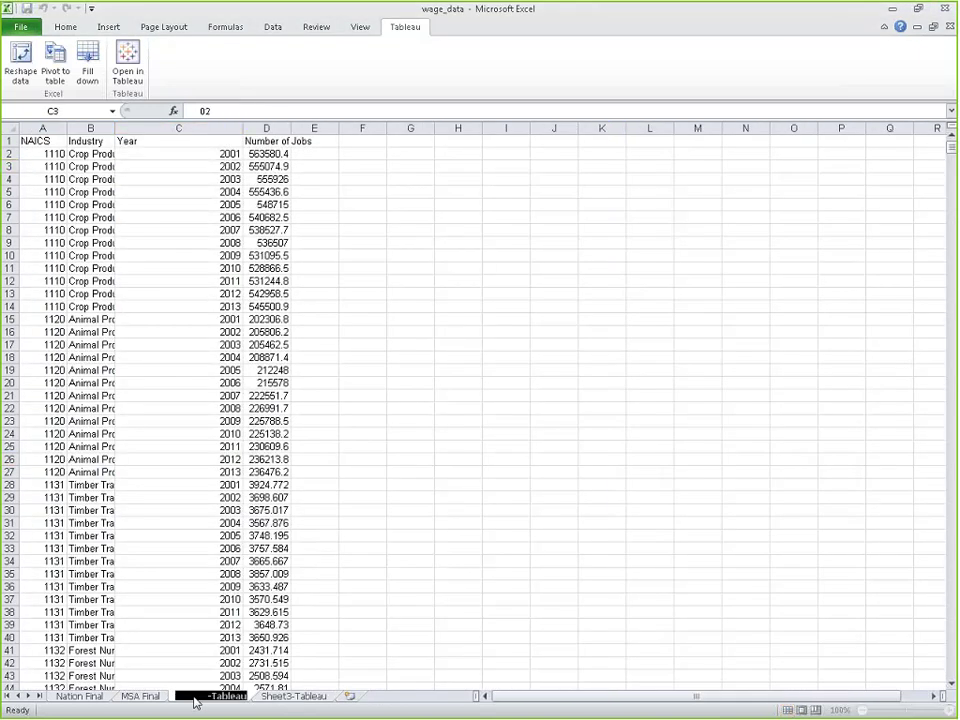
pyautogui.write('Number of')
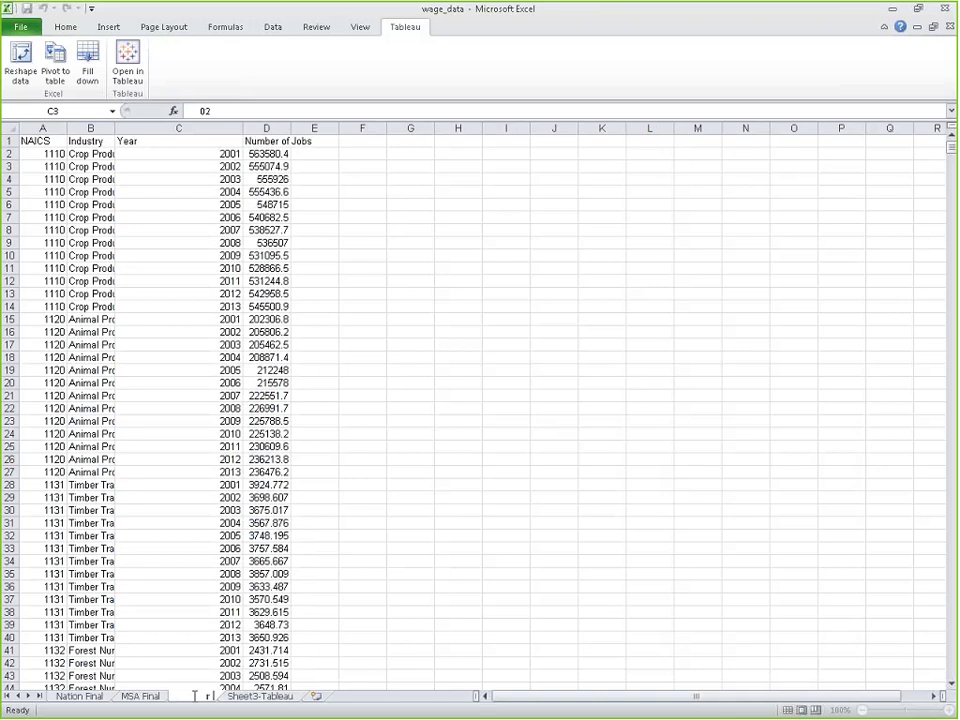
pyautogui.write(' Jobs')
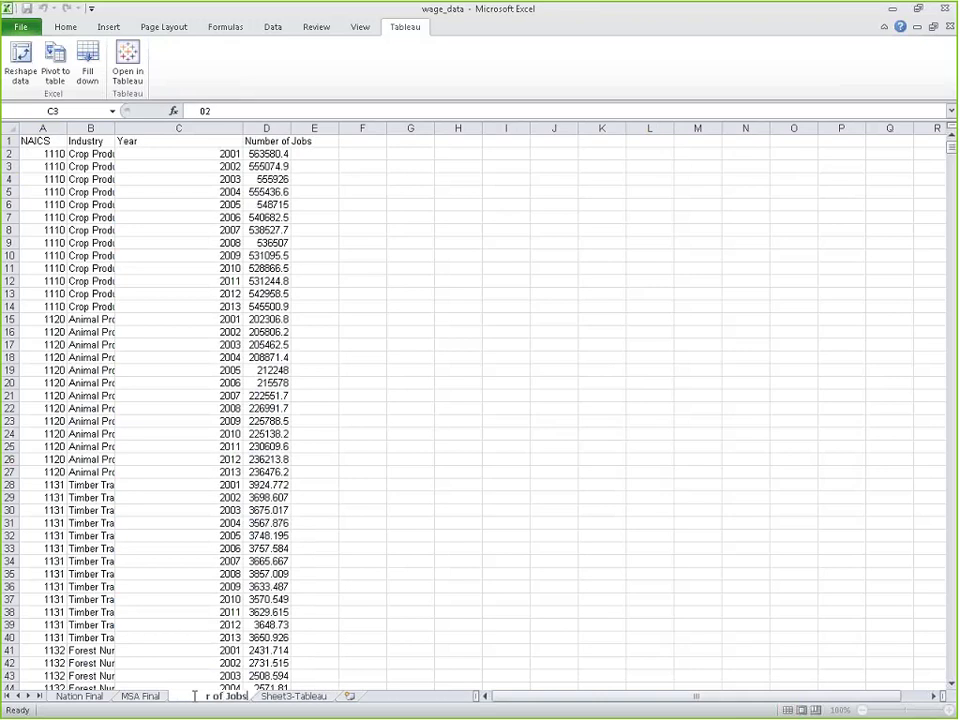
# Rename the Sheet3-Tableau sheet as "Earnings Per Job"
pyautogui.click(300, 697)
pyautogui.write('E')
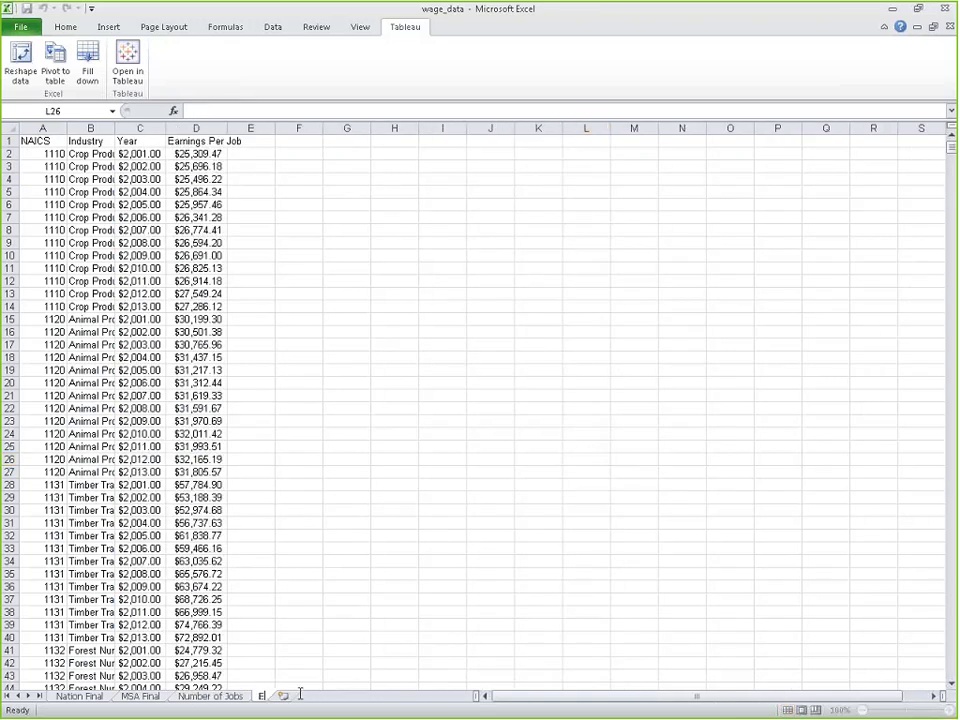
pyautogui.write('arnings Per')
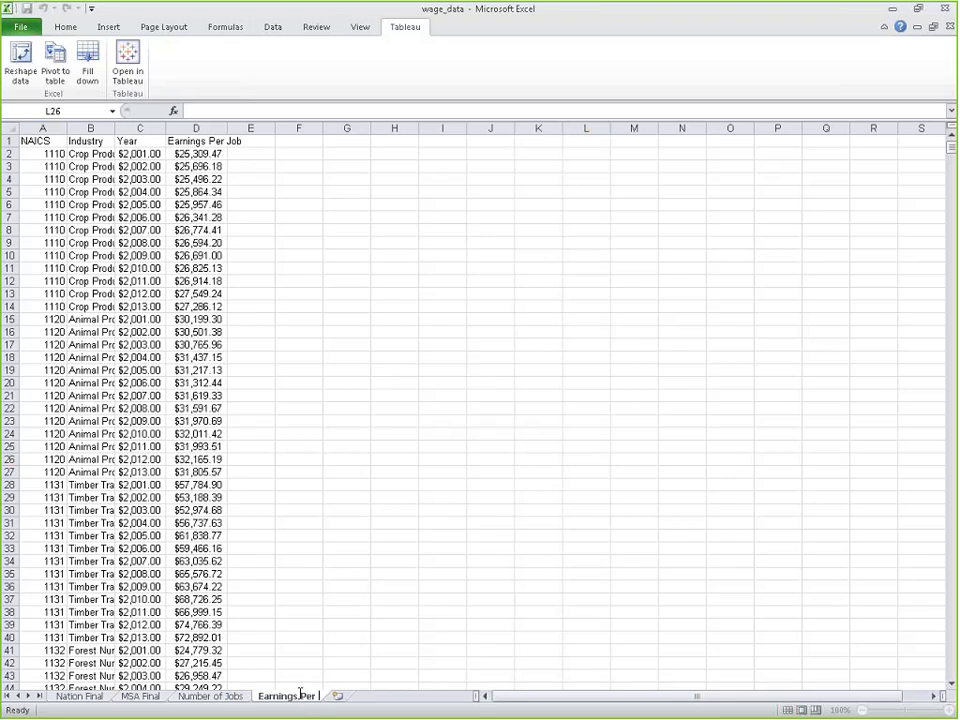
pyautogui.write(' Job')
pyautogui.click(394, 573)
# Remove the yearly jobs and earnings-per-job columns, I through AH, from the Nation Final sheet, keeping the change columns
pyautogui.click(91, 698)
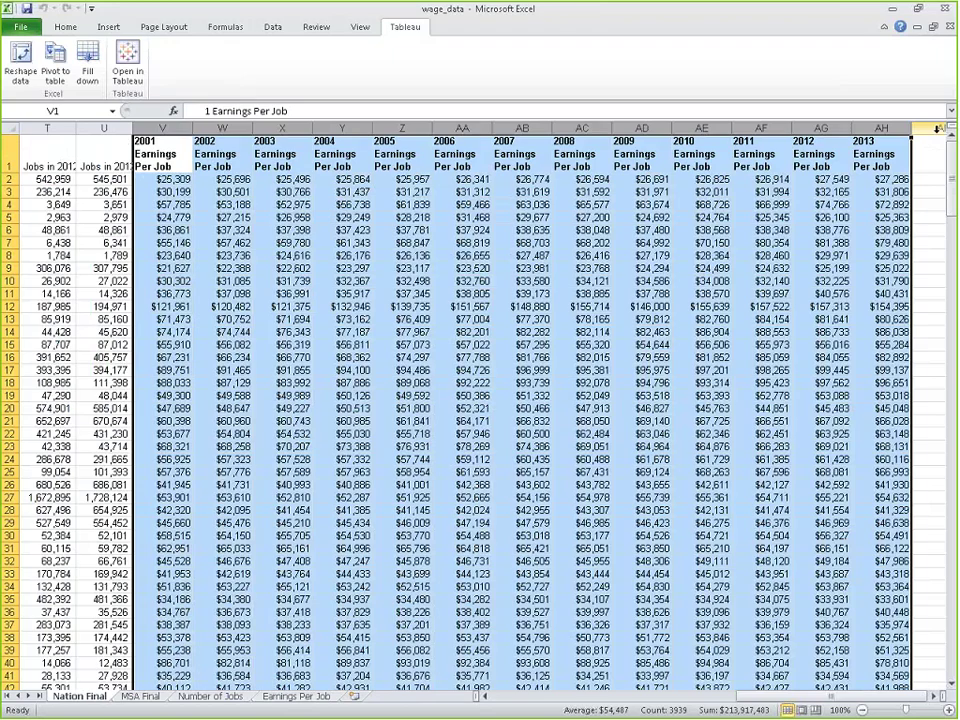
pyautogui.moveTo(881, 128); pyautogui.dragTo(420, 150)
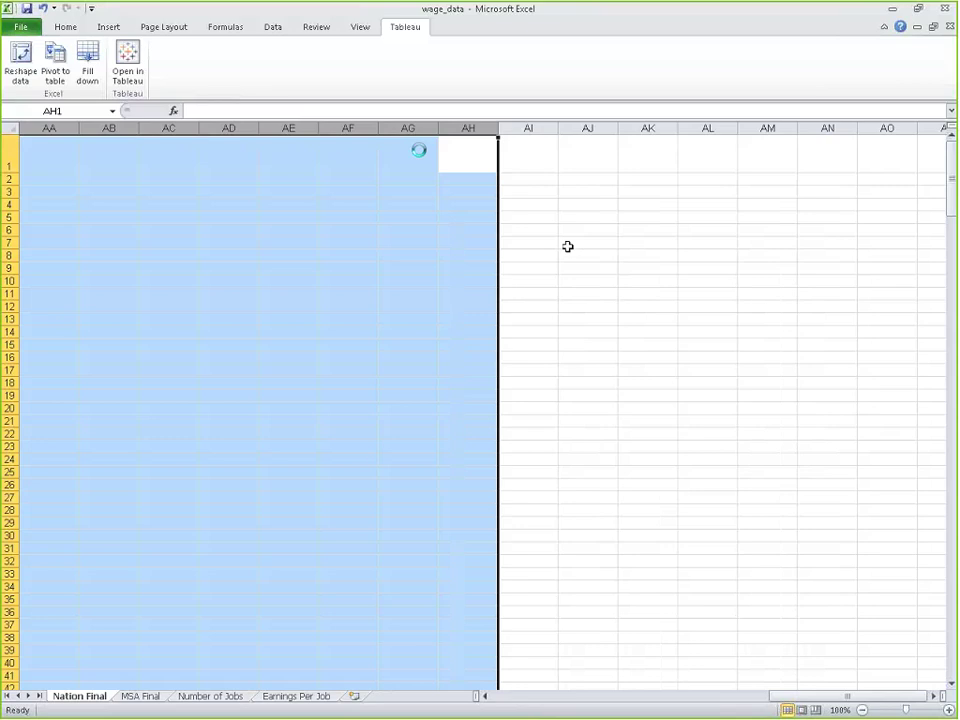
pyautogui.moveTo(838, 700); pyautogui.dragTo(590, 697)
pyautogui.click(724, 599)
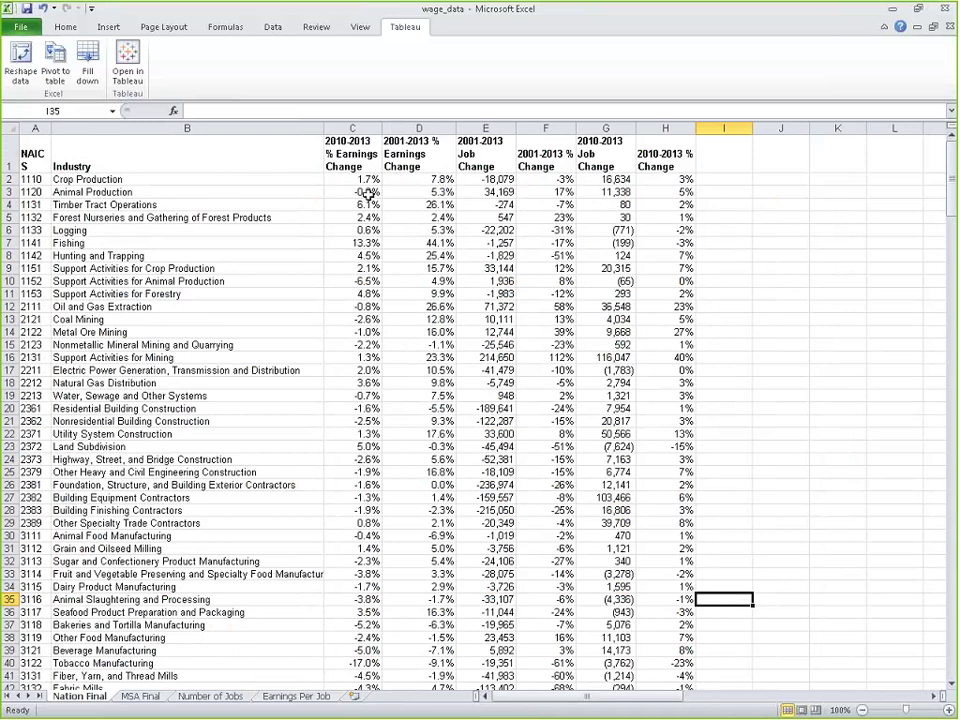
# Check the Number of Jobs, Earnings Per Job and Nation Final sheets, save the workbook and minimize Excel
pyautogui.click(208, 696)
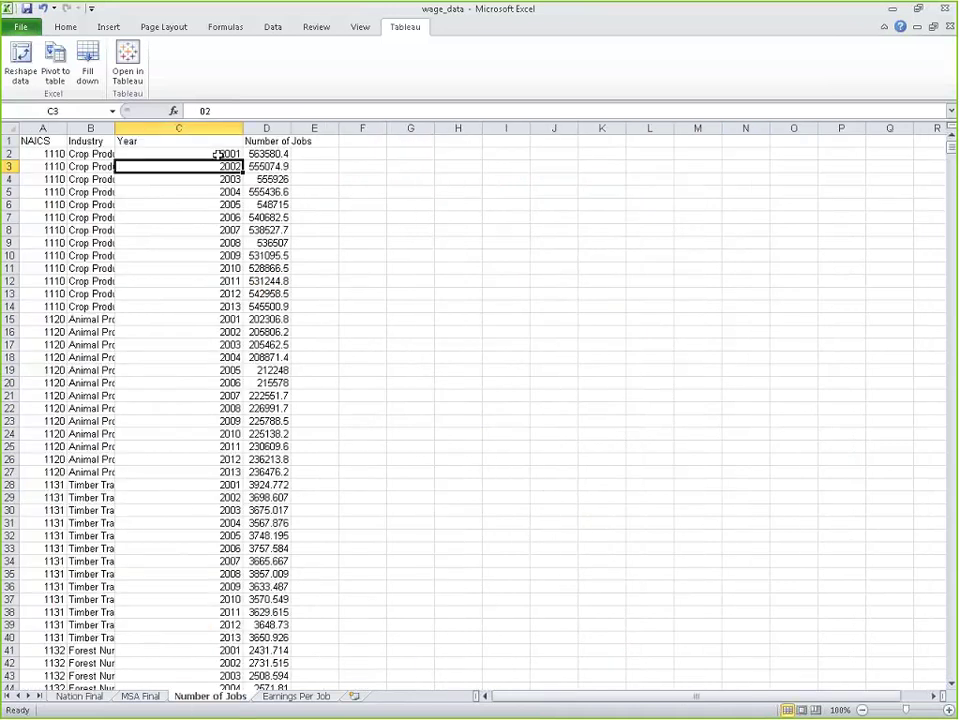
pyautogui.click(287, 699)
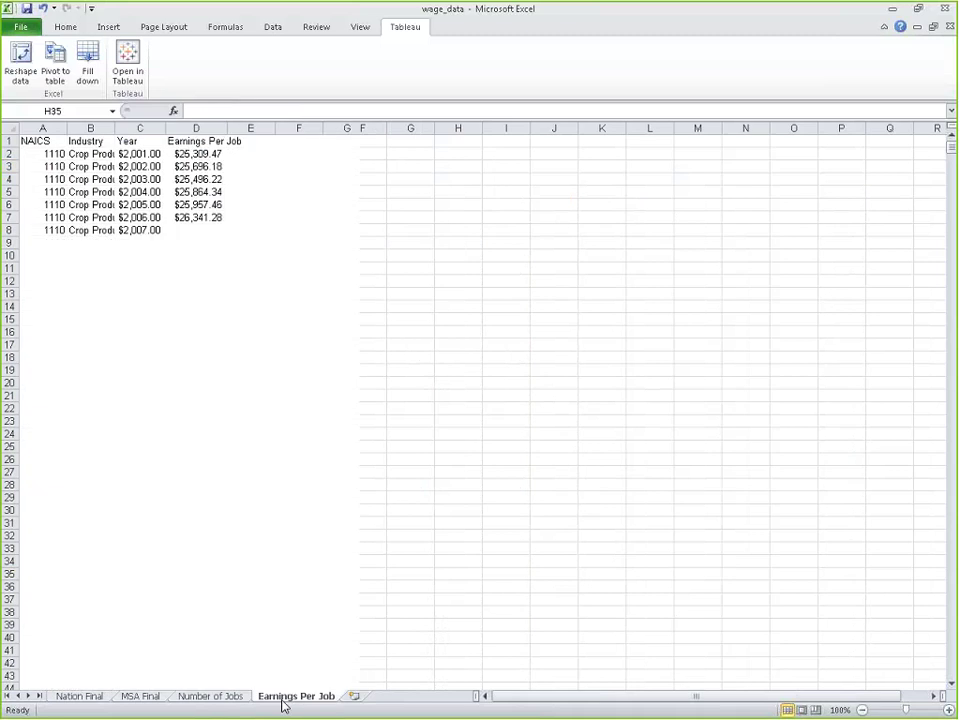
pyautogui.click(93, 700)
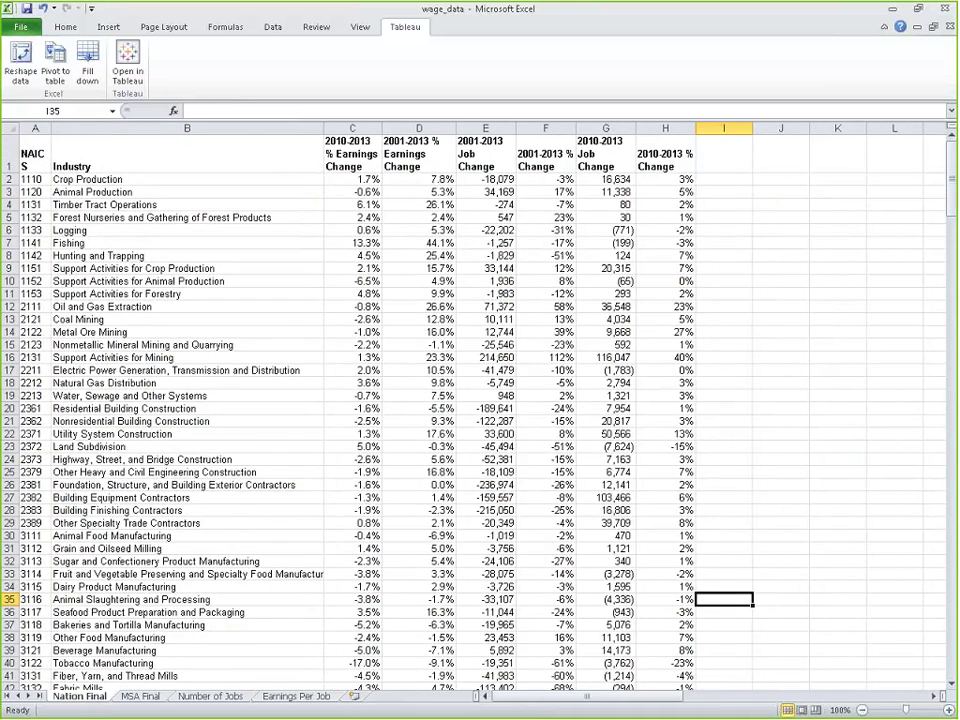
pyautogui.click(27, 9)
pyautogui.click(893, 9)
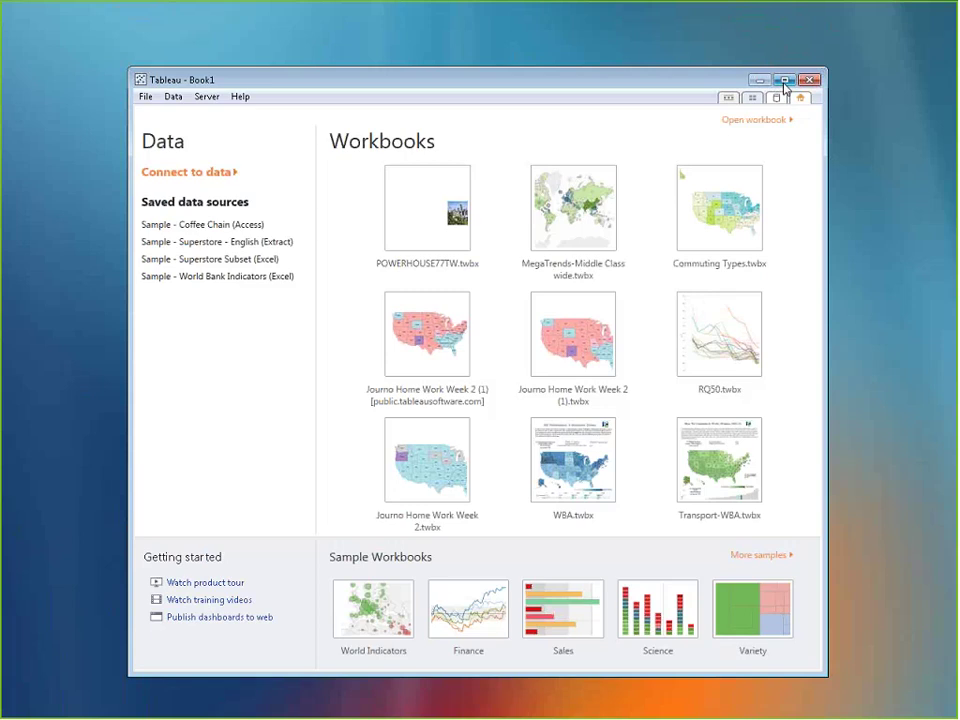
# In Tableau, connect to the wage_data Excel workbook with Nation Final as the data source and open its worksheet
pyautogui.click(784, 81)
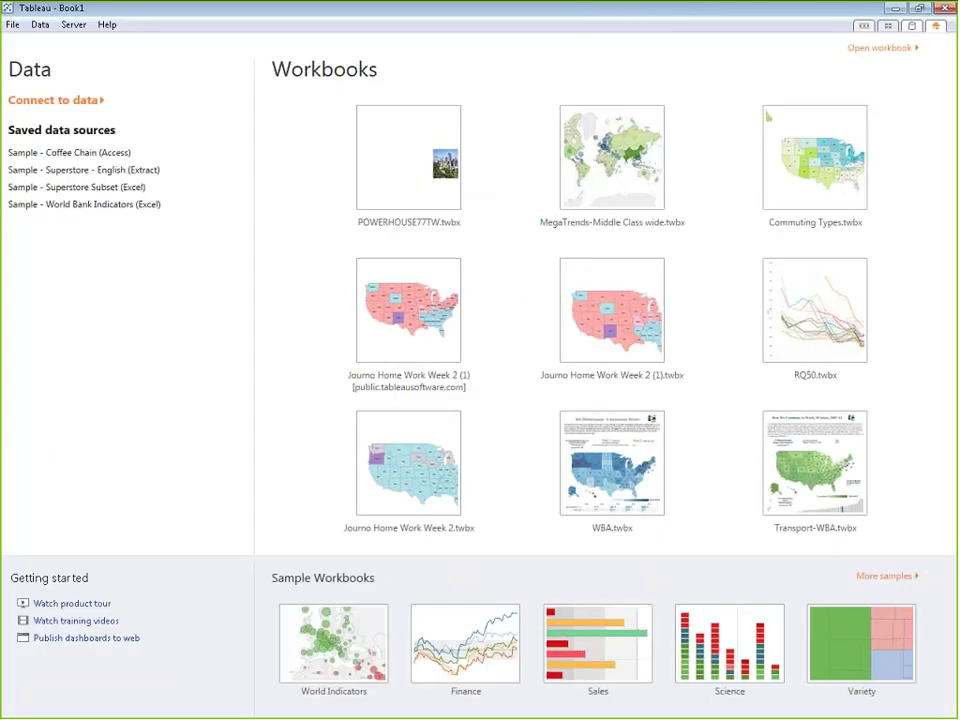
pyautogui.click(37, 100)
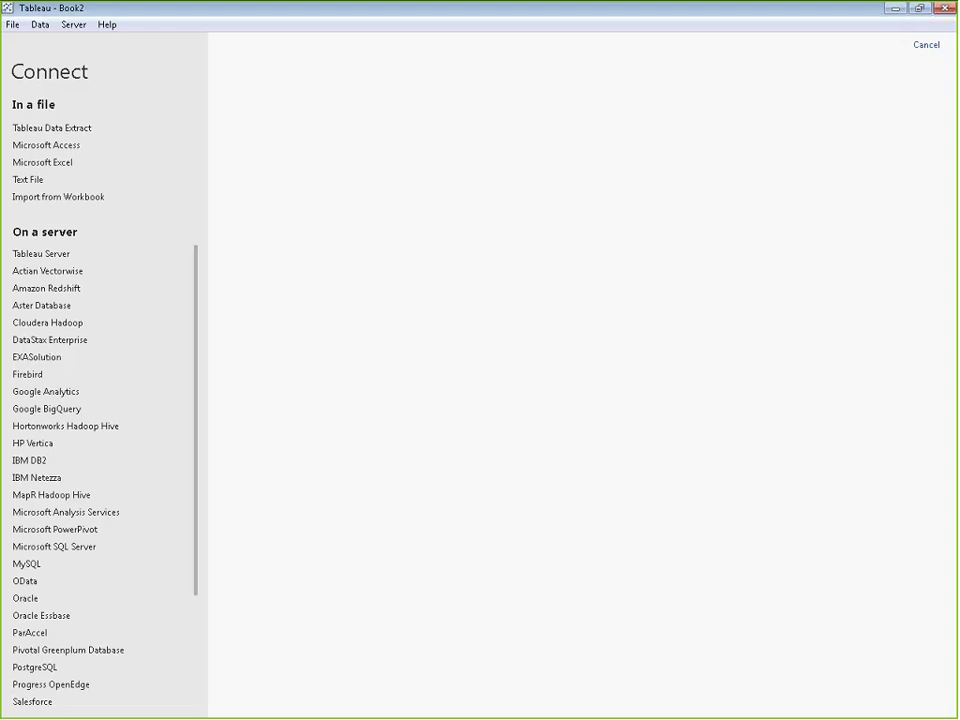
pyautogui.click(55, 171)
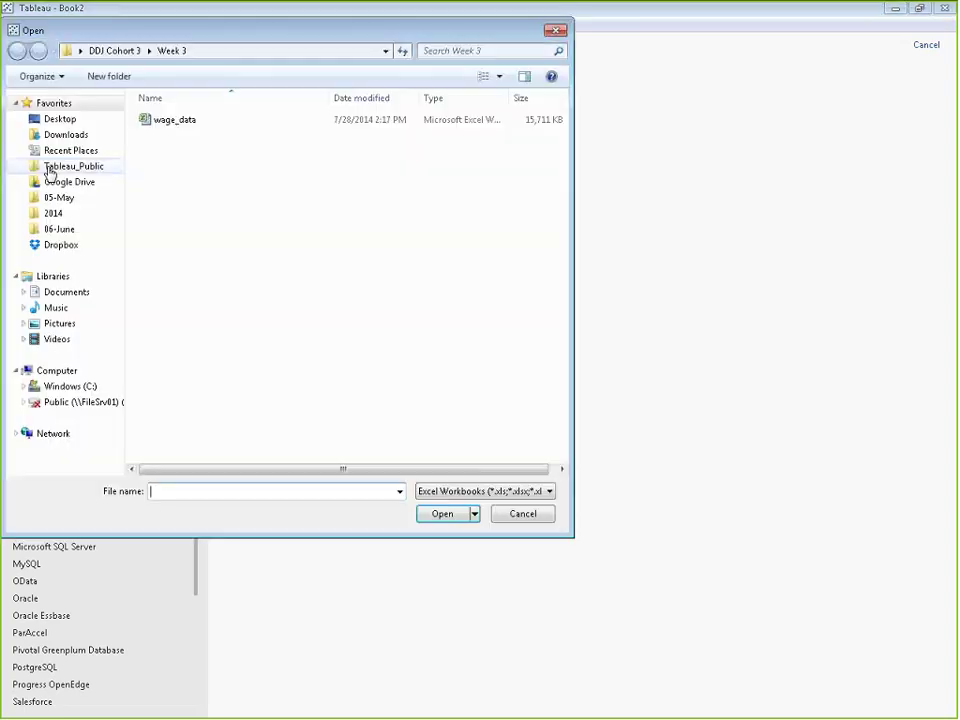
pyautogui.click(176, 120)
pyautogui.click(443, 514)
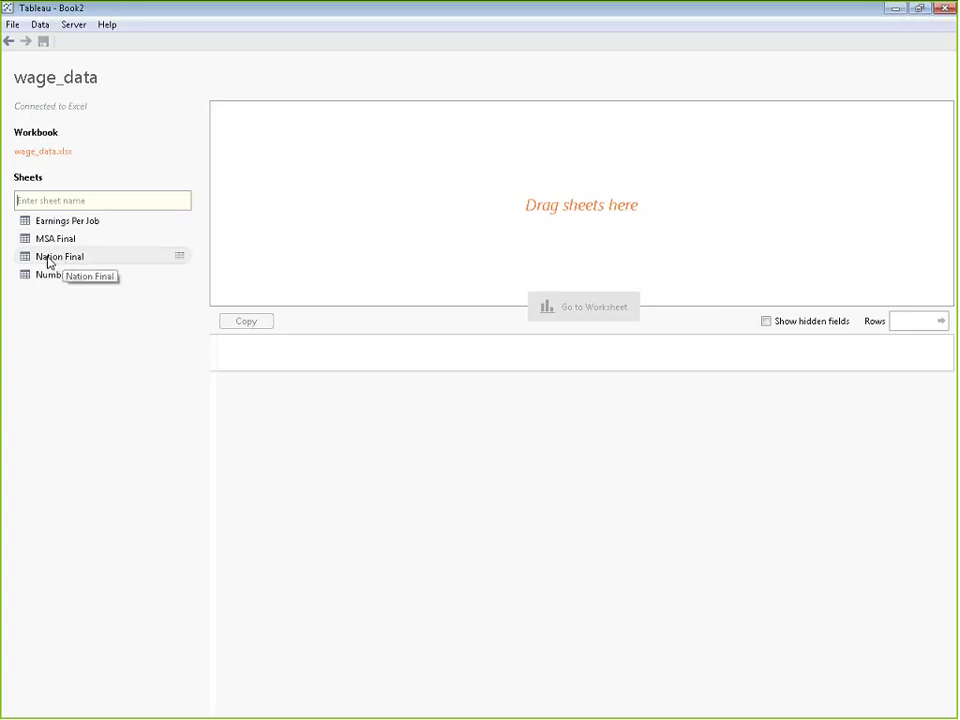
pyautogui.moveTo(62, 264); pyautogui.dragTo(328, 245)
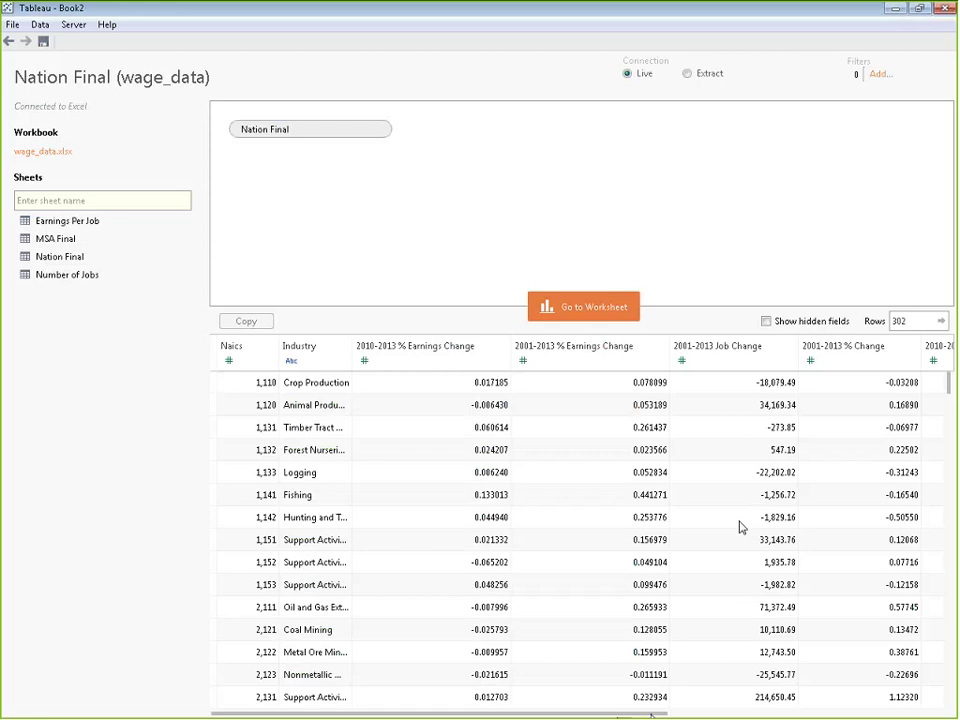
pyautogui.click(569, 317)
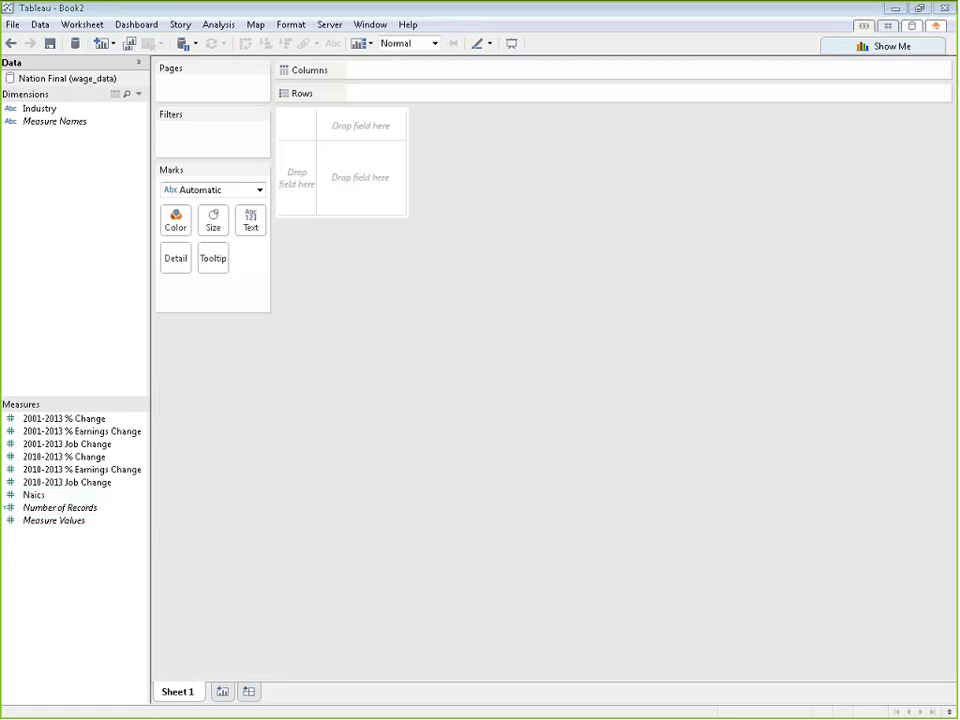
# Convert the Naics field from a measure to a dimension
pyautogui.hotkey('alt', 'Tab')
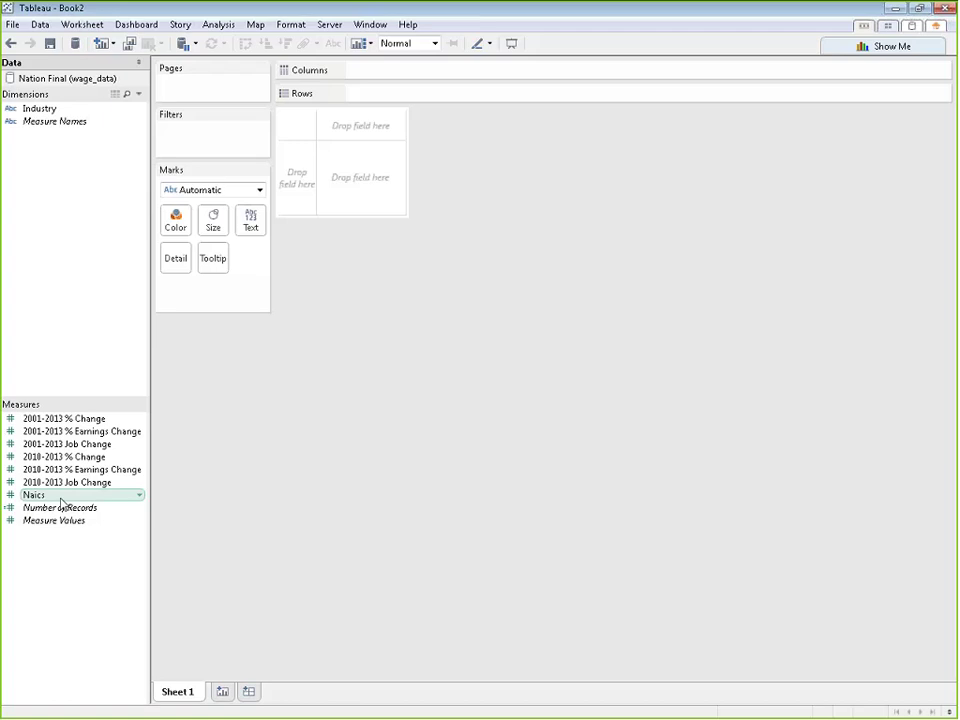
pyautogui.click(53, 497)
pyautogui.moveTo(53, 500); pyautogui.dragTo(54, 305)
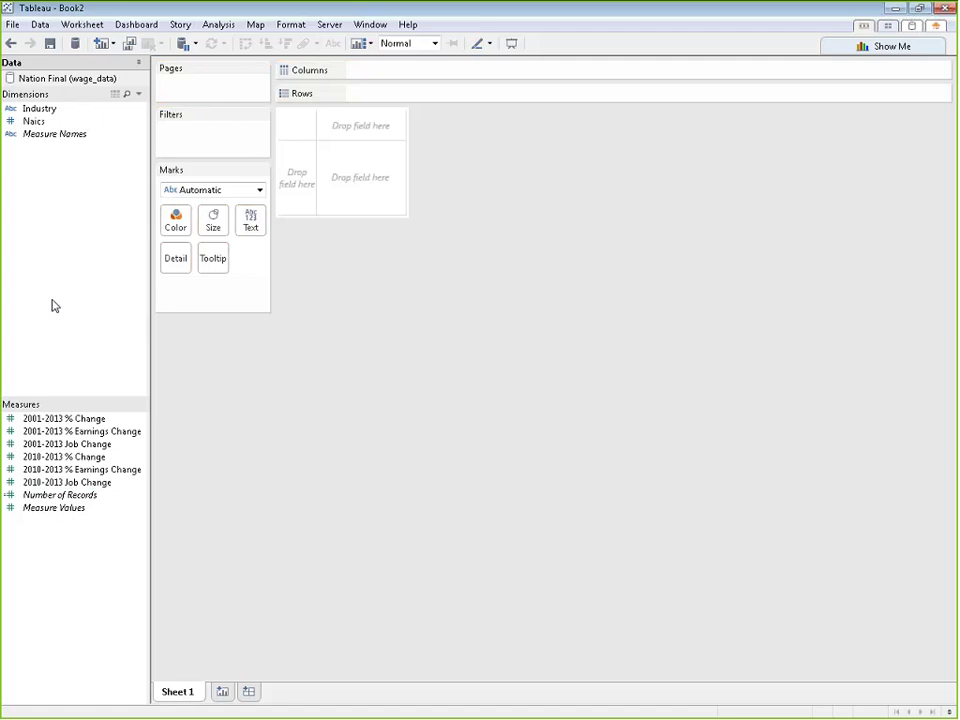
# Build a text table with Industry on rows and 2001-2013 % Change as the text values
pyautogui.click(57, 110)
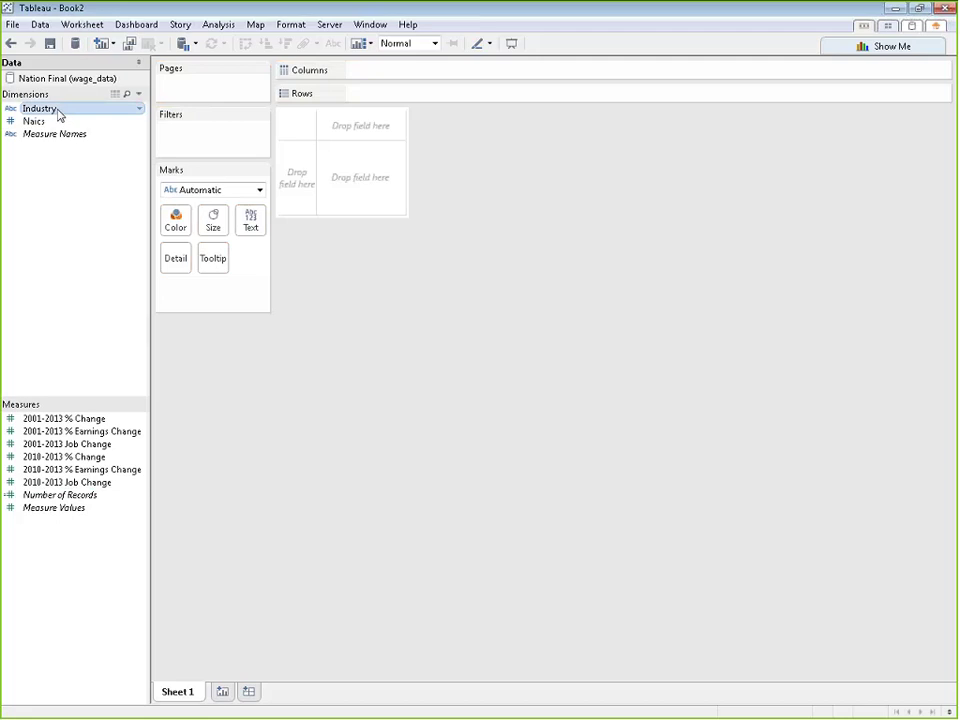
pyautogui.moveTo(58, 115); pyautogui.dragTo(283, 195)
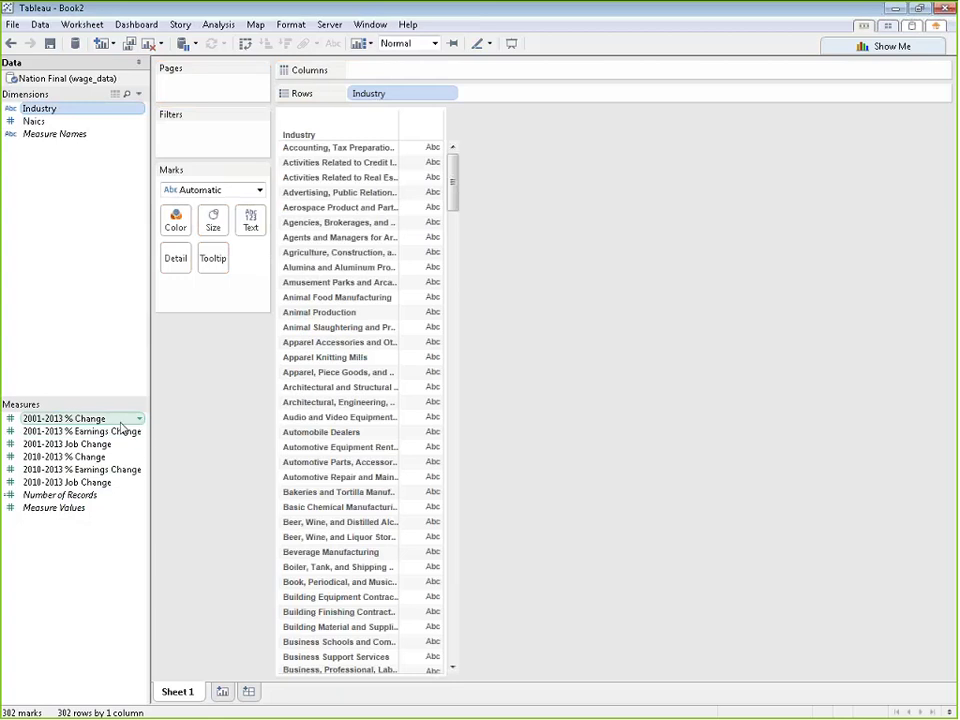
pyautogui.moveTo(115, 424); pyautogui.dragTo(250, 220)
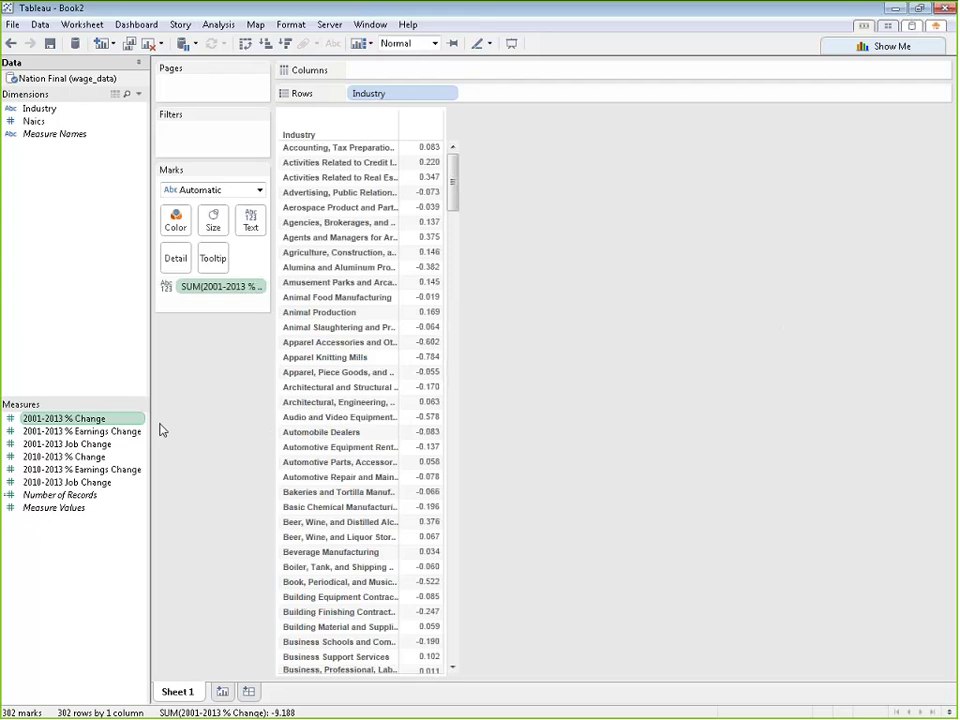
# Set the default number format of 2001-2013 % Change to Percentage with 1 decimal place
pyautogui.rightClick(66, 419)
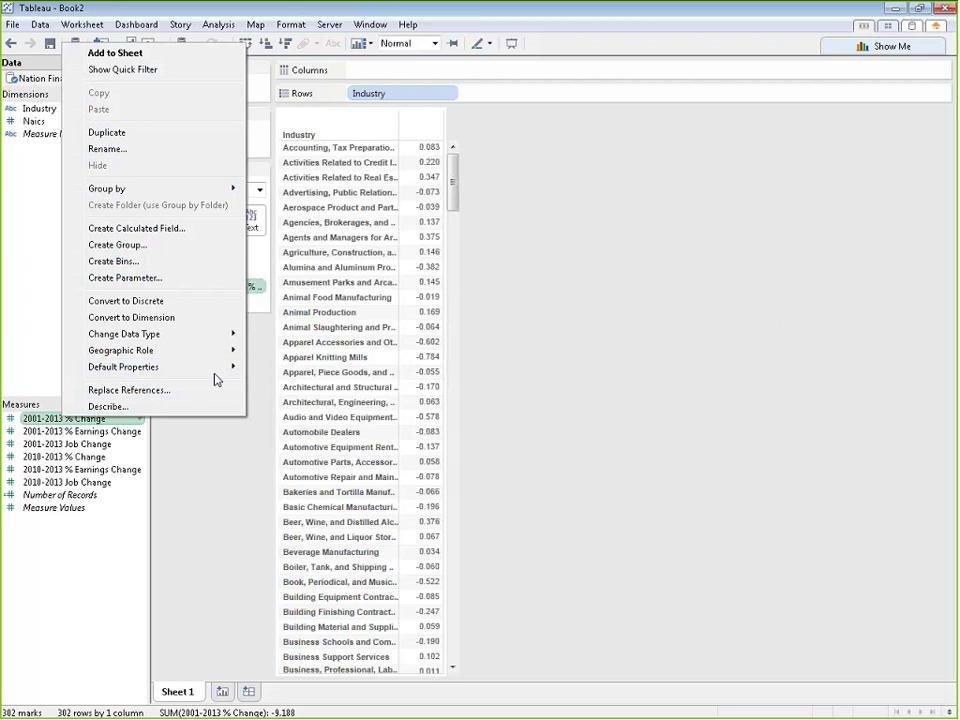
pyautogui.click(305, 403)
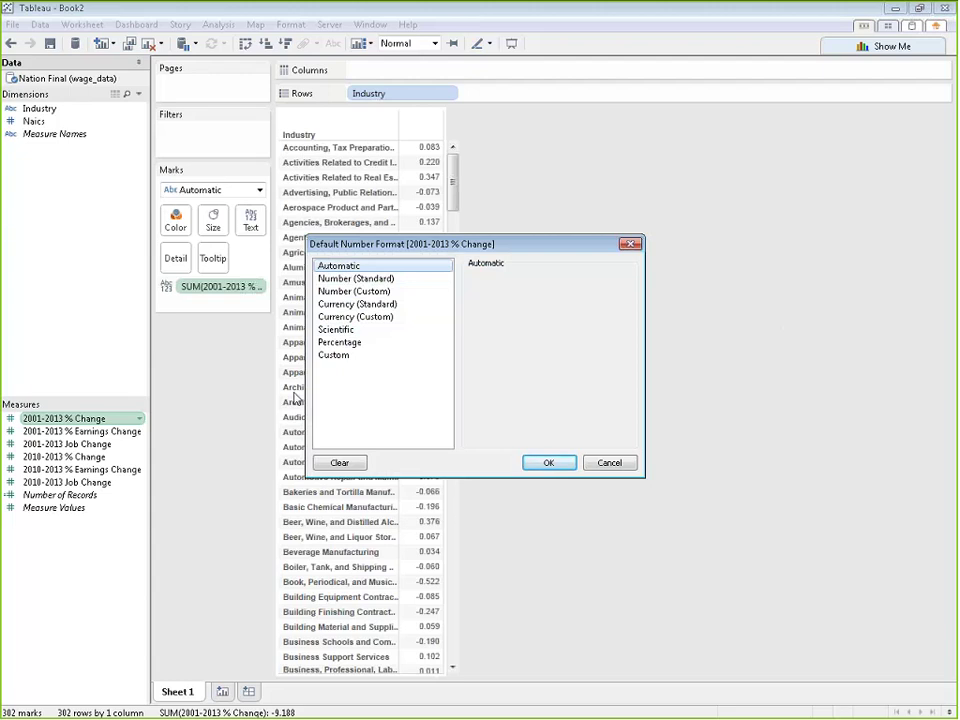
pyautogui.click(357, 279)
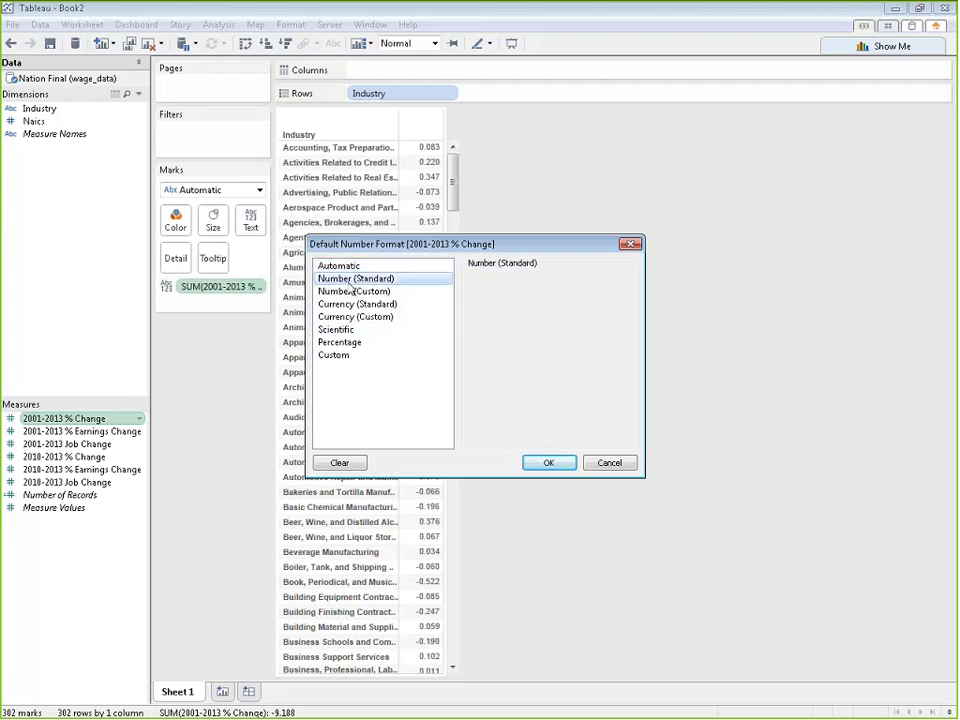
pyautogui.click(362, 292)
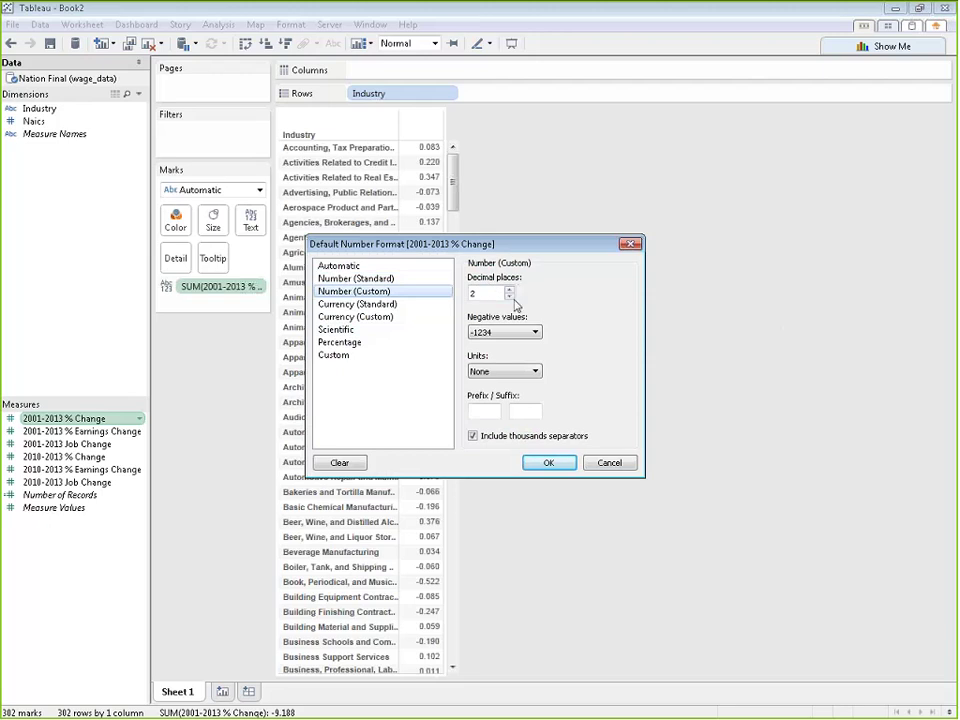
pyautogui.click(498, 334)
pyautogui.click(498, 335)
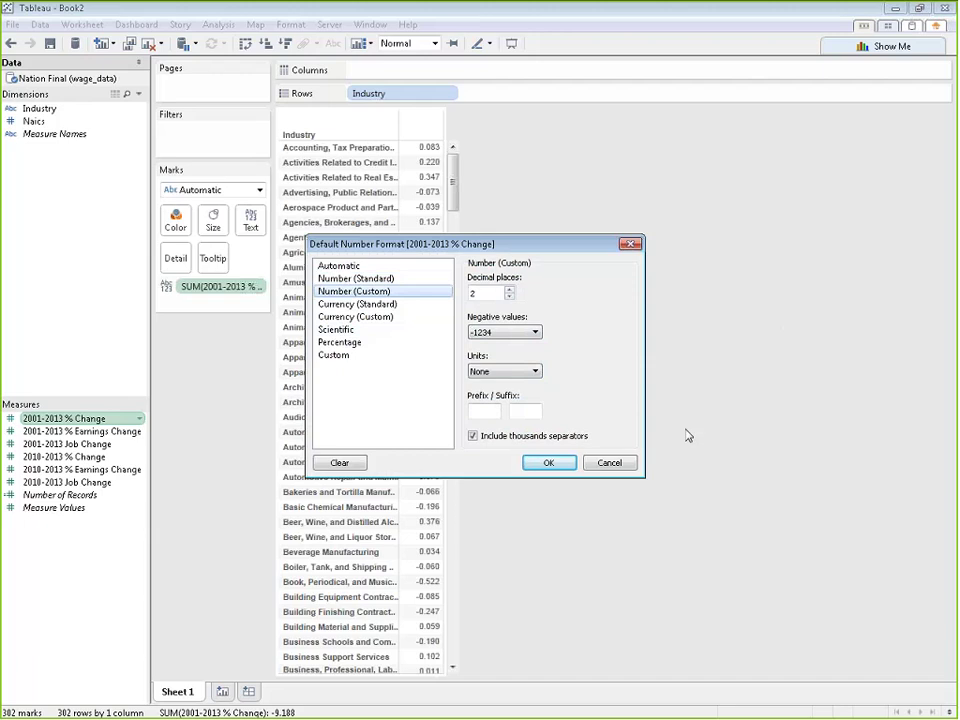
pyautogui.click(366, 348)
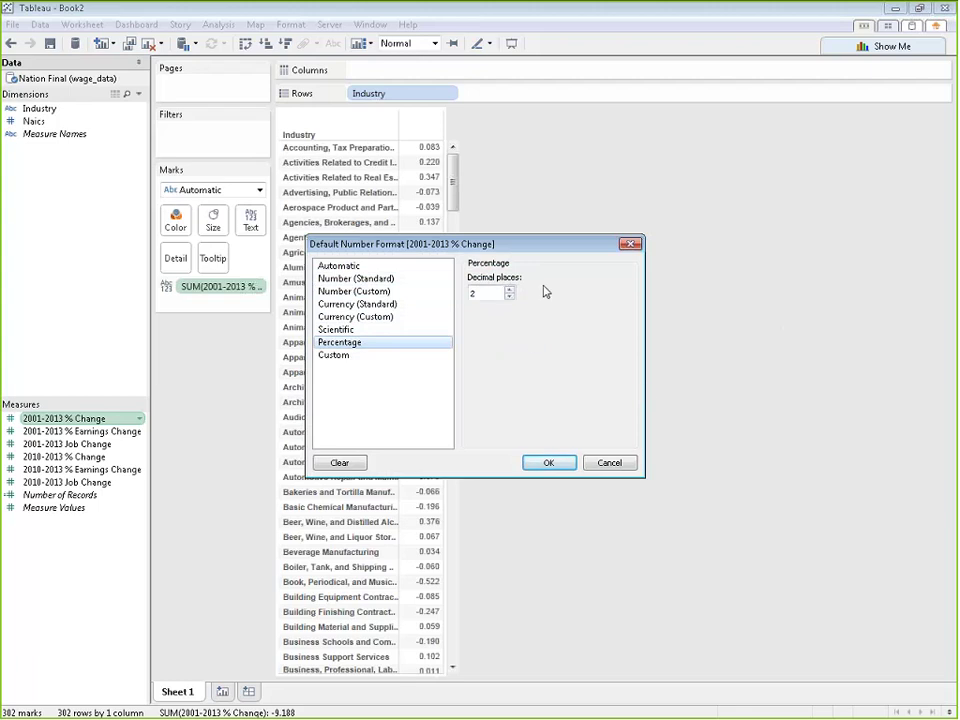
pyautogui.click(509, 296)
pyautogui.click(551, 464)
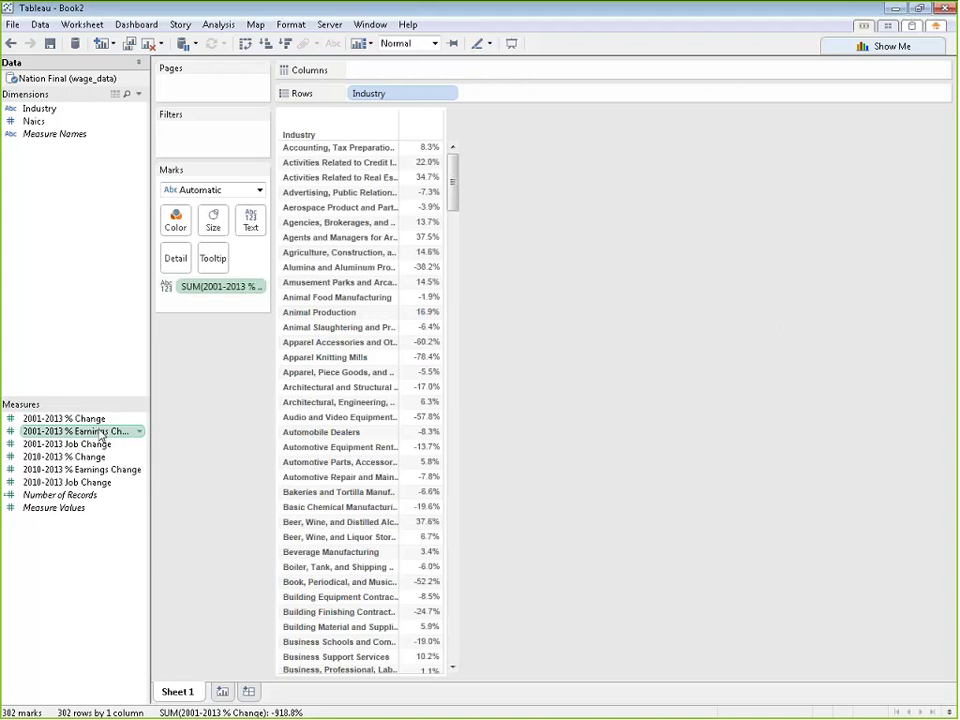
# Set the default number format of 2001-2013 % Earnings Change to Percentage with 1 decimal place
pyautogui.rightClick(100, 432)
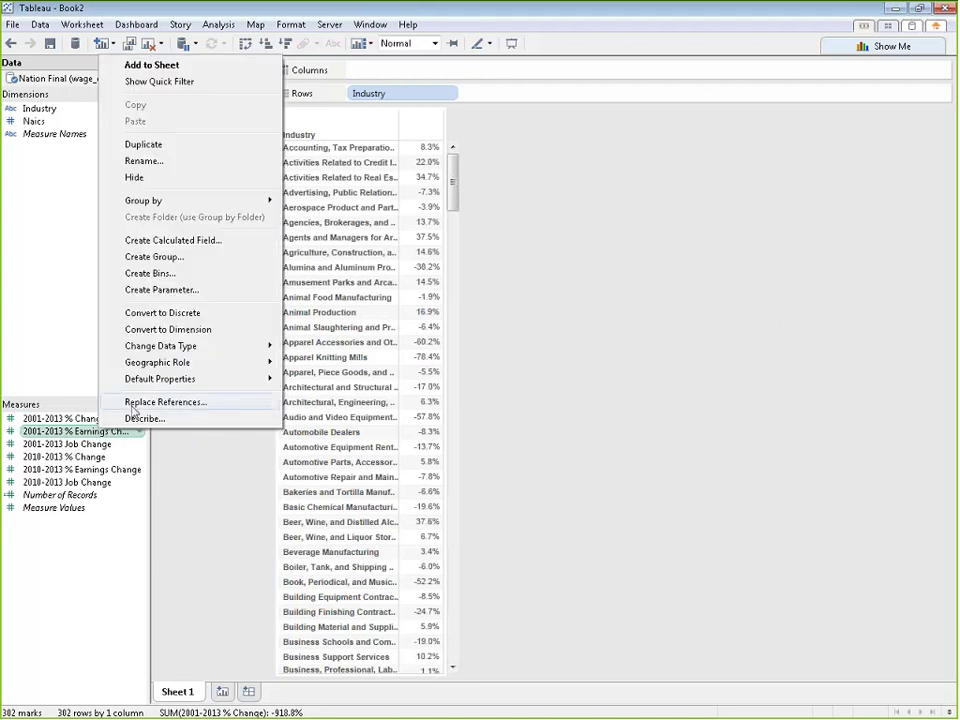
pyautogui.moveTo(268, 378)
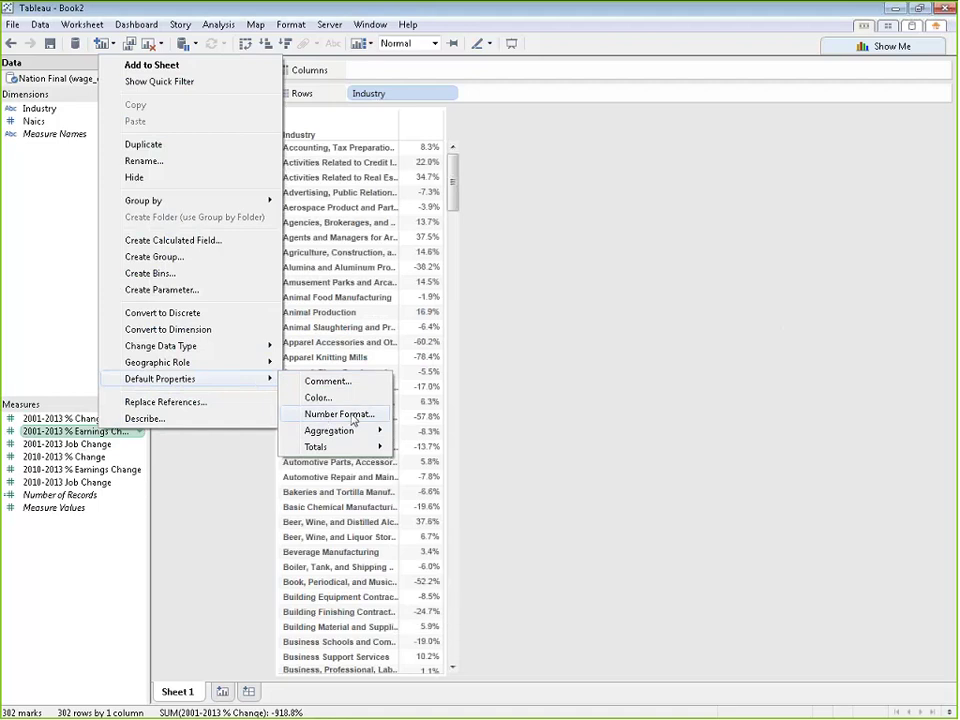
pyautogui.click(322, 415)
pyautogui.click(339, 342)
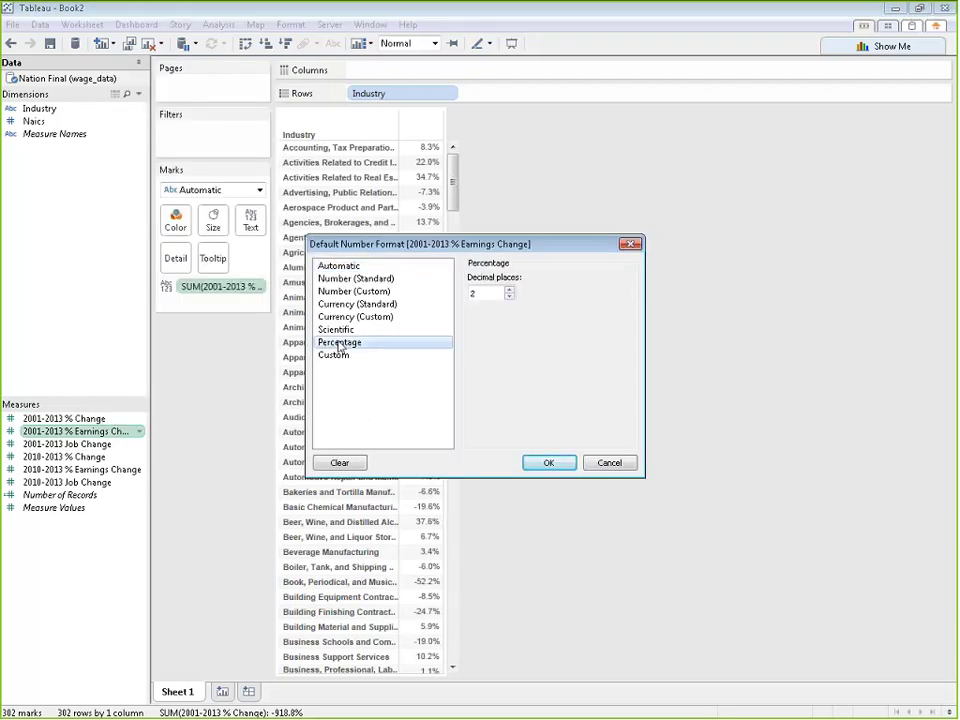
pyautogui.doubleClick(474, 293)
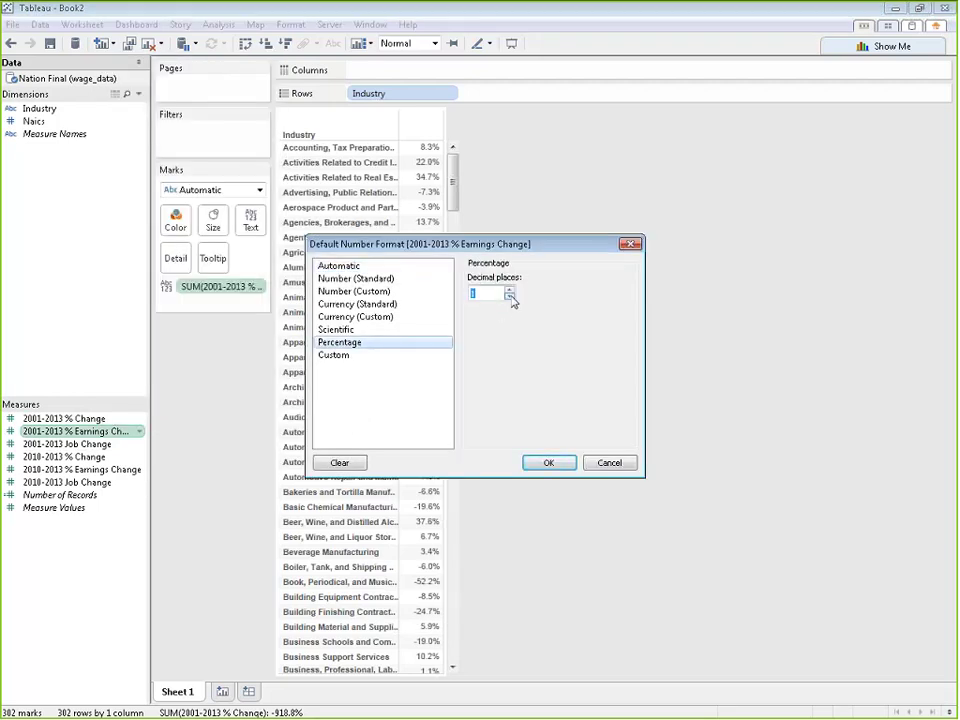
pyautogui.click(551, 466)
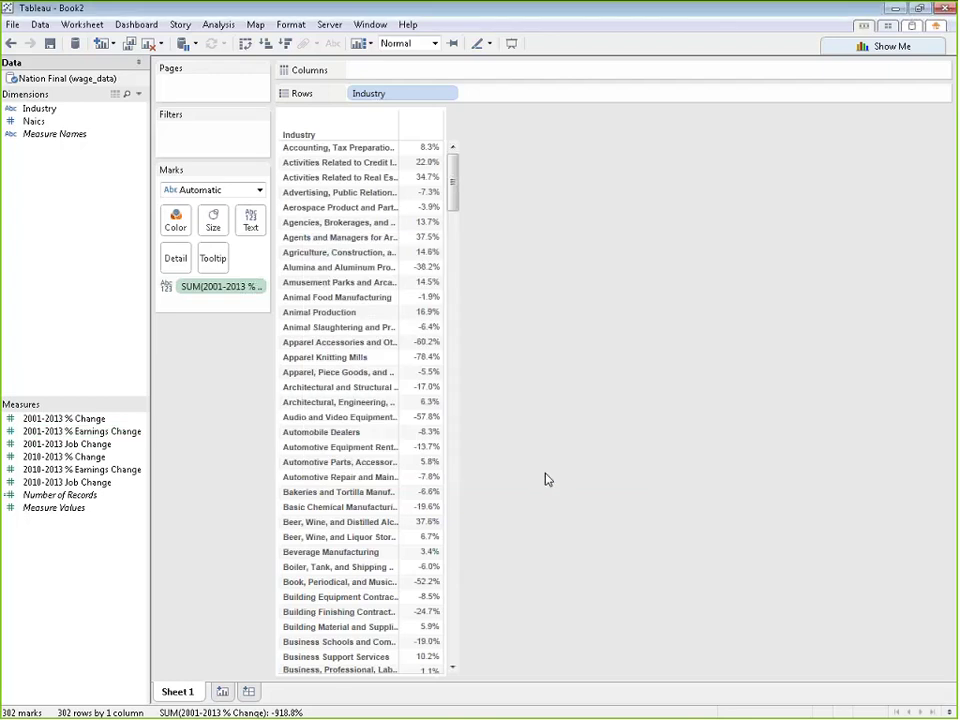
# Set the default number format of 2010-2013 % Change to Percentage with 1 decimal place
pyautogui.rightClick(103, 461)
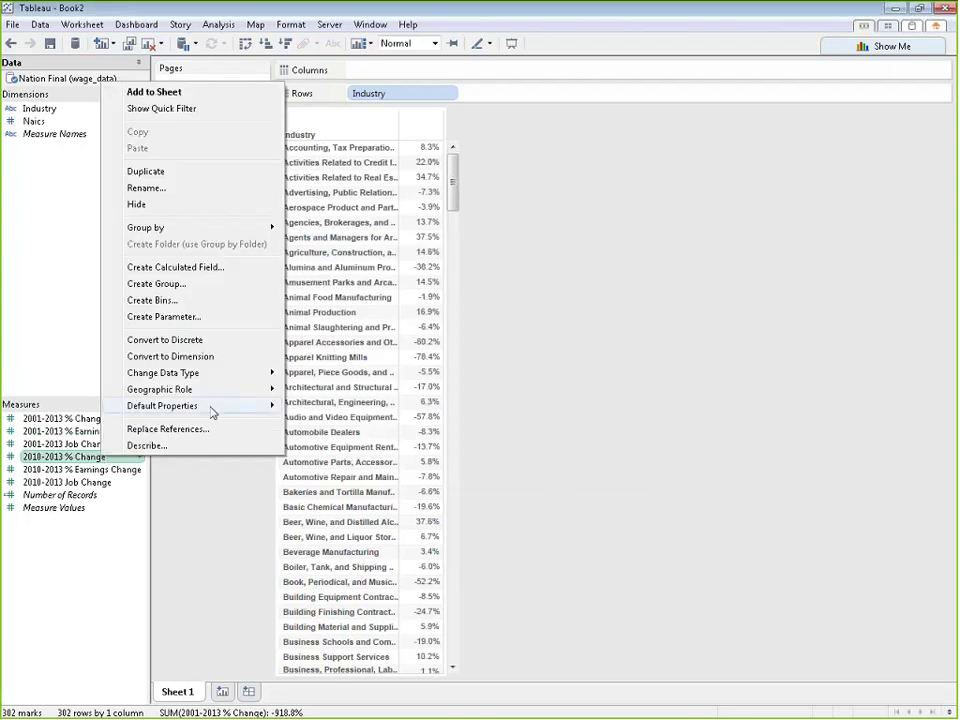
pyautogui.moveTo(263, 413)
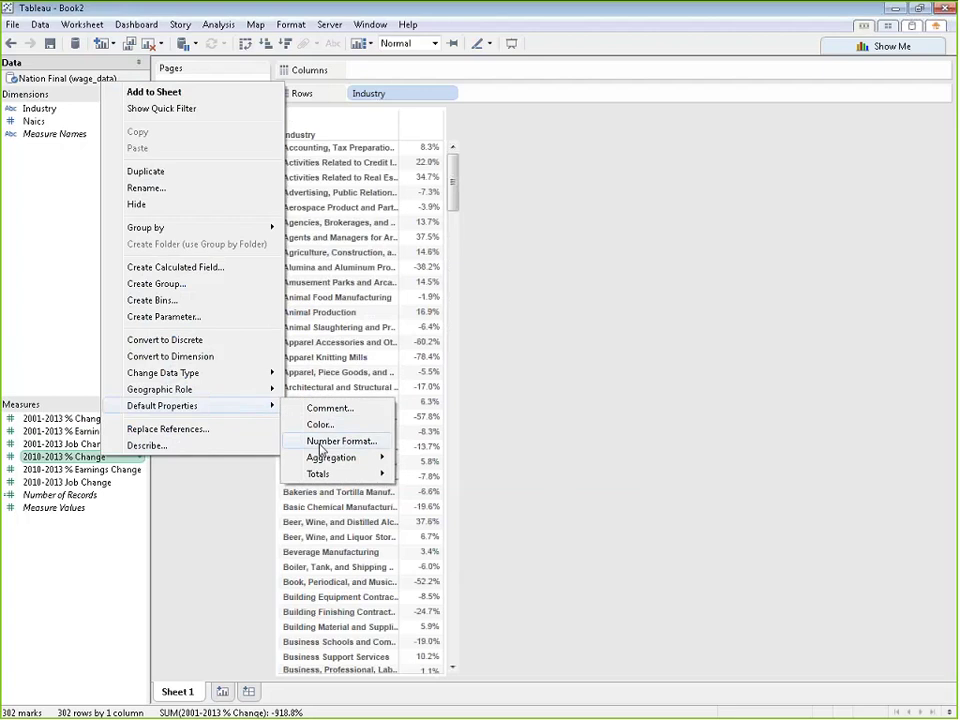
pyautogui.click(316, 435)
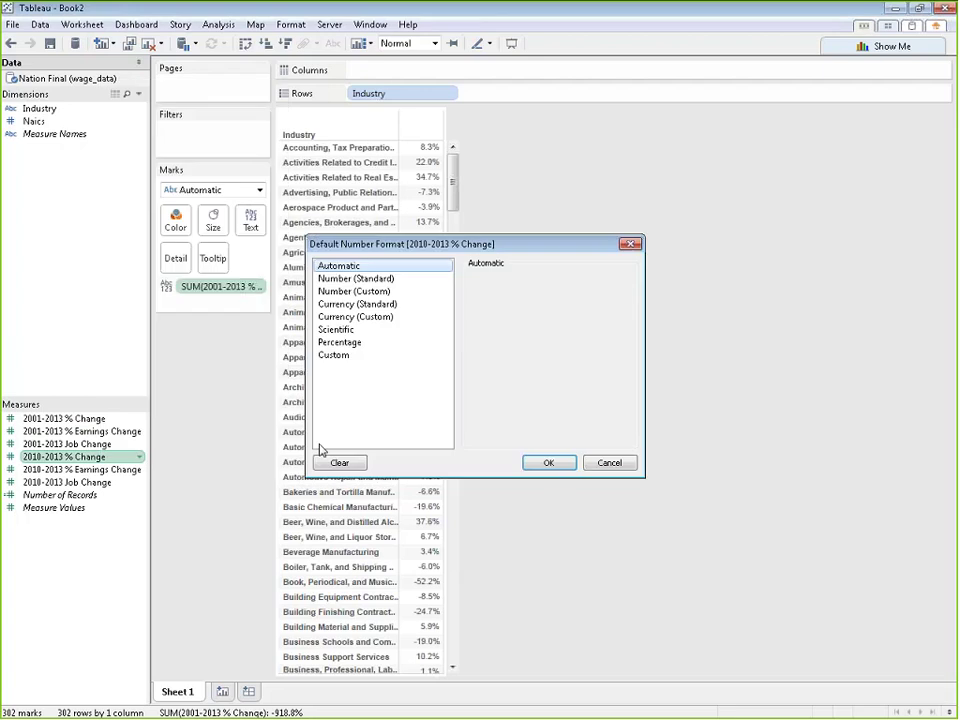
pyautogui.click(358, 342)
pyautogui.click(509, 297)
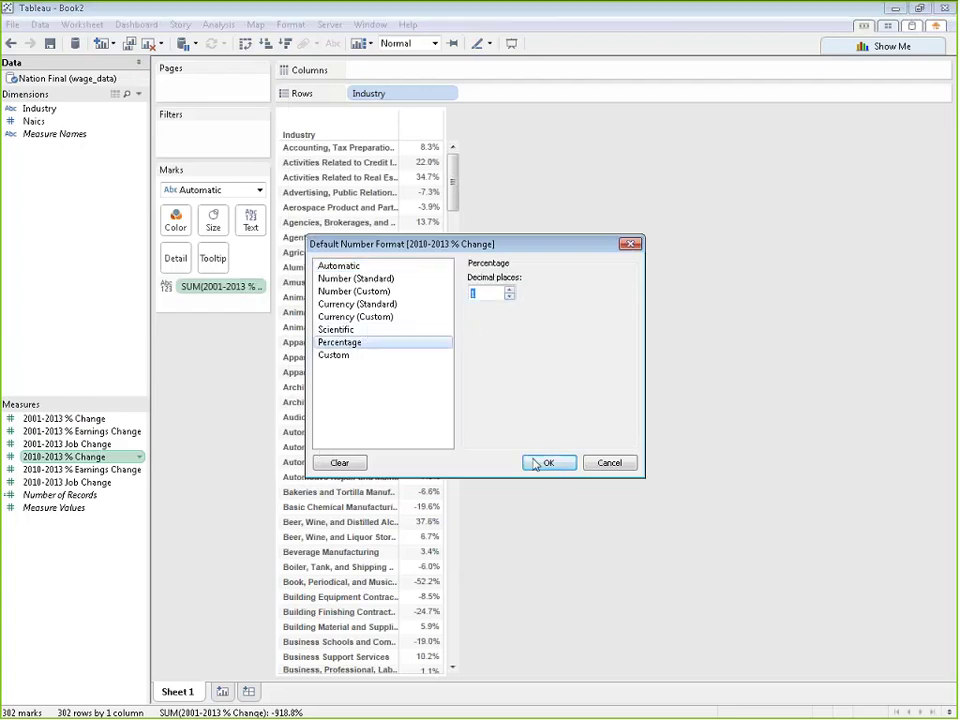
pyautogui.click(547, 462)
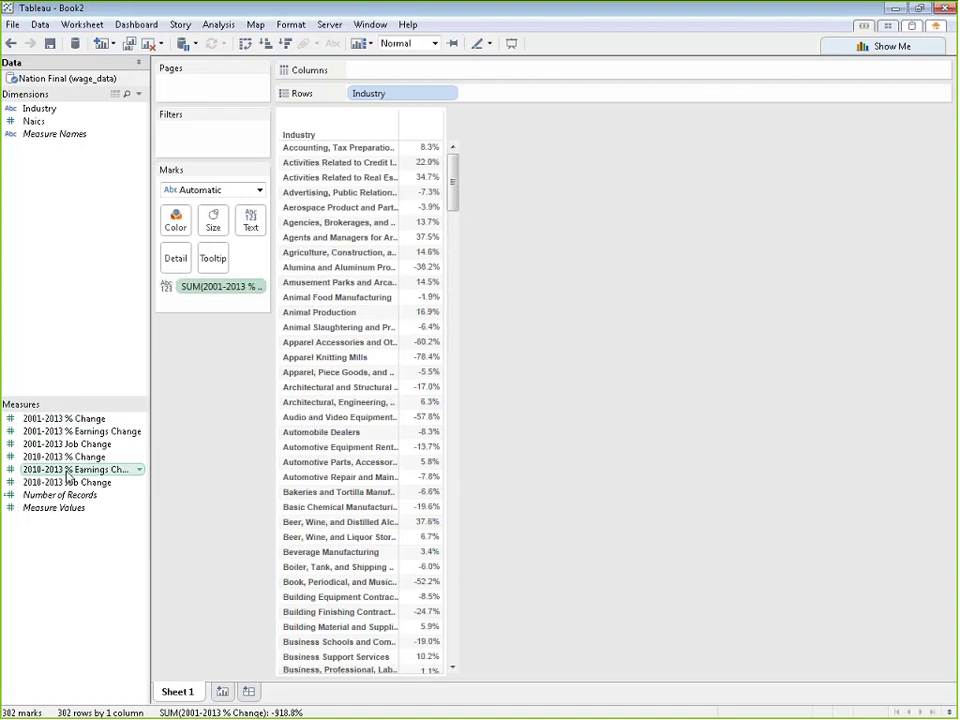
# Set the default number format of 2010-2013 % Earnings Change to Percentage with 1 decimal place
pyautogui.rightClick(120, 470)
pyautogui.moveTo(157, 418)
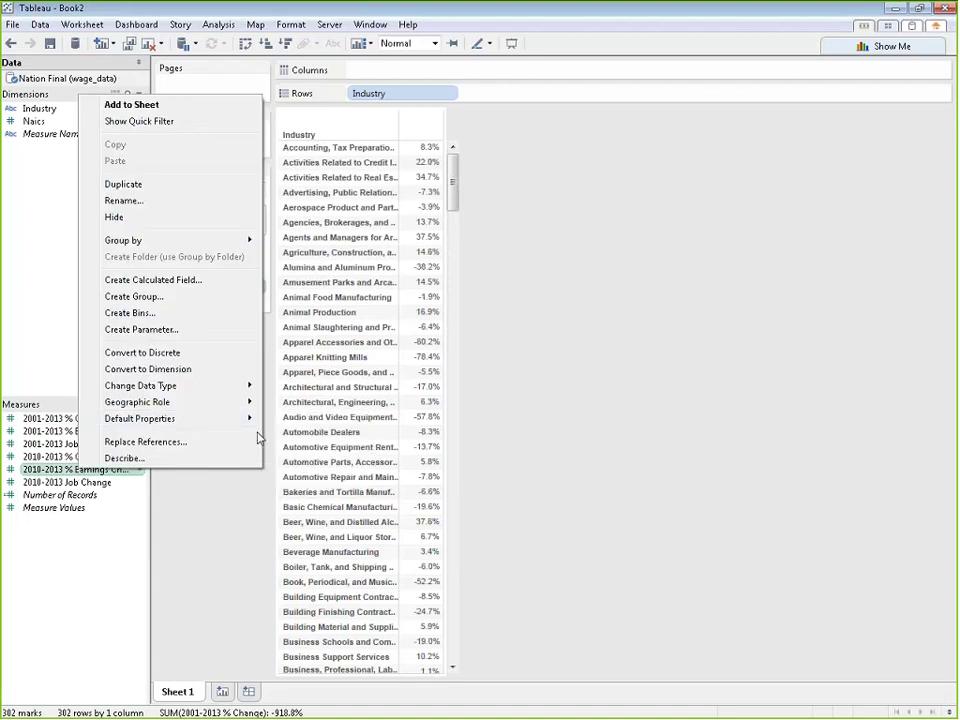
pyautogui.click(305, 453)
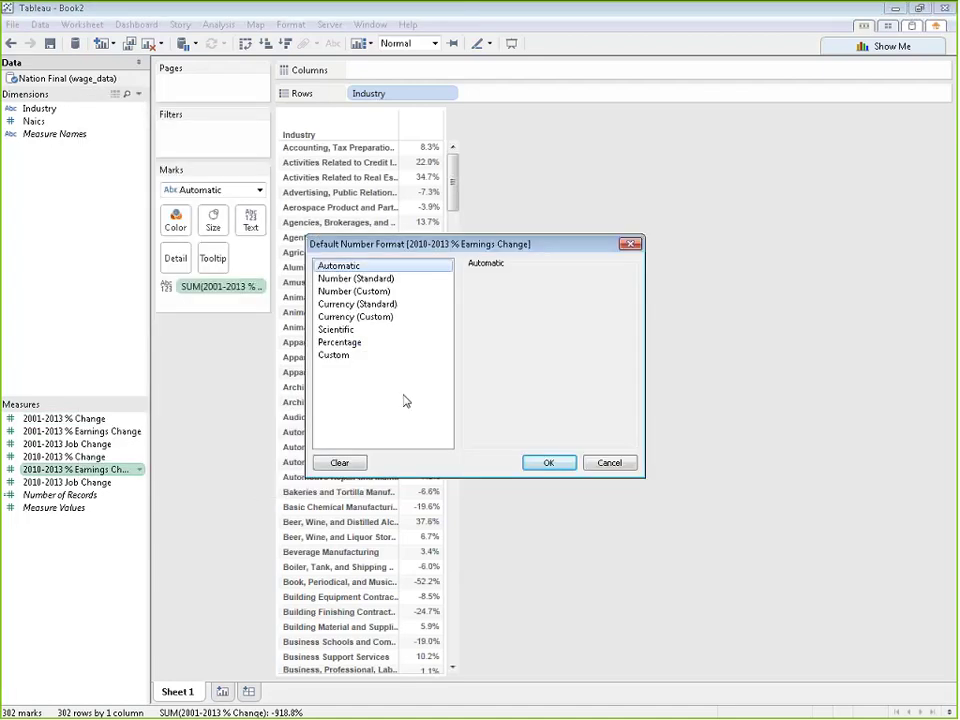
pyautogui.click(339, 342)
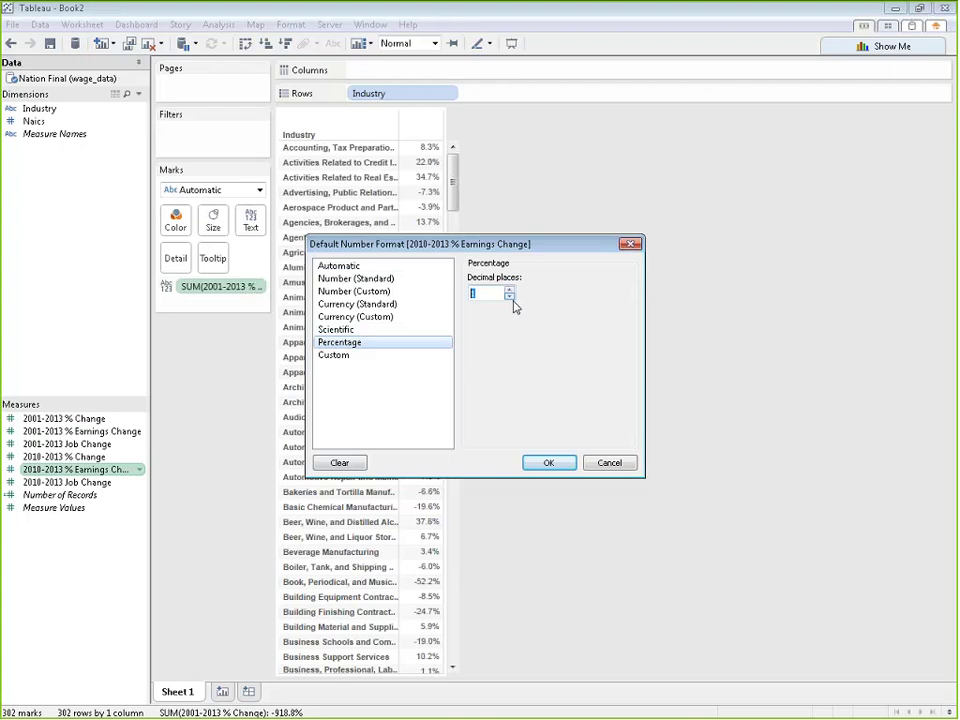
pyautogui.click(549, 463)
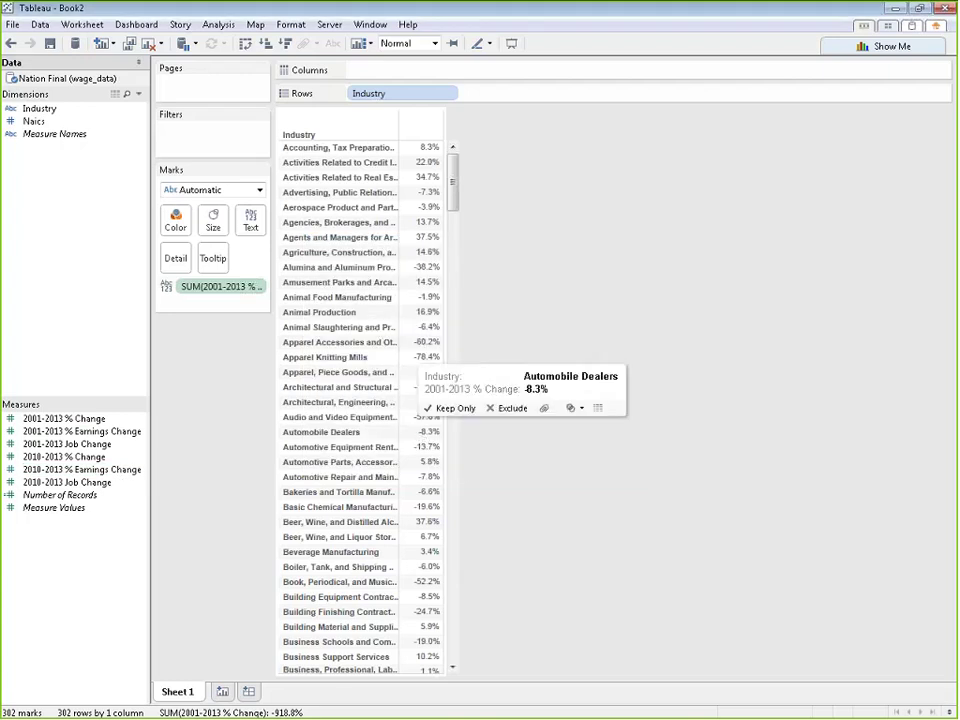
# Check the percentage formats by showing 2001-2013 % Earnings Change, 2010-2013 % Change and 2010-2013 % Earnings Change in turn as the table's text values
pyautogui.moveTo(128, 431); pyautogui.dragTo(246, 292)
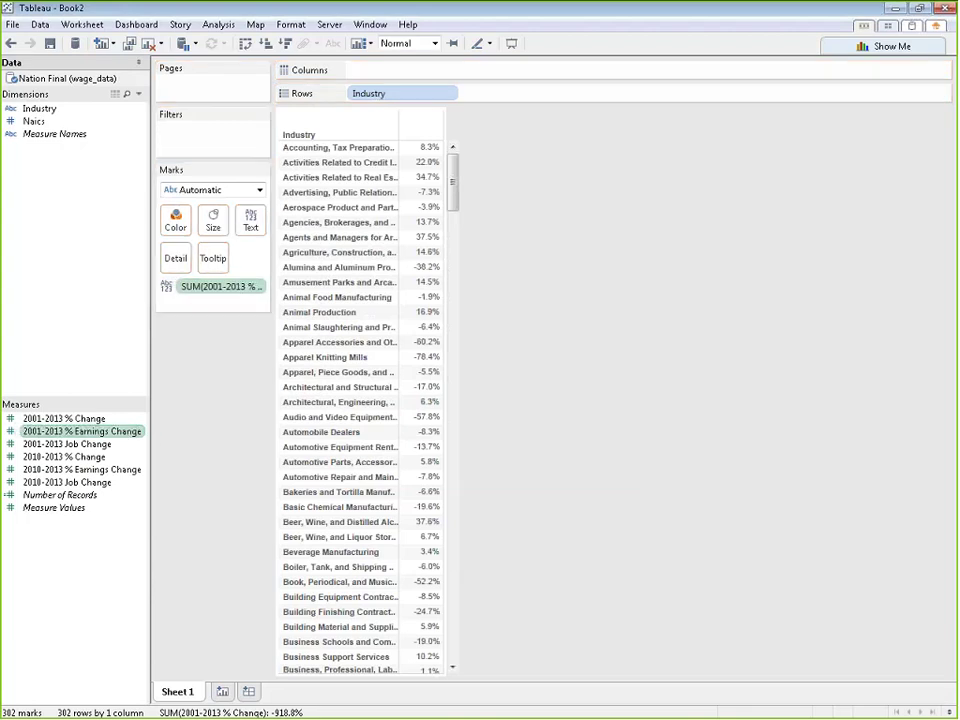
pyautogui.moveTo(72, 438); pyautogui.dragTo(229, 296)
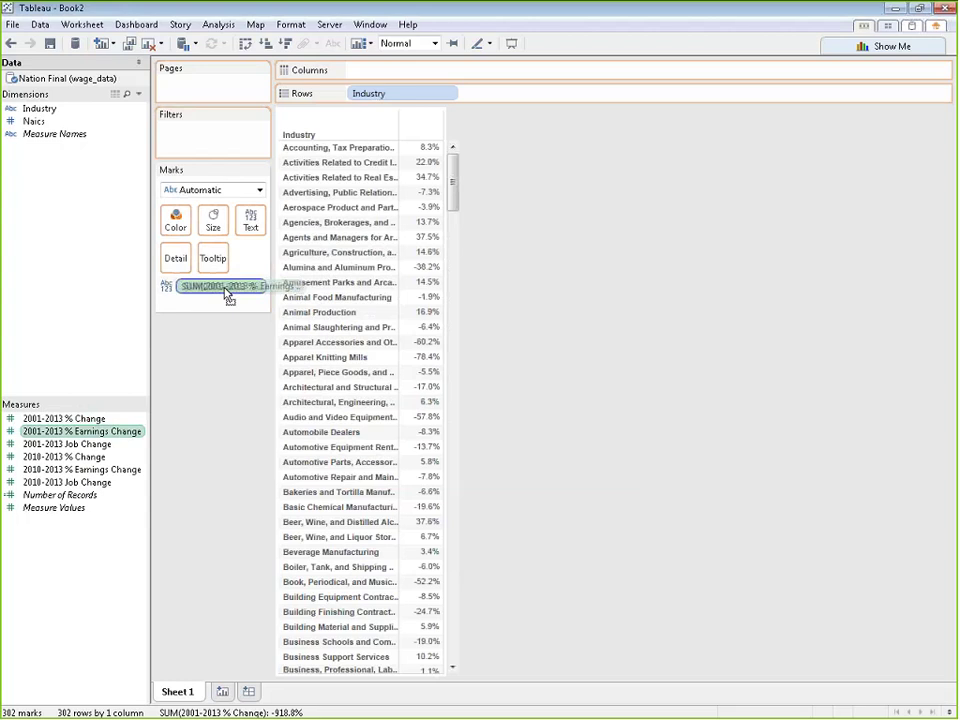
pyautogui.moveTo(228, 296); pyautogui.dragTo(225, 294)
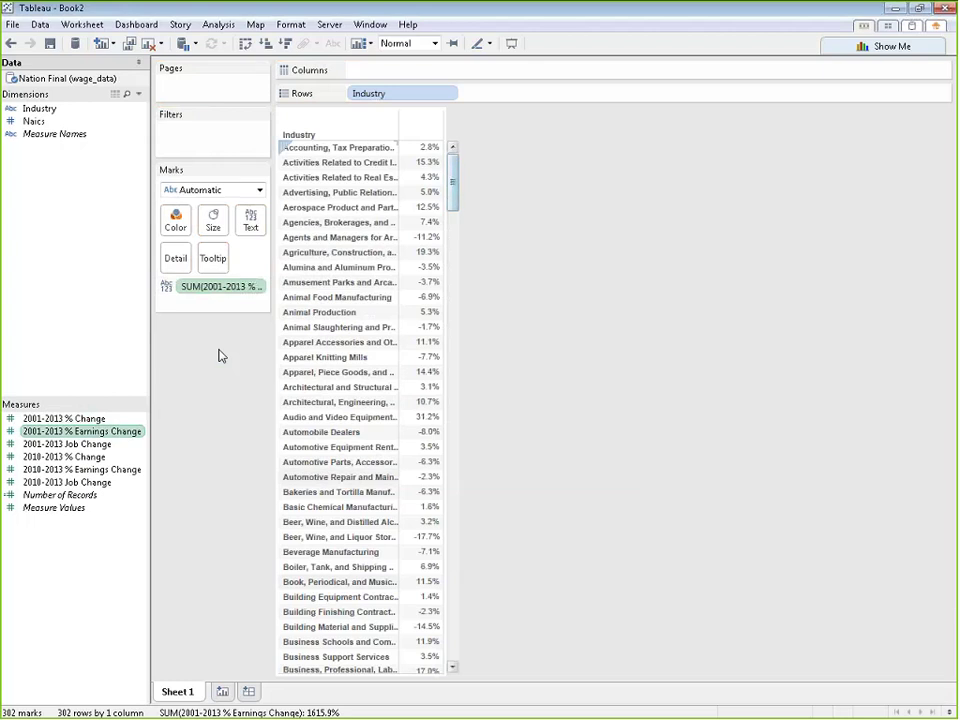
pyautogui.moveTo(66, 456); pyautogui.dragTo(212, 296)
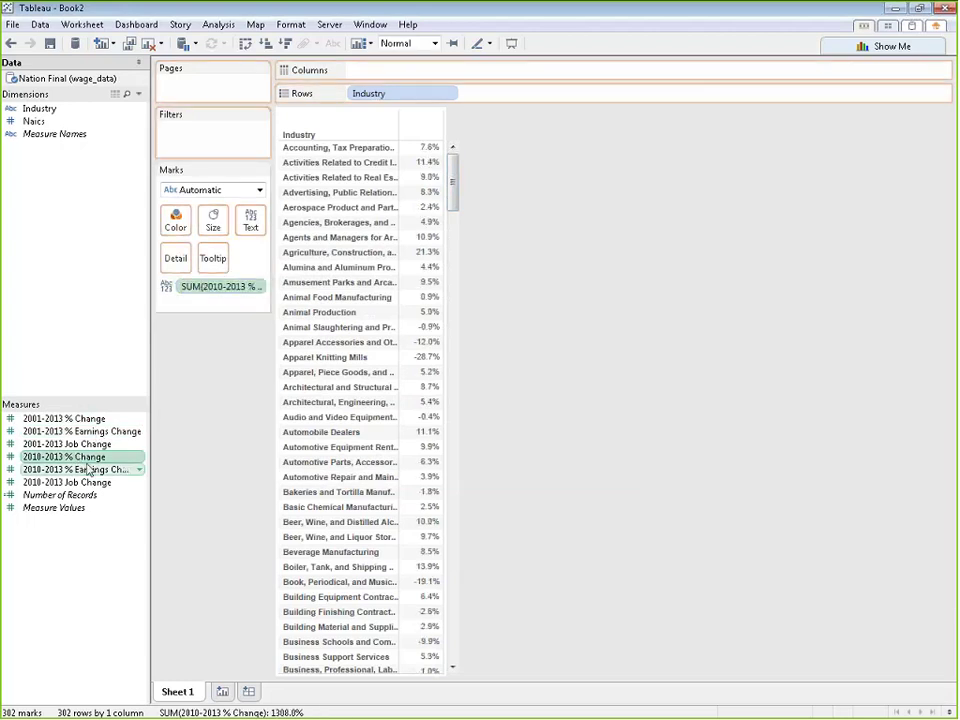
pyautogui.moveTo(66, 469); pyautogui.dragTo(229, 289)
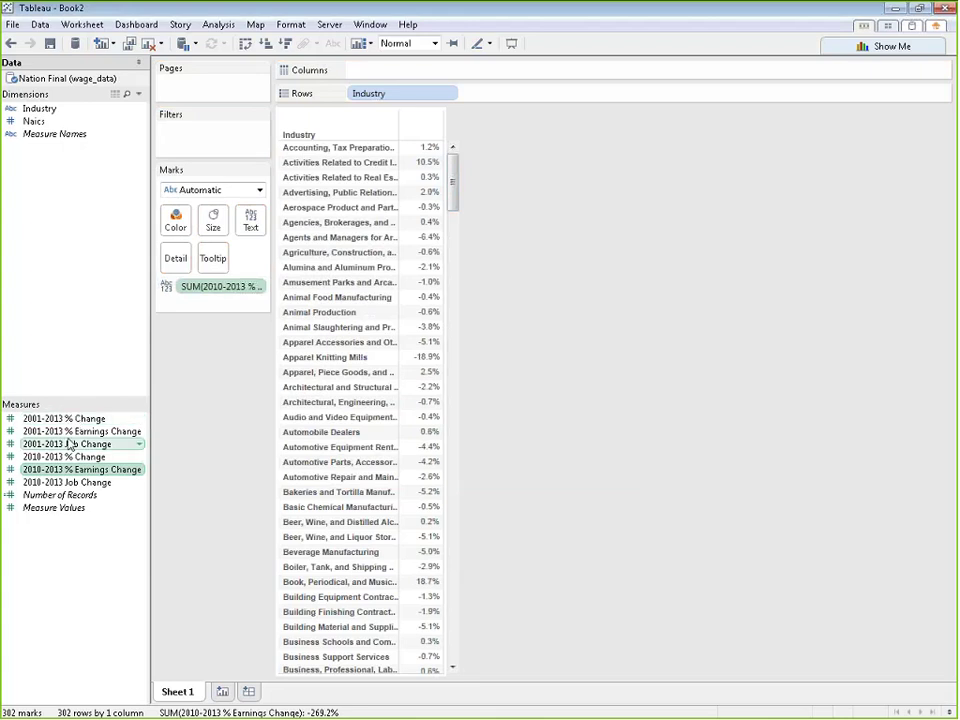
# Replace the table's text values with 2001-2013 Job Change and widen the Industry column so most industry names fit
pyautogui.moveTo(68, 450); pyautogui.dragTo(214, 290)
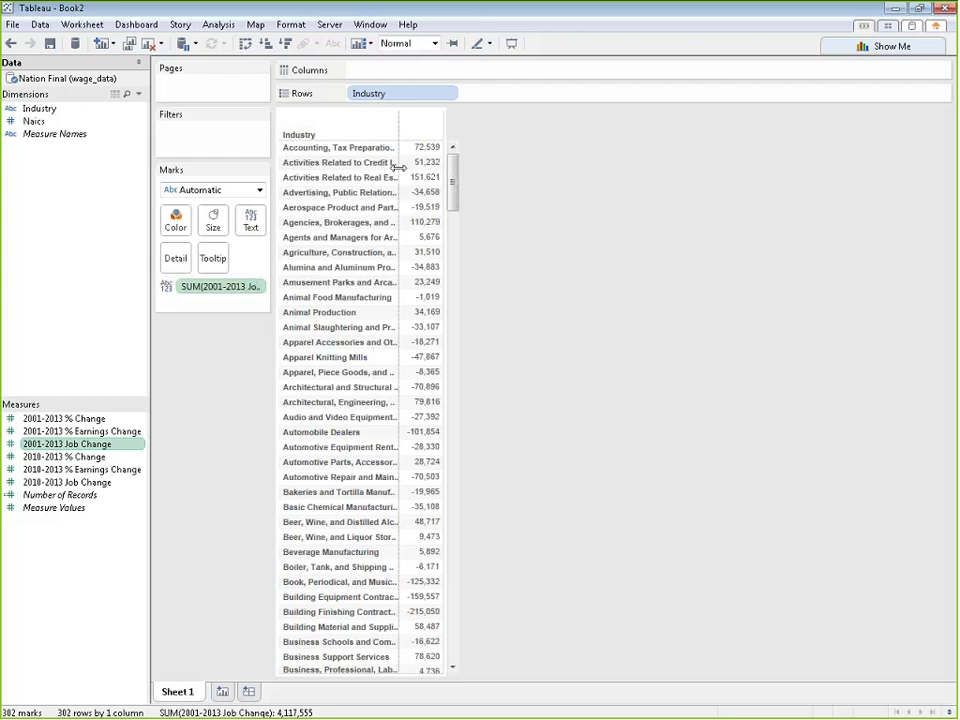
pyautogui.moveTo(397, 164); pyautogui.dragTo(455, 172)
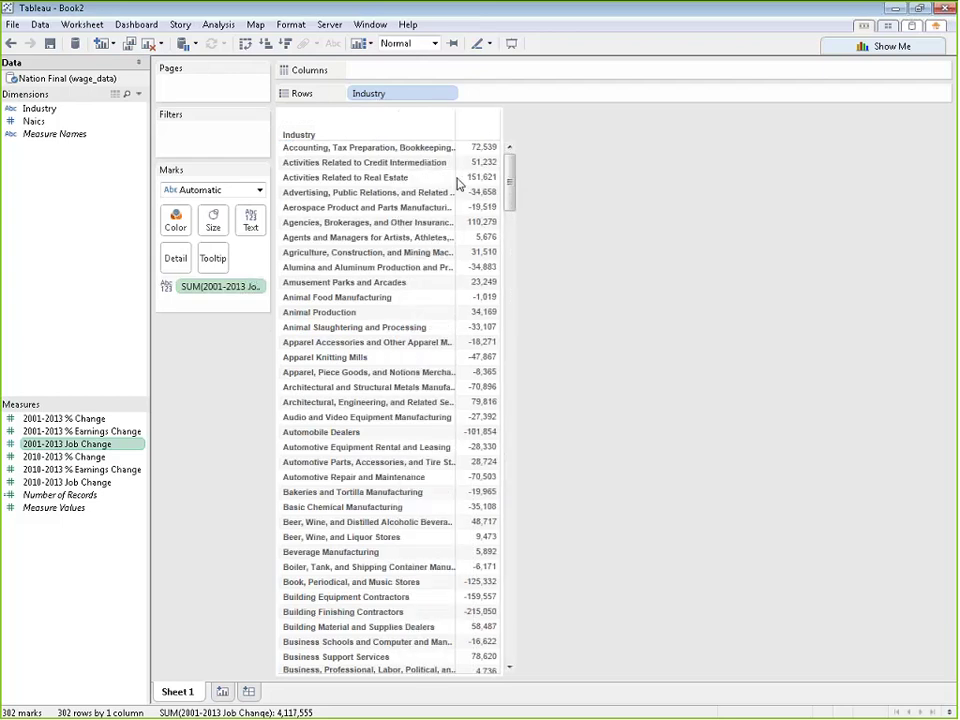
pyautogui.moveTo(457, 179)
pyautogui.moveTo(455, 177); pyautogui.dragTo(511, 186)
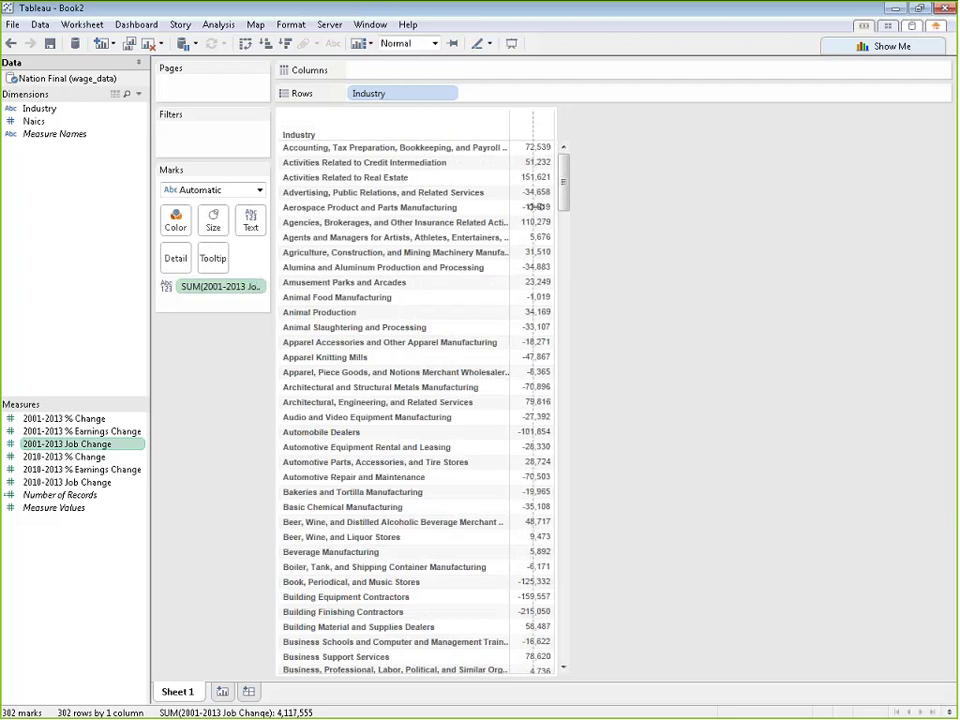
pyautogui.moveTo(524, 206); pyautogui.dragTo(545, 200)
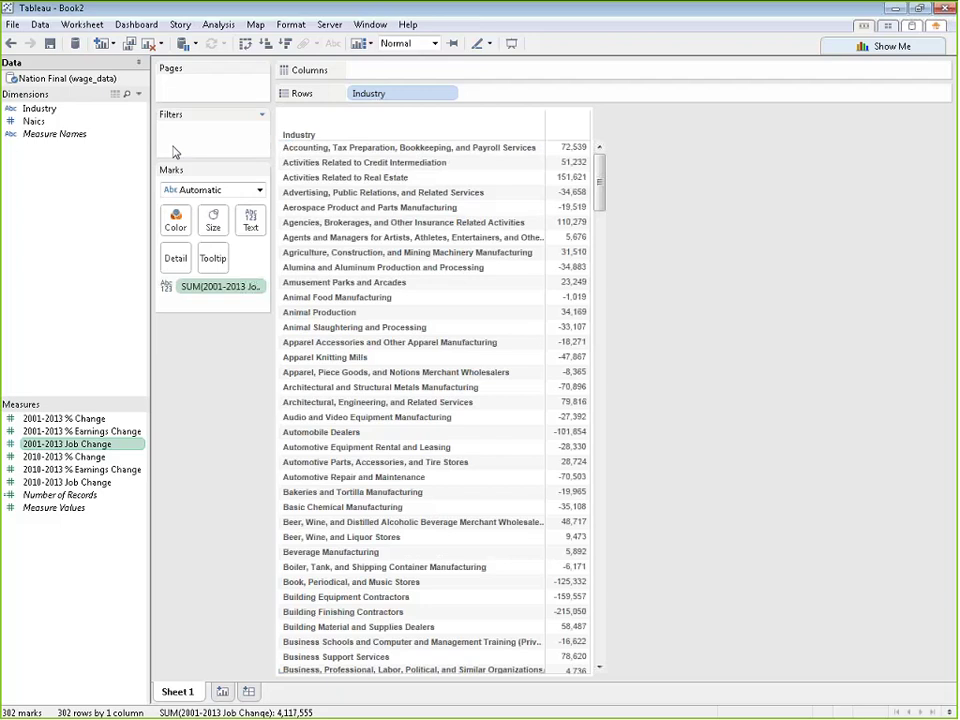
pyautogui.click(447, 93)
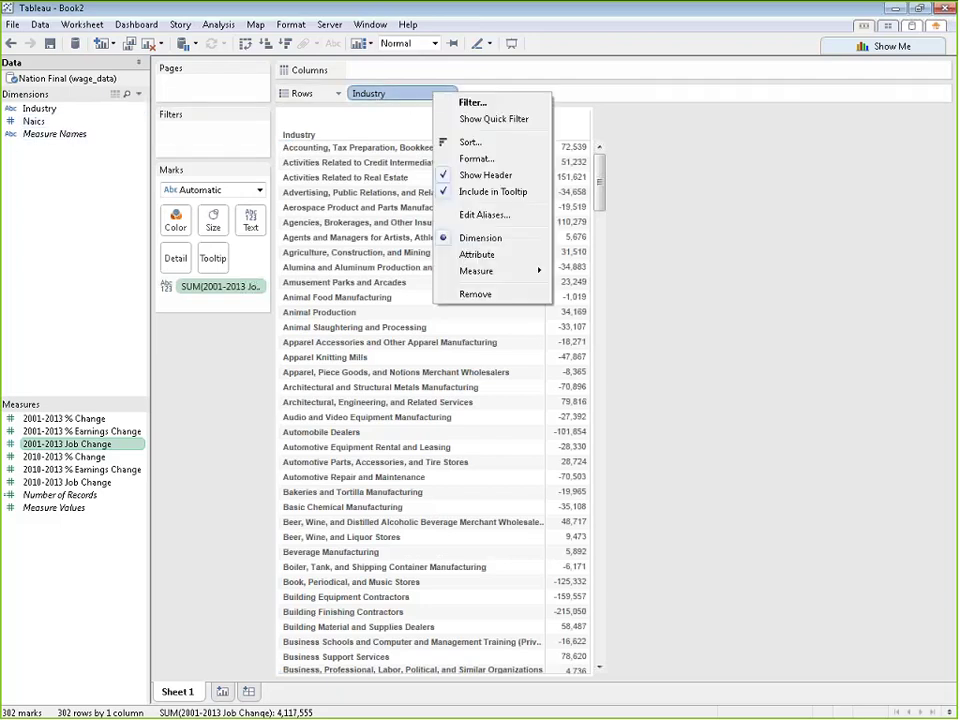
pyautogui.click(767, 206)
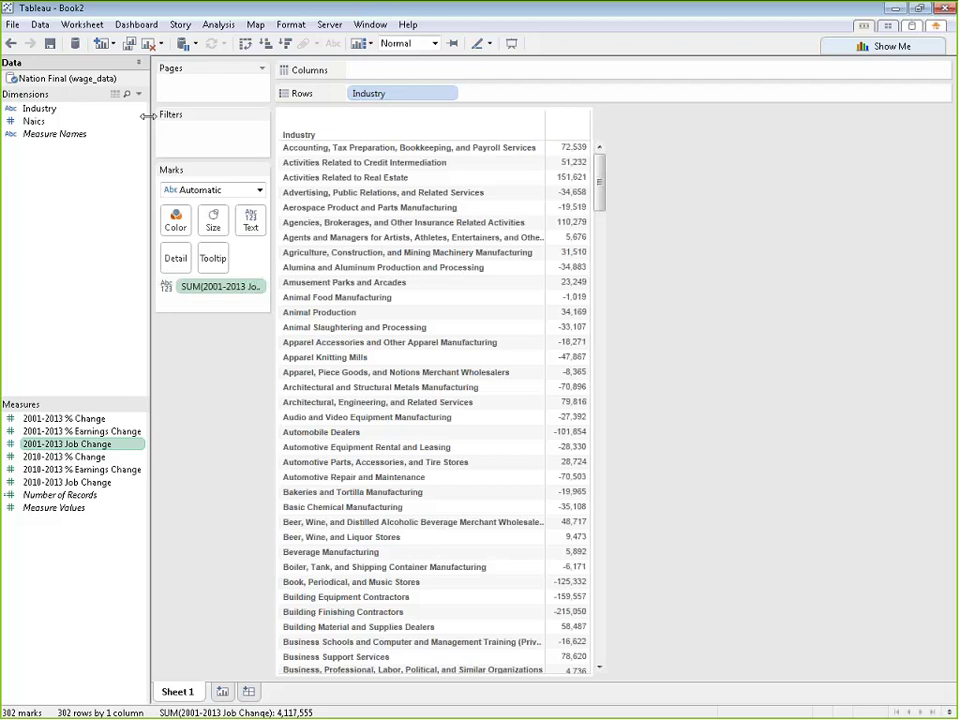
pyautogui.rightClick(44, 110)
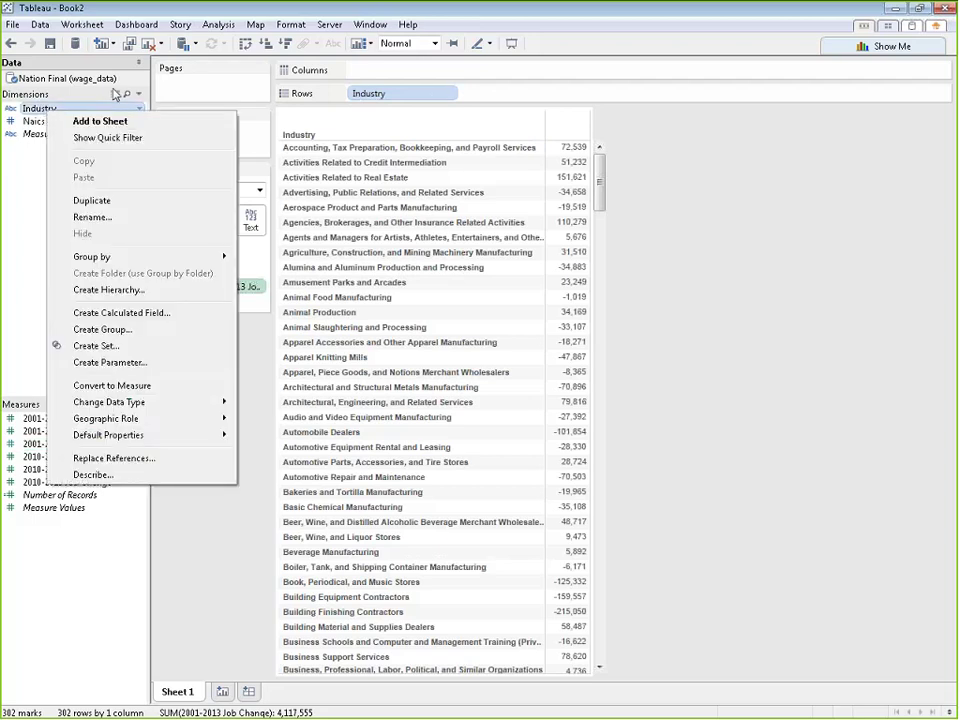
pyautogui.click(390, 95)
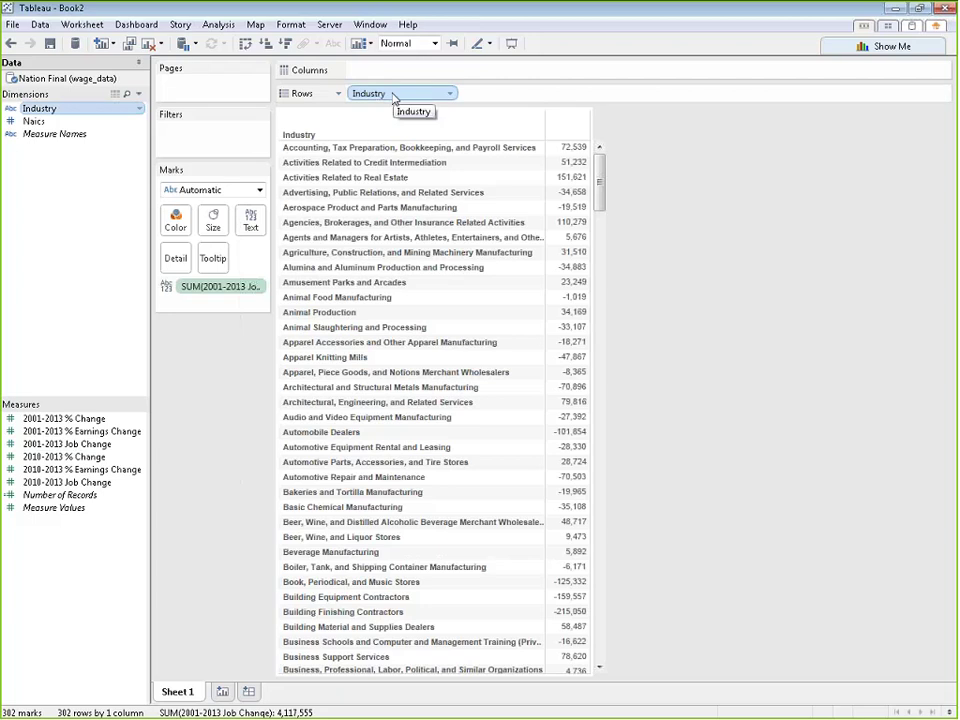
pyautogui.rightClick(408, 96)
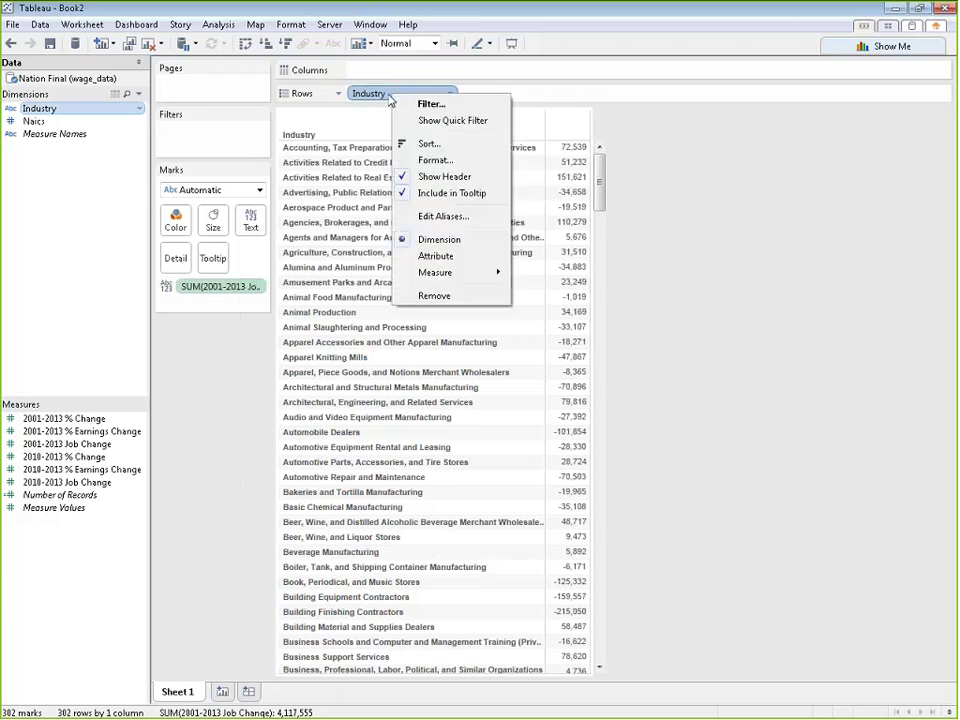
pyautogui.click(448, 94)
# Open the alias editor for the Industry field on rows, enlarge it and widen its Member column
pyautogui.click(449, 96)
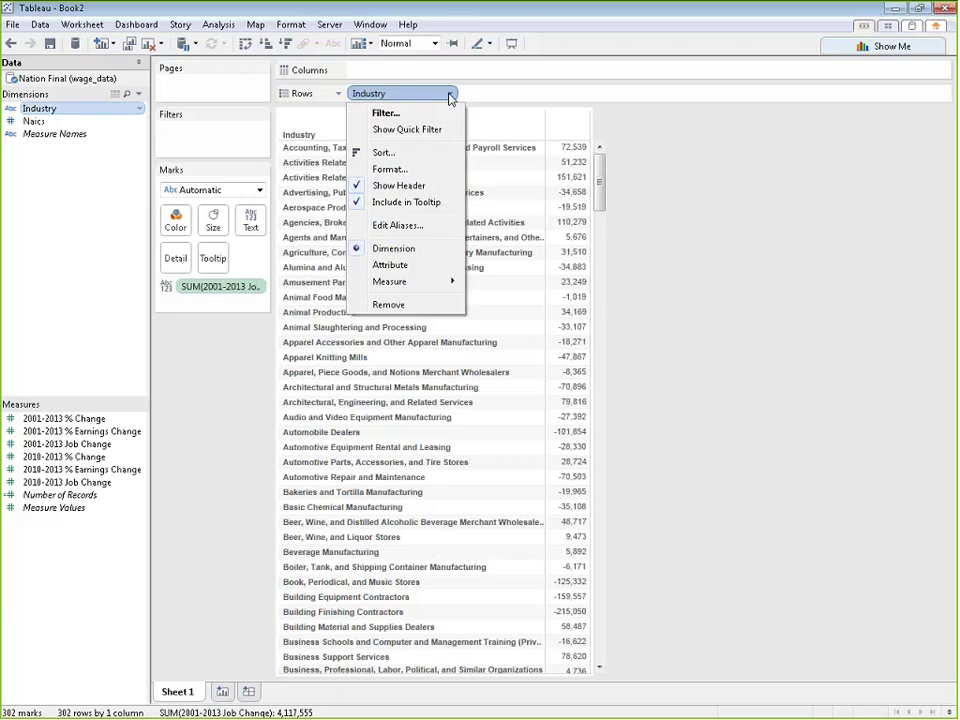
pyautogui.click(430, 226)
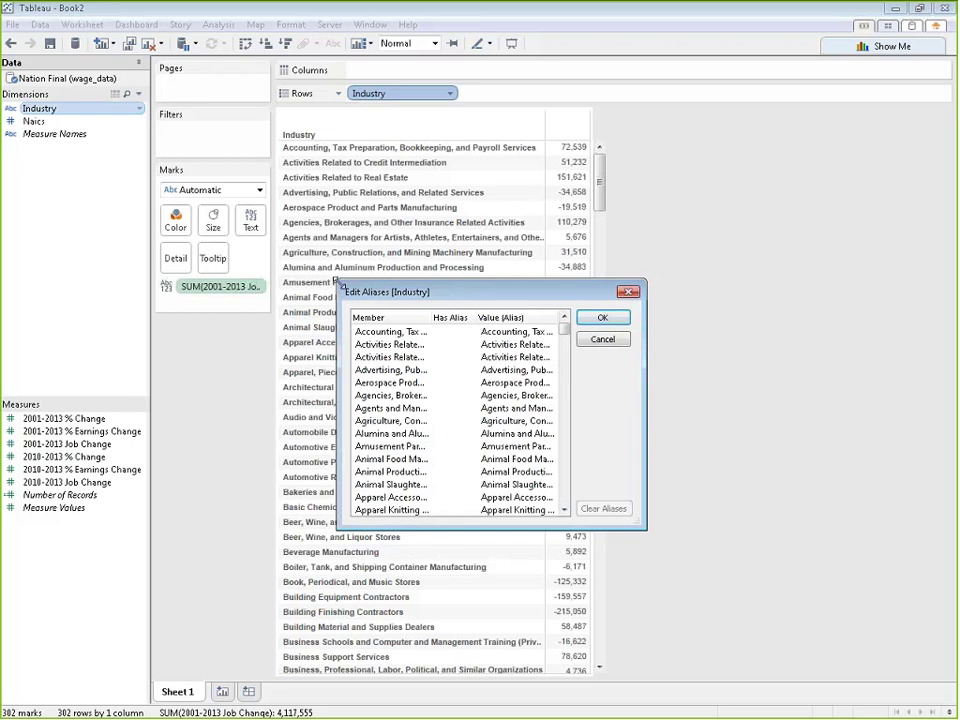
pyautogui.moveTo(338, 282); pyautogui.dragTo(111, 127)
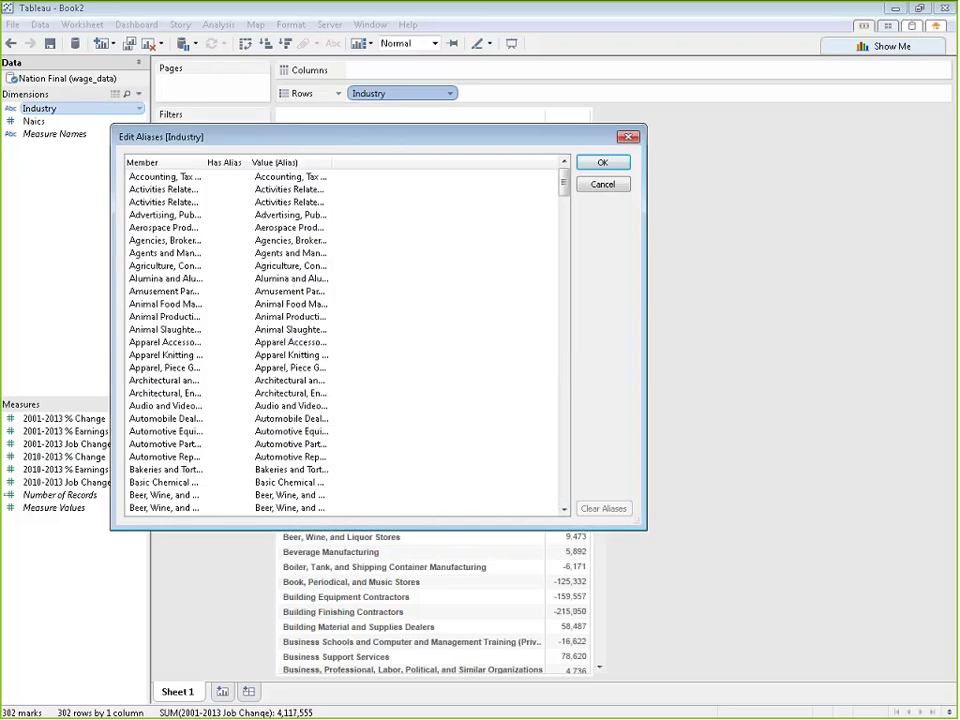
pyautogui.moveTo(203, 162); pyautogui.dragTo(350, 162)
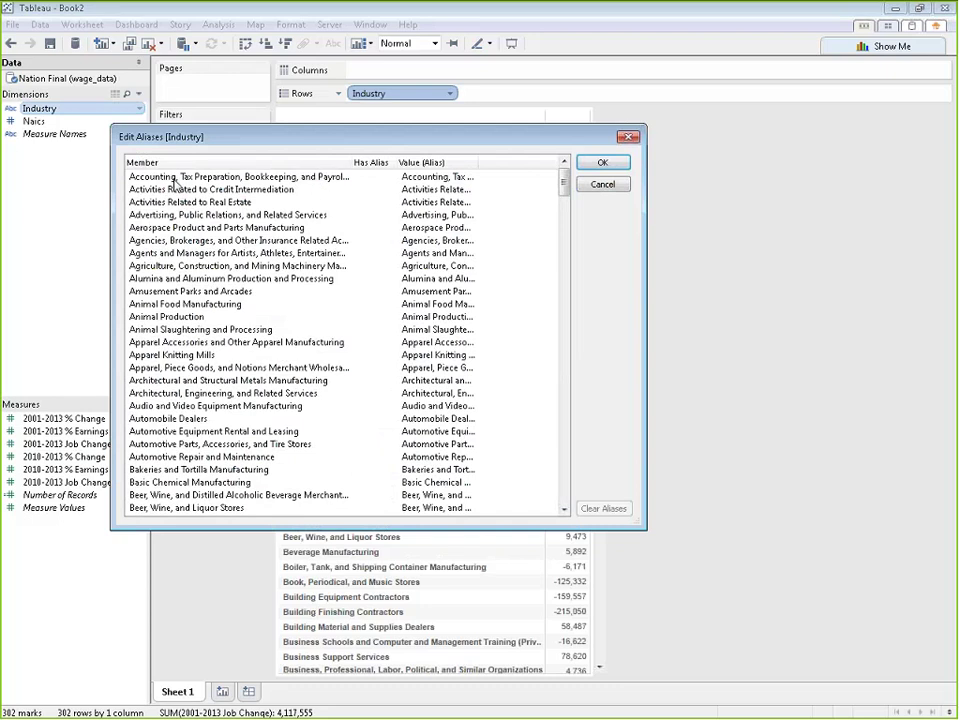
# Set the alias of the Accounting, Tax Preparation, Bookkeeping, and Payroll Services industry to "Accounting, Etc."
pyautogui.click(324, 179)
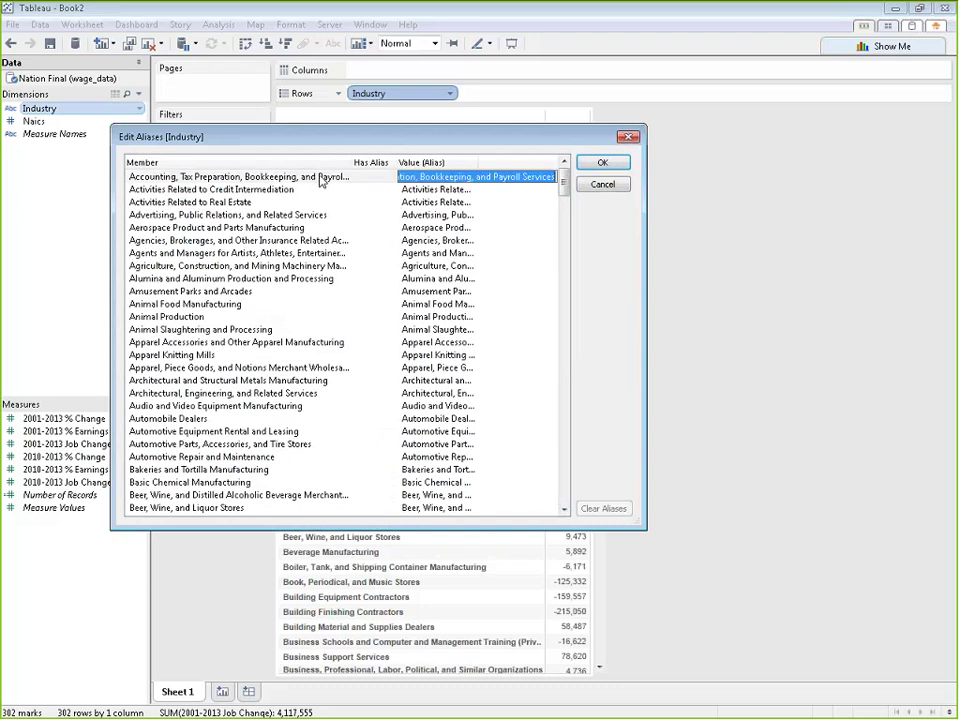
pyautogui.write('Accounting,')
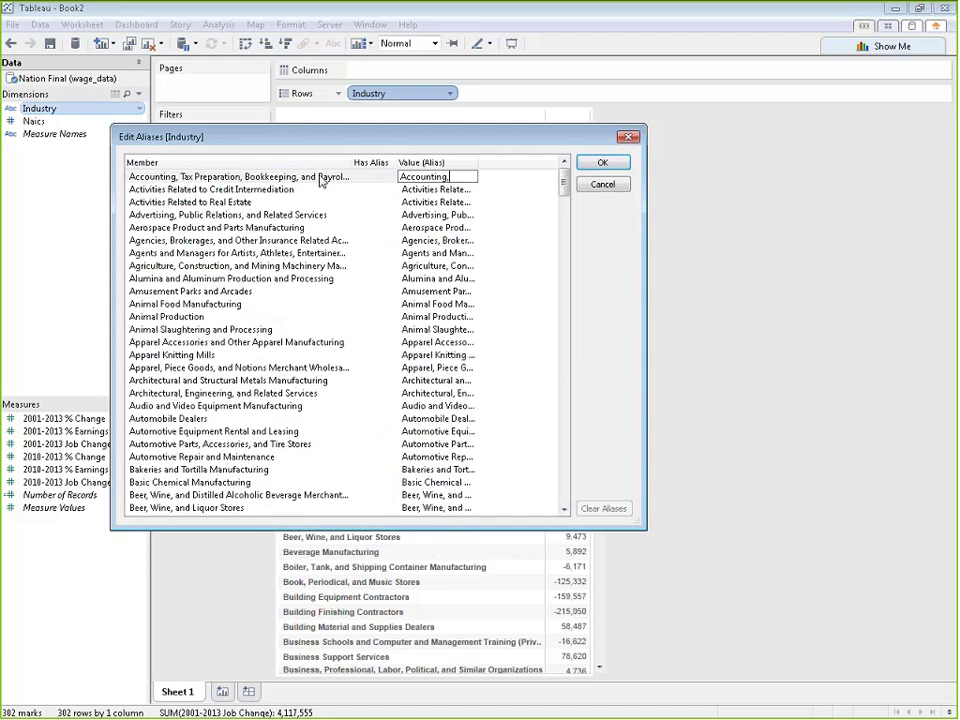
pyautogui.write(' Etc.')
pyautogui.click(277, 194)
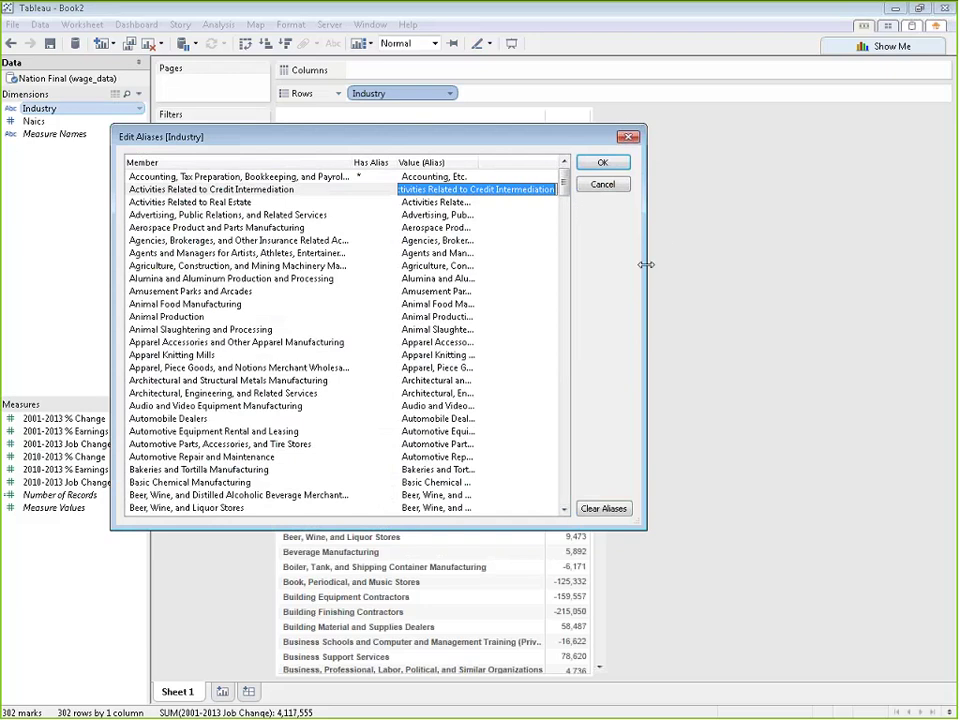
# Widen the alias editor and shorten the alias of Activities Related to Credit Intermediation to "Credit Intermediation"
pyautogui.moveTo(645, 264); pyautogui.dragTo(776, 264)
pyautogui.click(440, 189)
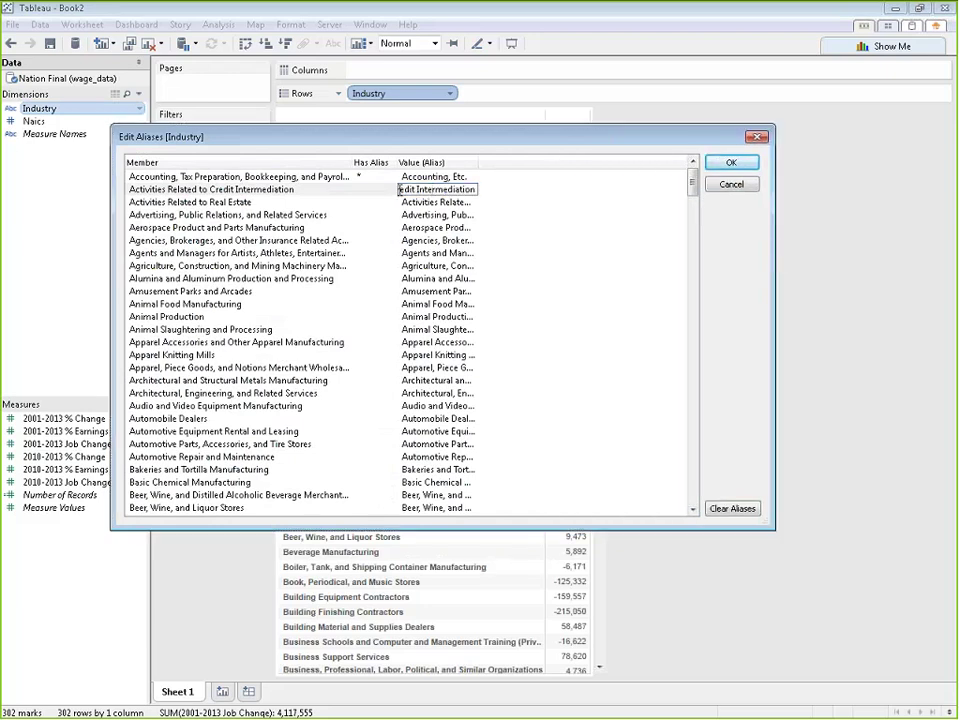
pyautogui.moveTo(440, 189); pyautogui.dragTo(323, 189)
pyautogui.press('BackSpace')
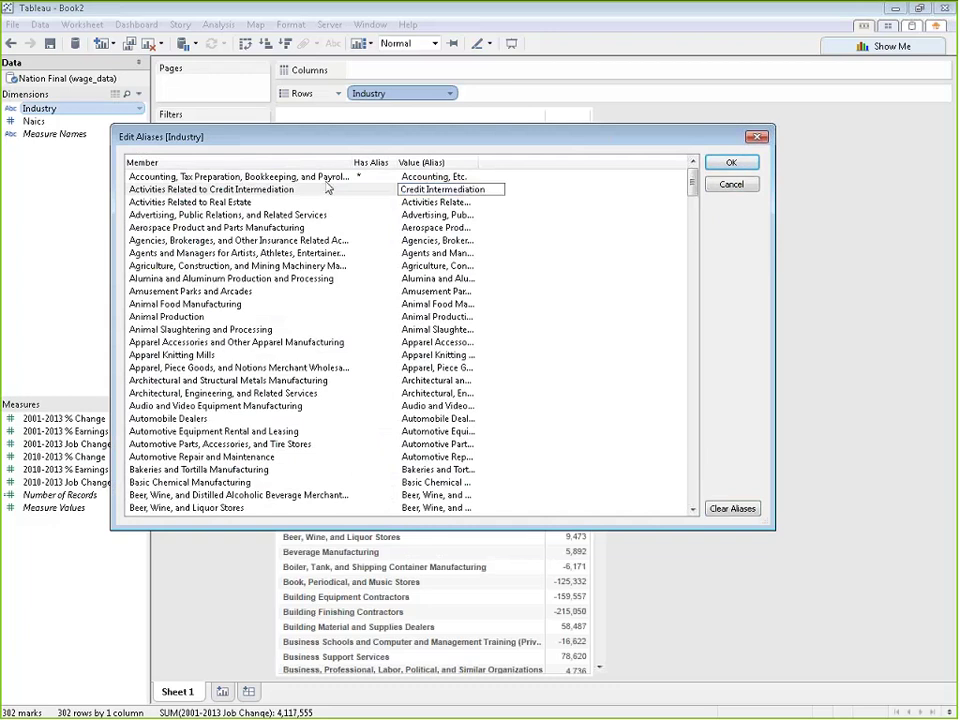
# Set the alias of Activities Related to Real Estate to "Real Estate" and apply the alias changes
pyautogui.click(468, 202)
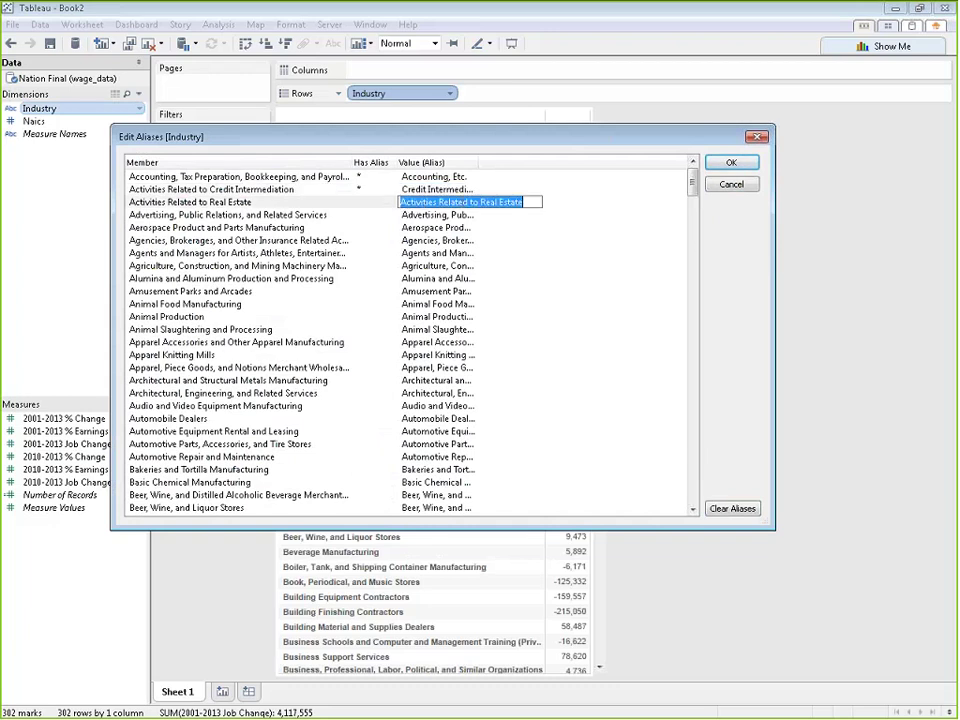
pyautogui.click(468, 202)
pyautogui.moveTo(483, 202); pyautogui.dragTo(400, 202)
pyautogui.press('BackSpace')
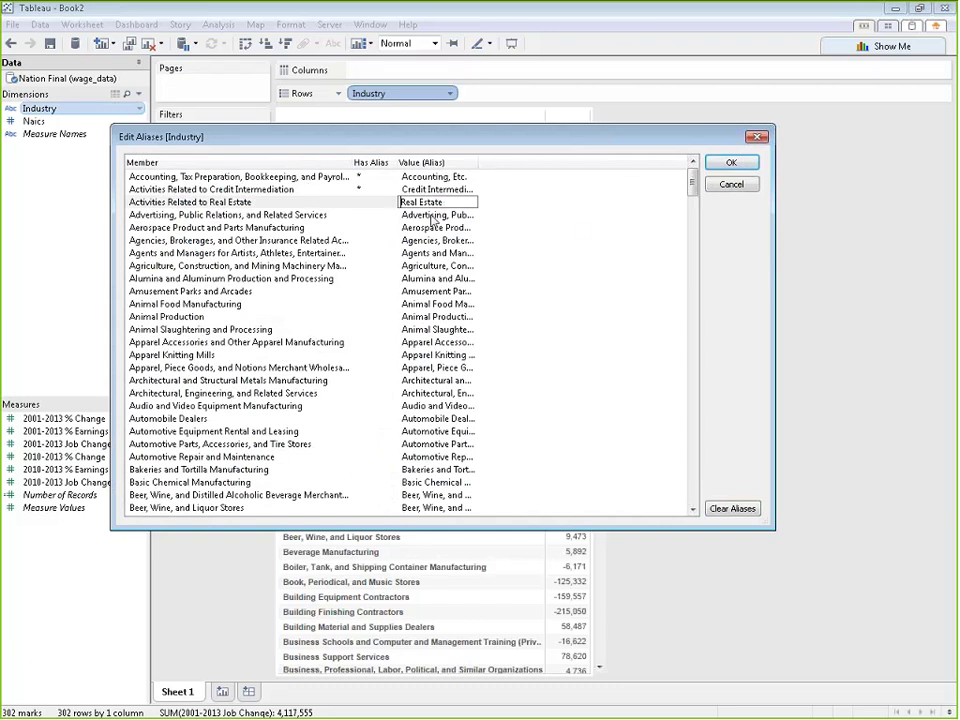
pyautogui.press('Return')
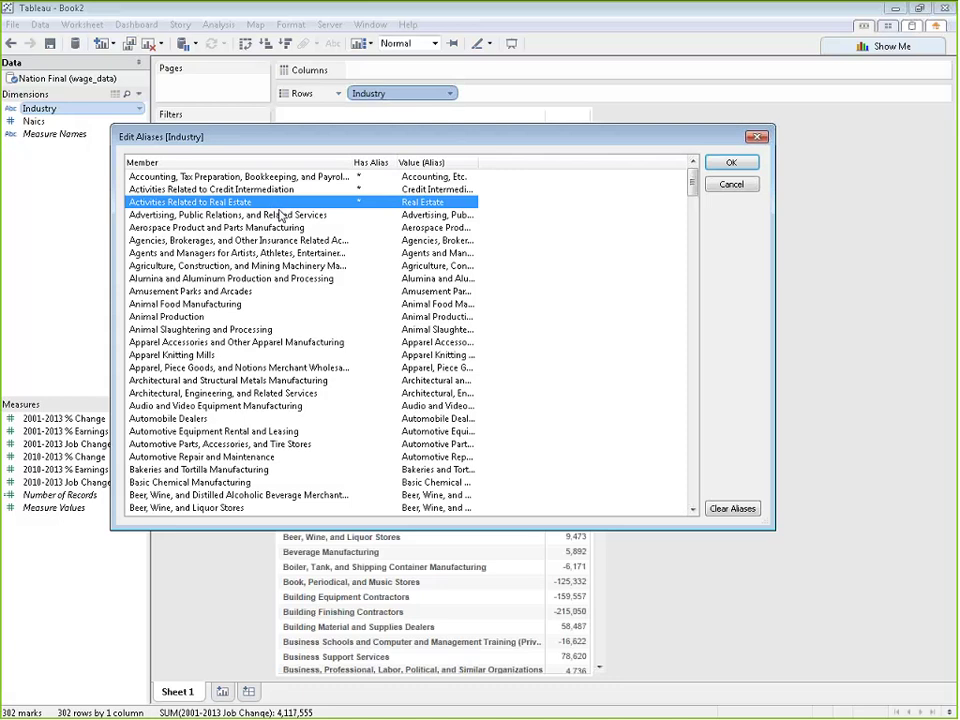
pyautogui.click(751, 166)
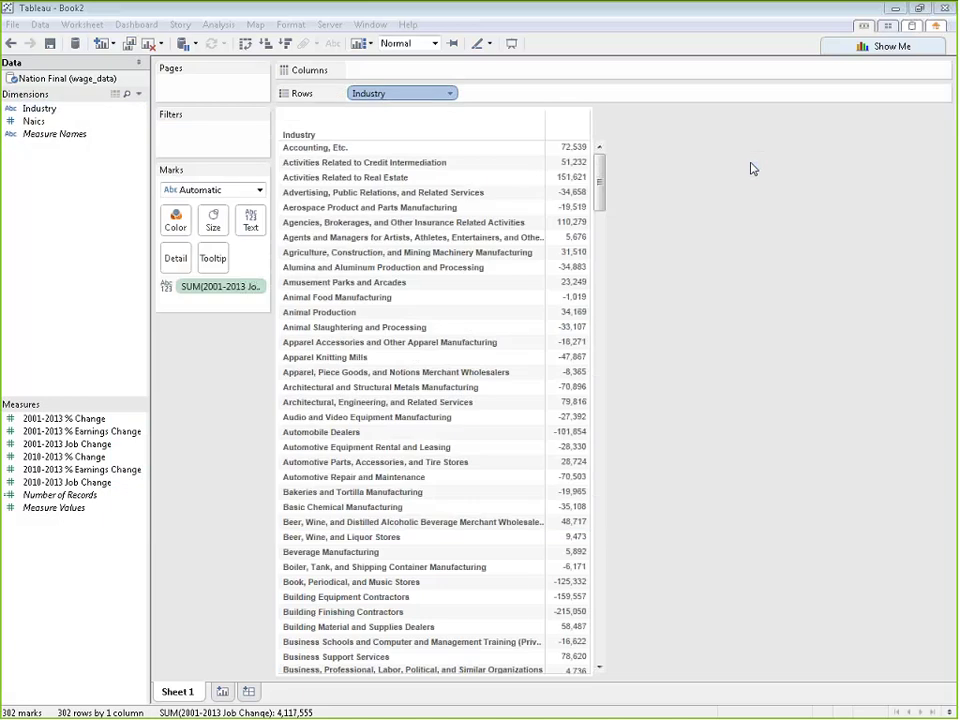
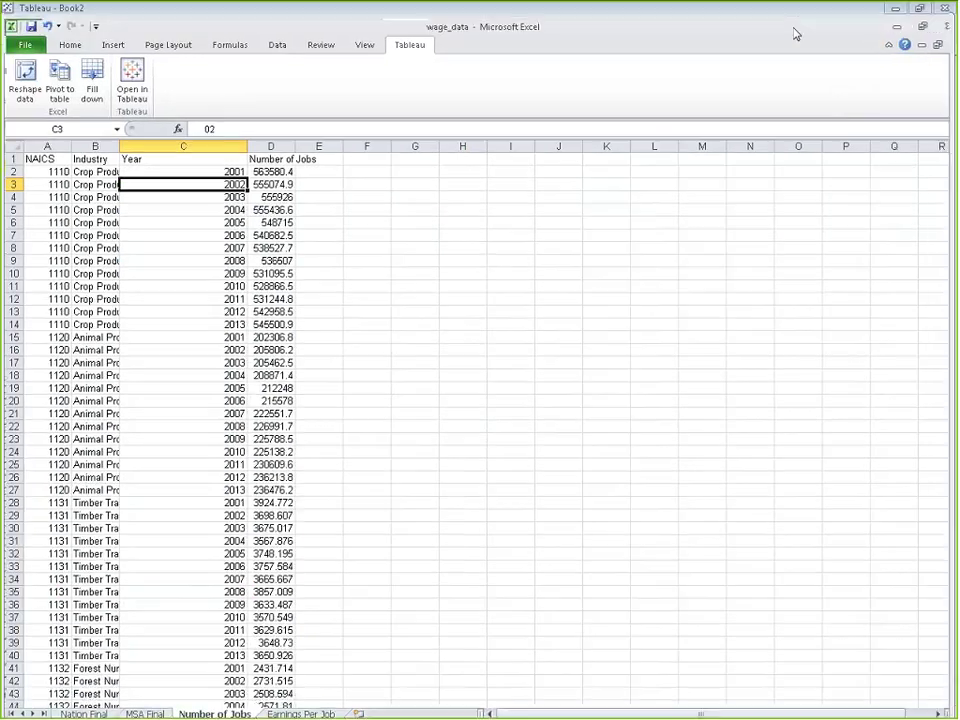
# Switch from Excel back to Tableau and connect to the wage_data Excel workbook as a new data source
pyautogui.doubleClick(795, 34)
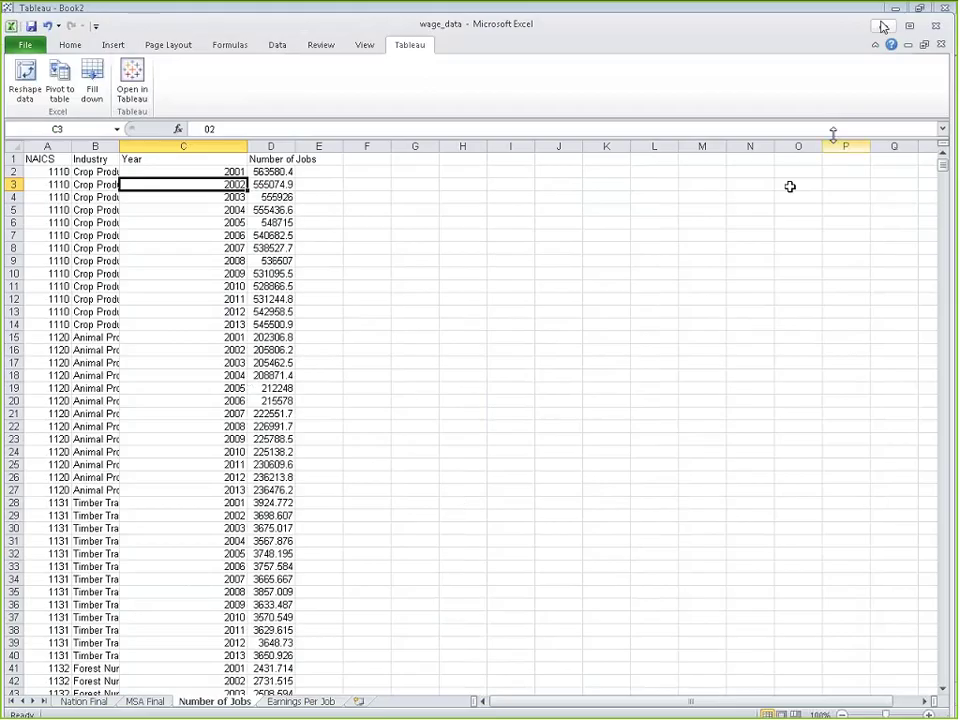
pyautogui.hotkey('alt', 'Tab')
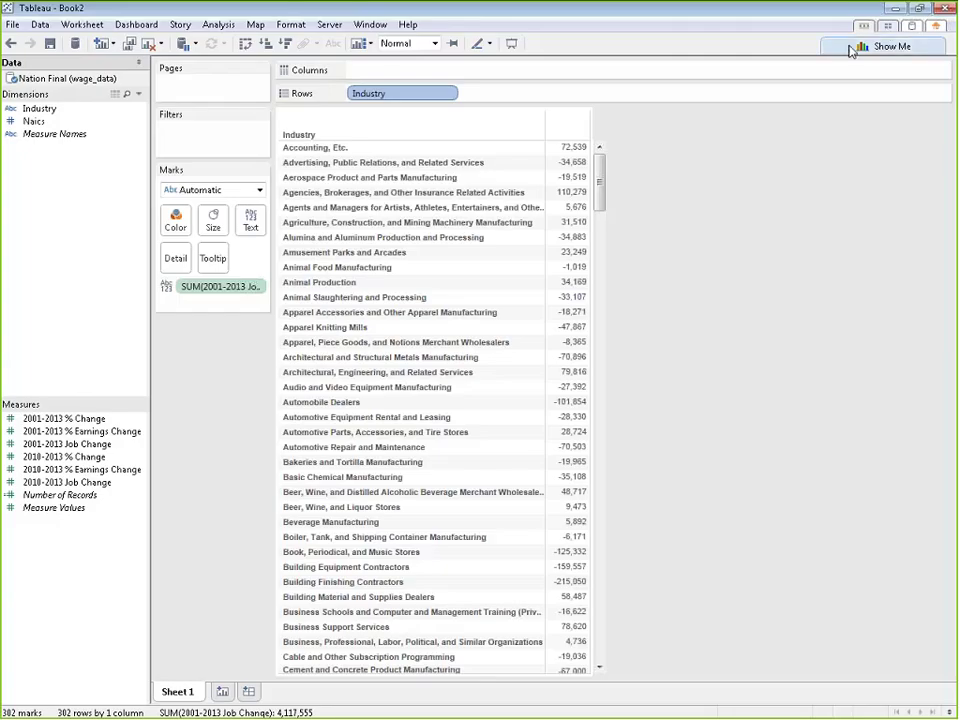
pyautogui.click(76, 47)
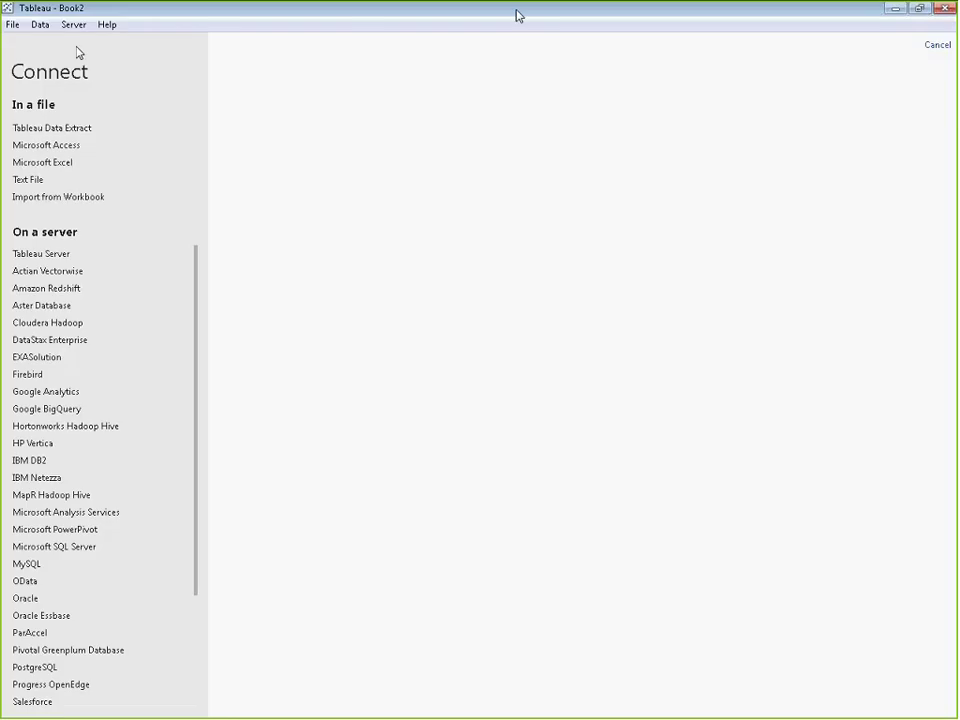
pyautogui.click(935, 45)
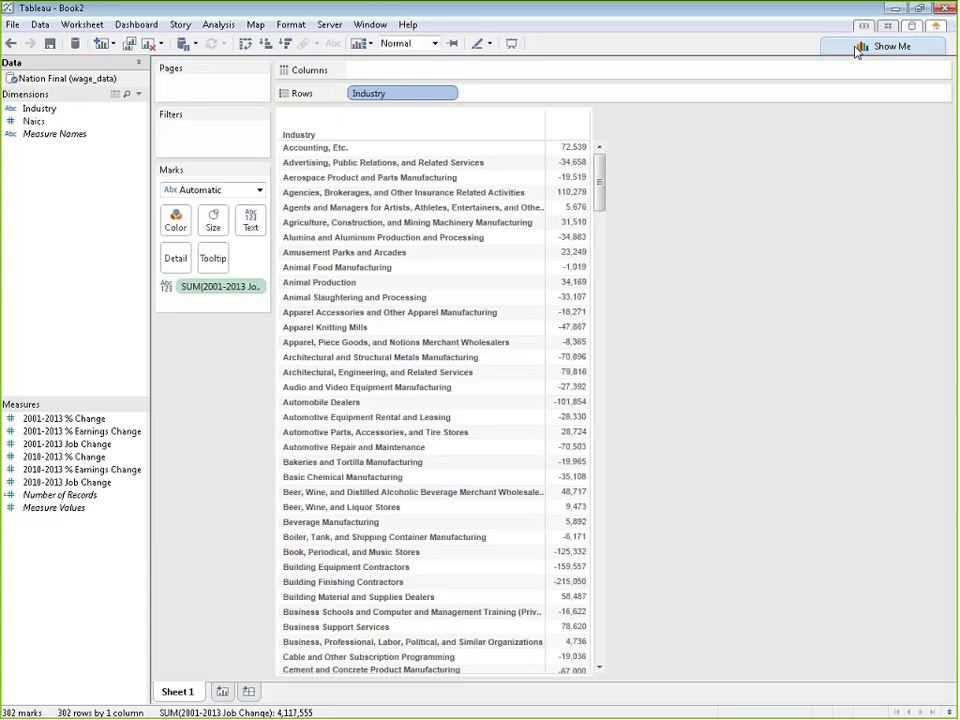
pyautogui.click(76, 47)
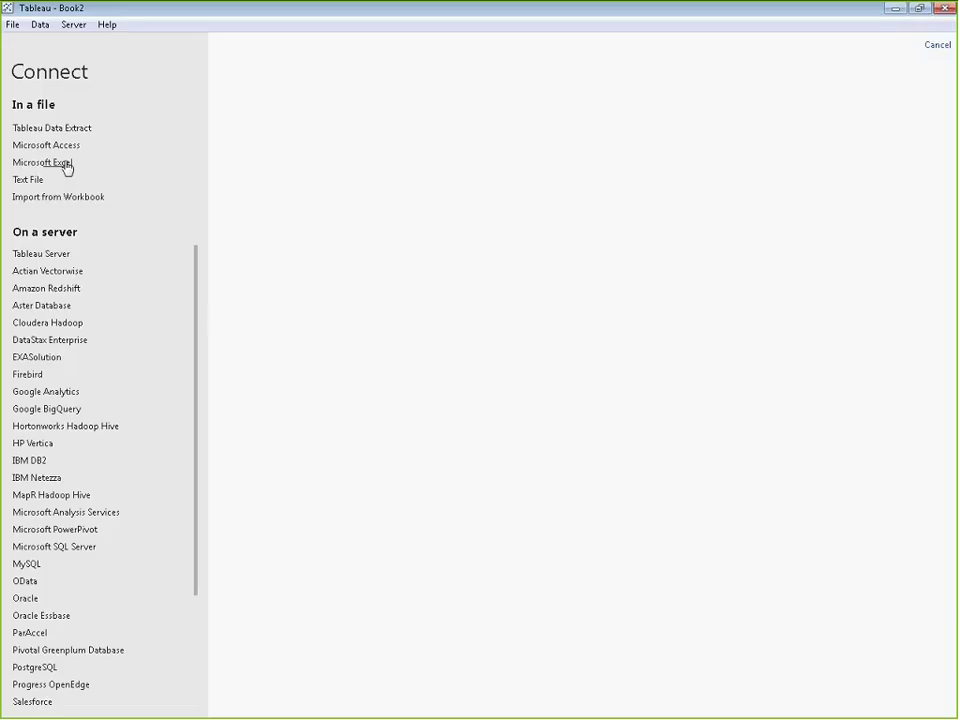
pyautogui.click(42, 162)
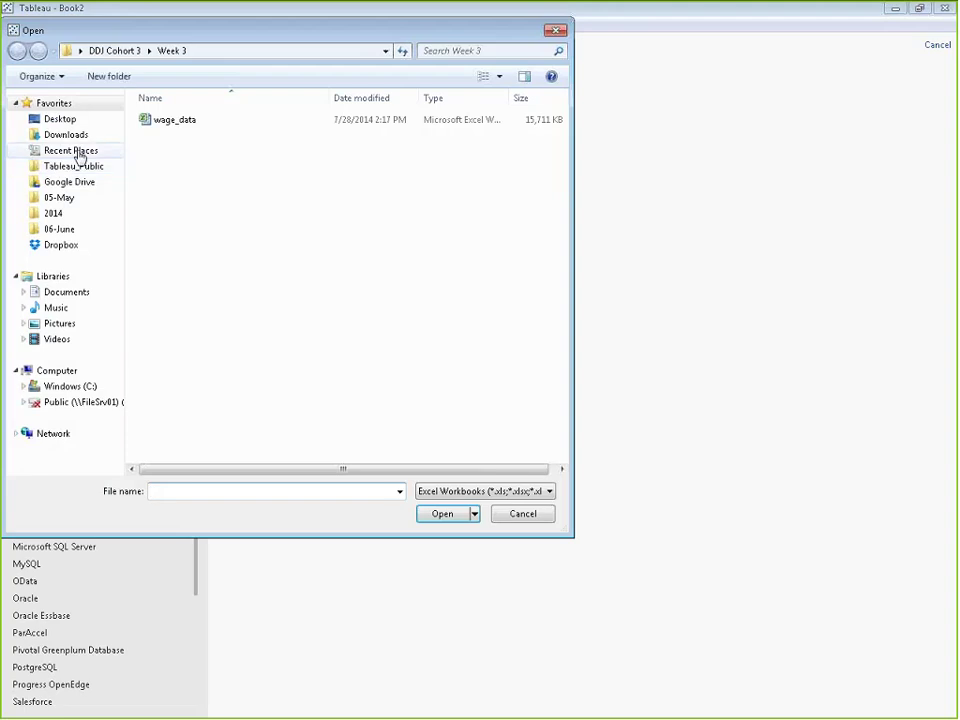
pyautogui.click(175, 120)
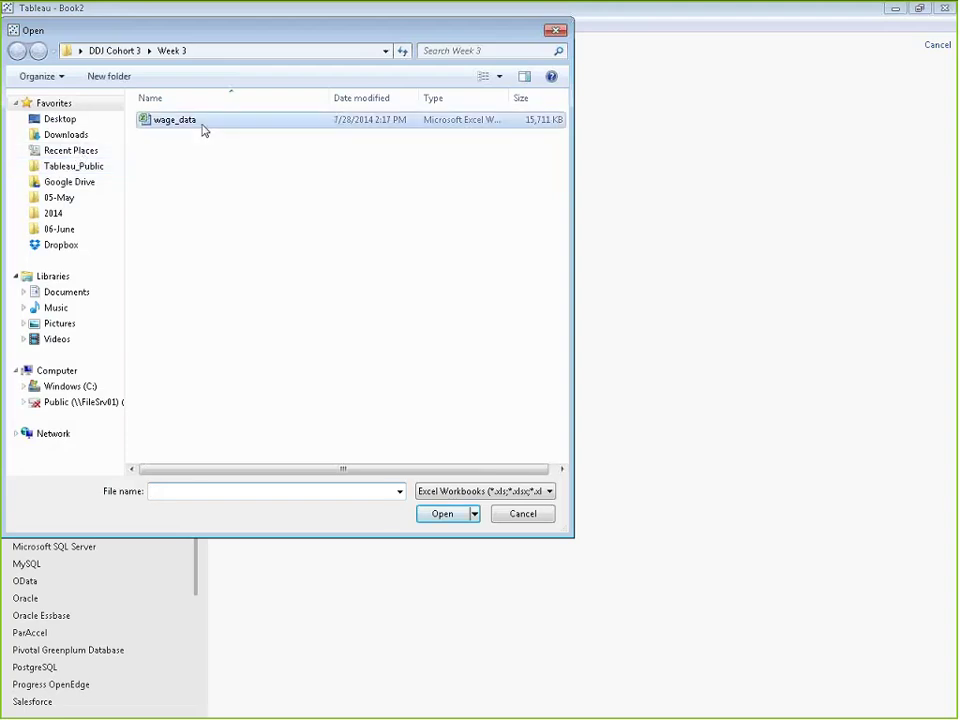
pyautogui.click(442, 513)
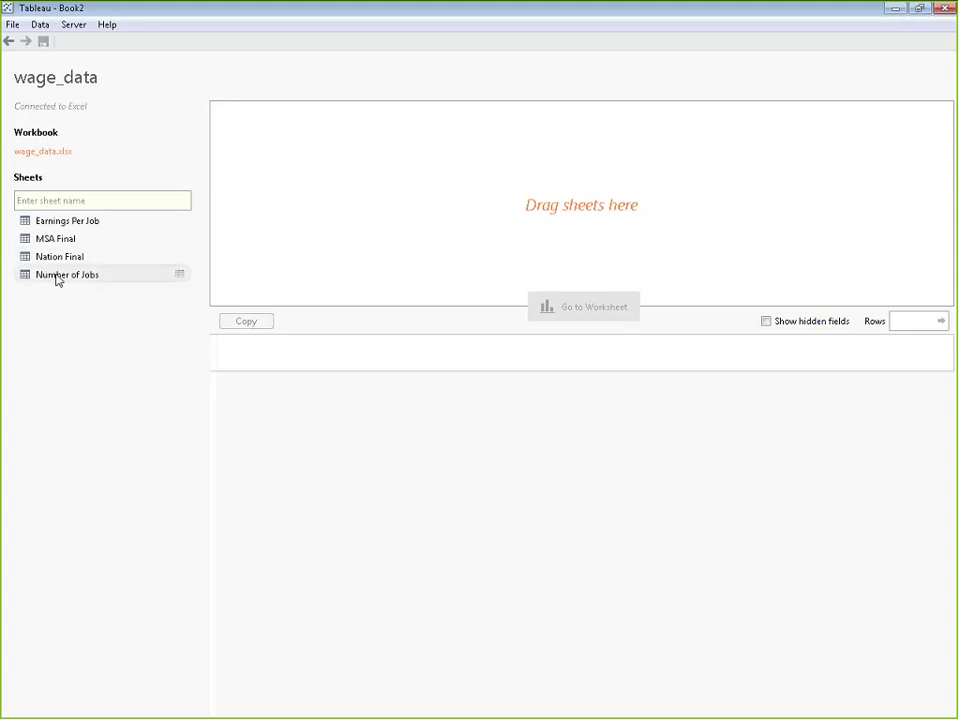
# Add the Earnings Per Job sheet to the data source and join the Number of Jobs sheet to it
pyautogui.moveTo(60, 220); pyautogui.dragTo(341, 242)
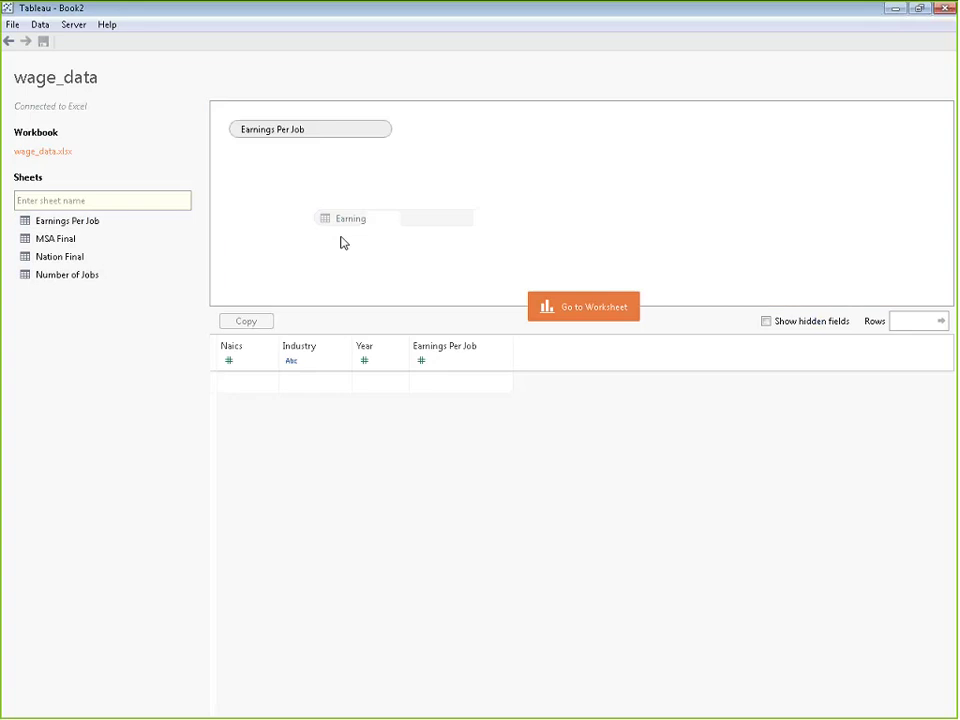
pyautogui.moveTo(67, 274); pyautogui.dragTo(452, 195)
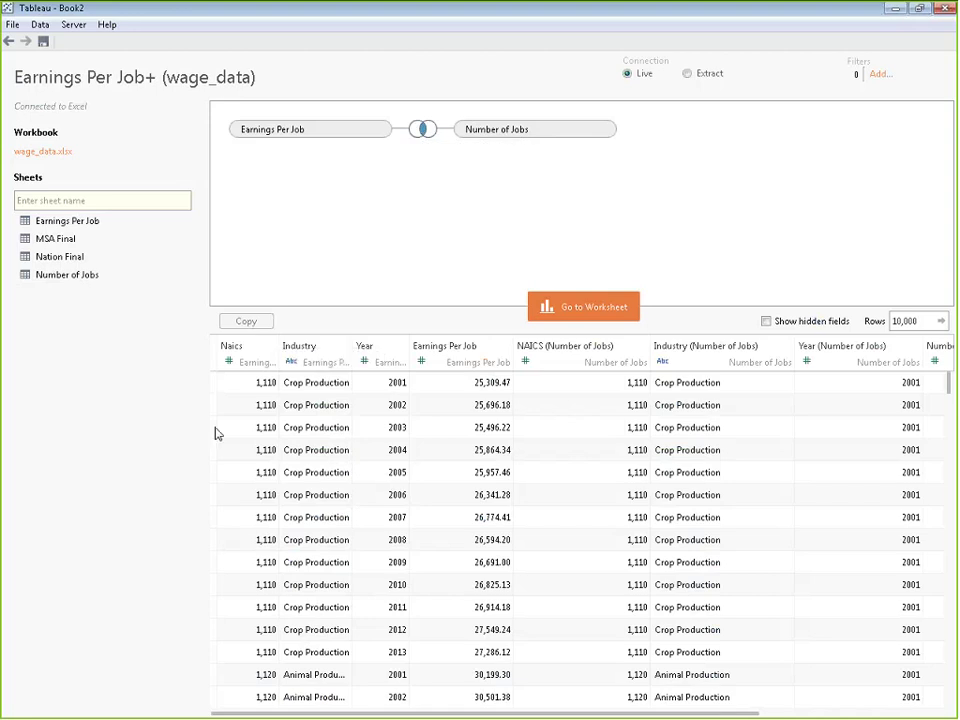
pyautogui.moveTo(948, 382)
pyautogui.mouseDown()
pyautogui.moveTo(906, 483)
pyautogui.moveTo(911, 551)
pyautogui.moveTo(879, 602)
pyautogui.moveTo(840, 713)
pyautogui.moveTo(880, 690)
pyautogui.moveTo(940, 375)
pyautogui.mouseUp()
# Add a join clause matching Year with Year (Number of Jobs) to the join between the two sheets
pyautogui.click(422, 130)
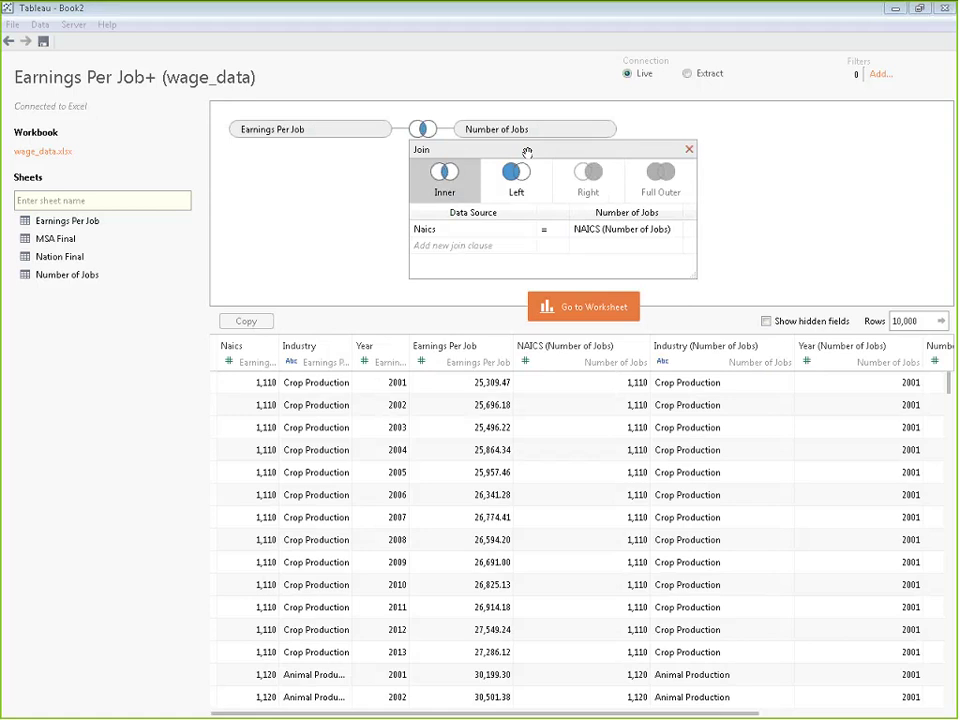
pyautogui.click(470, 246)
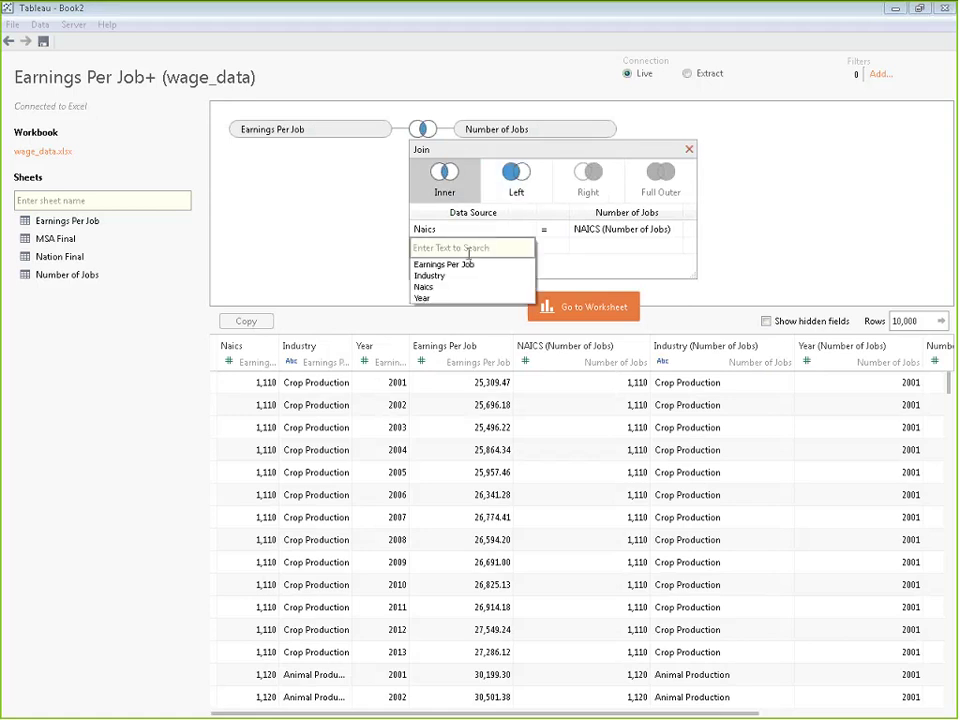
pyautogui.click(426, 298)
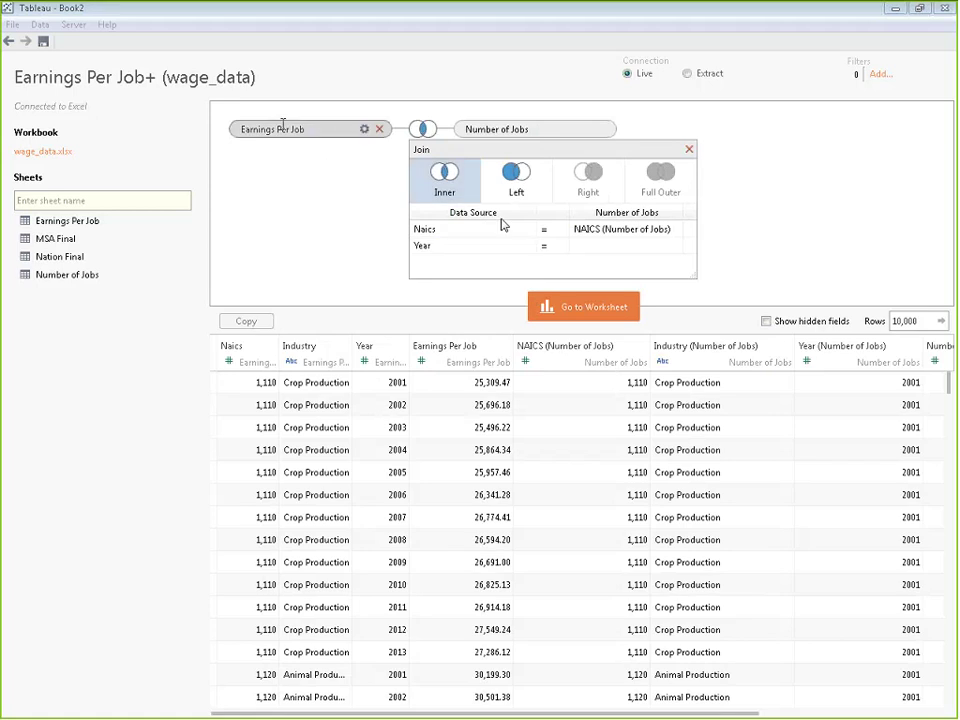
pyautogui.click(602, 249)
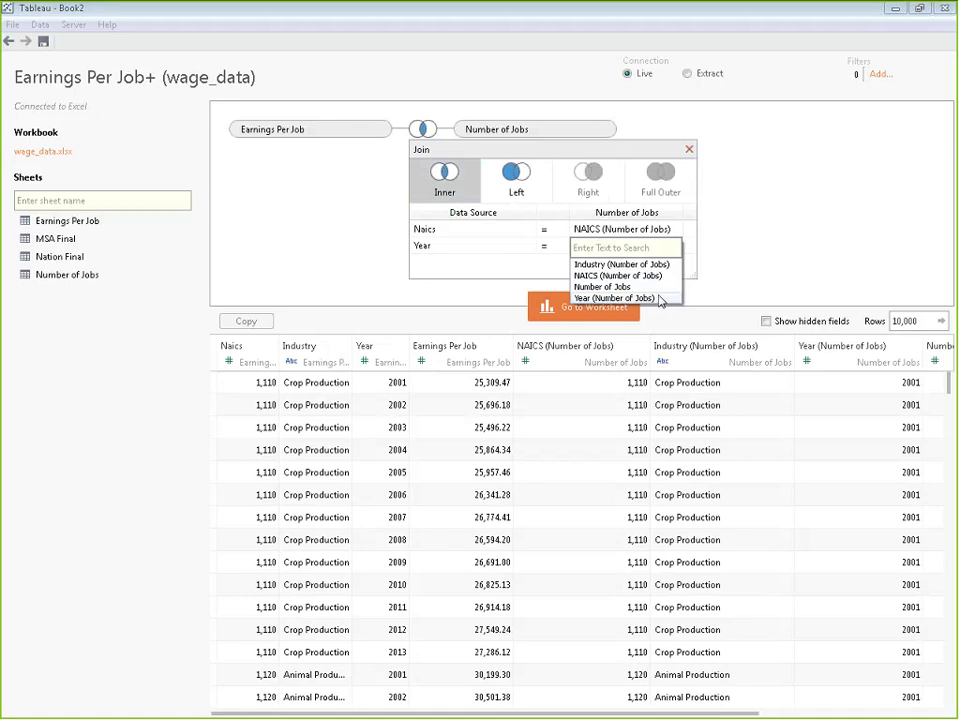
pyautogui.click(614, 298)
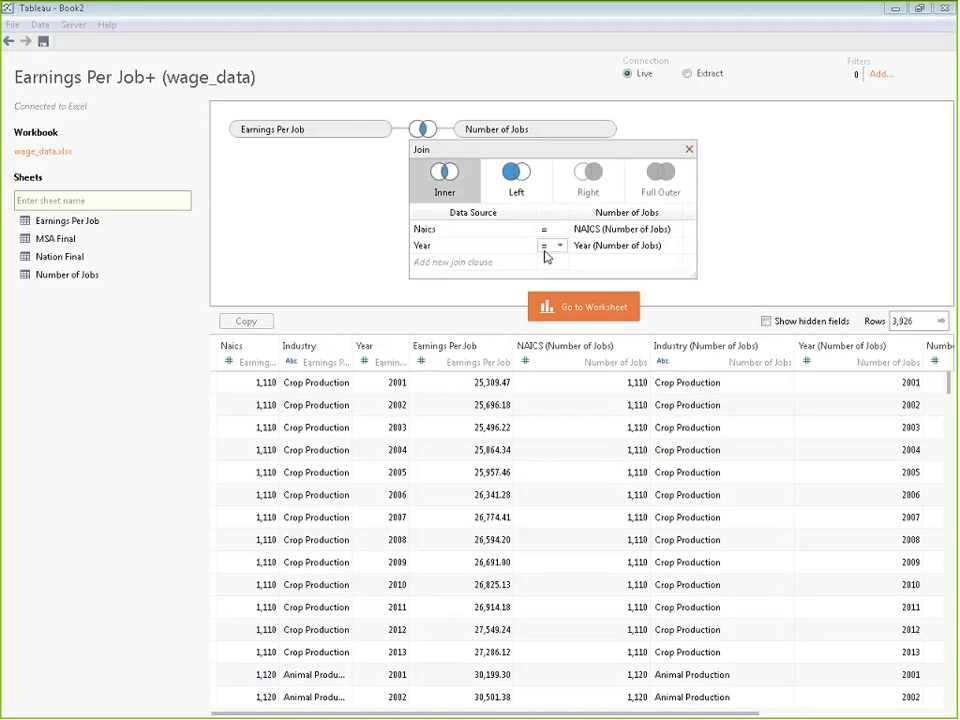
# Remove the Naics join clause and add one matching Industry with Industry (Number of Jobs)
pyautogui.click(690, 229)
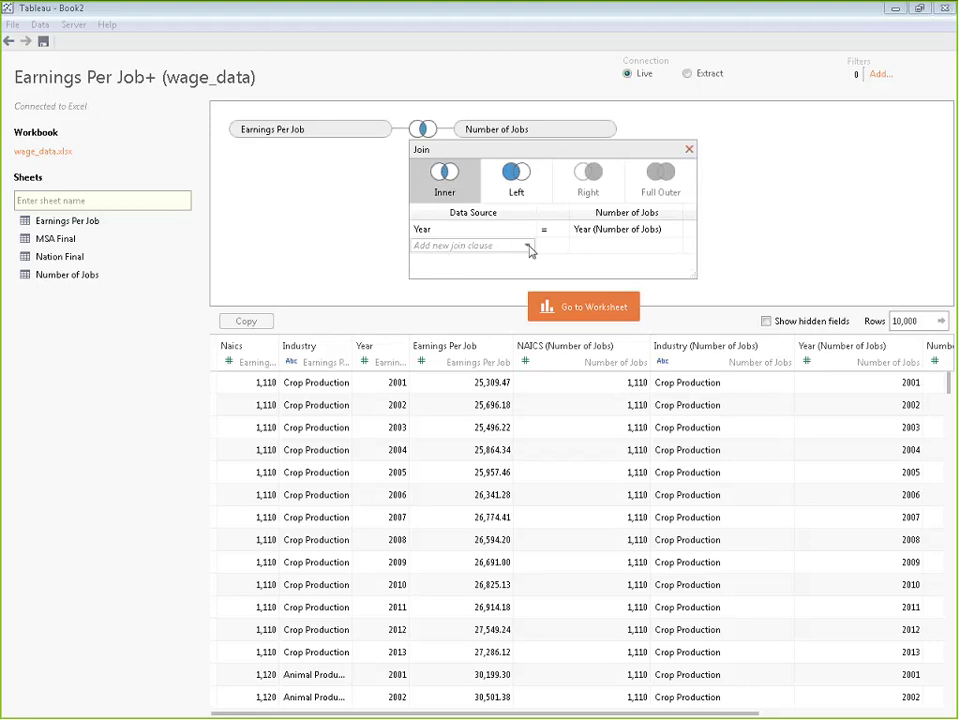
pyautogui.click(440, 250)
pyautogui.click(448, 277)
pyautogui.click(625, 246)
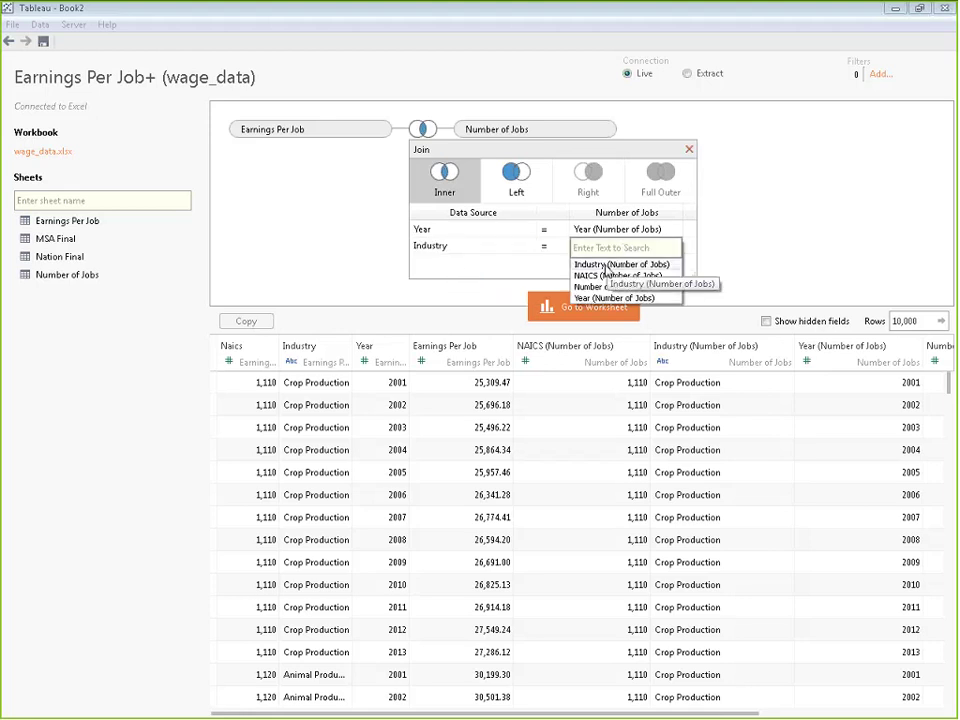
pyautogui.click(606, 266)
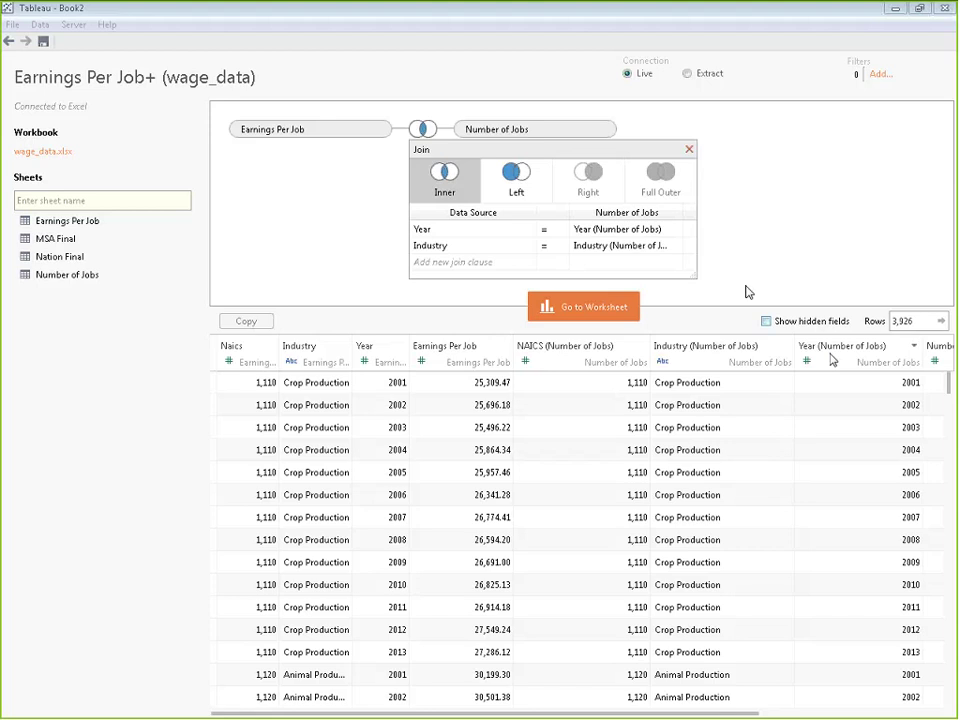
# Compare the Left and Inner join types by switching between them, ending on Inner
pyautogui.click(512, 176)
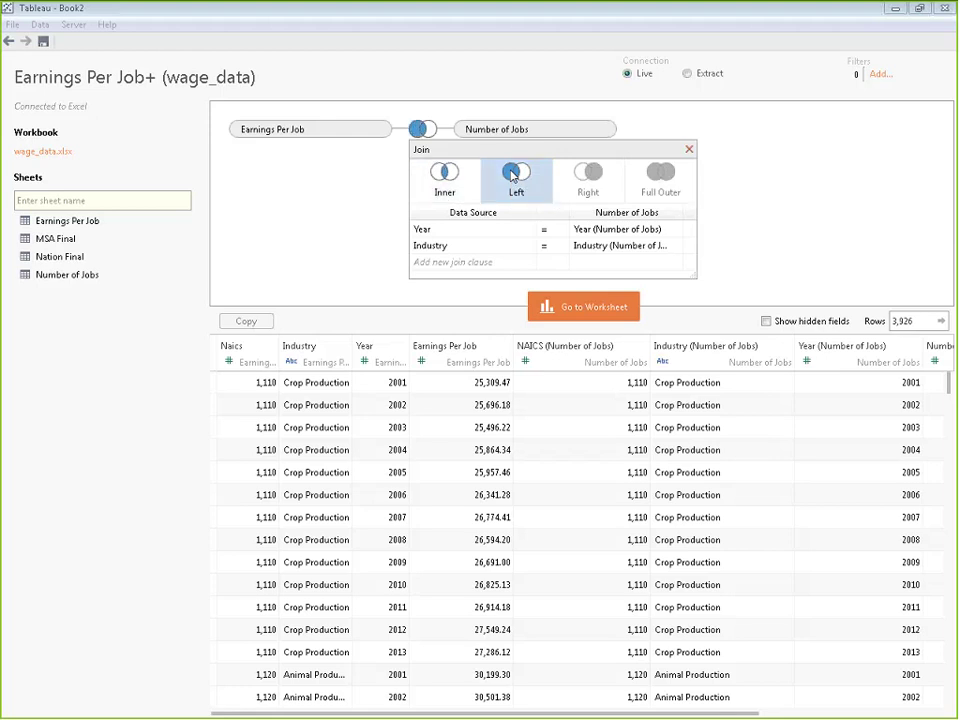
pyautogui.click(445, 180)
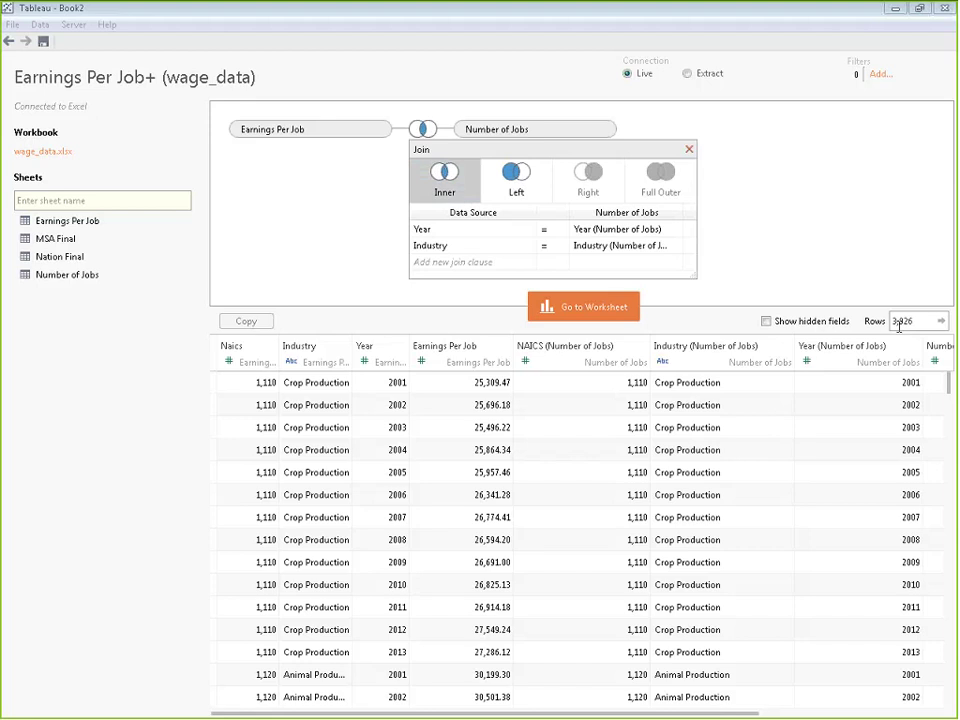
pyautogui.click(509, 173)
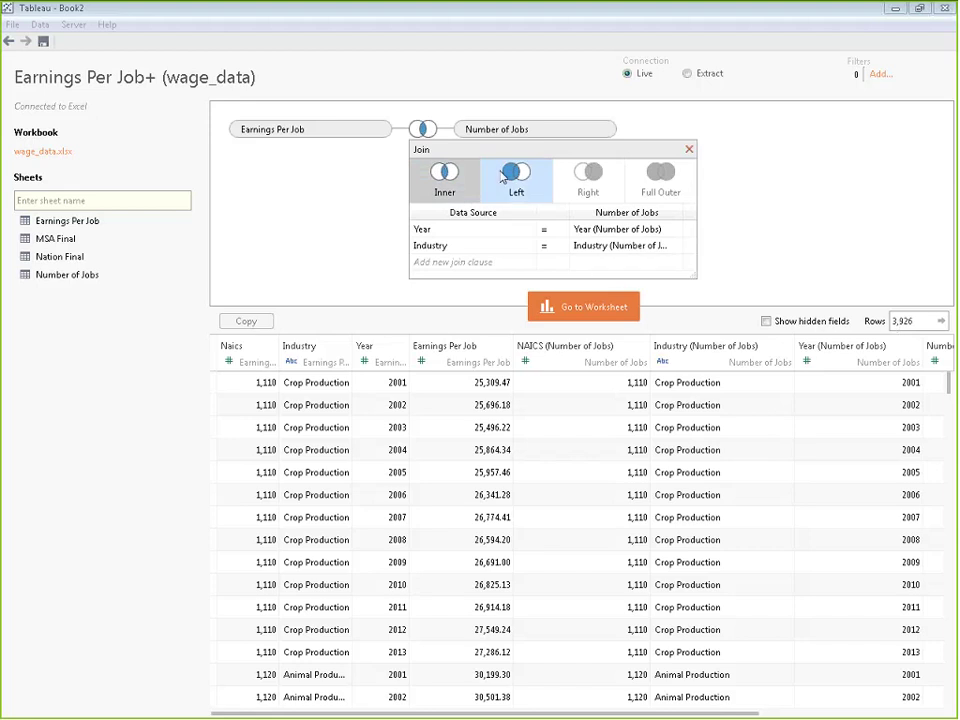
pyautogui.click(441, 182)
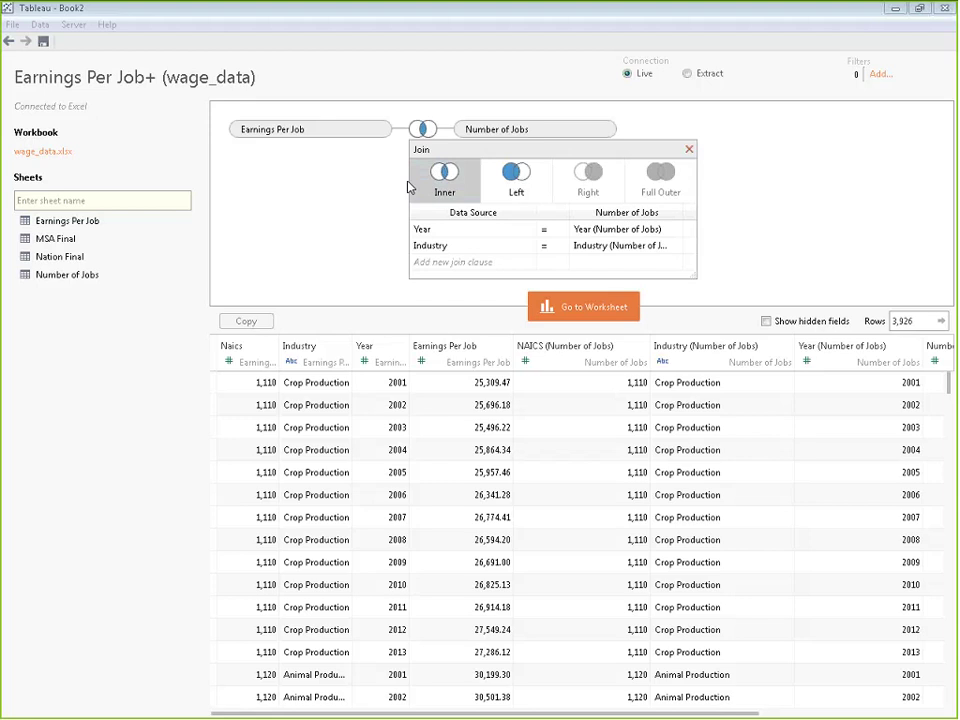
# Open a new worksheet on the joined data source and convert Naics and NAICS (Number of Jobs) to dimensions
pyautogui.click(594, 308)
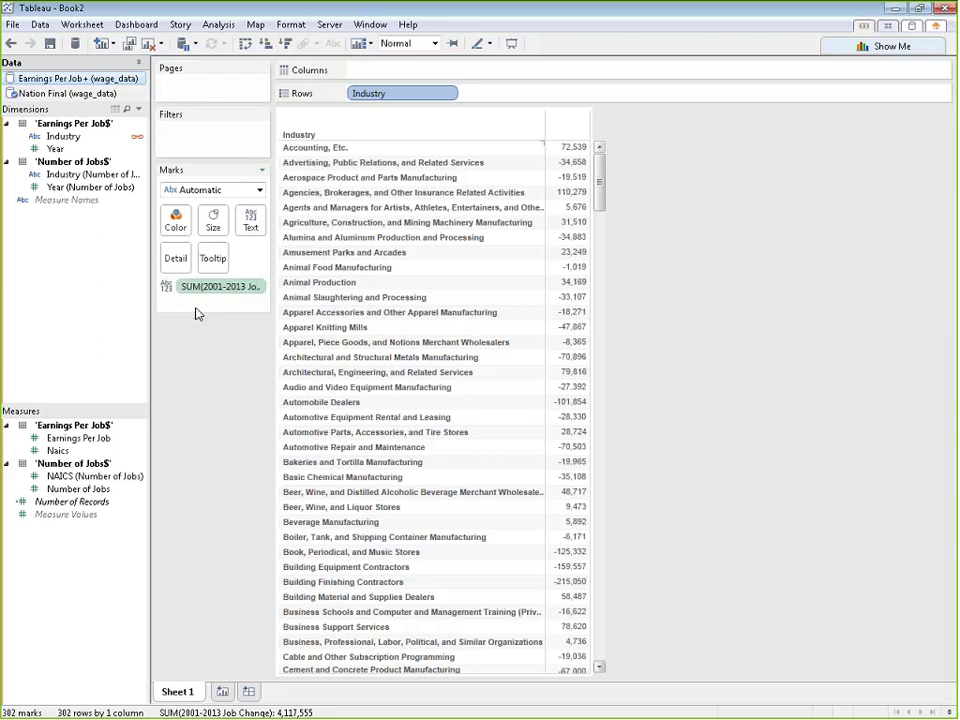
pyautogui.click(223, 692)
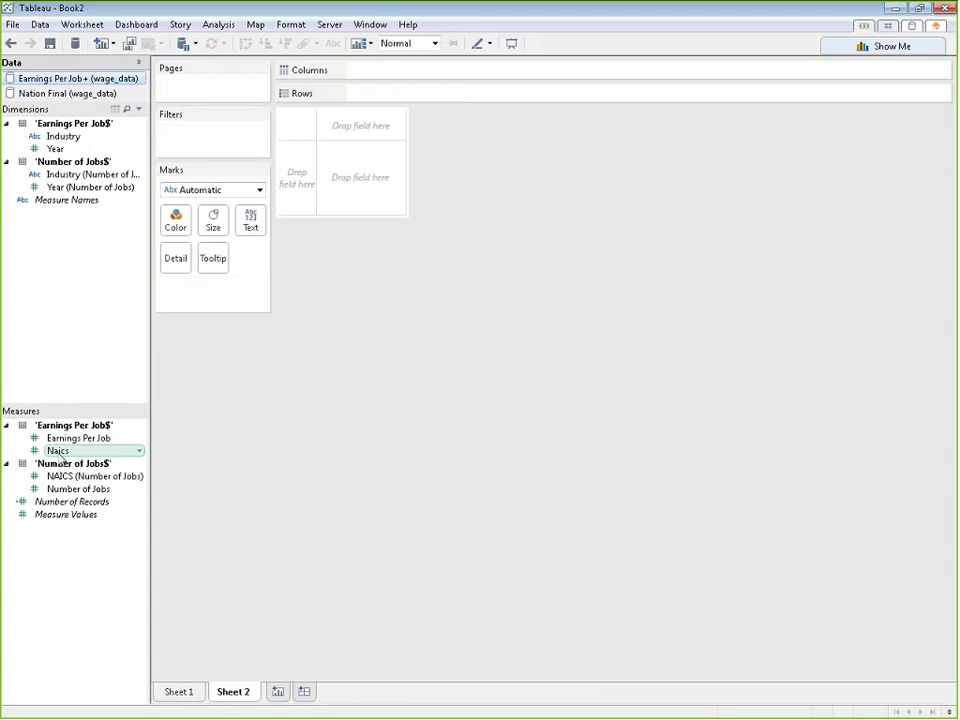
pyautogui.moveTo(58, 452); pyautogui.dragTo(66, 246)
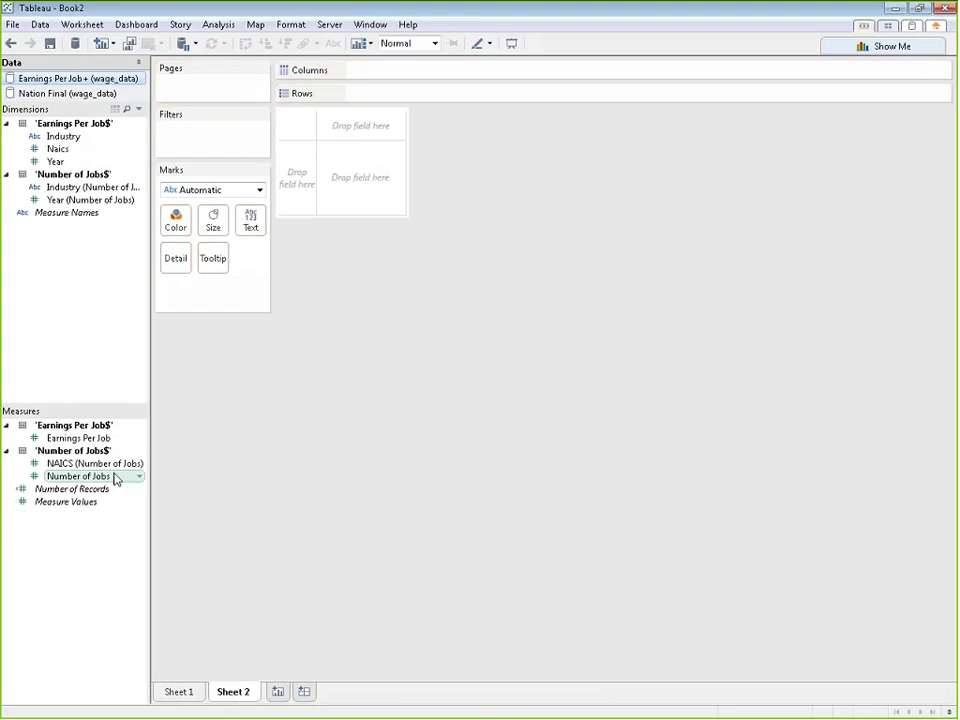
pyautogui.moveTo(96, 464); pyautogui.dragTo(77, 259)
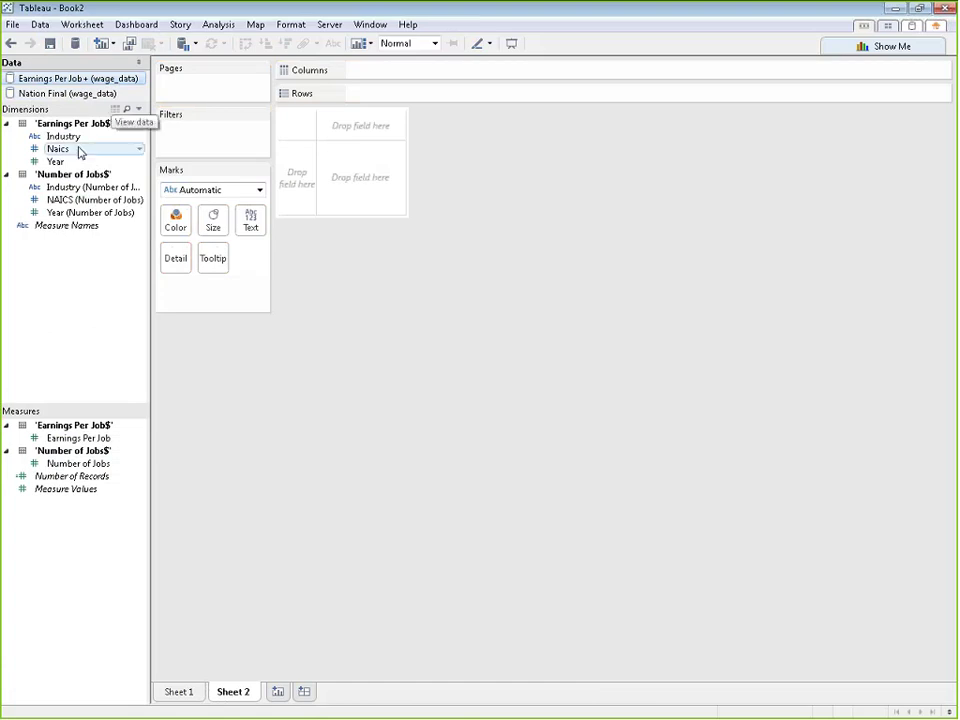
pyautogui.moveTo(67, 141); pyautogui.dragTo(285, 184)
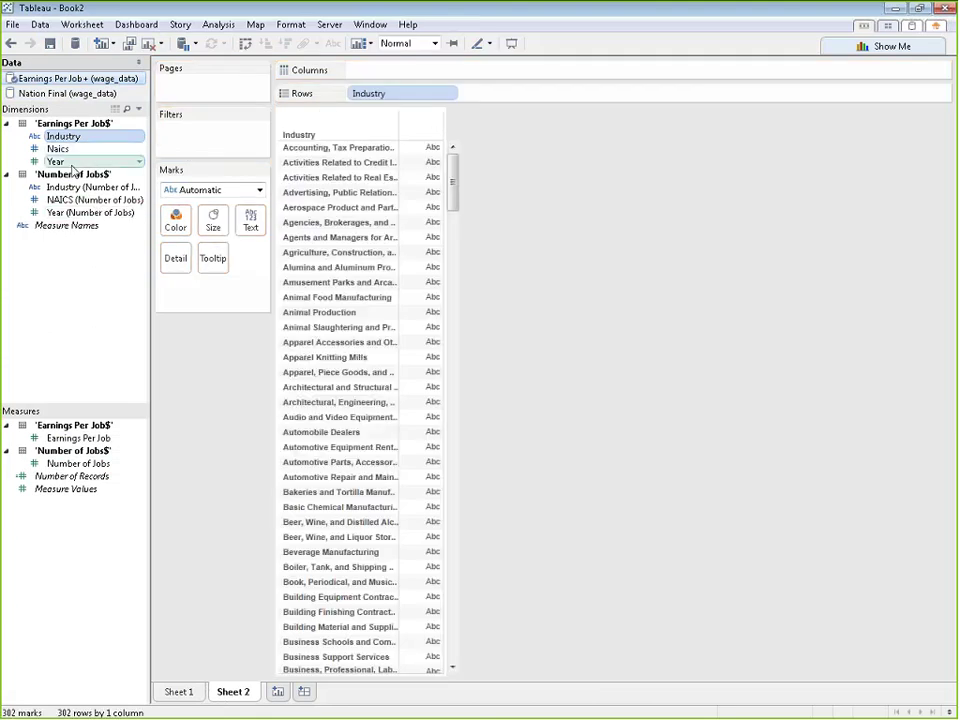
pyautogui.moveTo(72, 168); pyautogui.dragTo(257, 230)
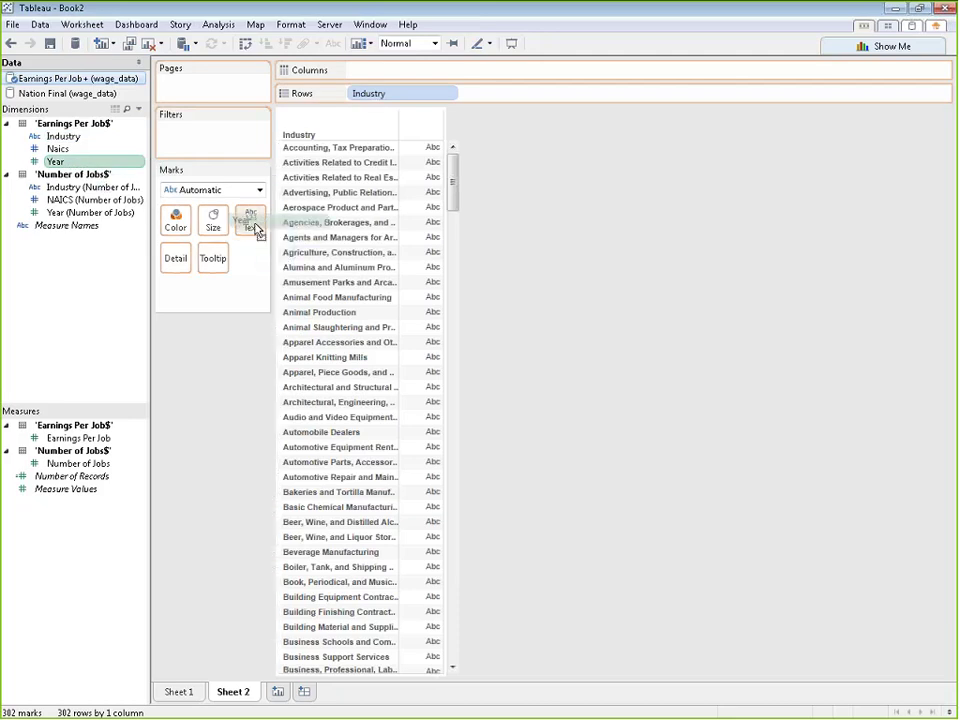
pyautogui.moveTo(257, 230); pyautogui.dragTo(257, 226)
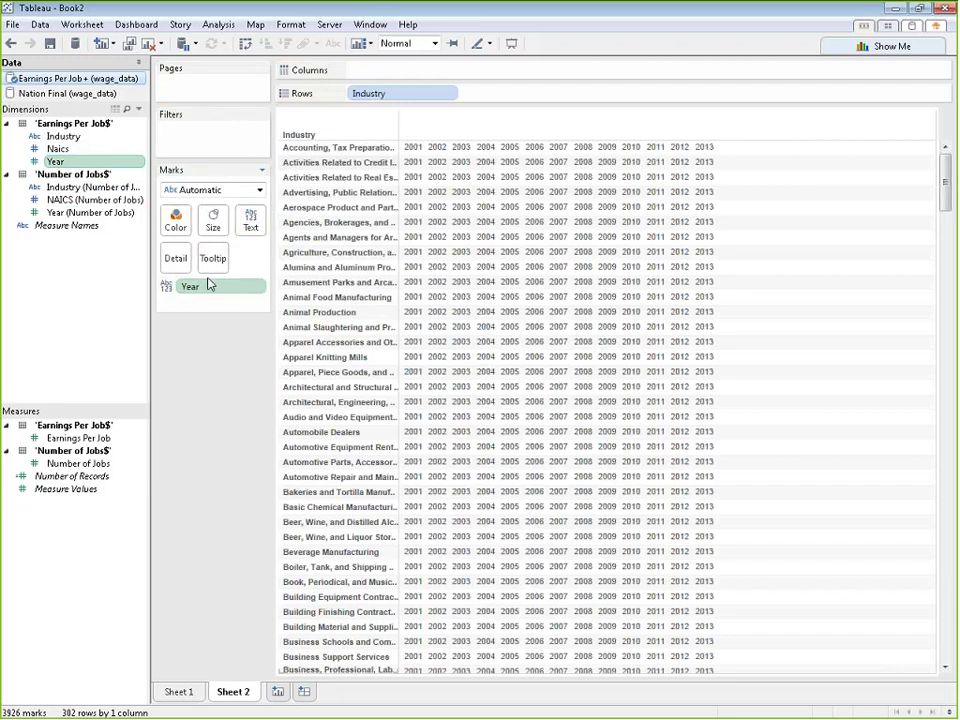
pyautogui.moveTo(208, 286); pyautogui.dragTo(50, 266)
pyautogui.moveTo(375, 94); pyautogui.dragTo(80, 268)
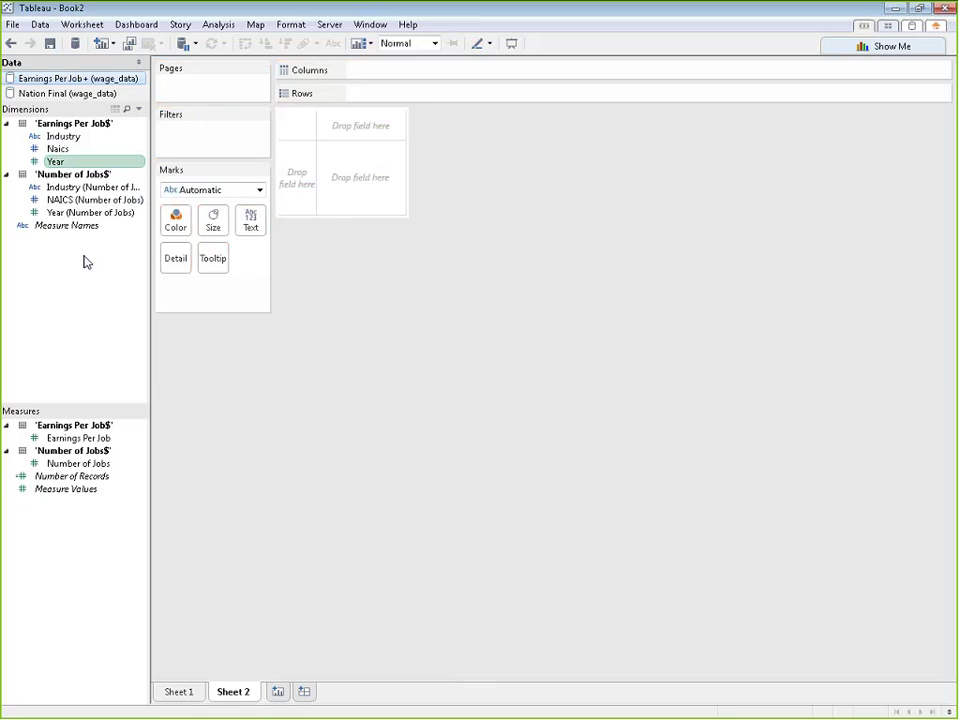
# Build a bar chart with Industry on rows and Earnings Per Job on columns, coloured by Number of Jobs
pyautogui.moveTo(97, 141); pyautogui.dragTo(305, 178)
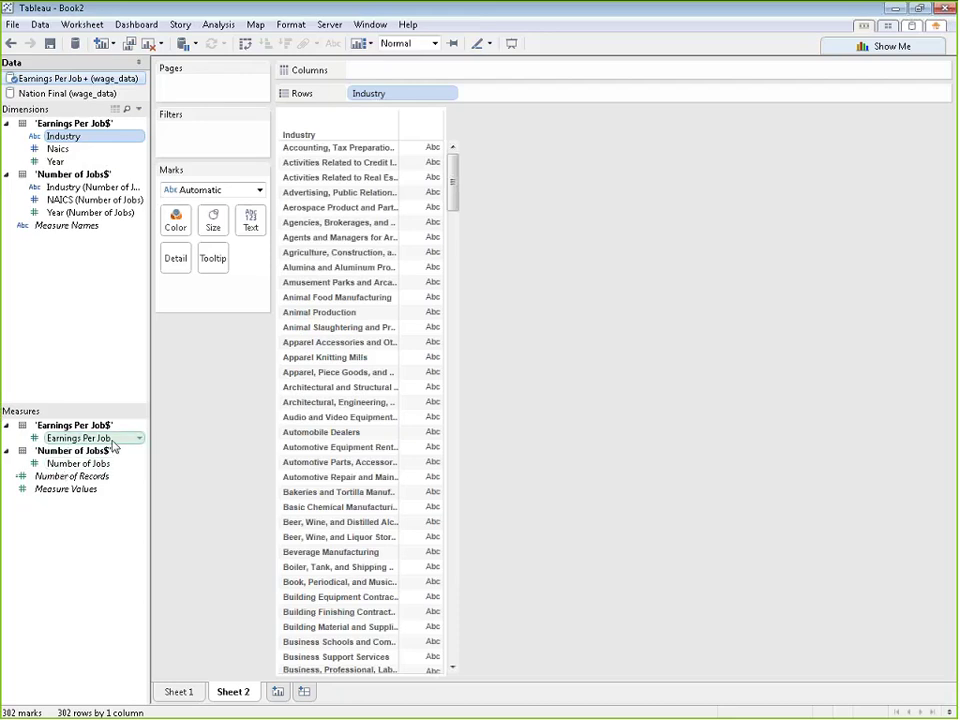
pyautogui.moveTo(88, 440); pyautogui.dragTo(396, 77)
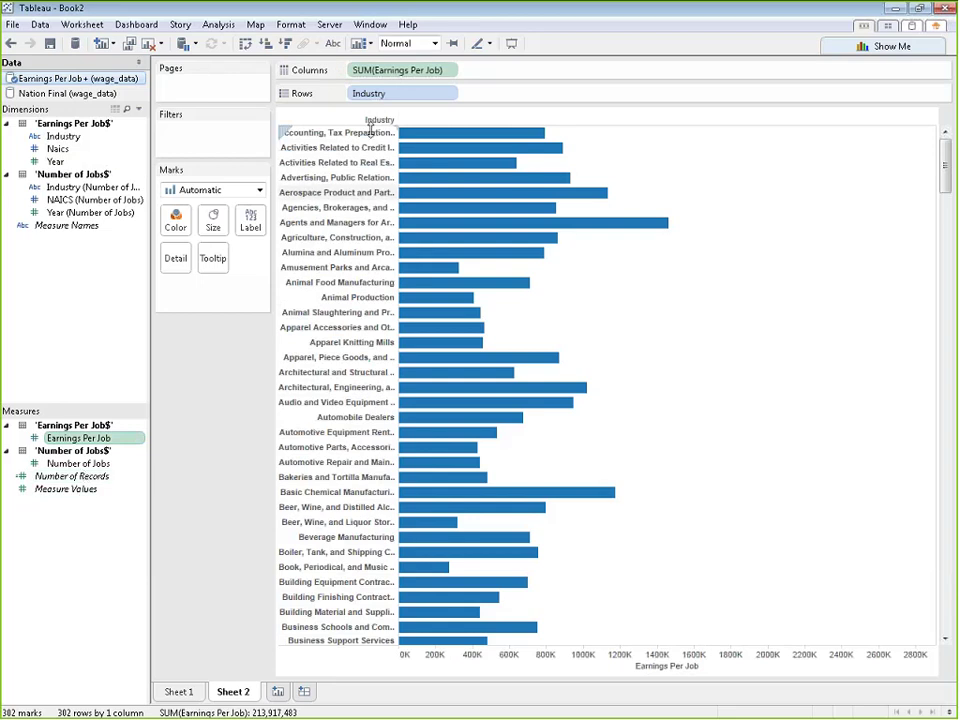
pyautogui.moveTo(50, 470); pyautogui.dragTo(168, 220)
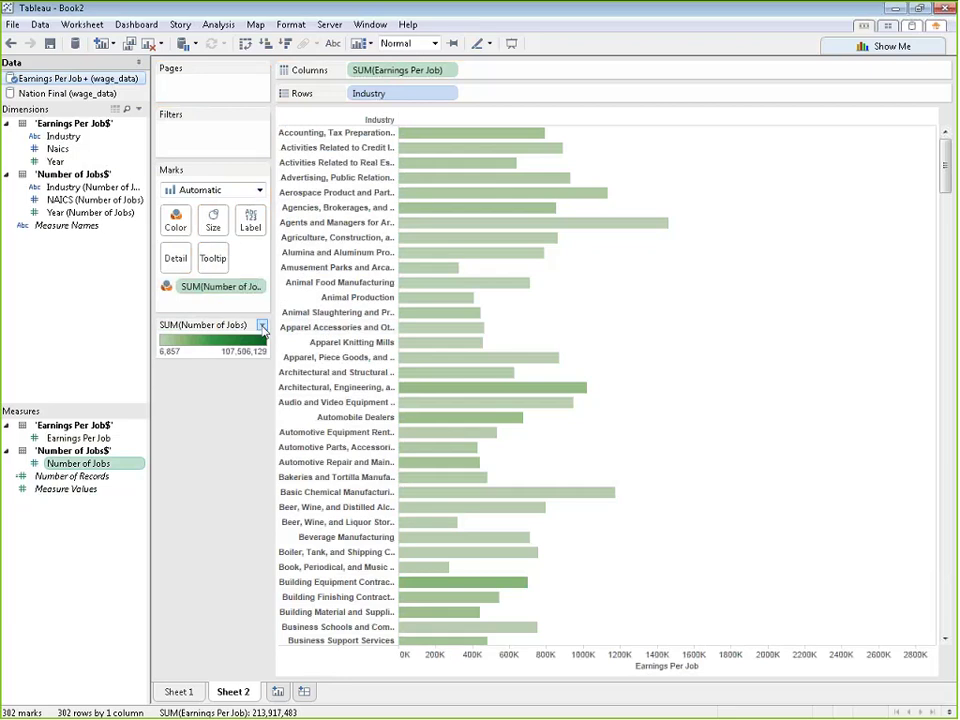
# Change the Number of Jobs colour palette to Red-Green Diverging
pyautogui.click(262, 326)
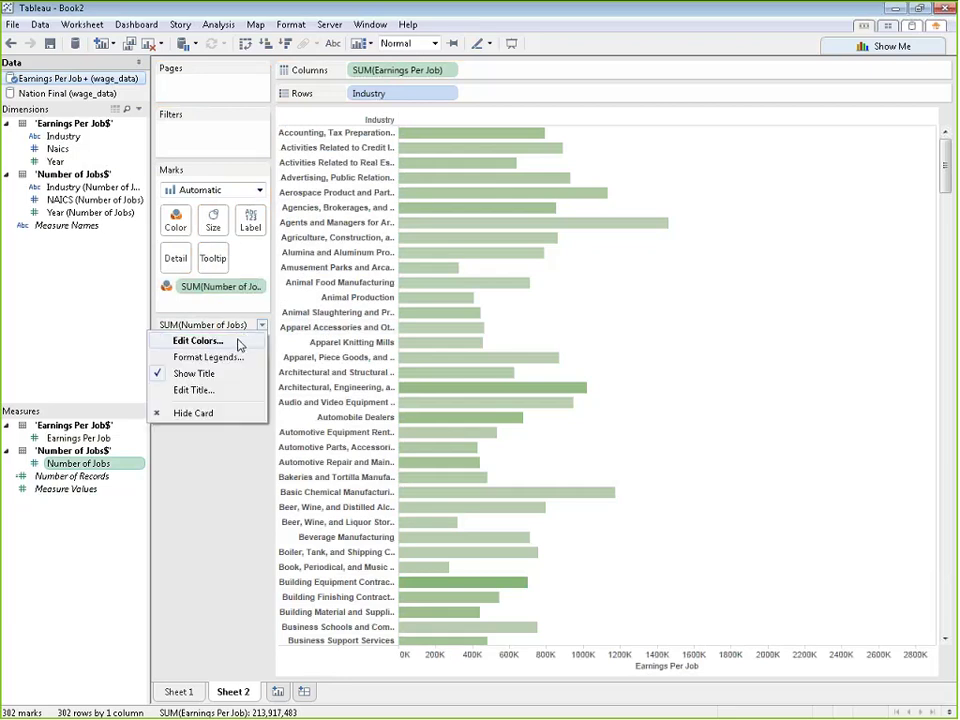
pyautogui.click(240, 341)
pyautogui.click(619, 308)
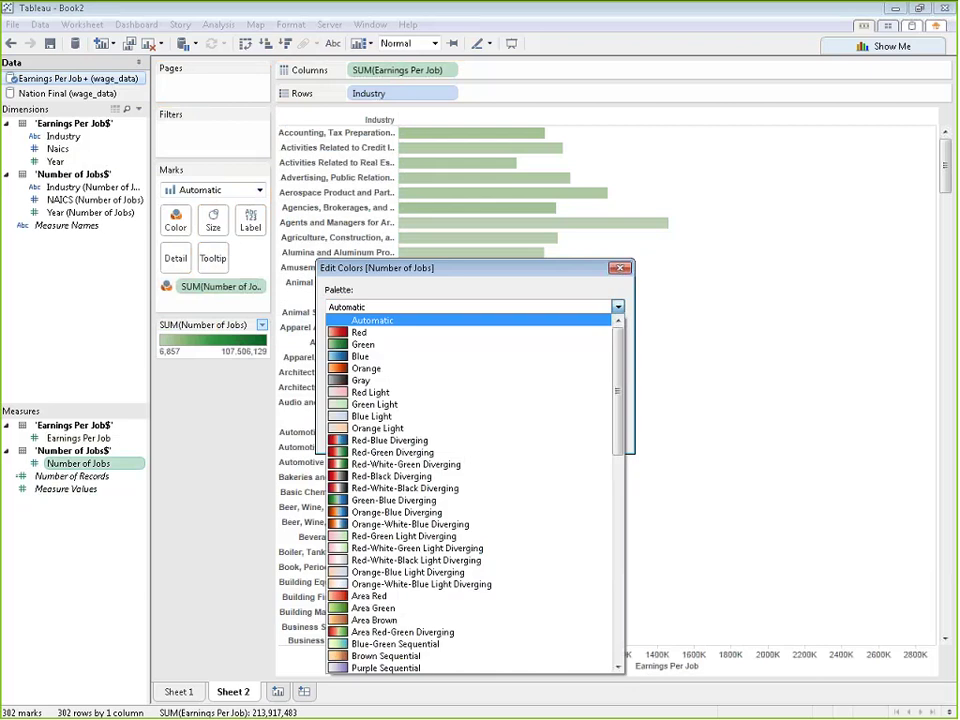
pyautogui.click(428, 453)
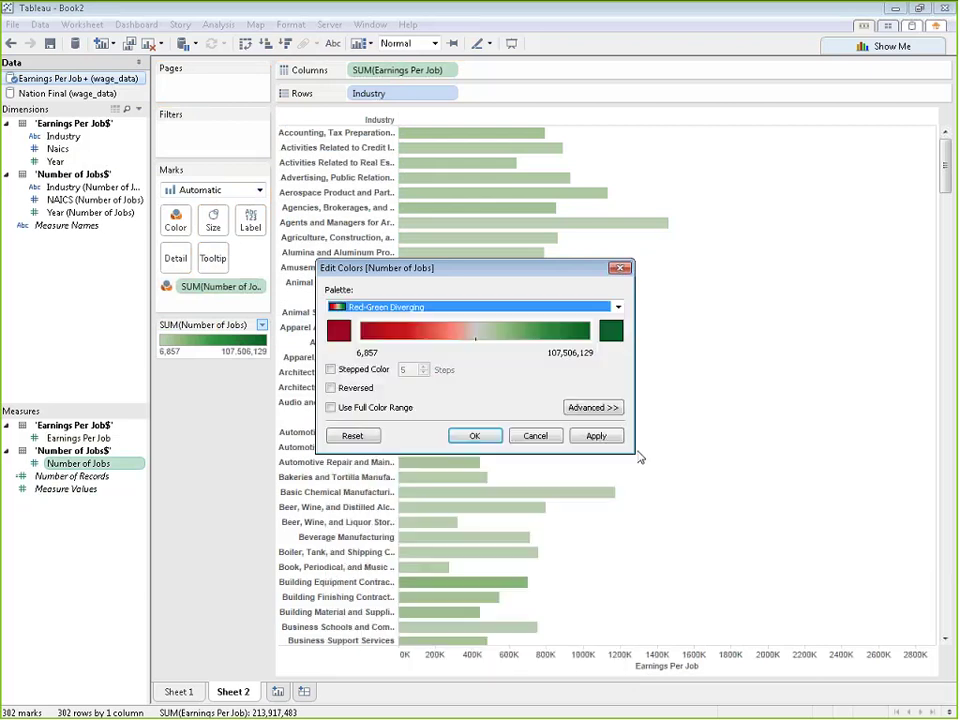
pyautogui.click(597, 436)
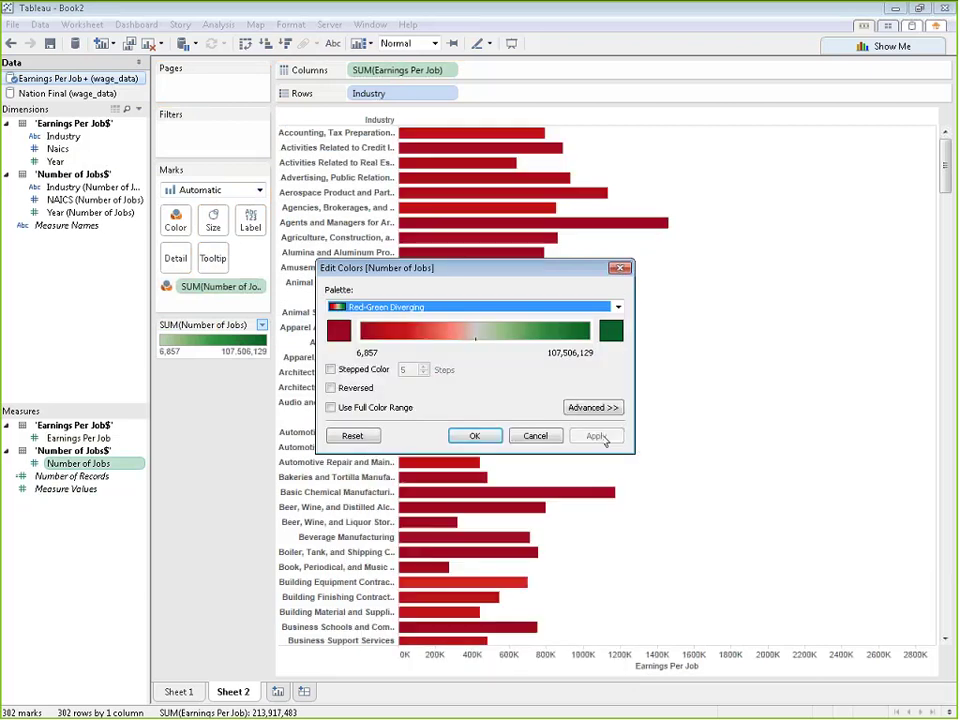
pyautogui.click(475, 437)
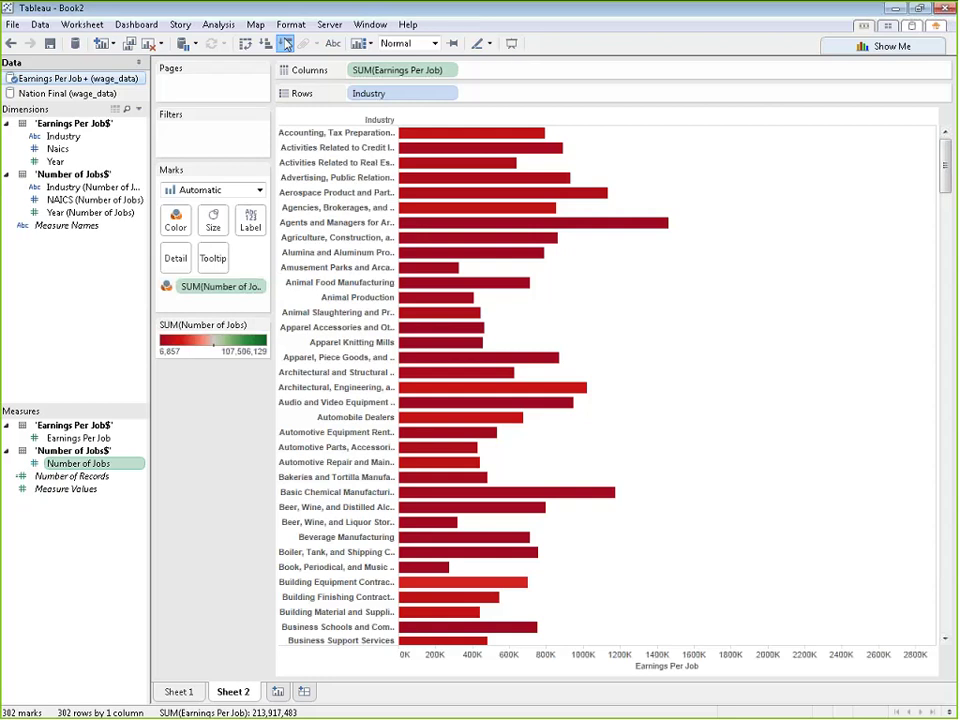
# Sort the industries in descending order by Earnings Per Job and look through the coloured bars
pyautogui.click(285, 43)
pyautogui.scroll(-10, 905, 414)
pyautogui.scroll(-20, 905, 414)
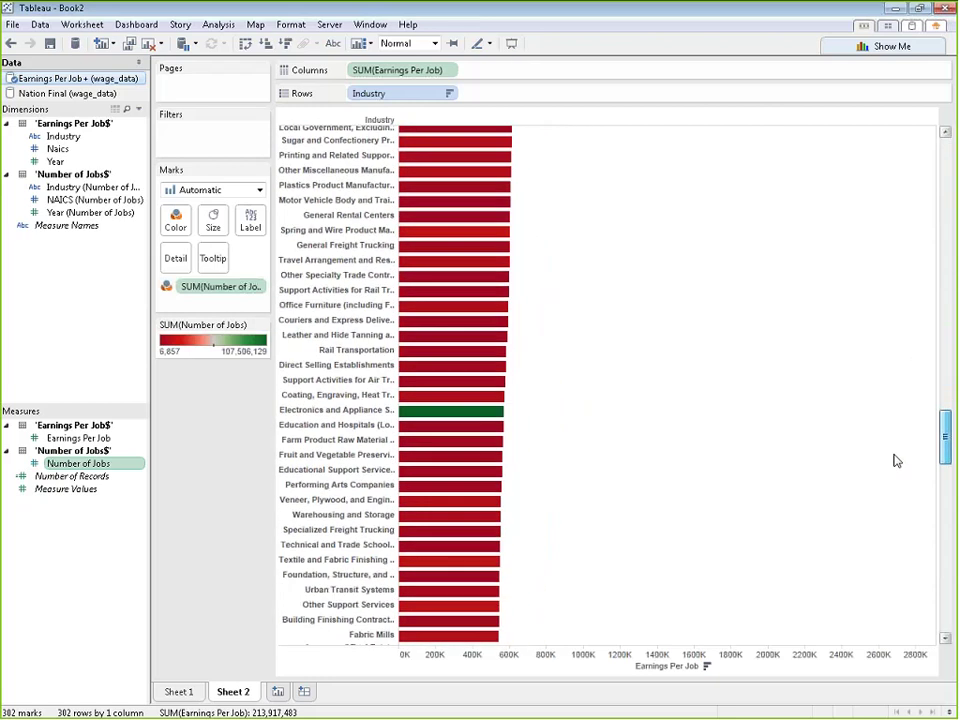
pyautogui.scroll(20, 871, 578)
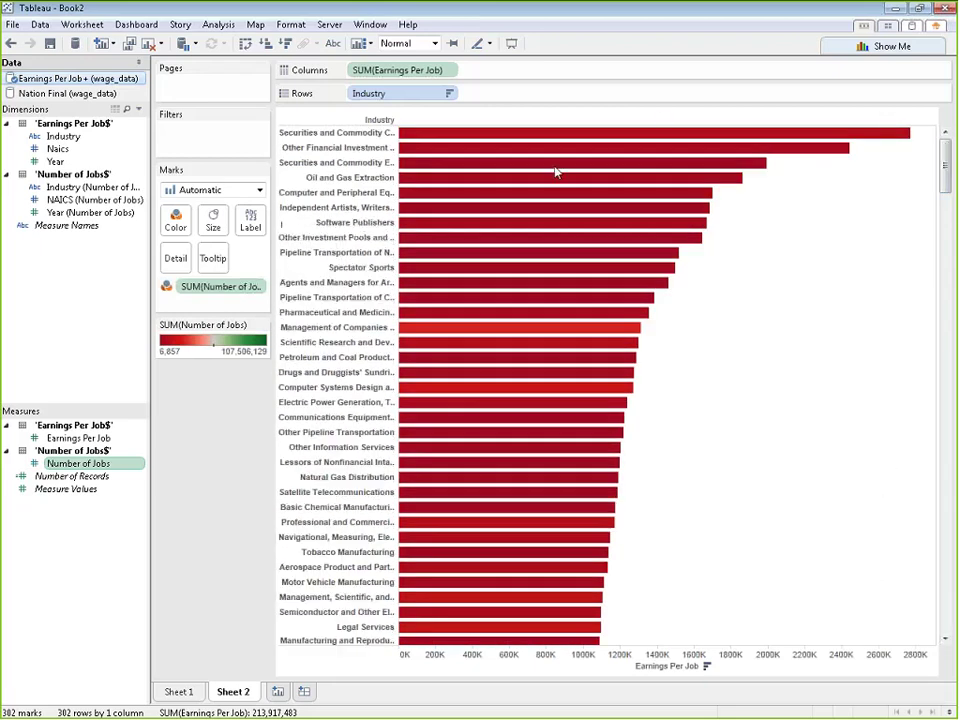
# Replace Earnings Per Job on columns with Number of Jobs and colour the bars by Earnings Per Job instead
pyautogui.moveTo(205, 286); pyautogui.dragTo(383, 83)
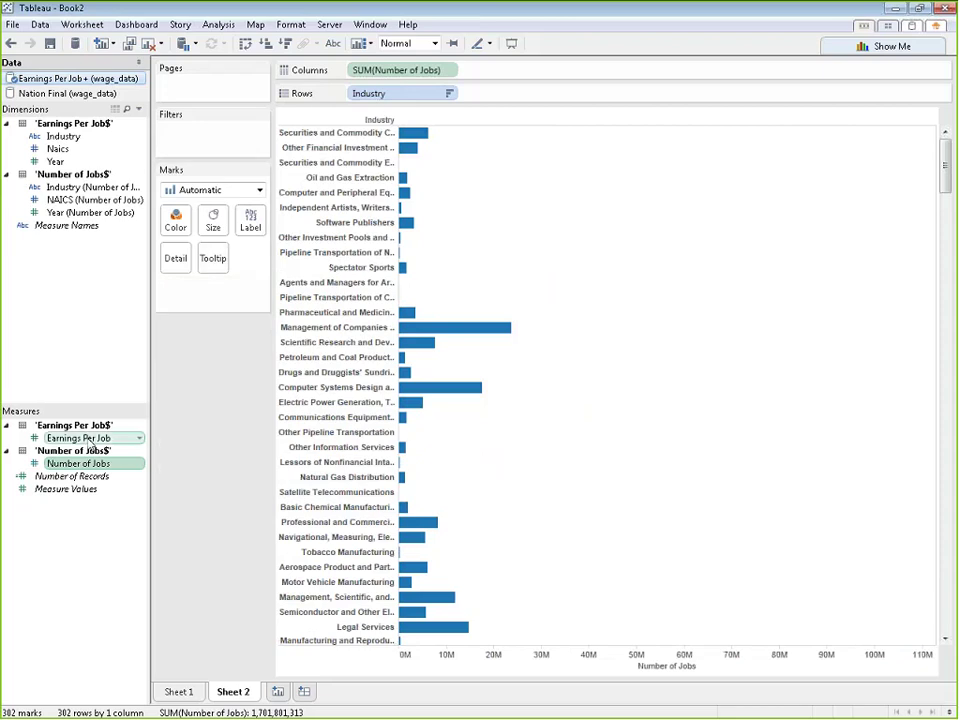
pyautogui.moveTo(78, 438); pyautogui.dragTo(180, 214)
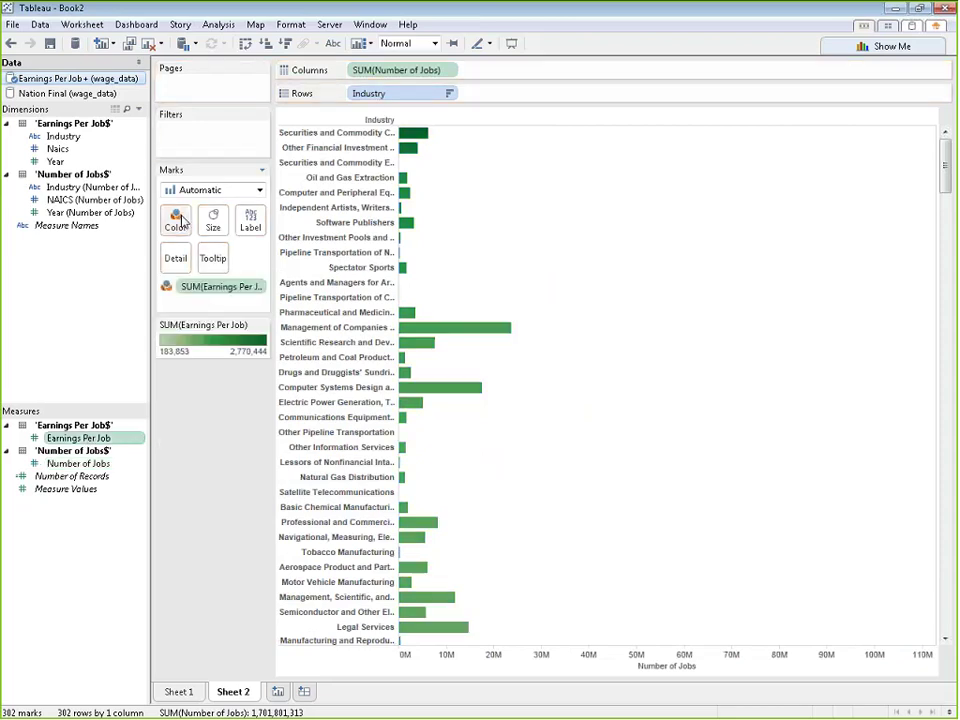
# Change the Earnings Per Job colour palette to Red-Green Diverging
pyautogui.click(261, 325)
pyautogui.click(247, 343)
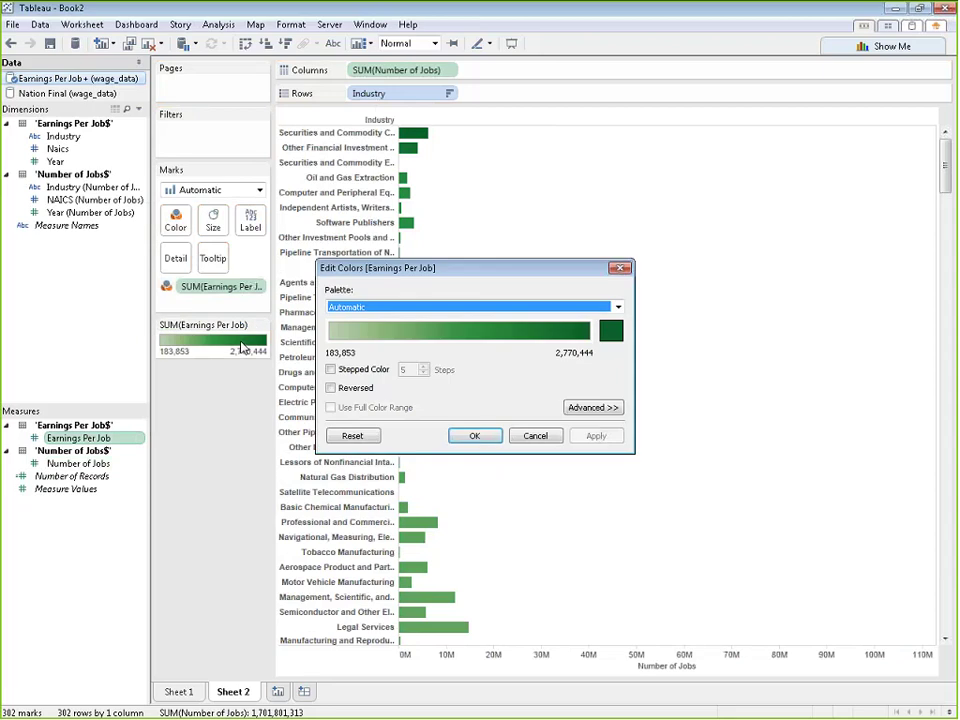
pyautogui.click(616, 307)
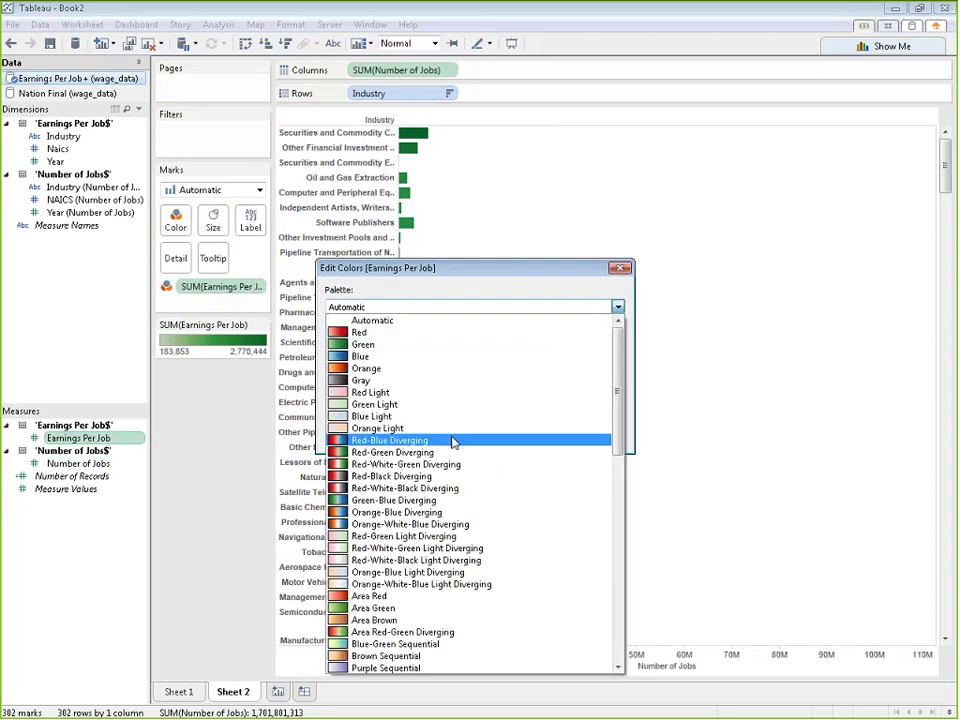
pyautogui.click(456, 439)
pyautogui.click(597, 436)
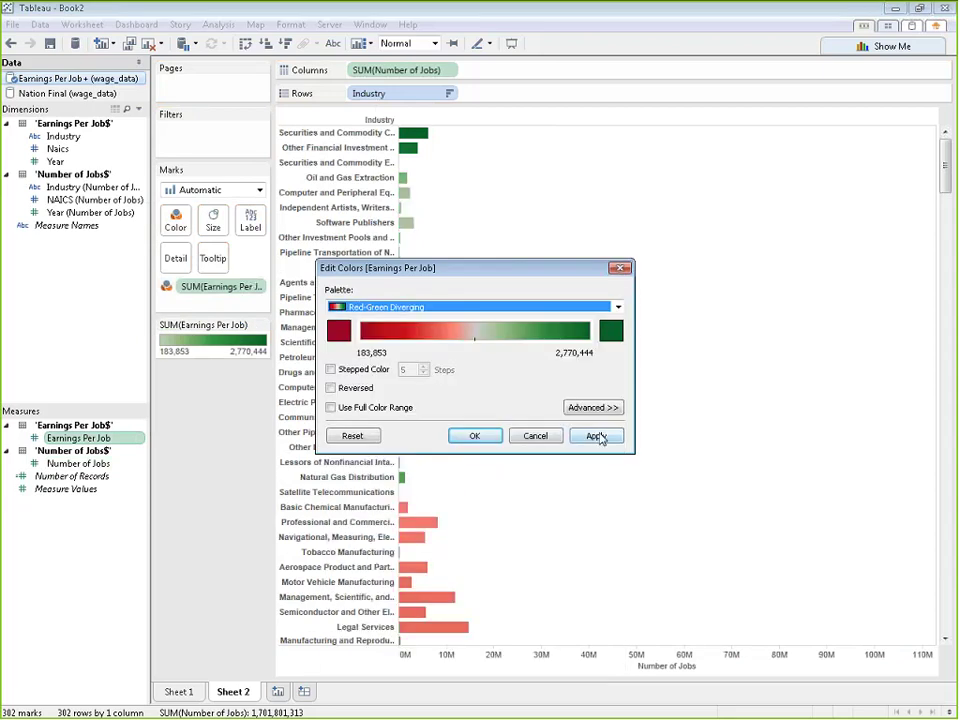
pyautogui.click(490, 438)
# Sort the industries in descending order by Number of Jobs and inspect the details of the longest bar
pyautogui.click(285, 43)
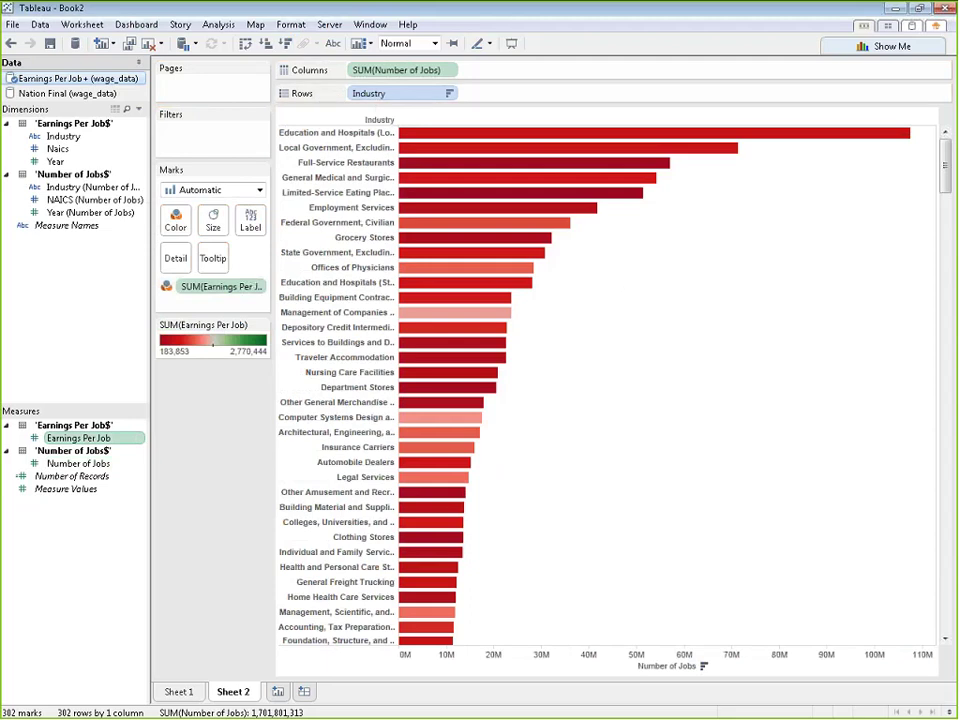
pyautogui.moveTo(438, 137)
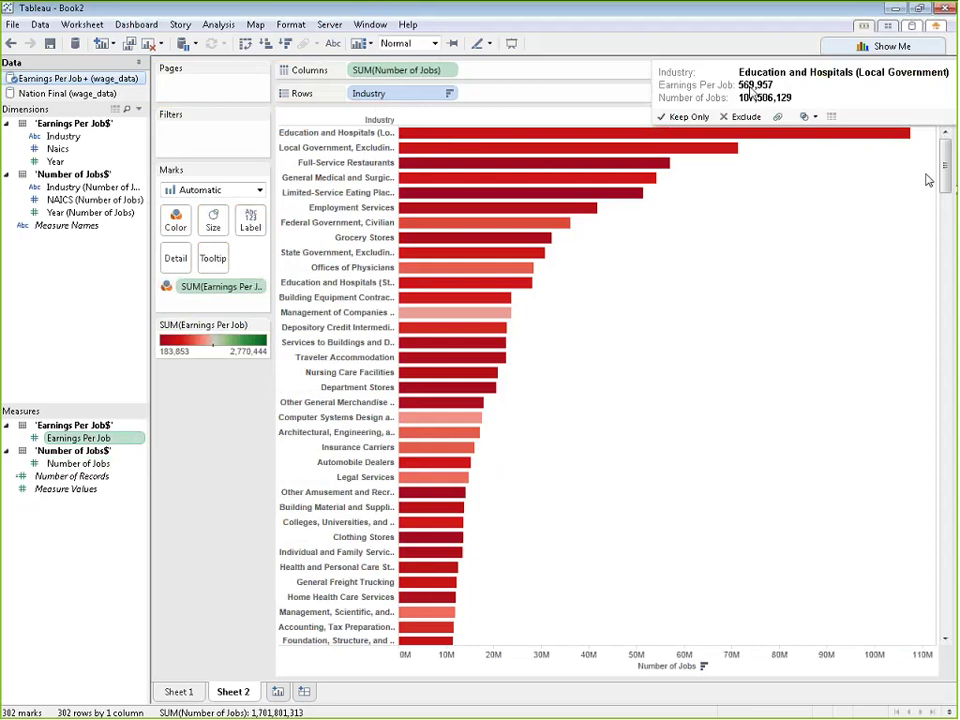
pyautogui.scroll(-20, 927, 180)
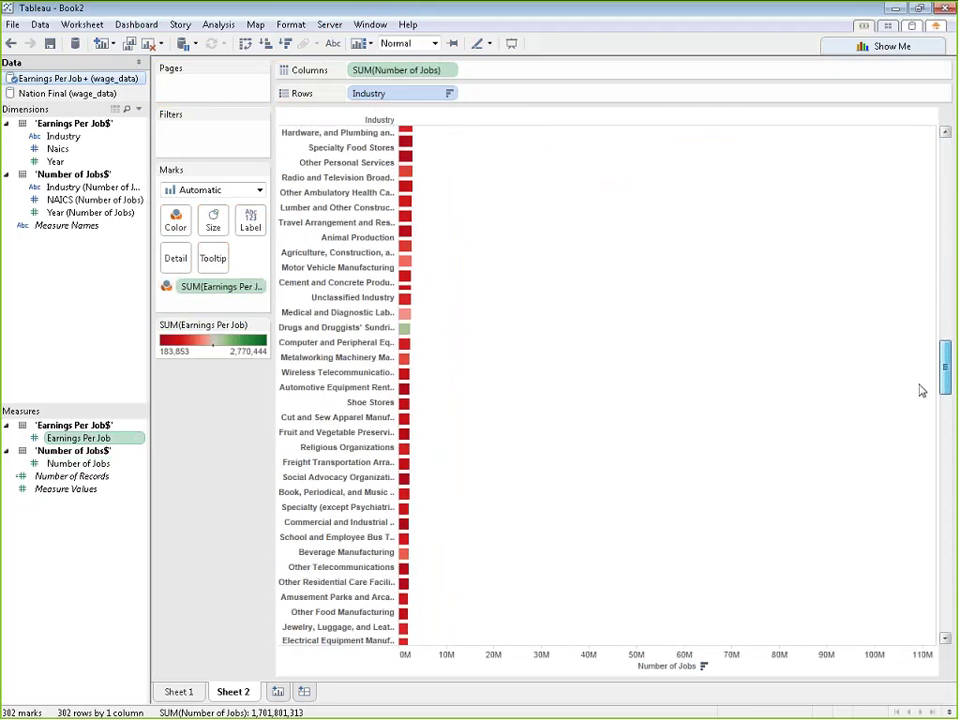
pyautogui.scroll(-10, 921, 390)
pyautogui.scroll(20, 926, 630)
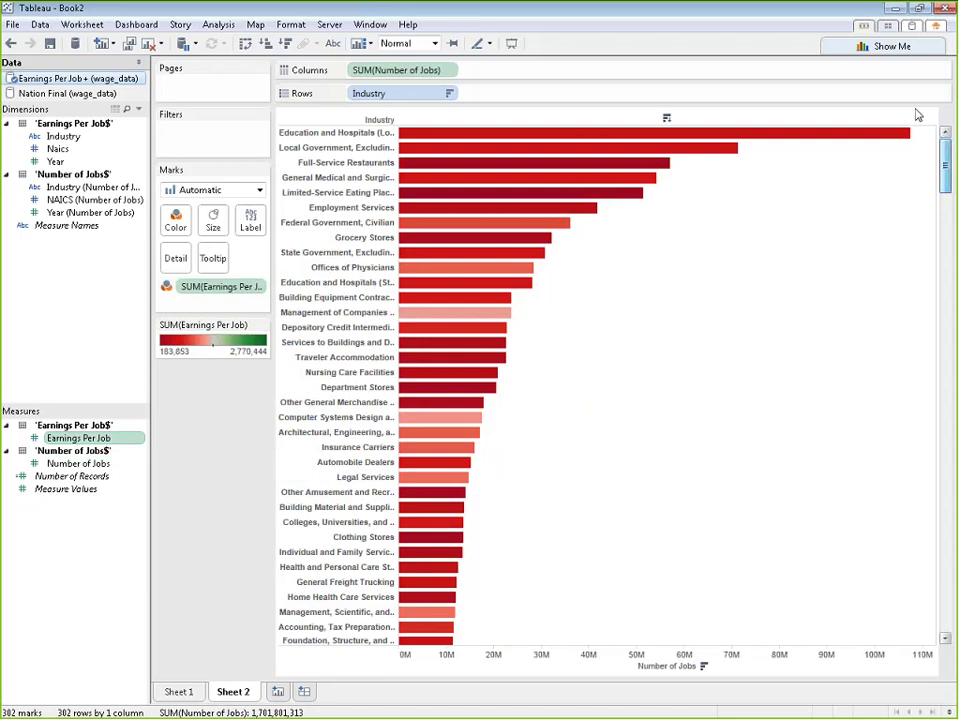
pyautogui.moveTo(630, 140)
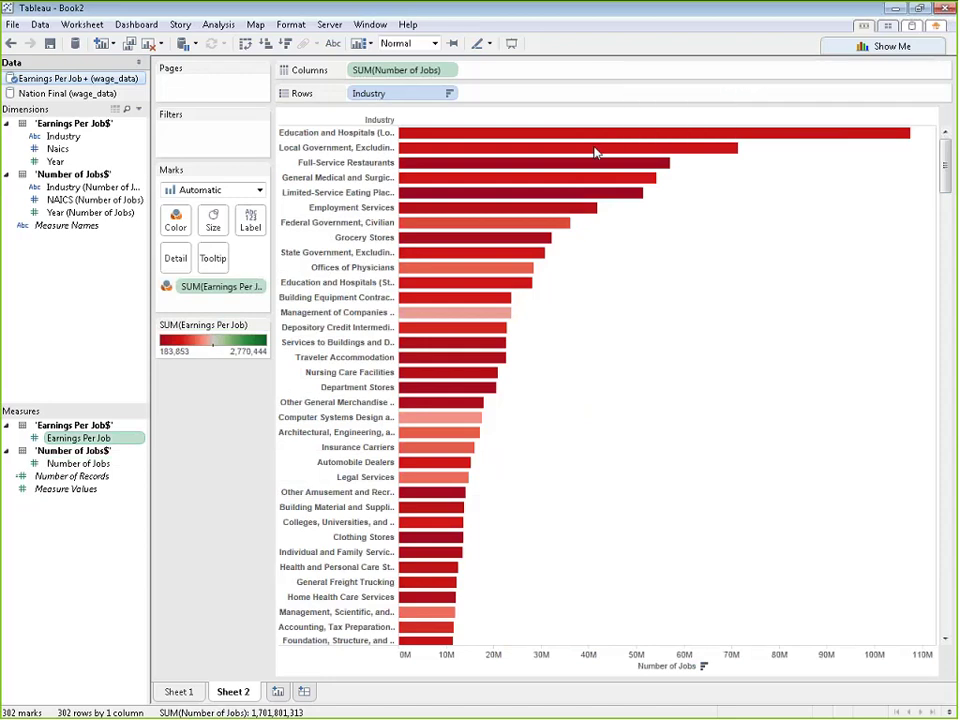
pyautogui.moveTo(594, 152)
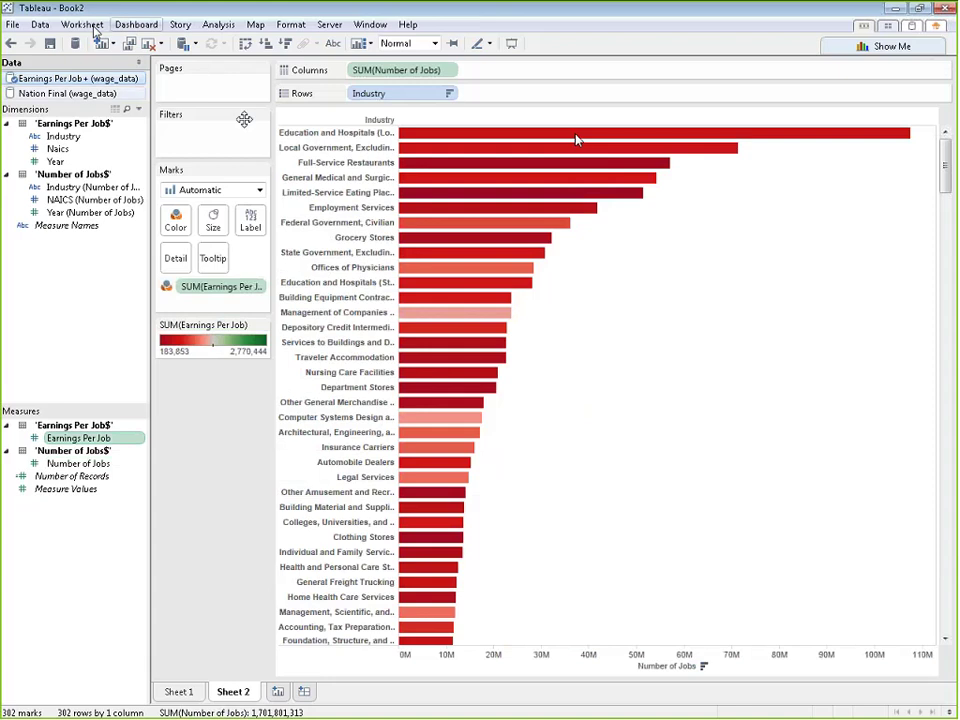
pyautogui.moveTo(483, 144)
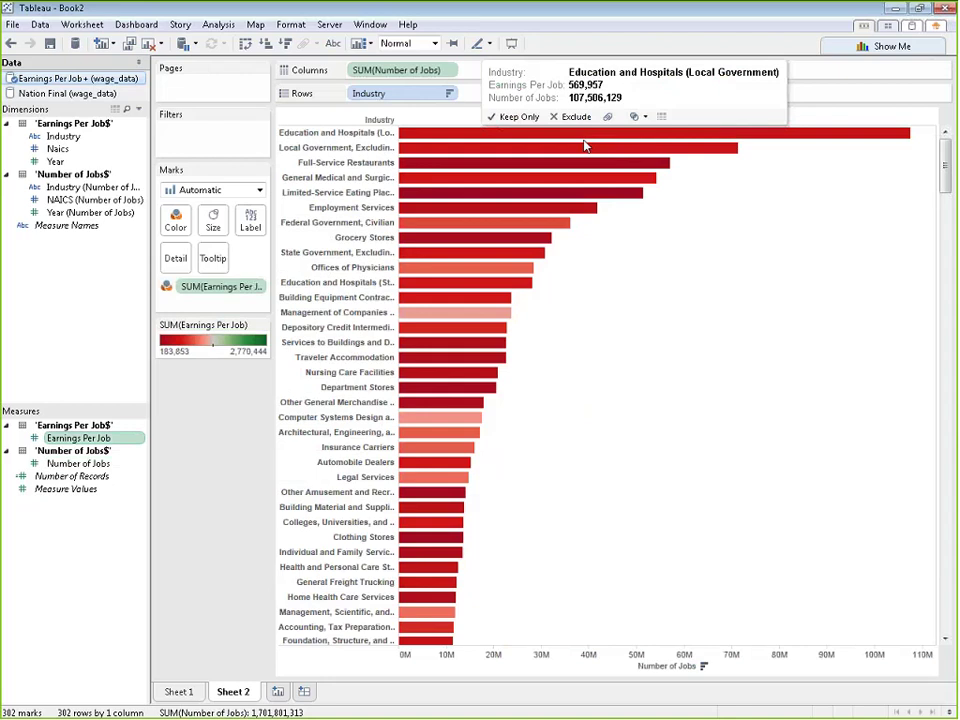
# Show a quick filter for Year, limit it to 2013, and review the filtered industry bars
pyautogui.rightClick(60, 164)
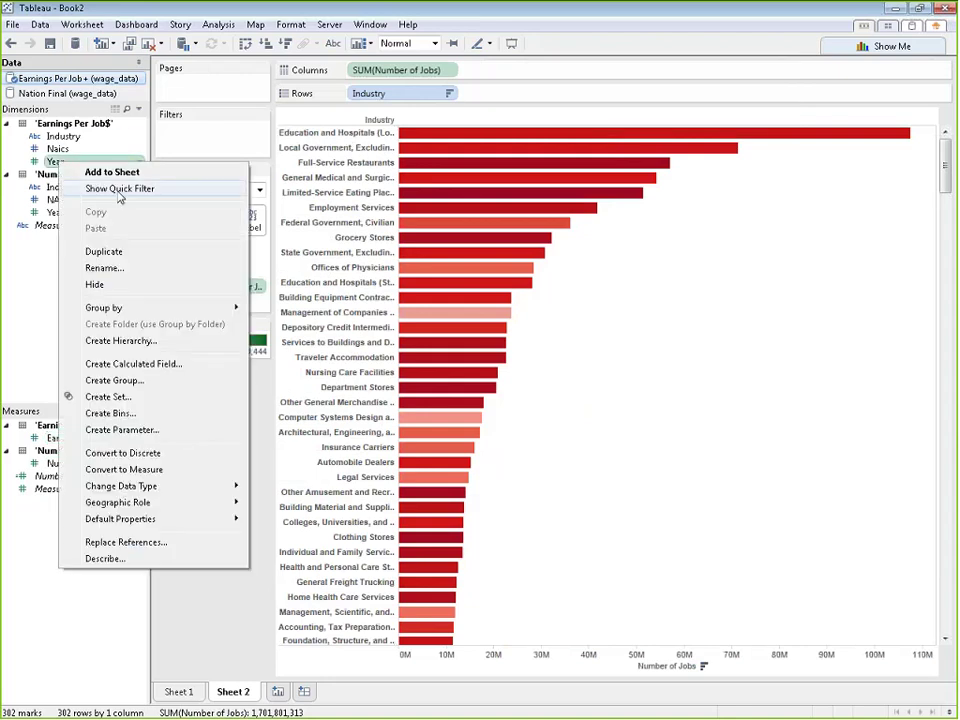
pyautogui.click(90, 188)
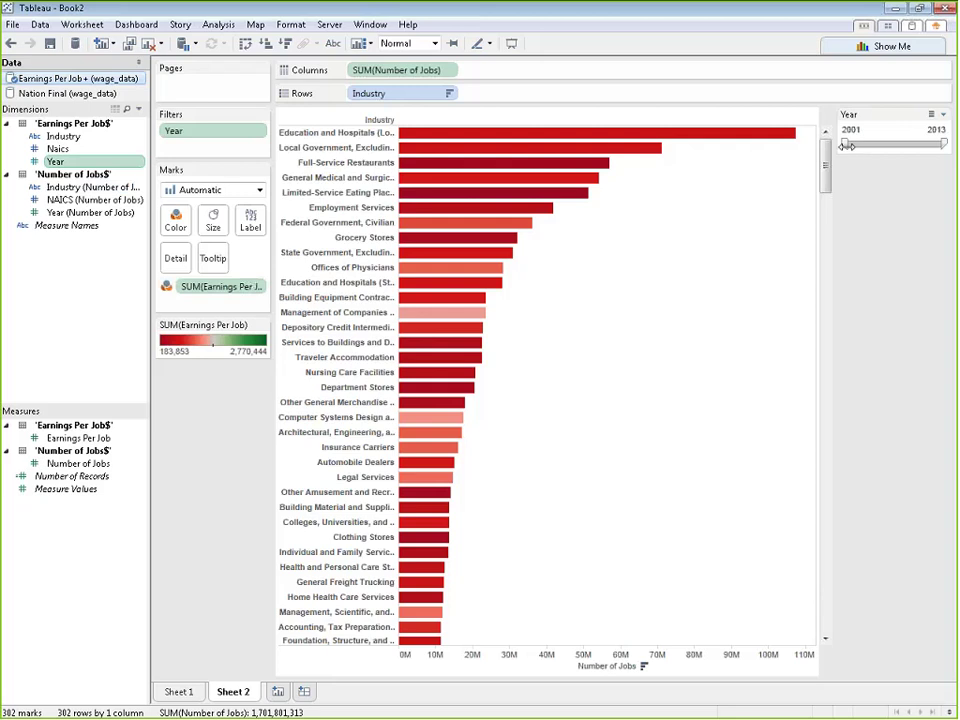
pyautogui.moveTo(846, 144); pyautogui.dragTo(940, 144)
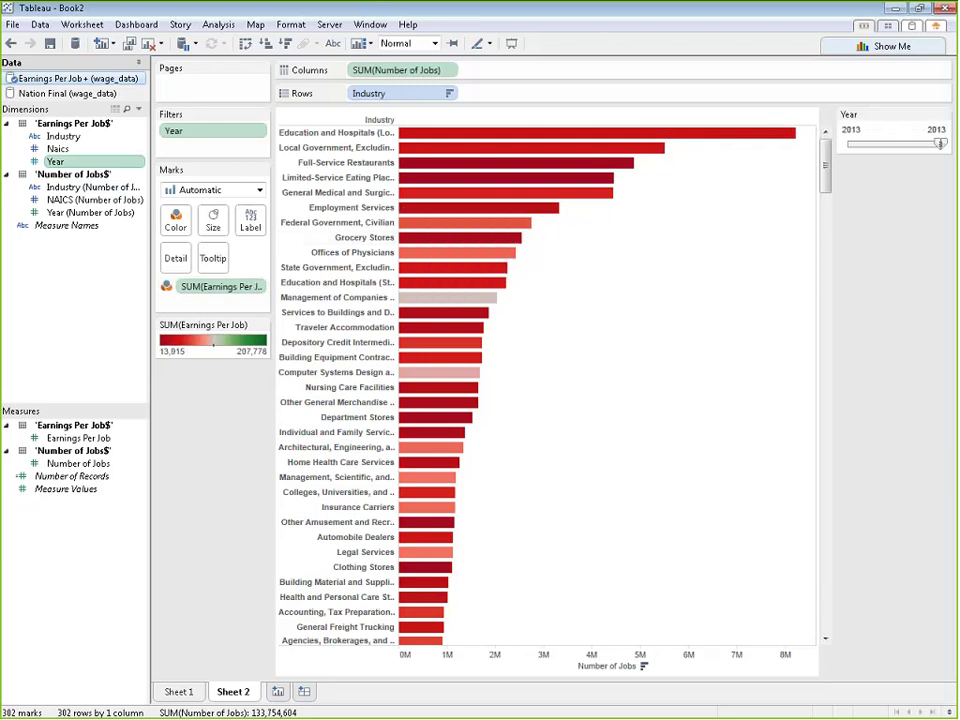
pyautogui.scroll(-20, 605, 400)
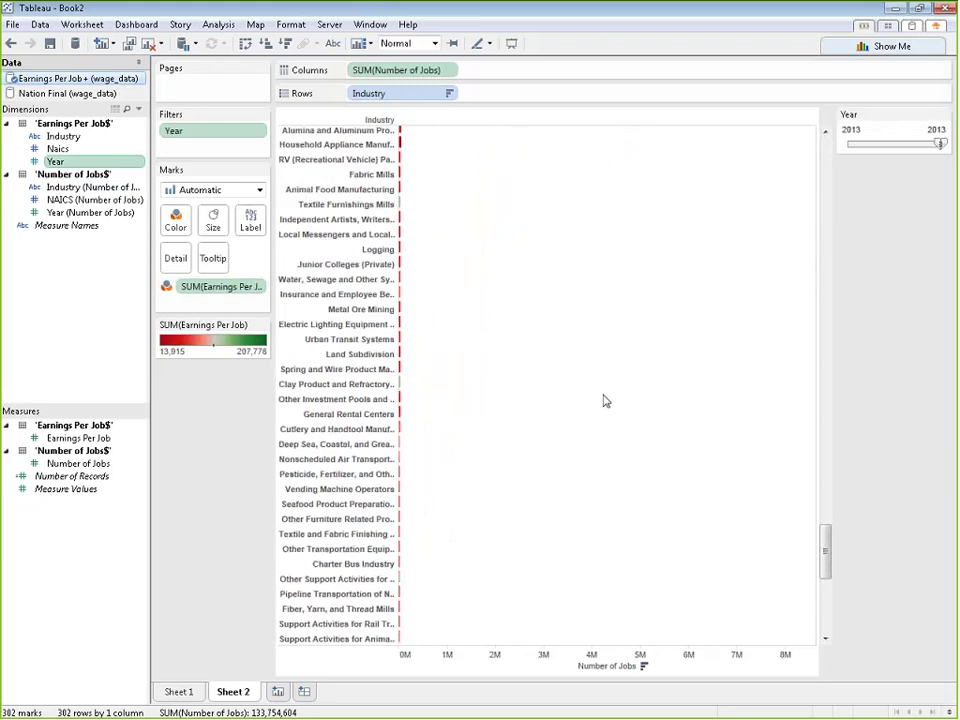
pyautogui.scroll(20, 605, 398)
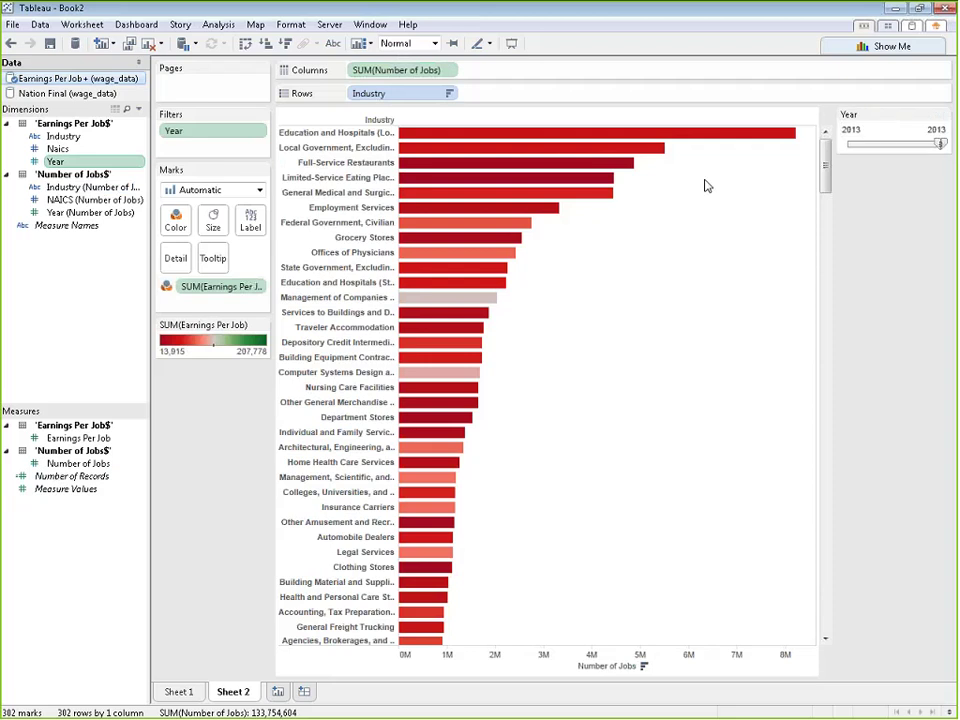
# Remove the Earnings Per Job colouring from the Number of Jobs bars
pyautogui.moveTo(627, 136)
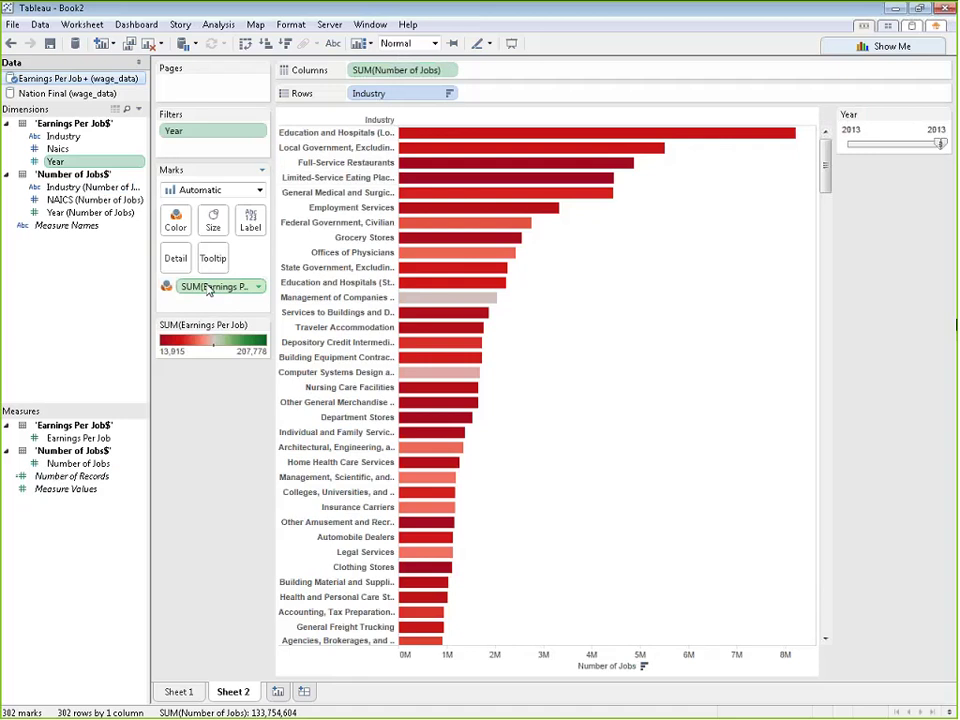
pyautogui.moveTo(228, 286); pyautogui.dragTo(44, 306)
pyautogui.moveTo(785, 132)
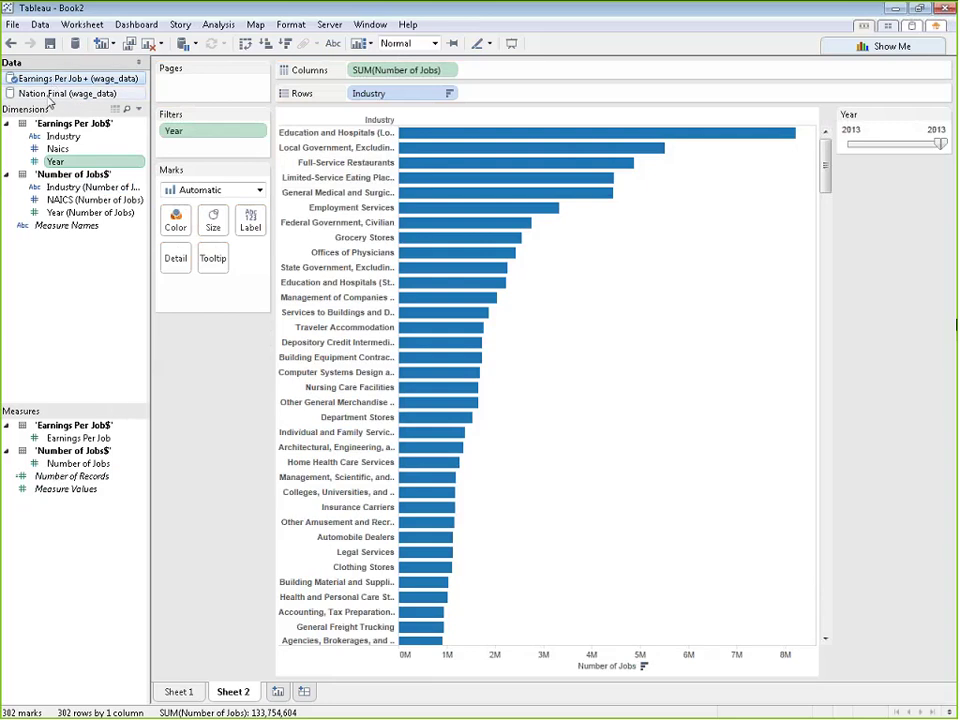
# Check the Industry linking field in the Nation Final data source, then return to the joined Earnings Per Job+ source
pyautogui.click(42, 93)
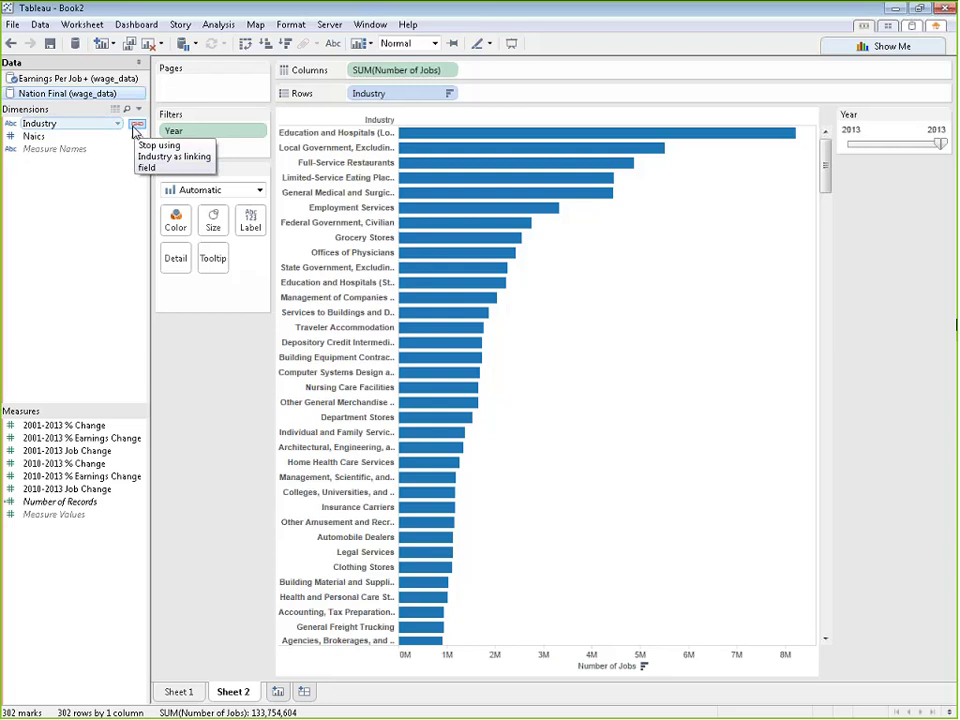
pyautogui.click(45, 78)
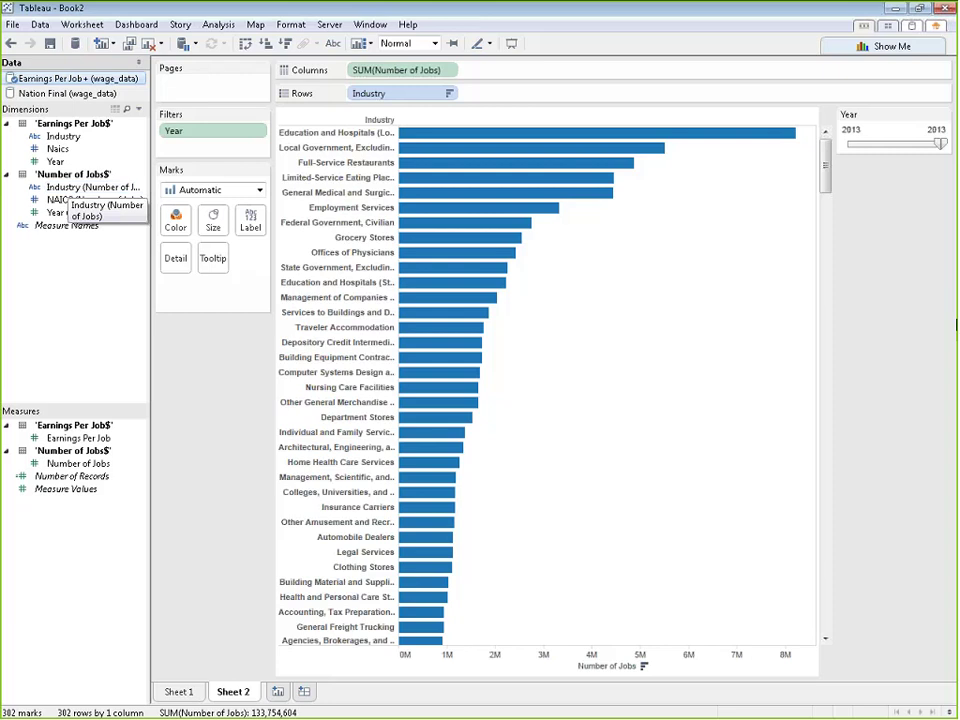
# Colour the Number of Jobs bars by 2001-2013 % Change from the Nation Final data source
pyautogui.click(40, 92)
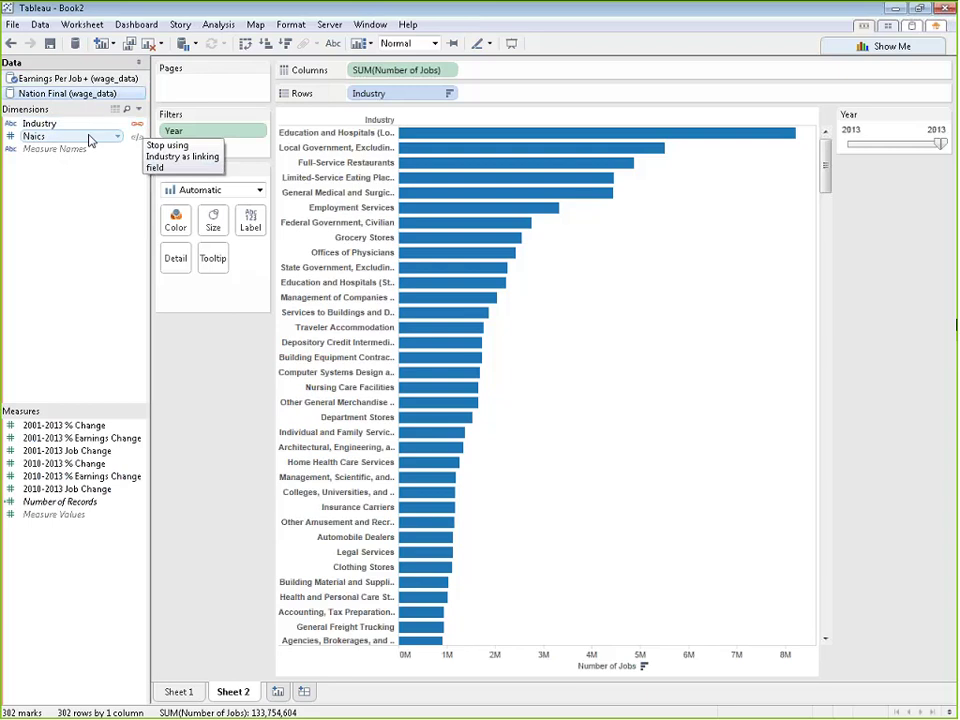
pyautogui.click(43, 78)
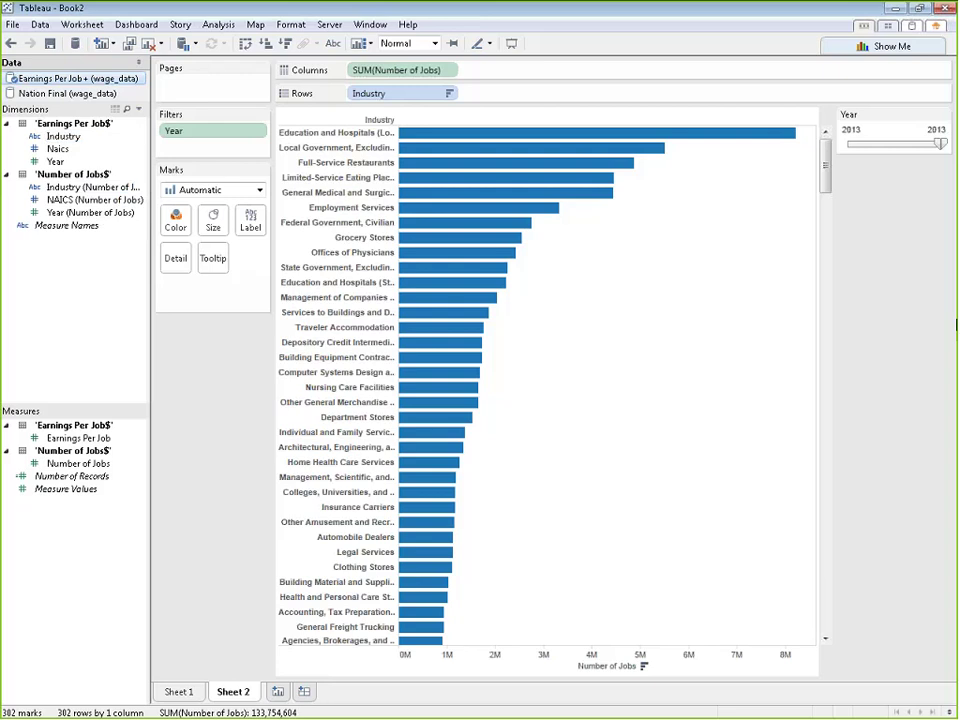
pyautogui.click(66, 93)
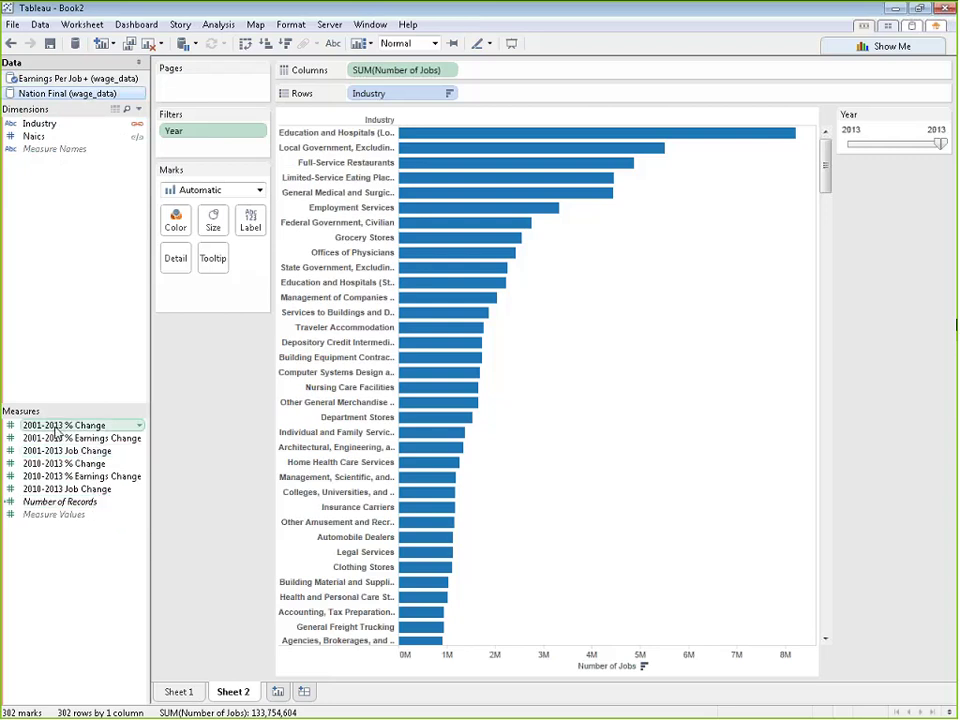
pyautogui.moveTo(88, 428); pyautogui.dragTo(175, 231)
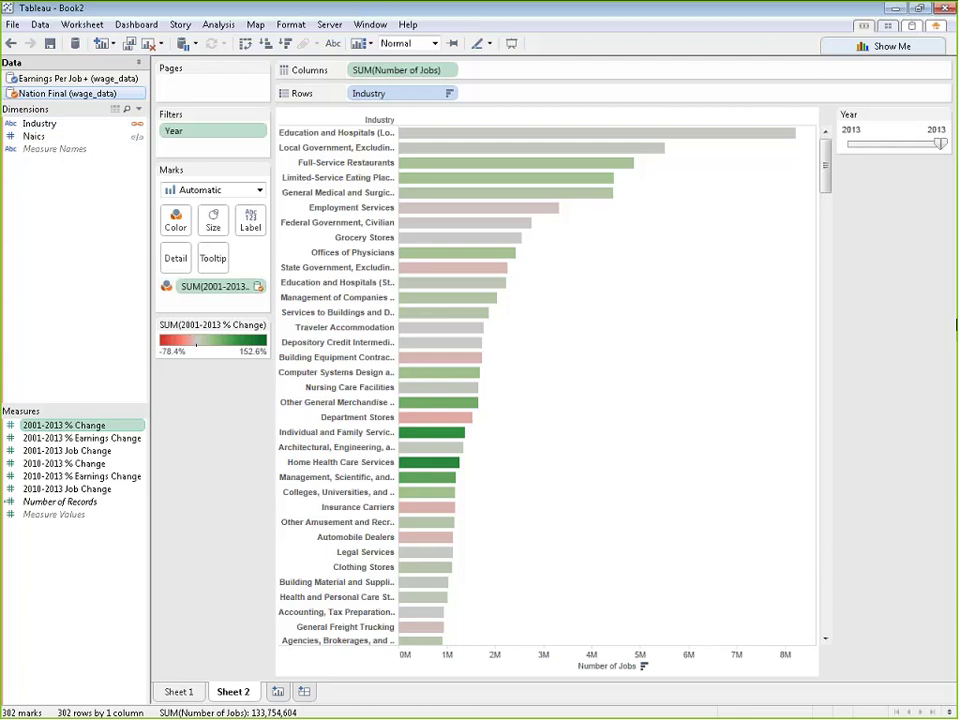
# Inspect the details of the two longest bars, starting with Education and Hospitals (Local Government)
pyautogui.moveTo(821, 165); pyautogui.dragTo(774, 137)
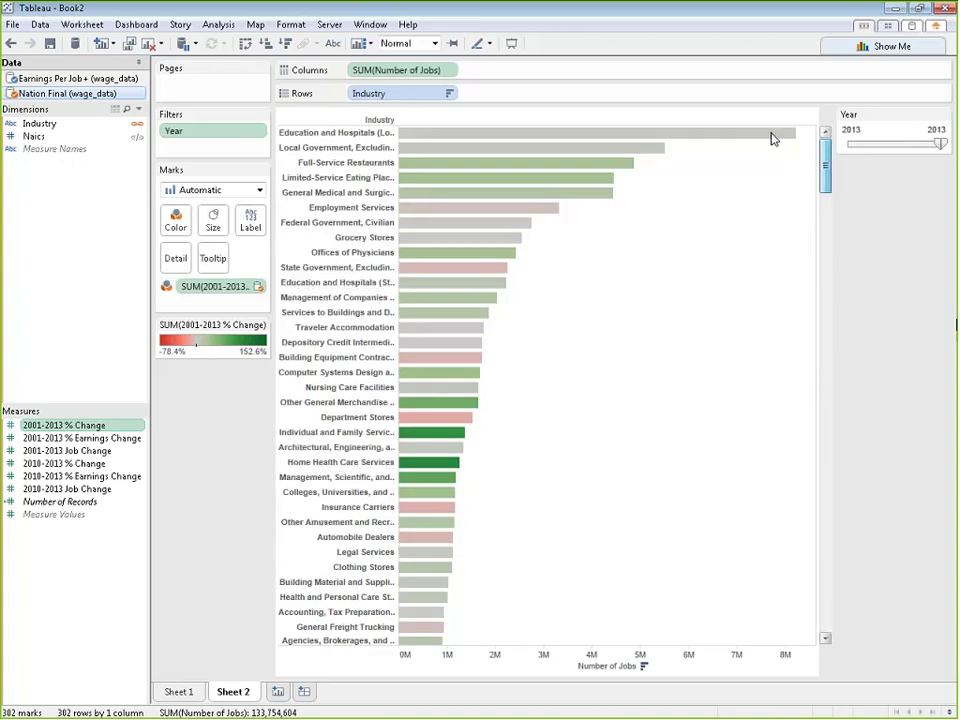
pyautogui.moveTo(671, 133)
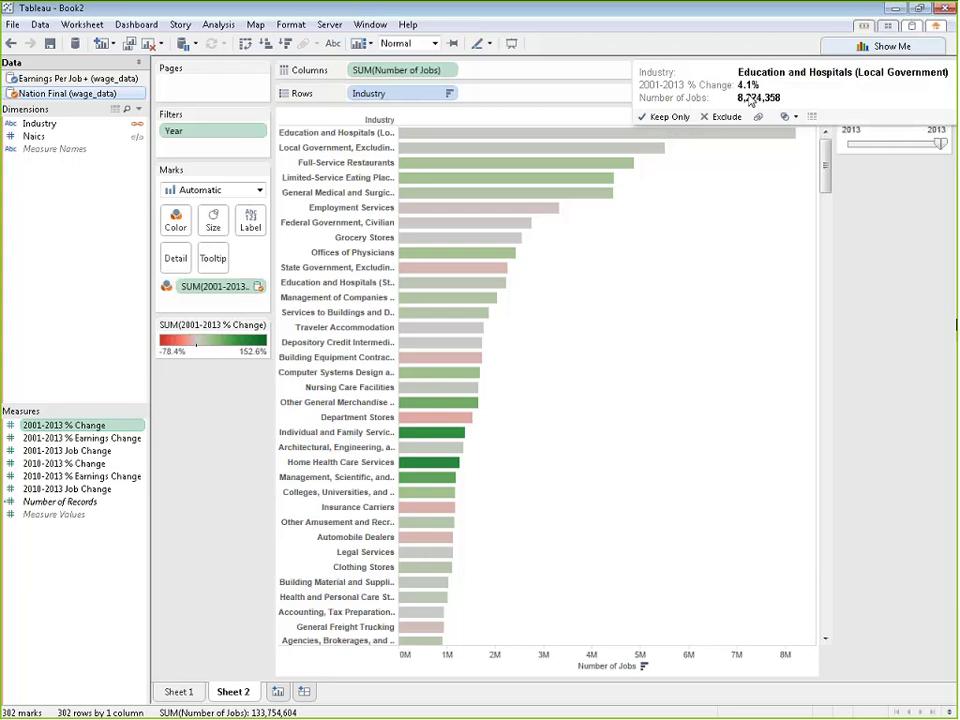
pyautogui.moveTo(657, 153)
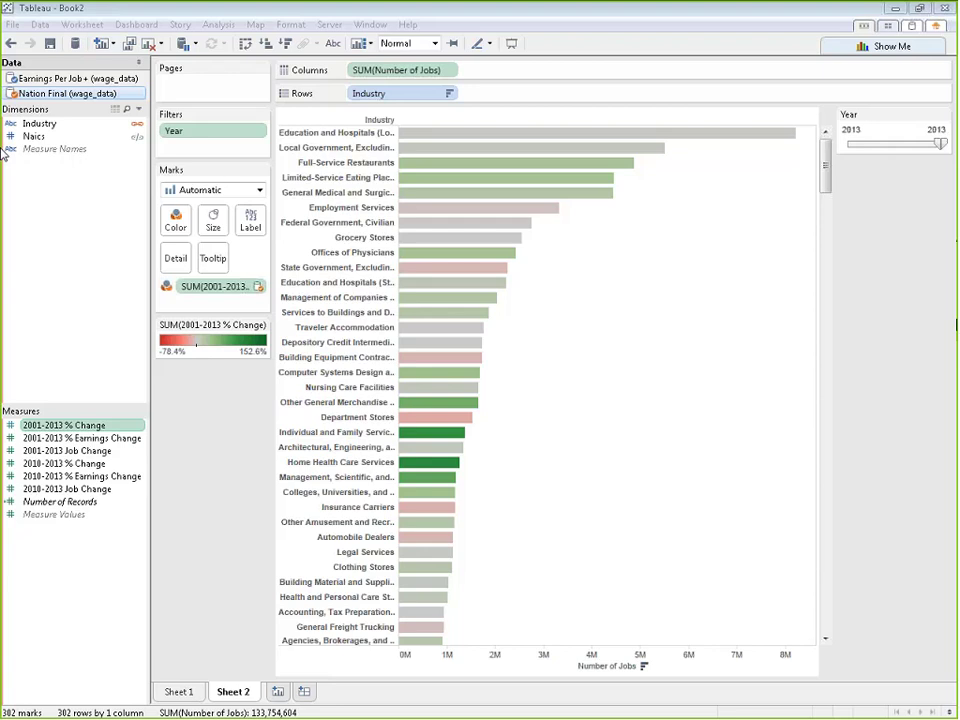
# View the underlying data of the Nation Final source, including its job and earnings change columns
pyautogui.click(140, 78)
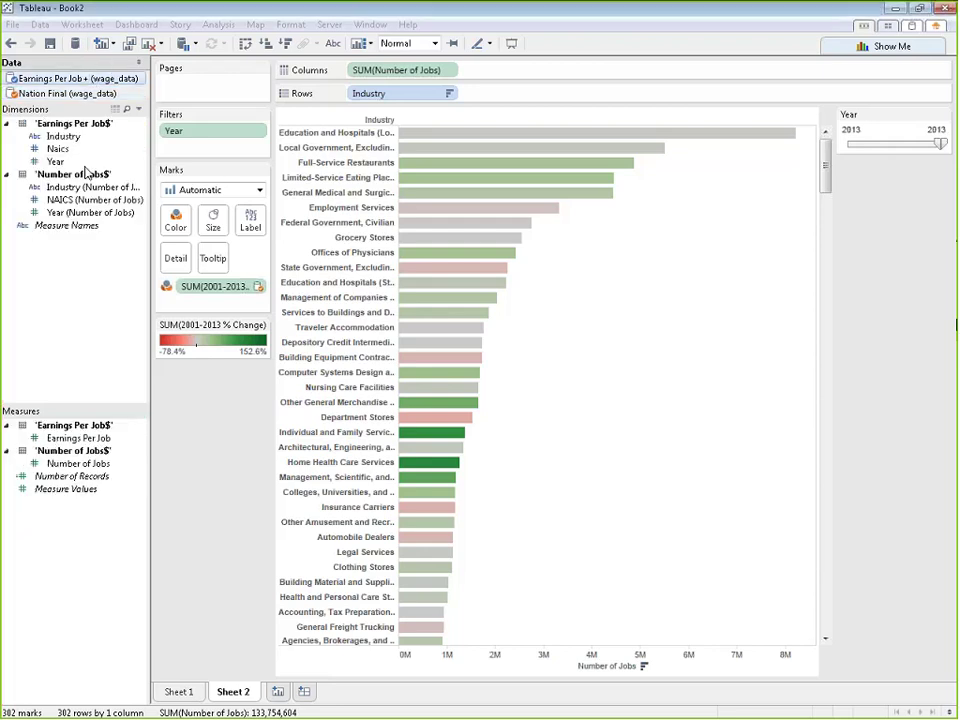
pyautogui.click(25, 92)
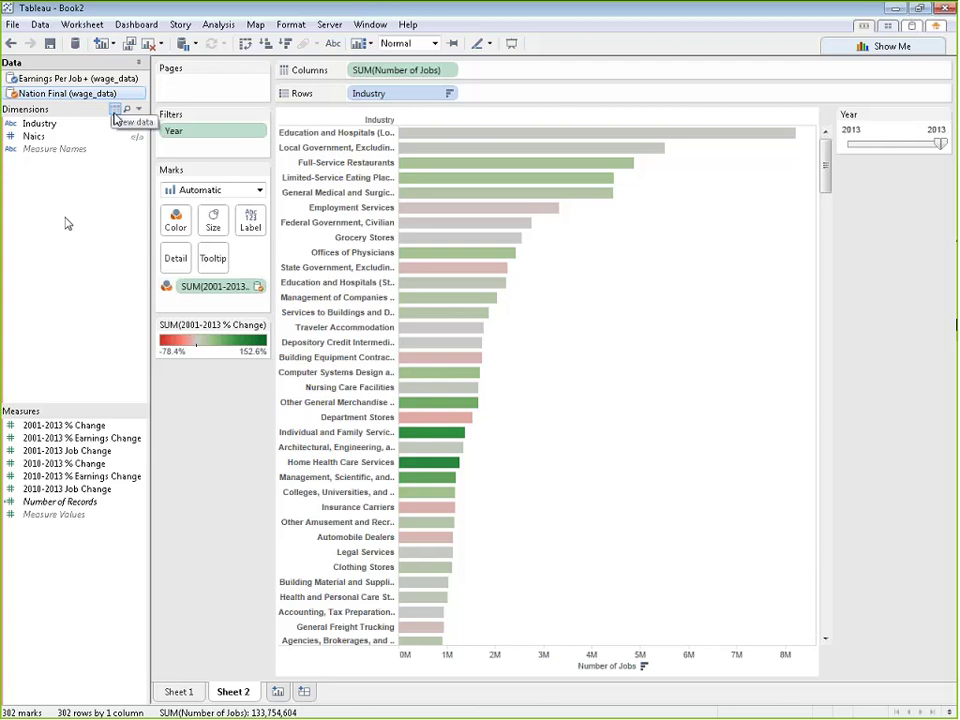
pyautogui.click(116, 110)
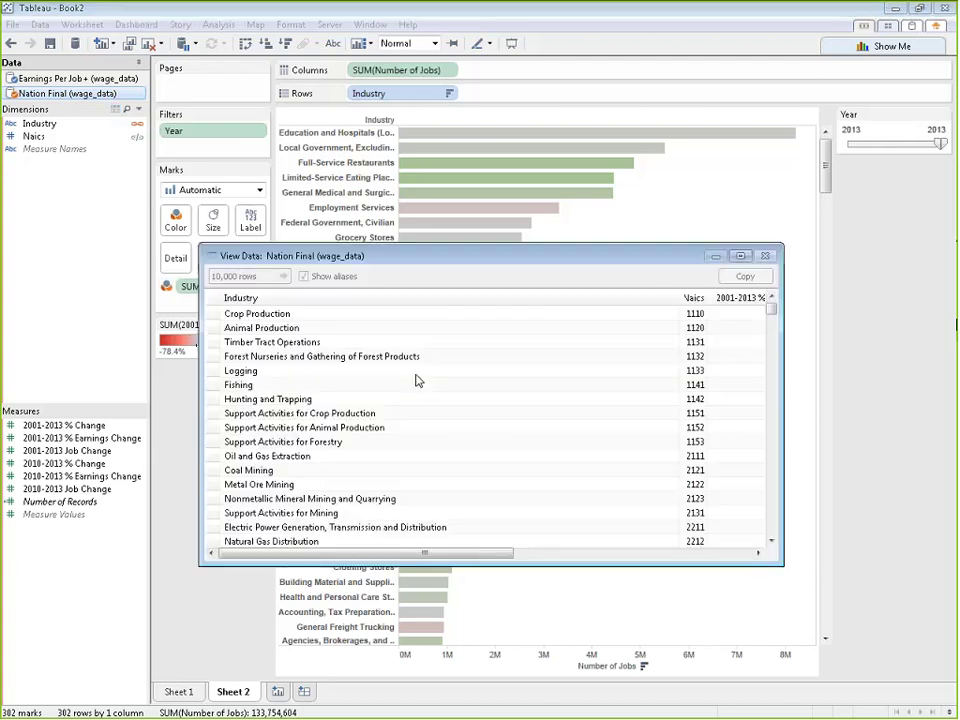
pyautogui.moveTo(490, 560); pyautogui.dragTo(726, 566)
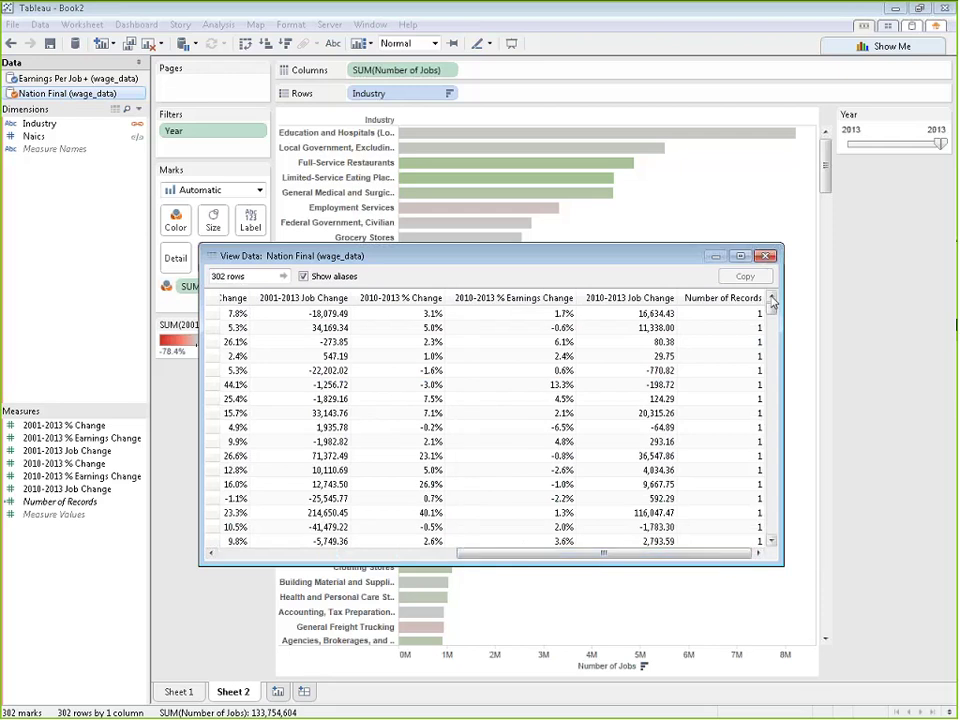
pyautogui.click(765, 256)
# View the underlying data of the joined Earnings Per Job+ source, including its year, earnings and job columns
pyautogui.click(110, 78)
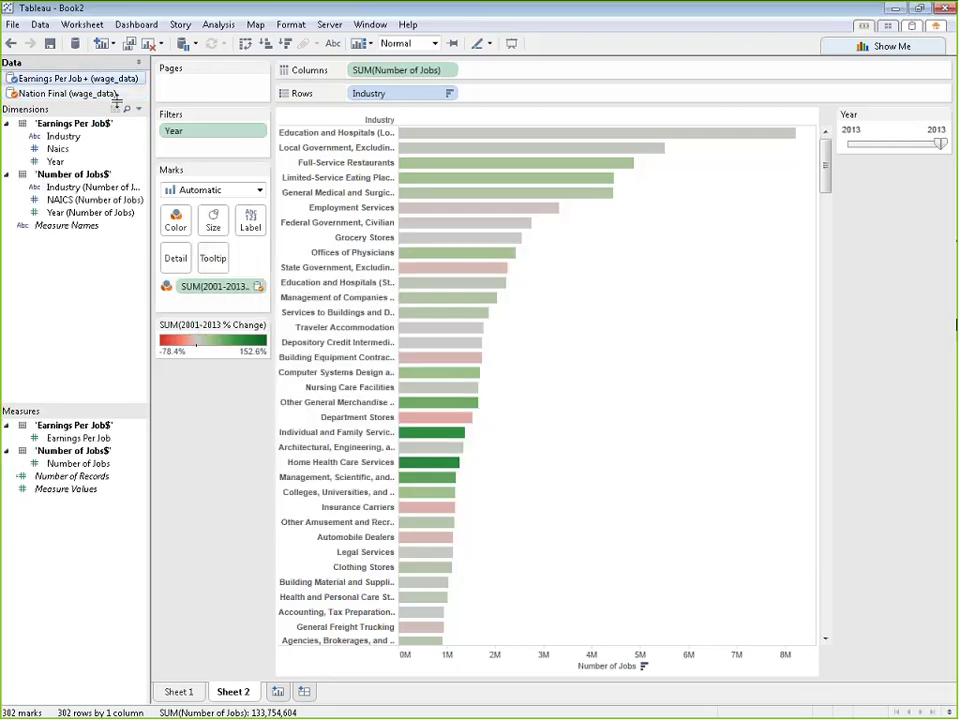
pyautogui.click(116, 107)
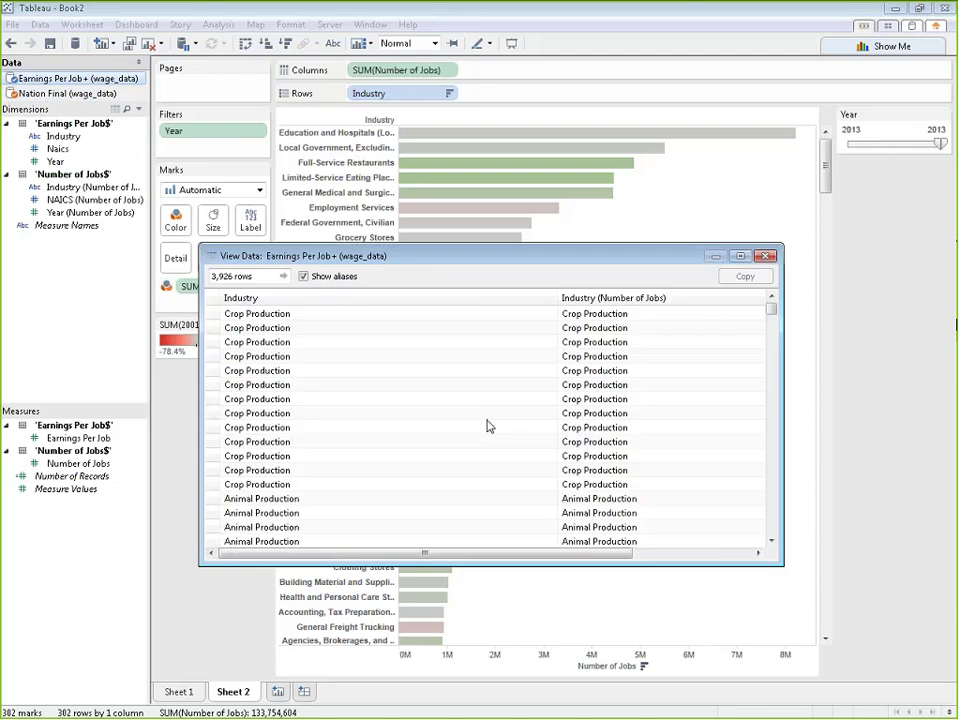
pyautogui.moveTo(480, 552); pyautogui.dragTo(770, 560)
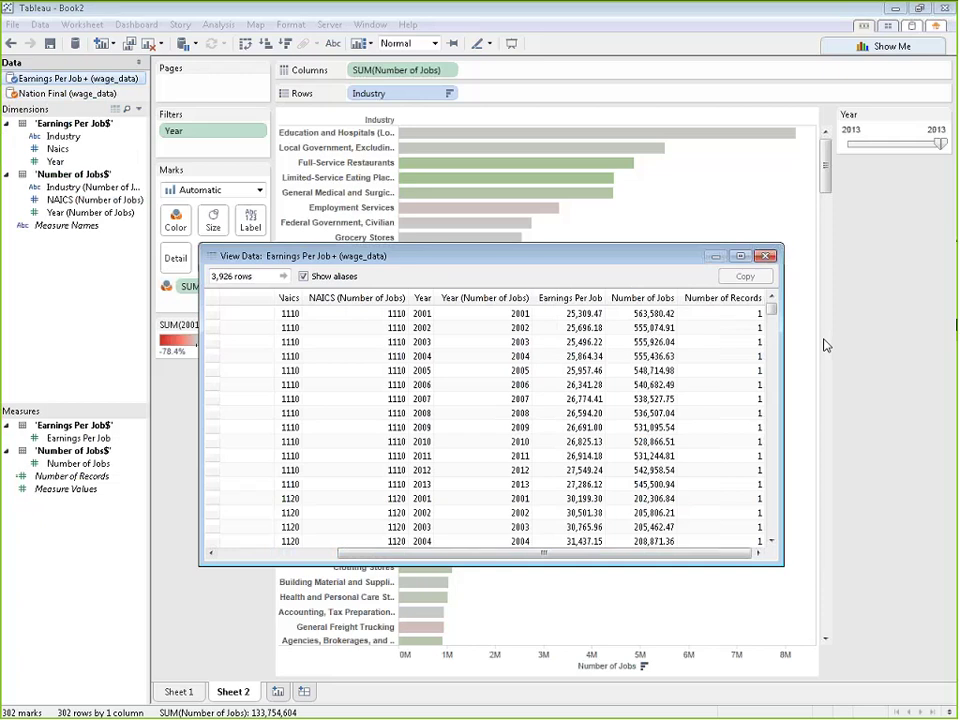
pyautogui.moveTo(771, 313); pyautogui.dragTo(764, 289)
pyautogui.click(764, 256)
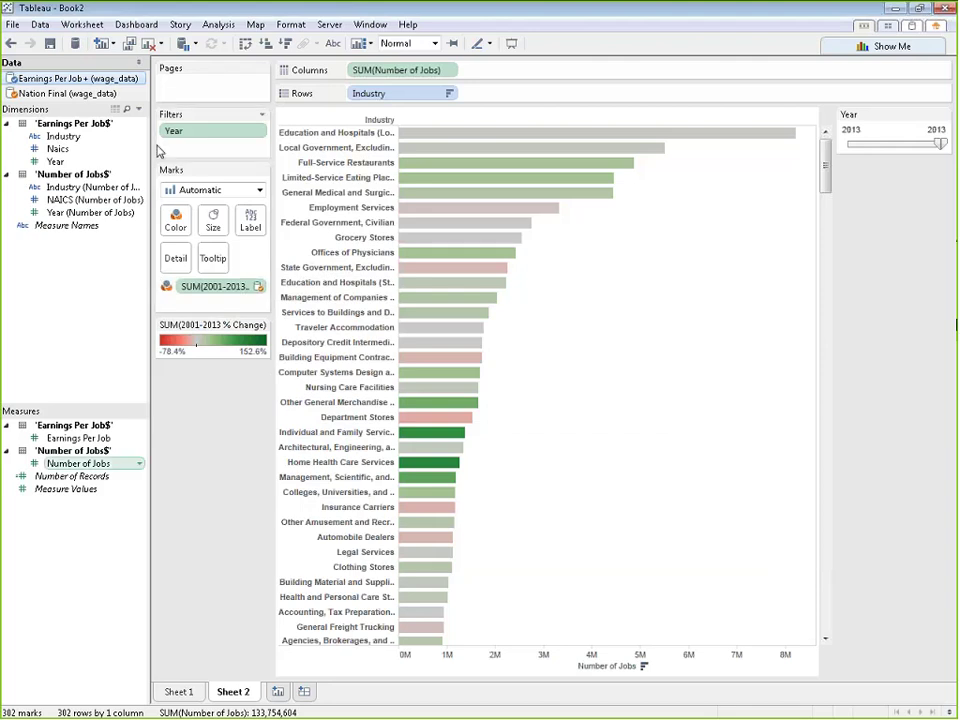
# Start a calculated field named "A lot of jobs?" in Earnings Per Job+, with its editor narrowed and fully in view
pyautogui.rightClick(60, 320)
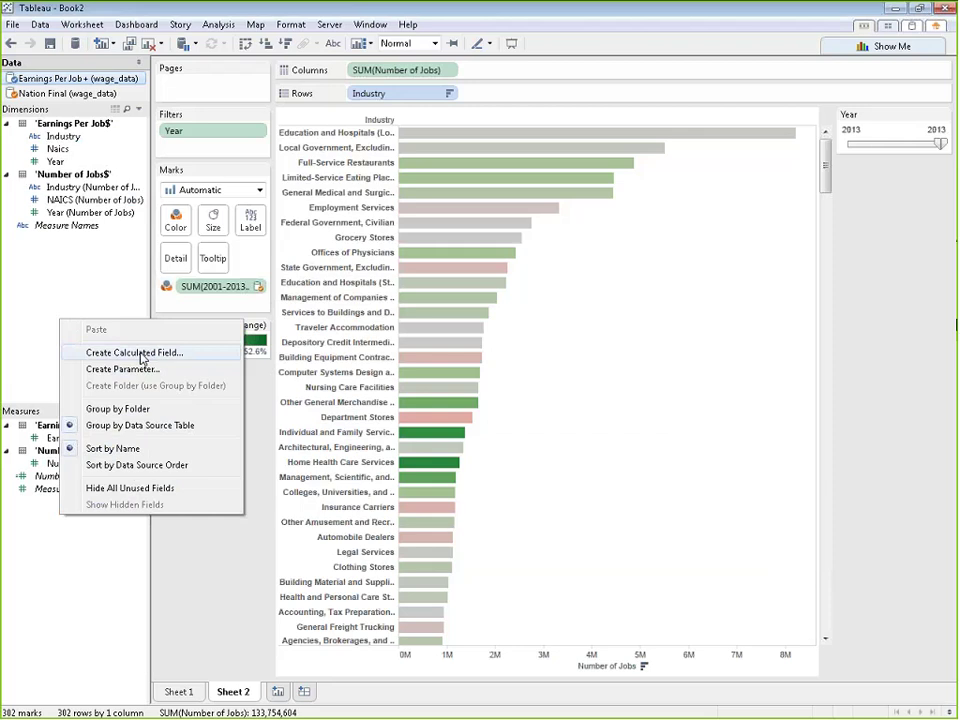
pyautogui.rightClick(53, 303)
pyautogui.click(97, 341)
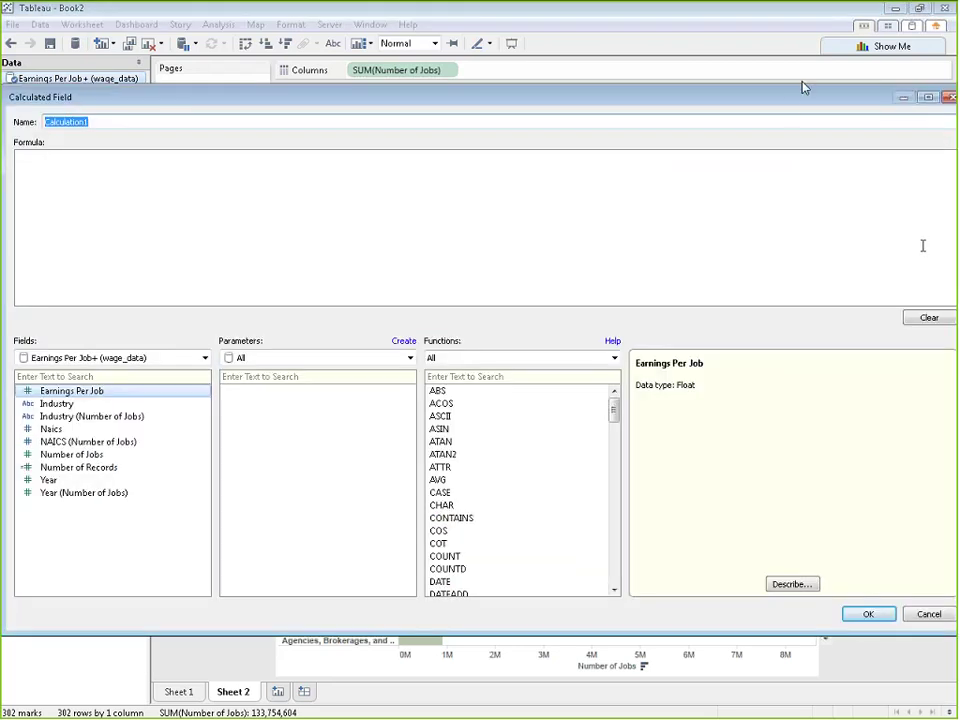
pyautogui.moveTo(790, 108); pyautogui.dragTo(739, 103)
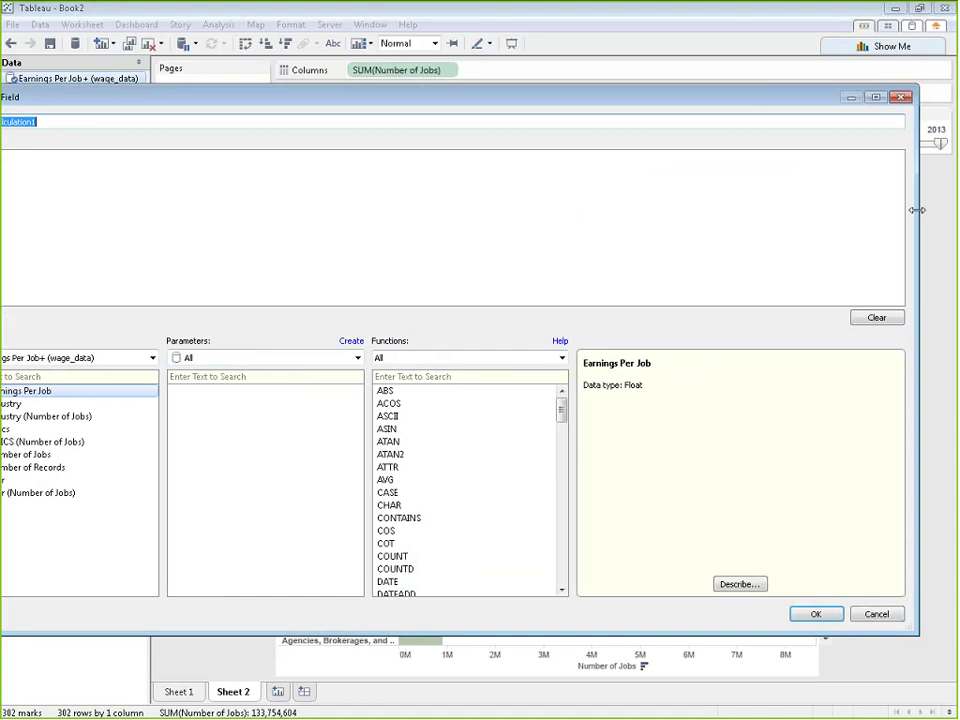
pyautogui.moveTo(918, 214); pyautogui.dragTo(650, 240)
pyautogui.moveTo(510, 96); pyautogui.dragTo(680, 112)
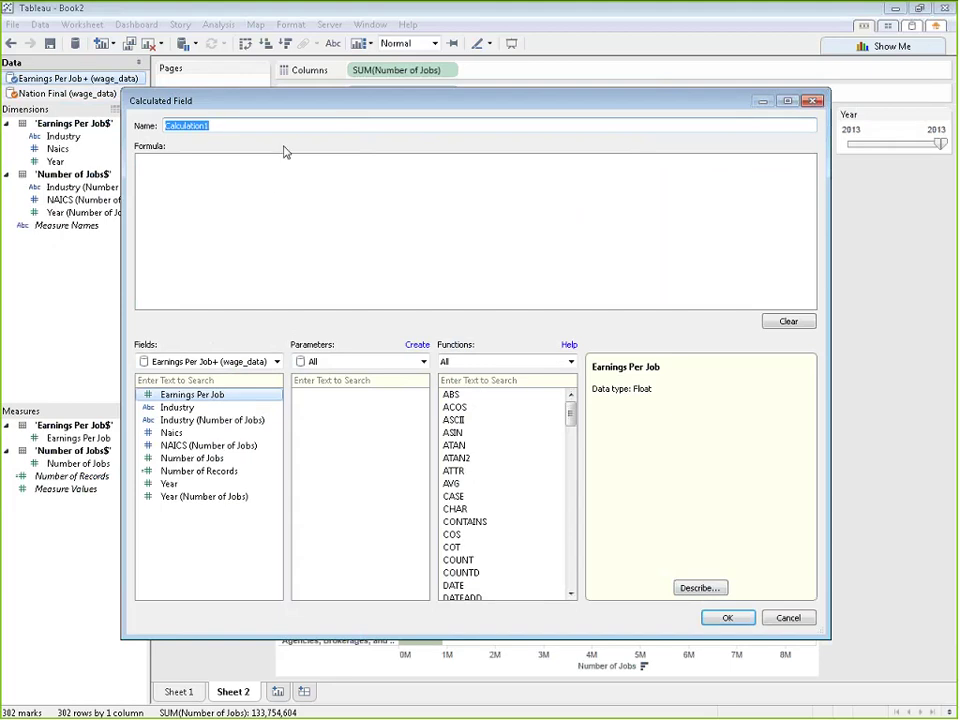
pyautogui.write('A lot of jobs?')
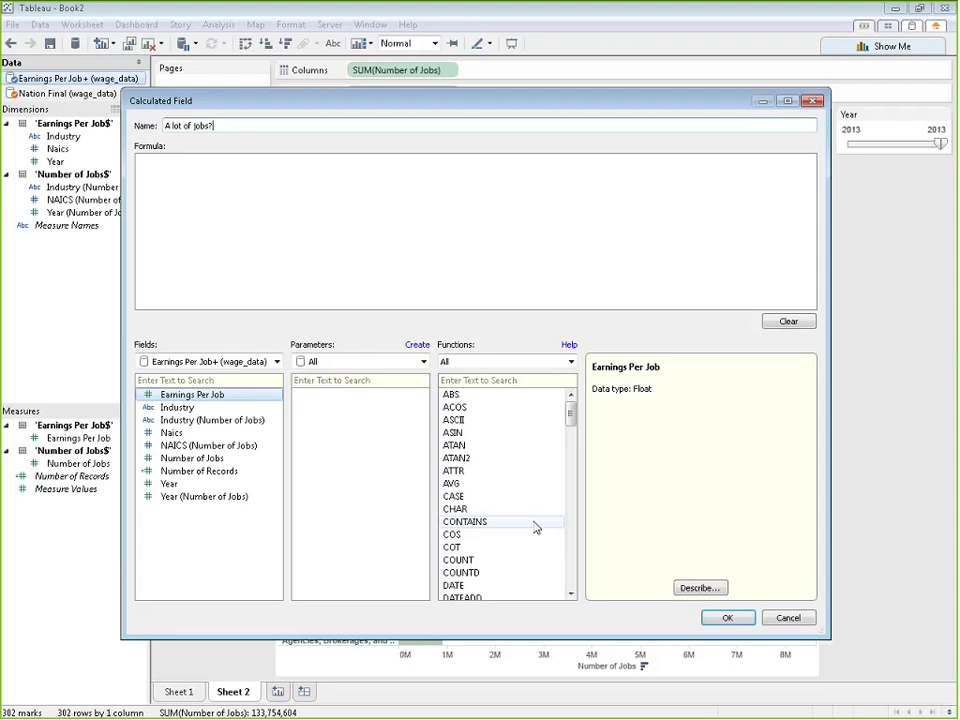
# Browse the Number functions available for the calculation, reading the descriptions of COS and MAX
pyautogui.moveTo(572, 420)
pyautogui.mouseDown()
pyautogui.moveTo(553, 604)
pyautogui.moveTo(576, 588)
pyautogui.moveTo(583, 510)
pyautogui.moveTo(574, 401)
pyautogui.mouseUp()
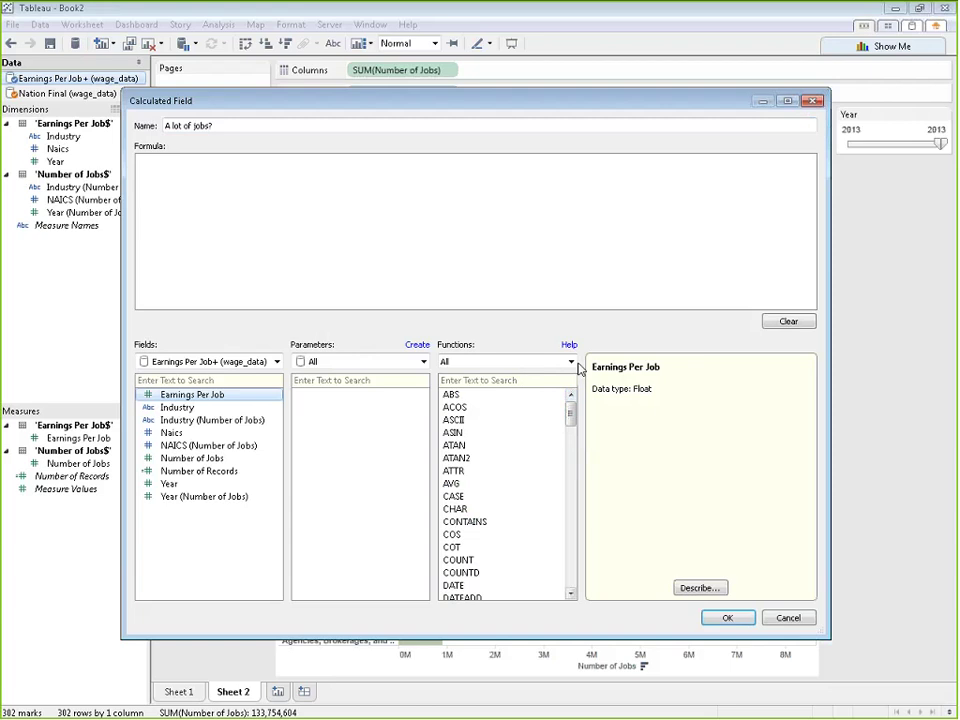
pyautogui.click(570, 362)
pyautogui.click(531, 387)
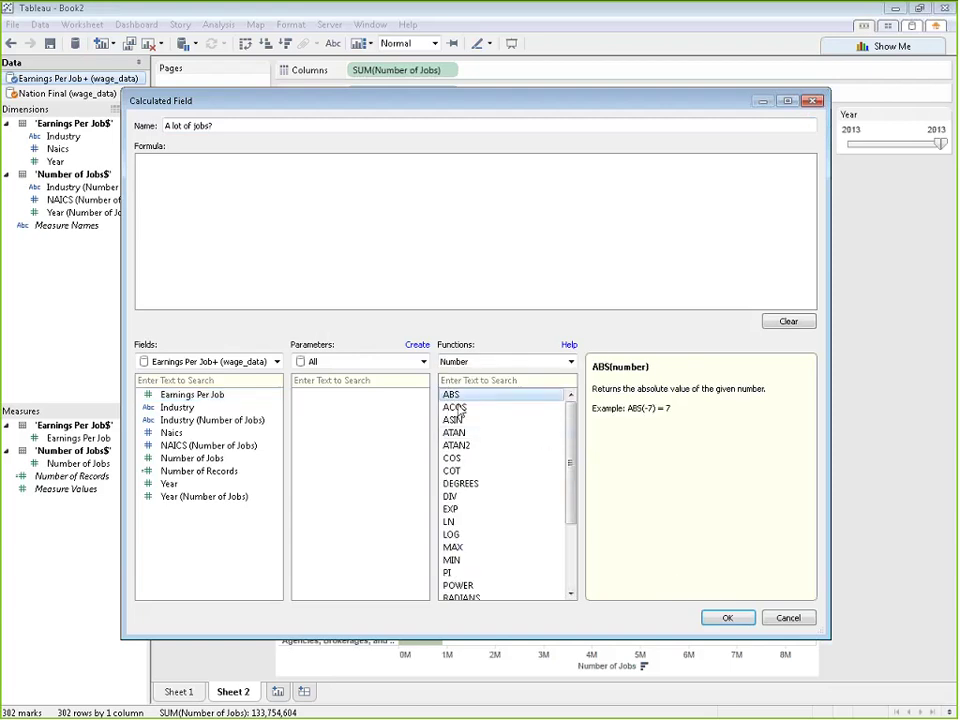
pyautogui.click(455, 459)
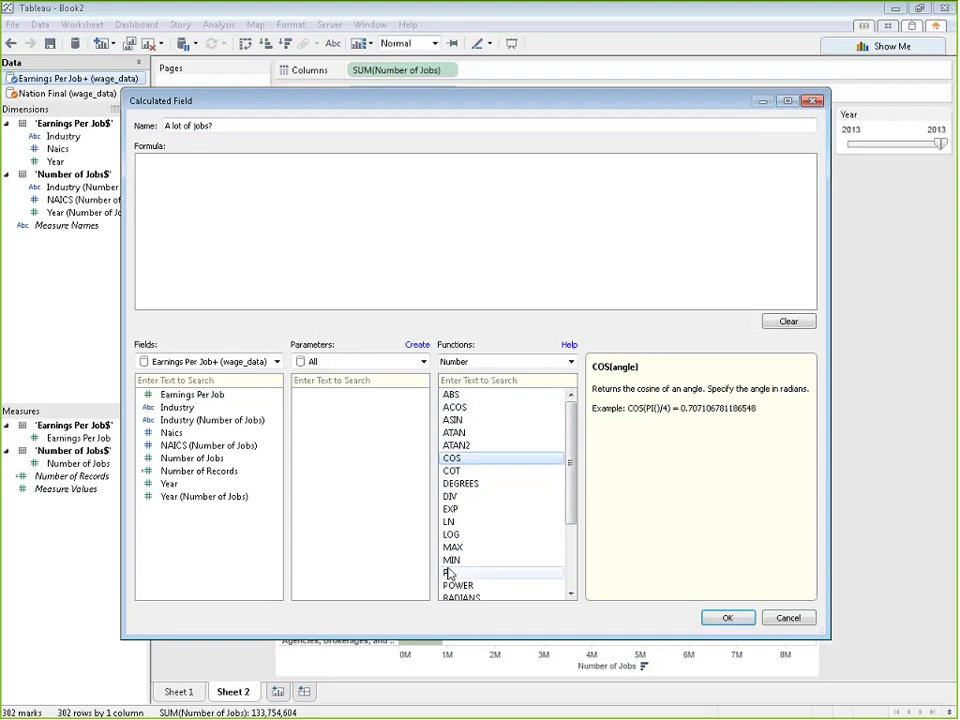
pyautogui.scroll(-1, 489, 510)
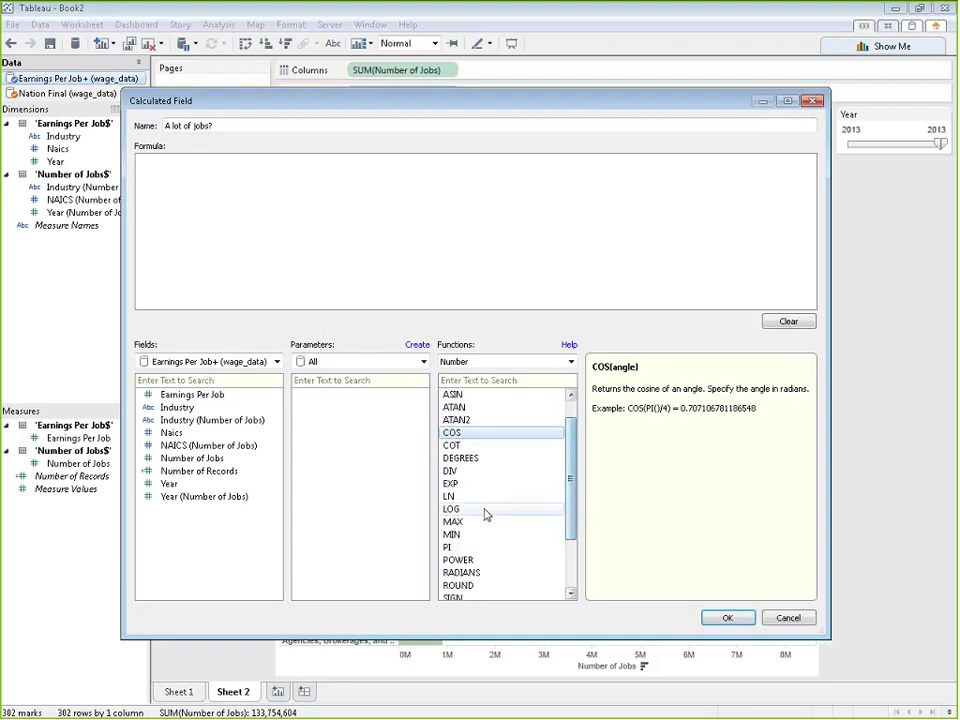
pyautogui.click(476, 522)
pyautogui.scroll(-2, 563, 560)
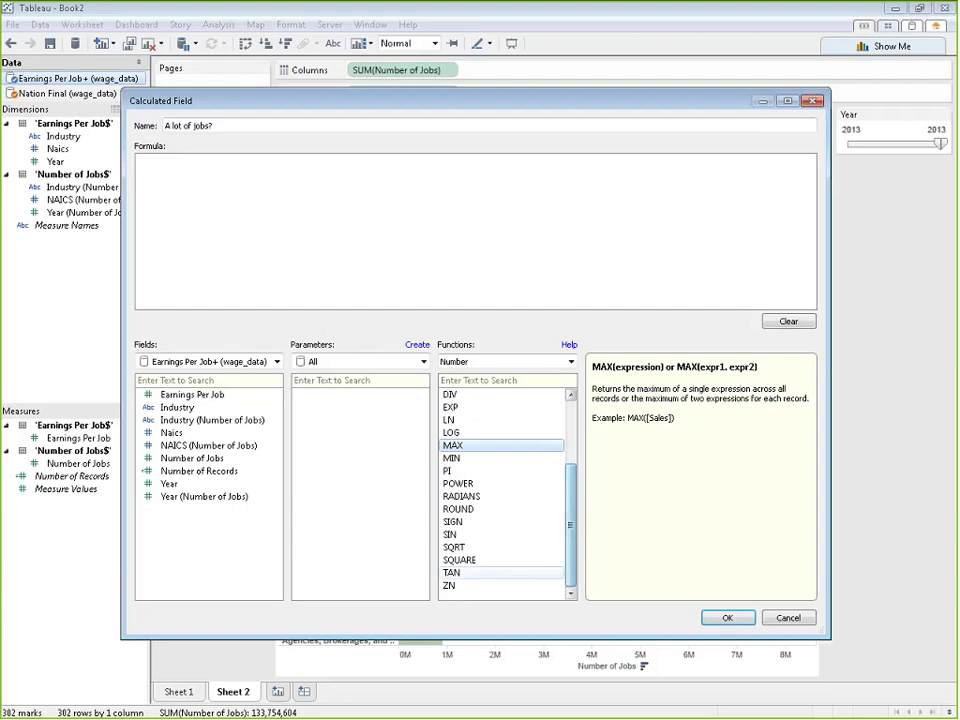
# Browse the String functions, reading the descriptions of STARTSWITH and CONTAINS
pyautogui.click(571, 362)
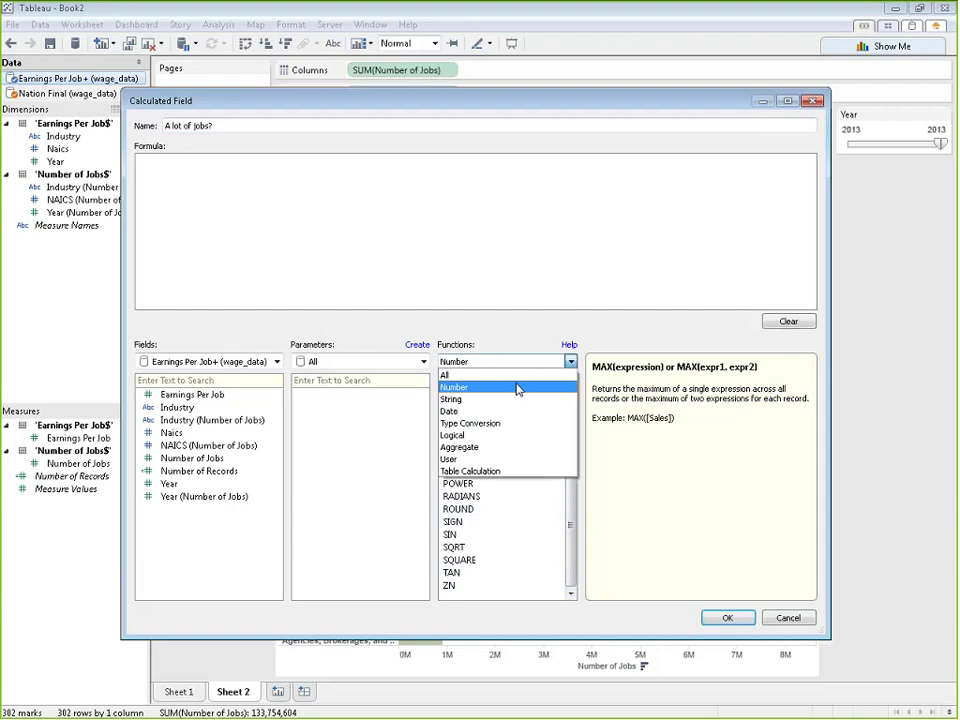
pyautogui.click(486, 398)
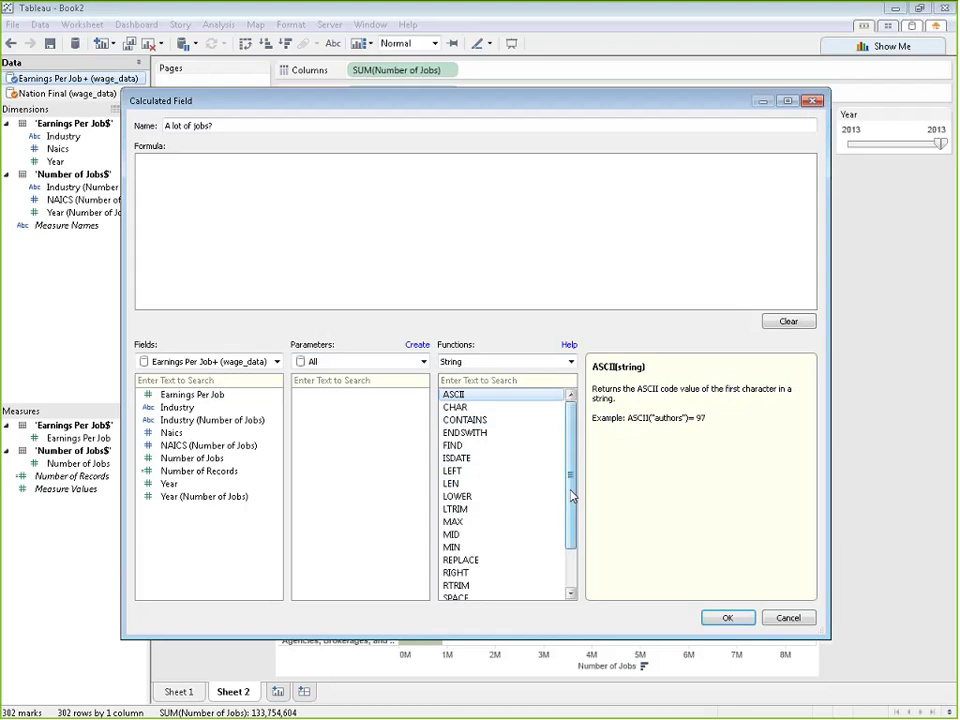
pyautogui.scroll(-2, 560, 530)
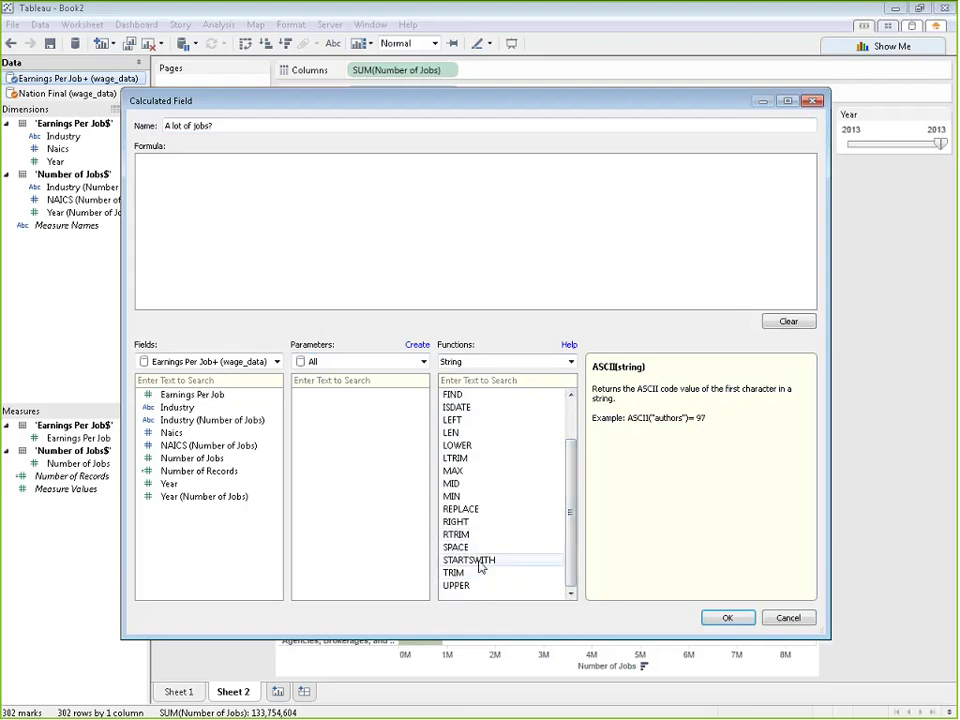
pyautogui.click(474, 562)
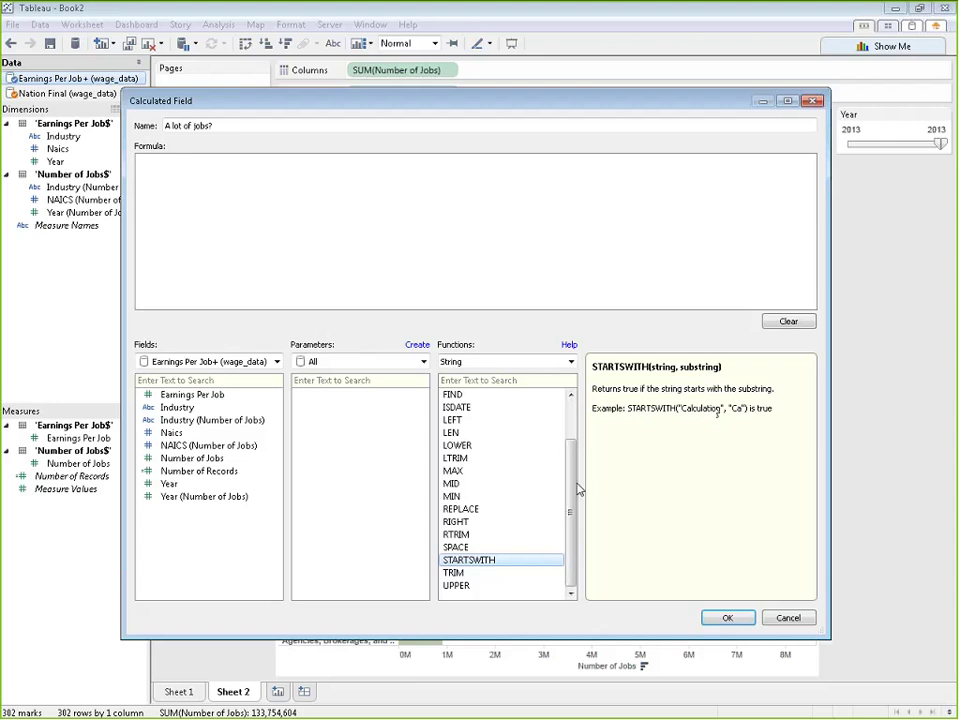
pyautogui.moveTo(572, 497); pyautogui.dragTo(572, 461)
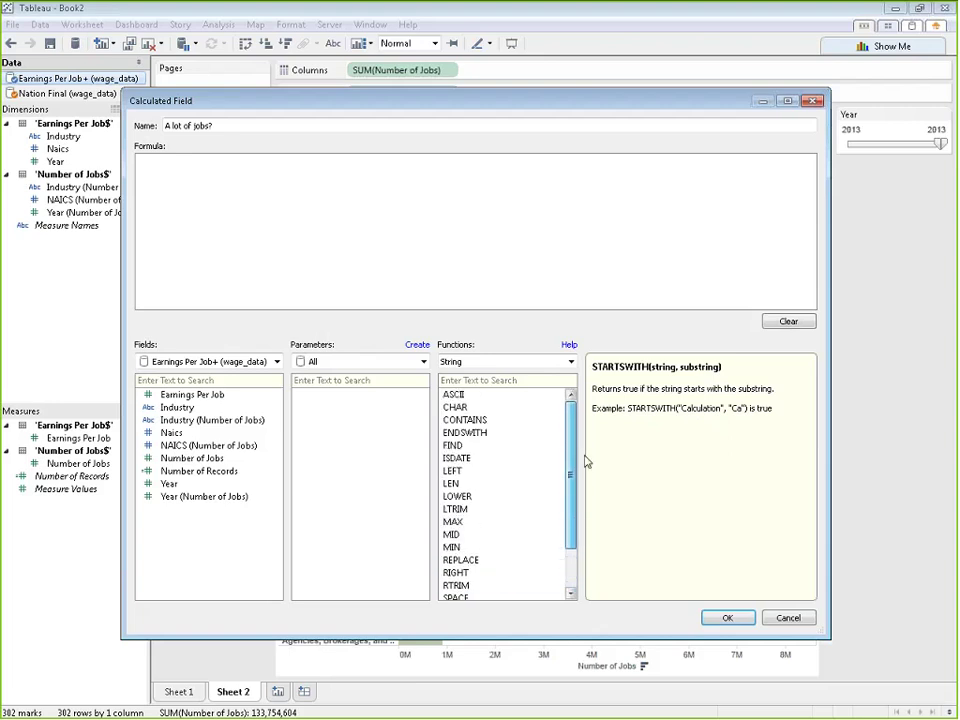
pyautogui.click(531, 422)
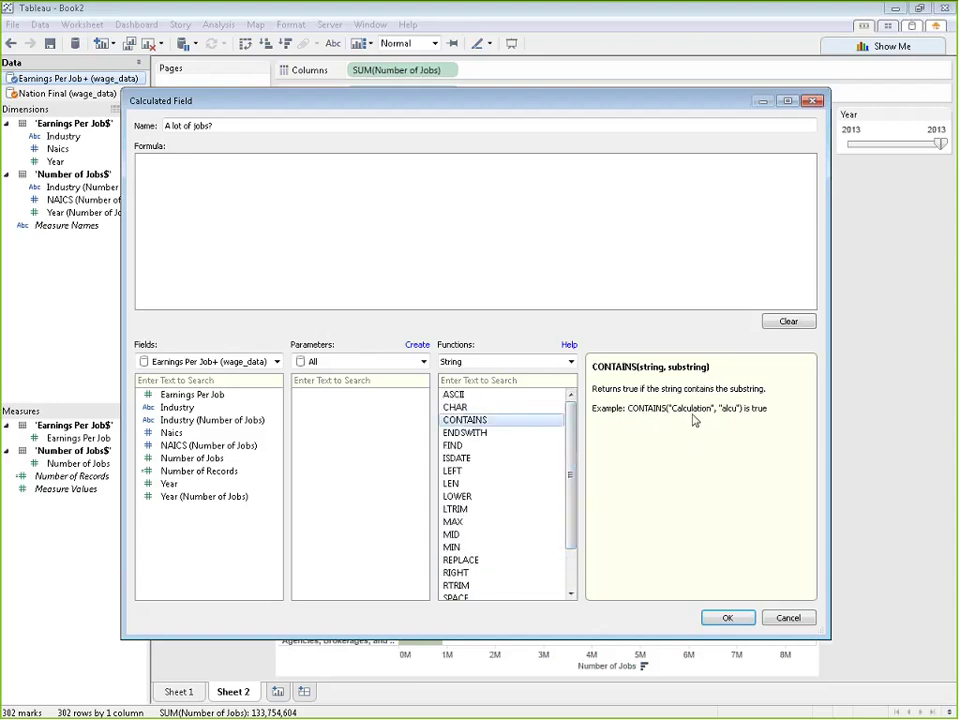
# Look over the Date functions, then list the Logical functions for the calculation
pyautogui.click(570, 362)
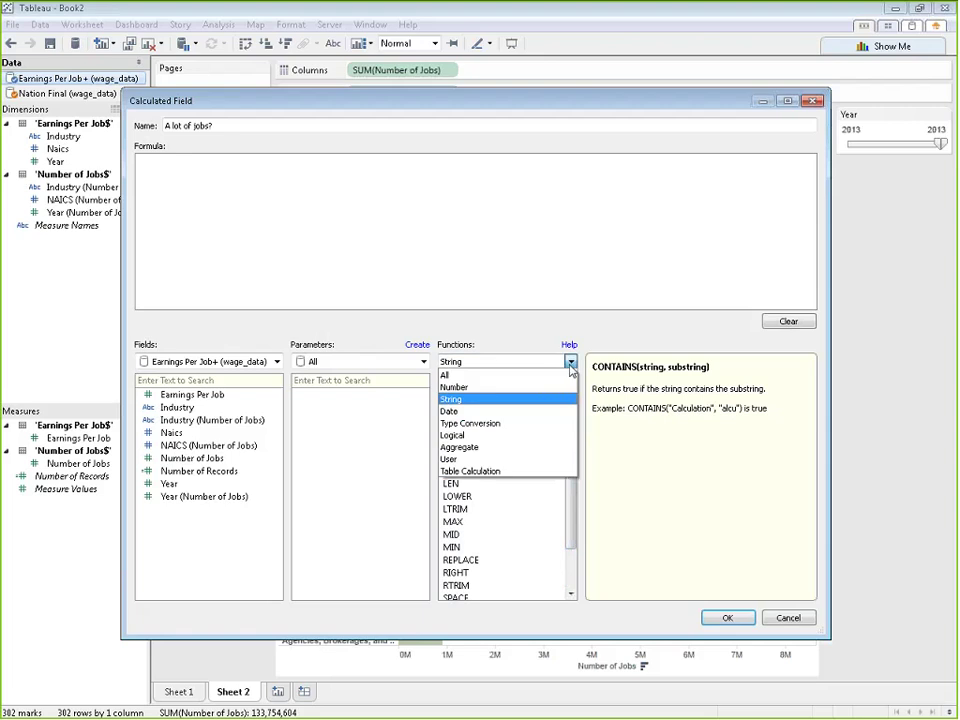
pyautogui.click(490, 411)
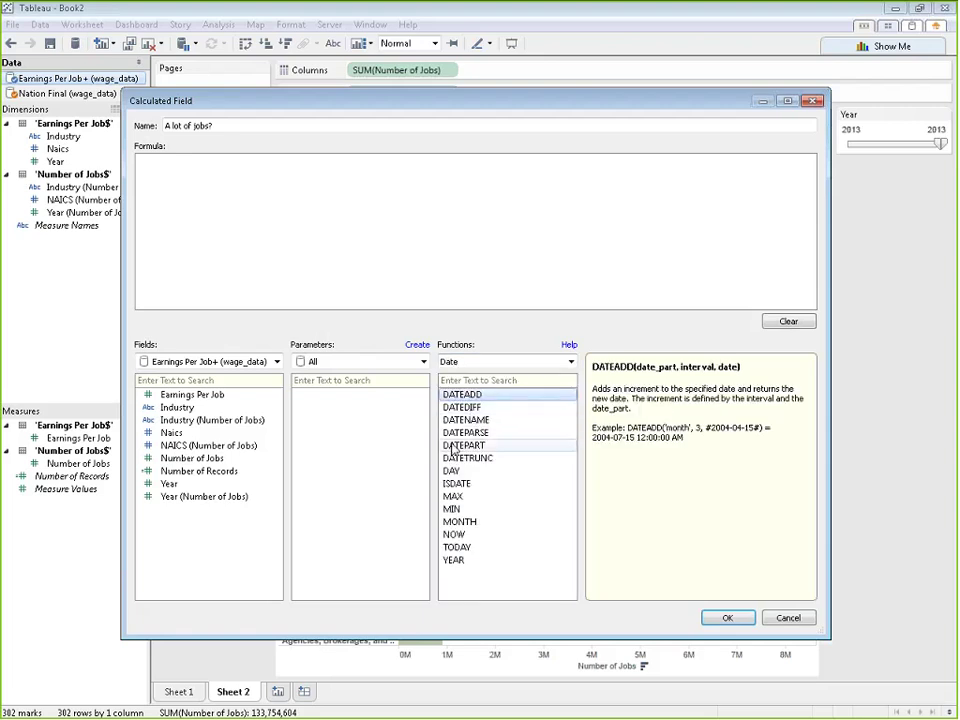
pyautogui.click(570, 362)
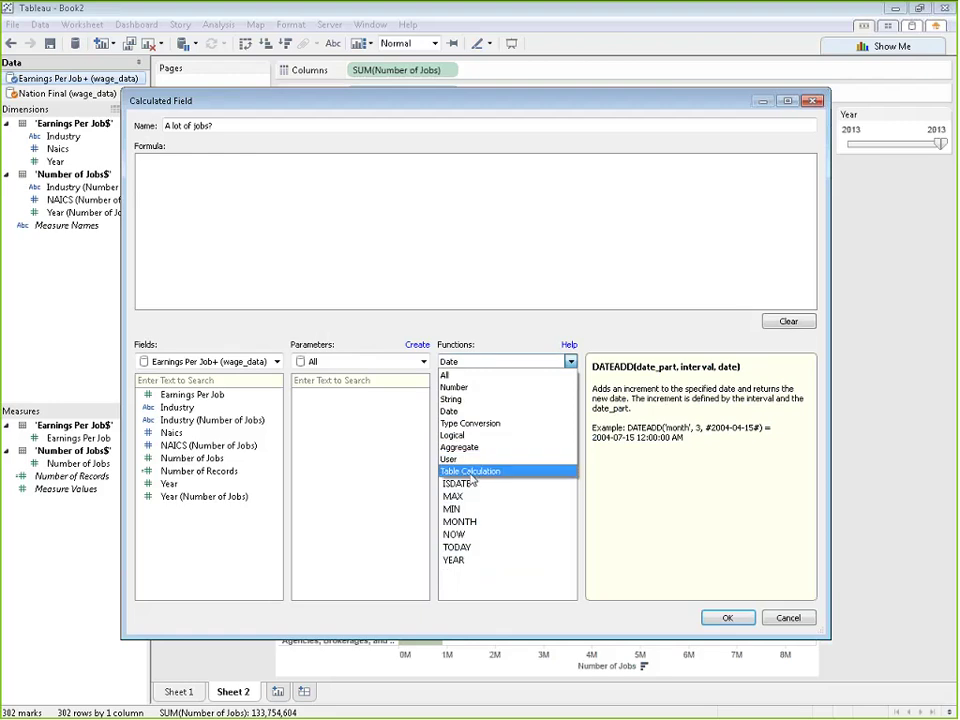
pyautogui.click(452, 435)
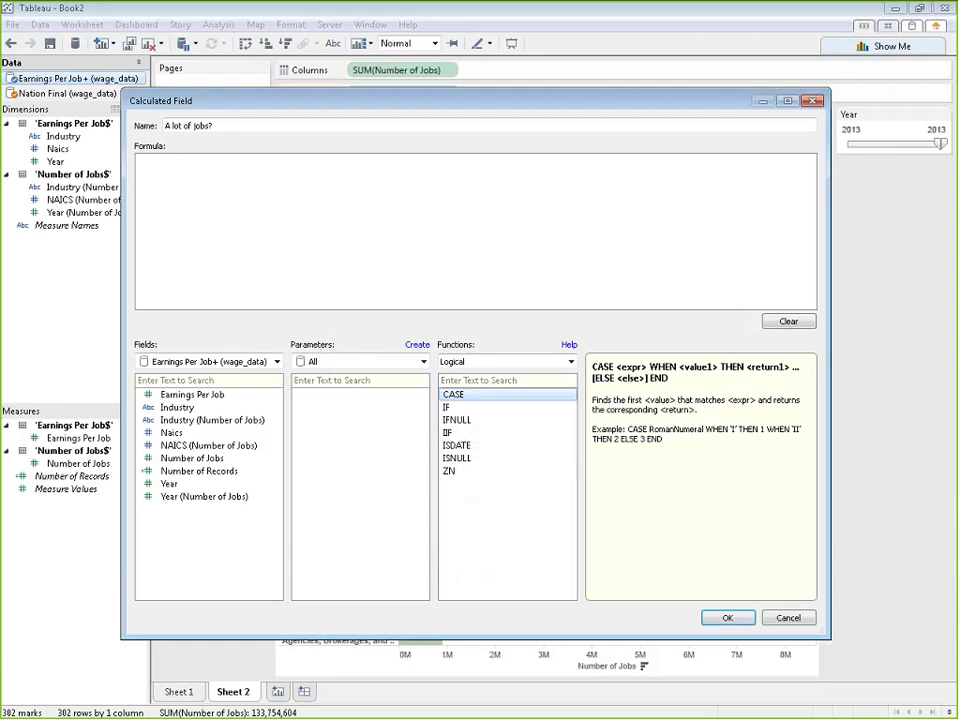
# Save the calculation as IF [Number of Jobs]<200000 THEN "Not as many jobs" ELSE "A lot of jobs" END
pyautogui.click(447, 407)
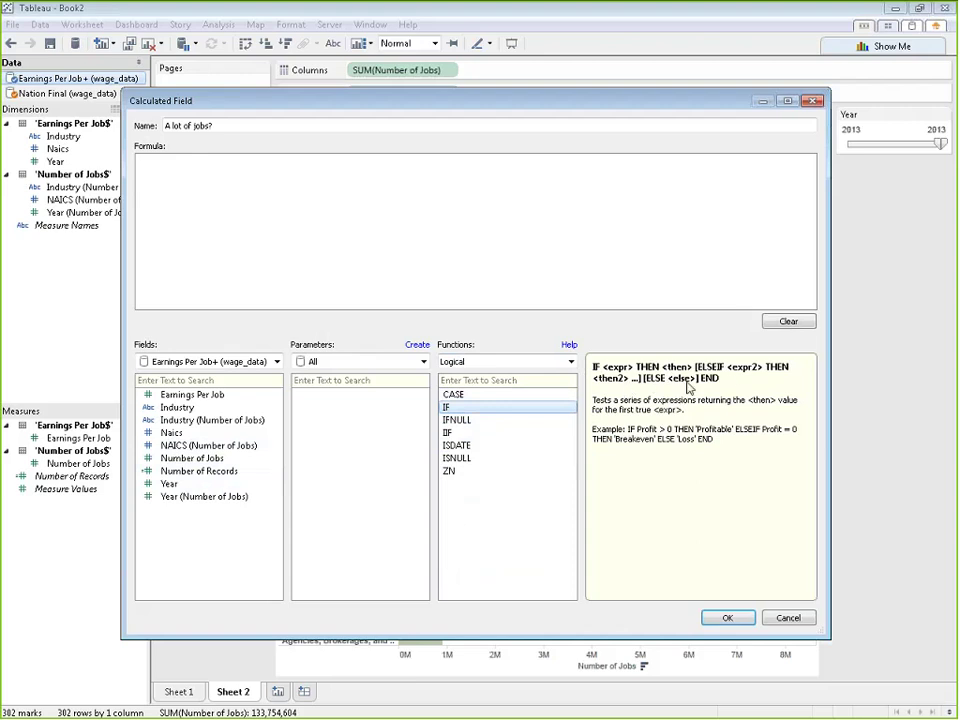
pyautogui.click(158, 181)
pyautogui.write('IF')
pyautogui.doubleClick(244, 459)
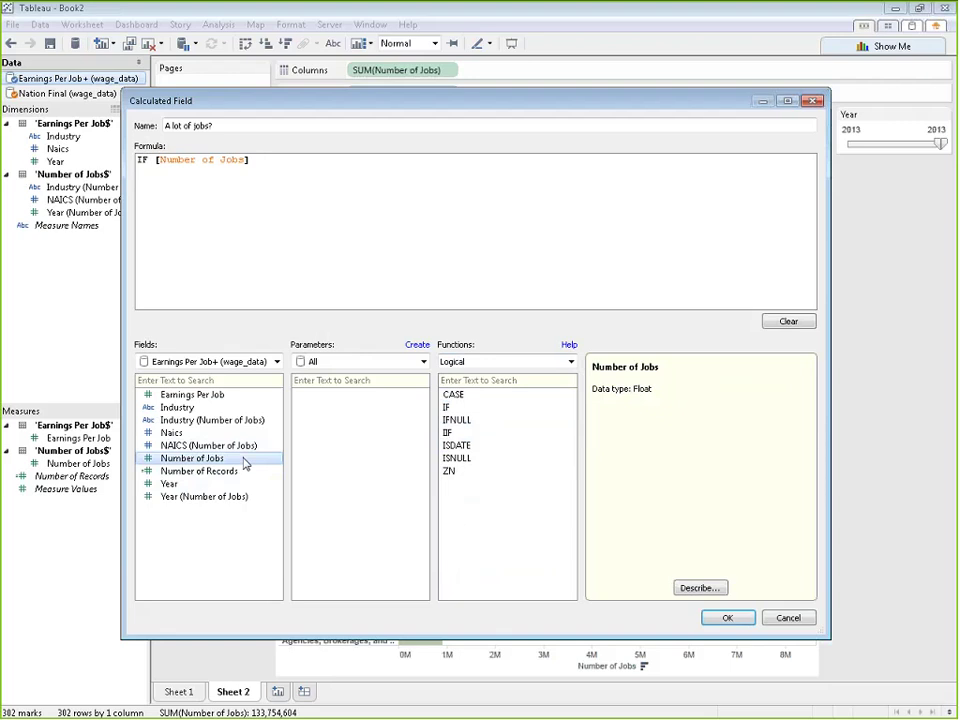
pyautogui.write('<200000 THEN "Not as many jo')
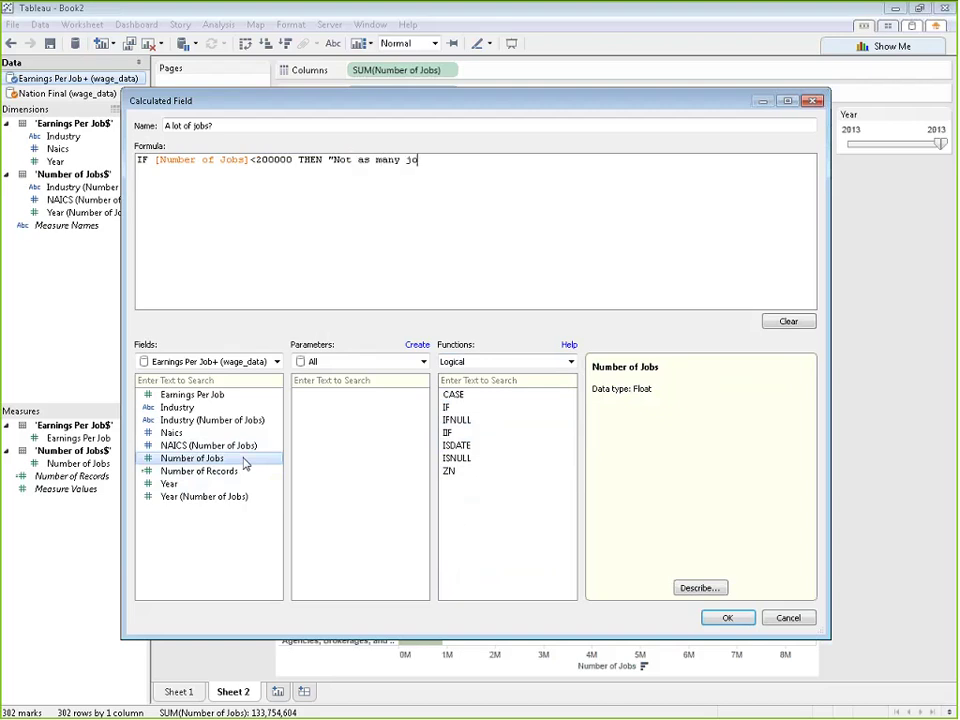
pyautogui.write('bs"')
pyautogui.press('Return')
pyautogui.write('ELSE "A lot of jobs"')
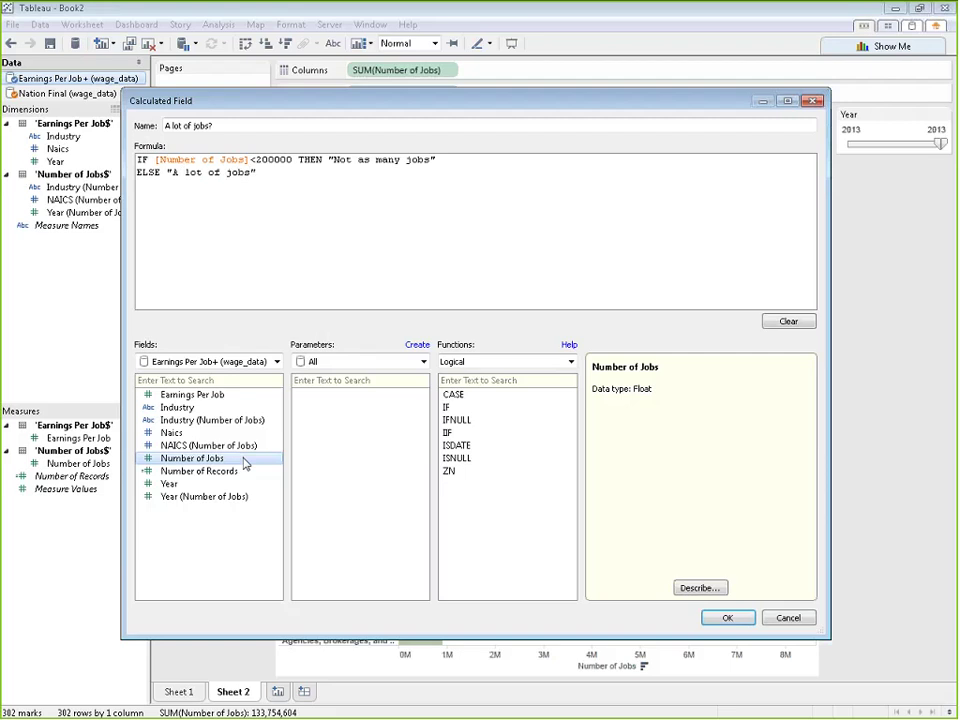
pyautogui.press('Return')
pyautogui.write('END')
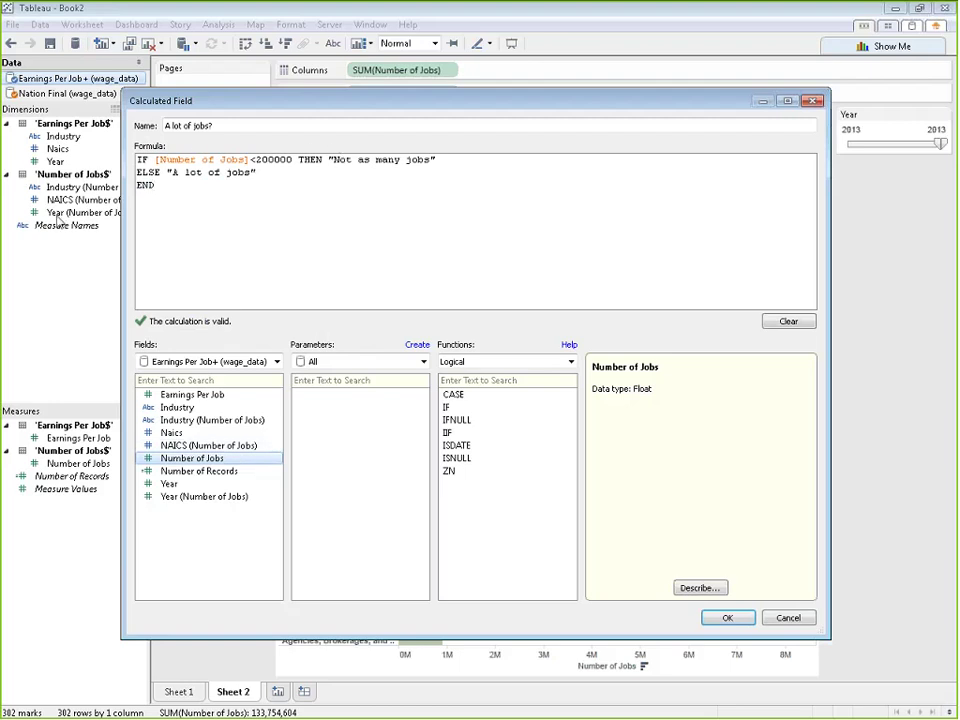
pyautogui.click(722, 619)
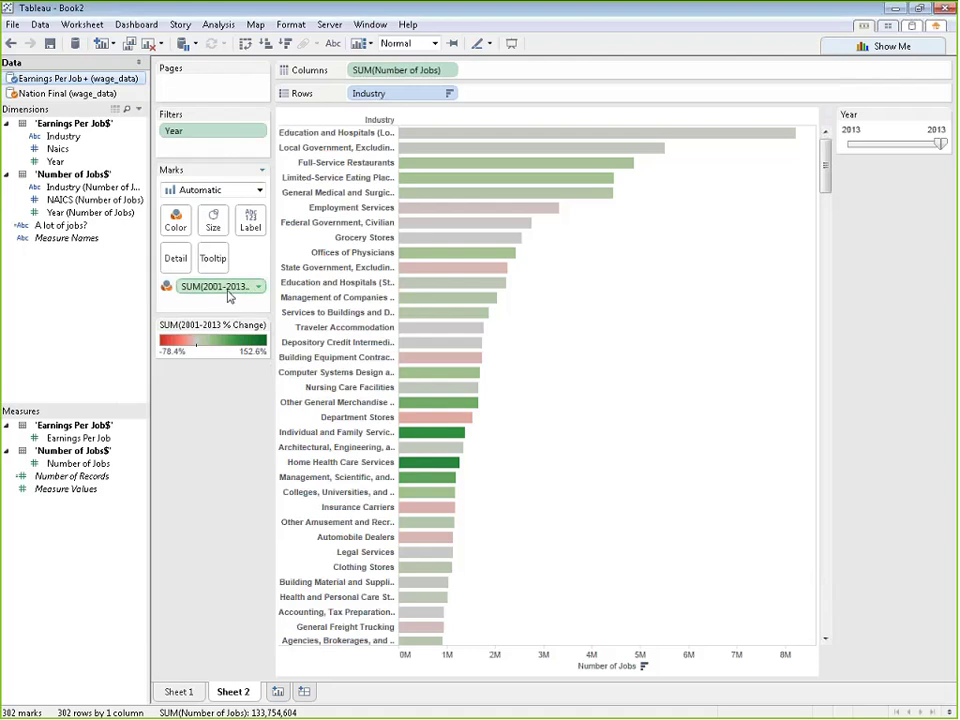
# Remove the 2001-2013 % Change coloring from the bars, and make the Year filter discrete with only 2001 selected
pyautogui.moveTo(221, 287); pyautogui.dragTo(54, 349)
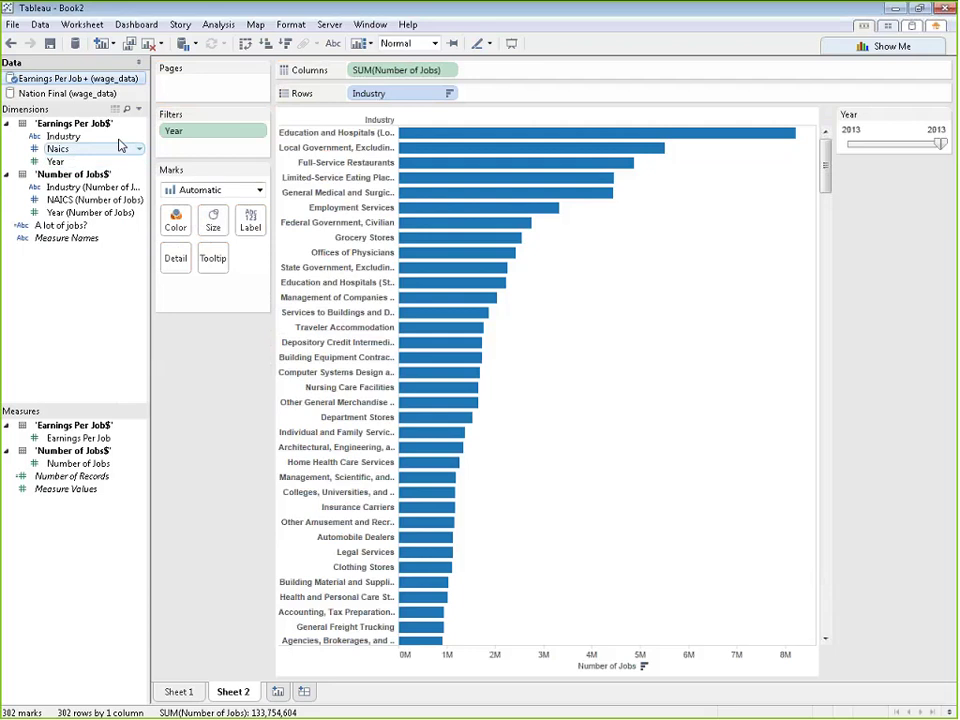
pyautogui.click(942, 115)
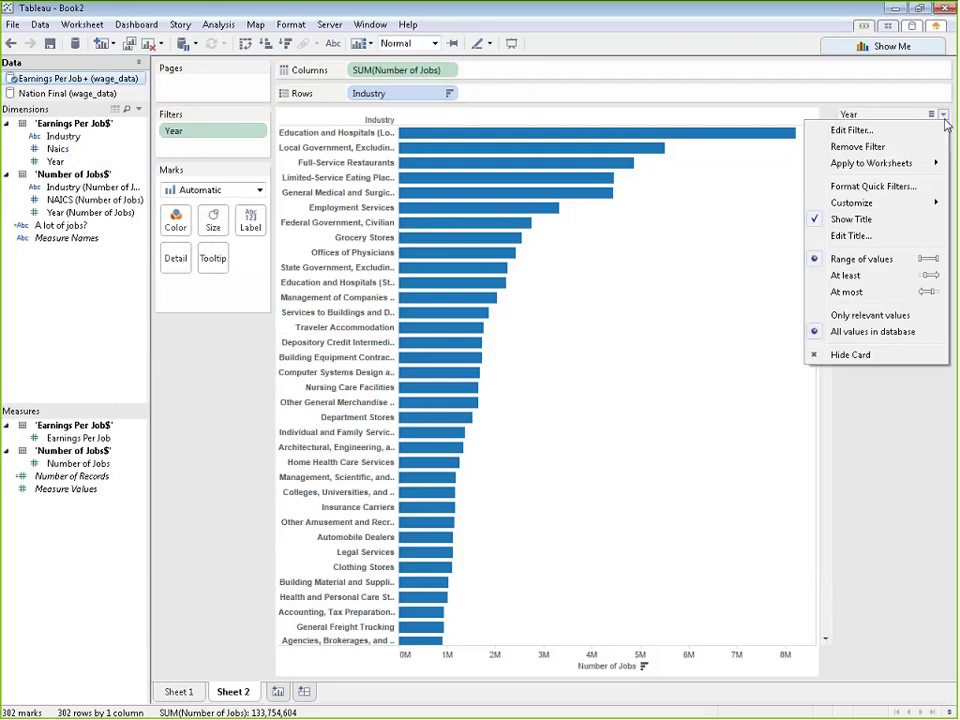
pyautogui.press('Escape')
pyautogui.rightClick(222, 131)
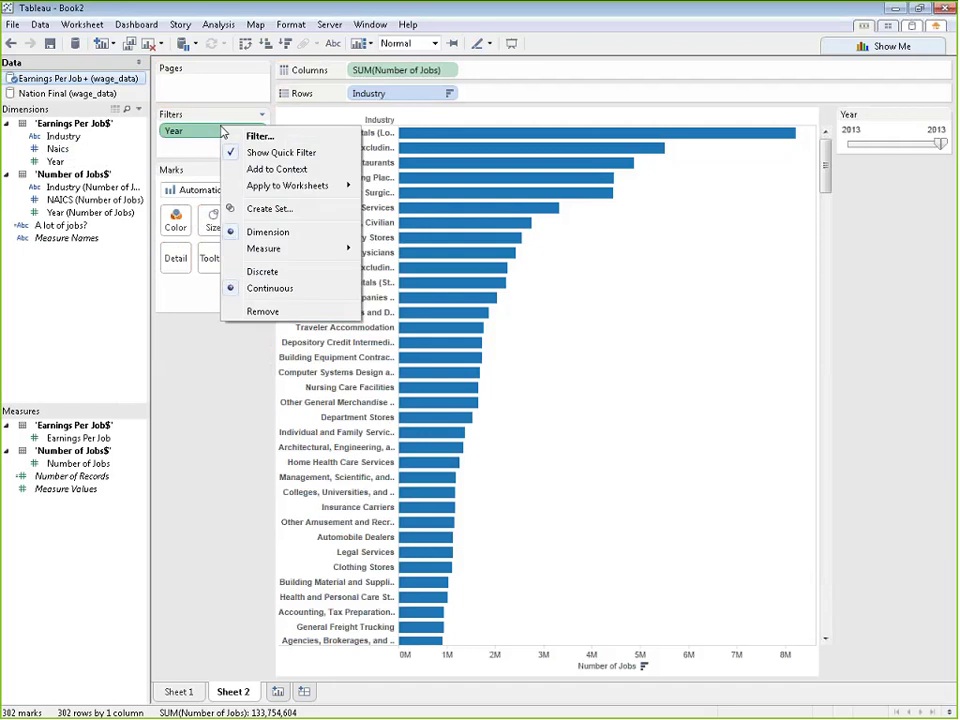
pyautogui.click(268, 272)
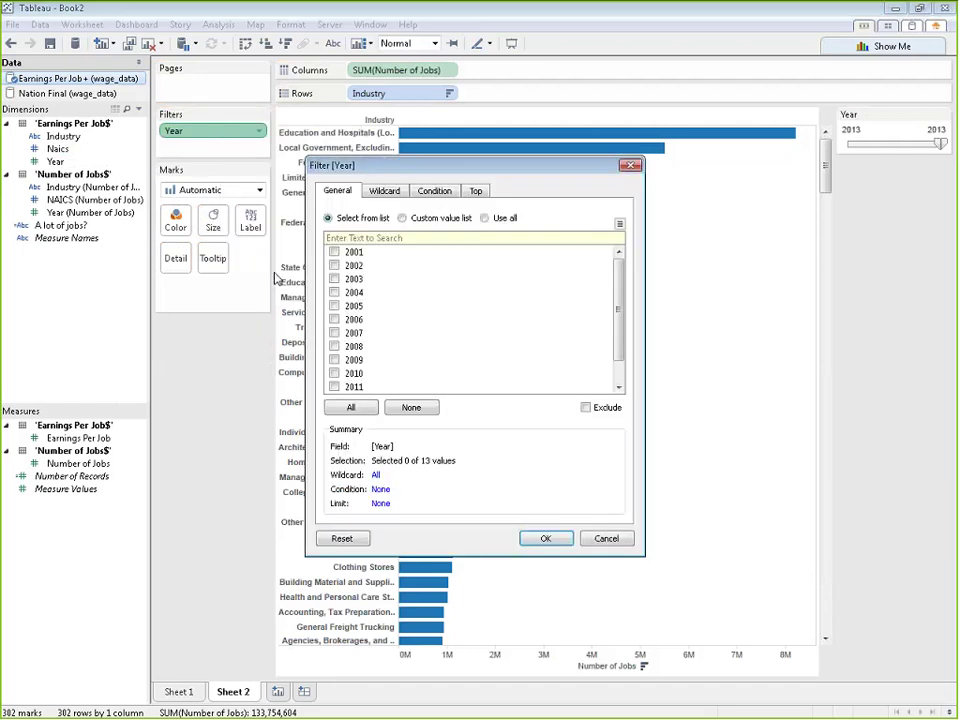
pyautogui.click(335, 253)
pyautogui.click(545, 538)
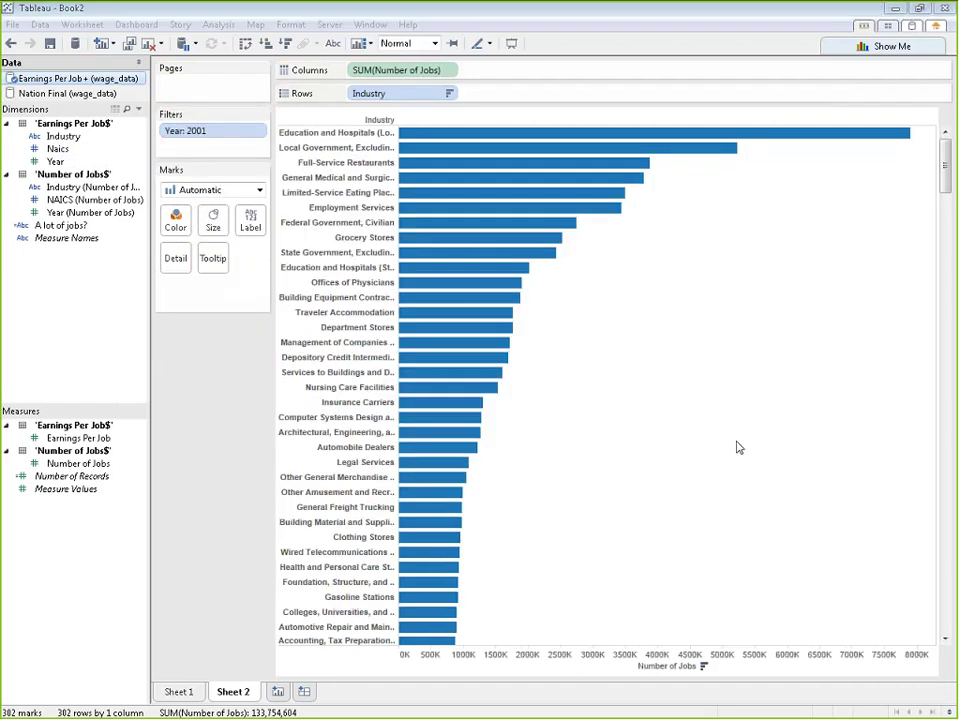
# Show the quick filter for Year and display it as a Single Value (Slider)
pyautogui.rightClick(211, 137)
pyautogui.click(235, 156)
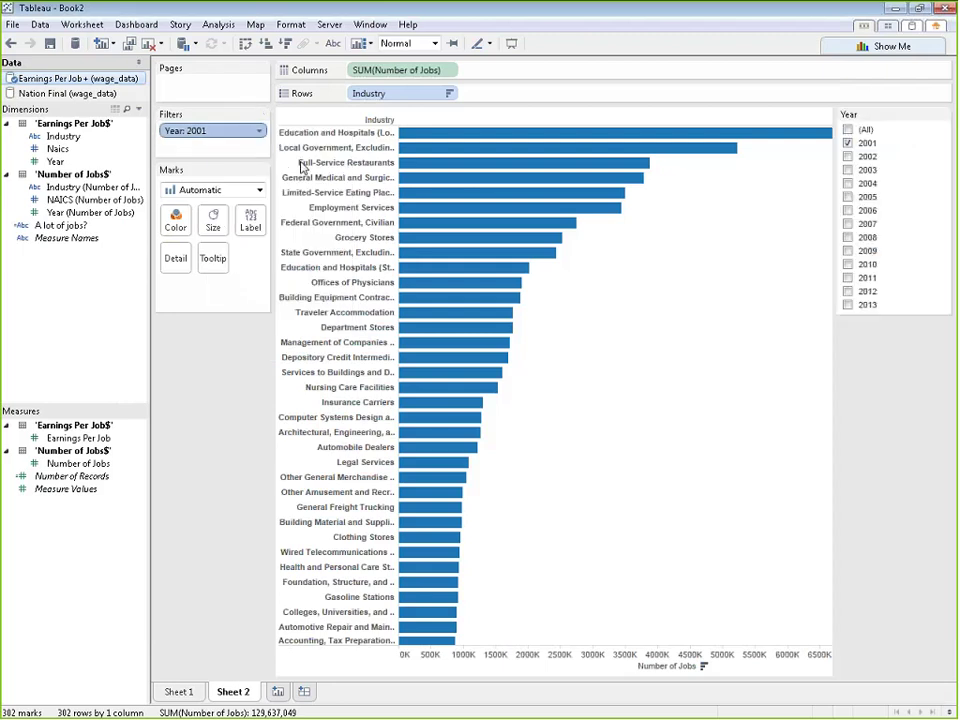
pyautogui.click(942, 115)
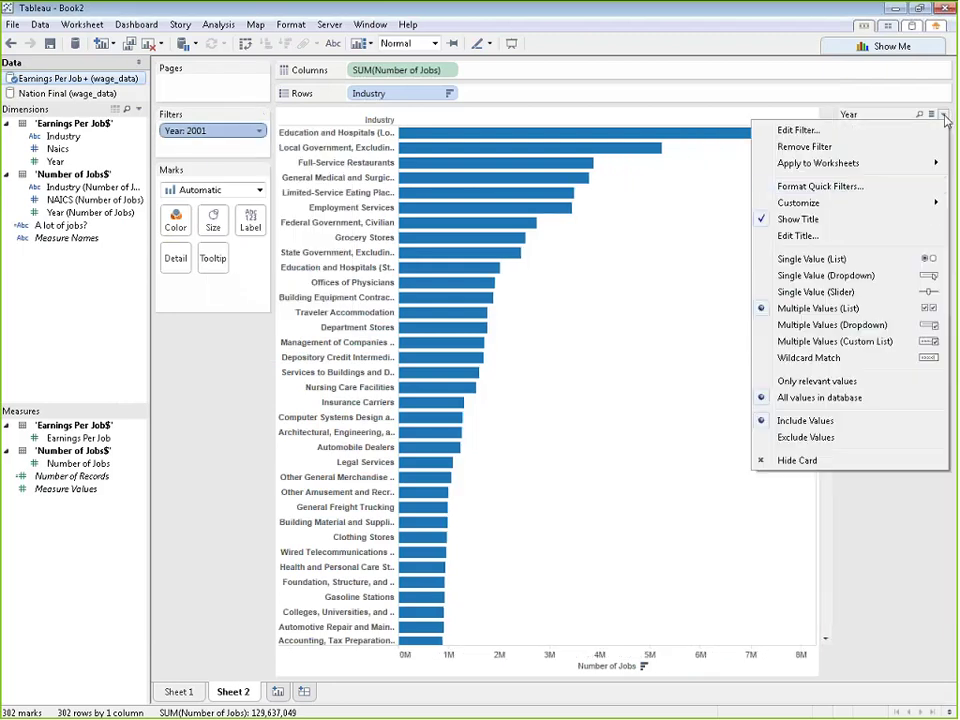
pyautogui.click(921, 283)
pyautogui.click(942, 115)
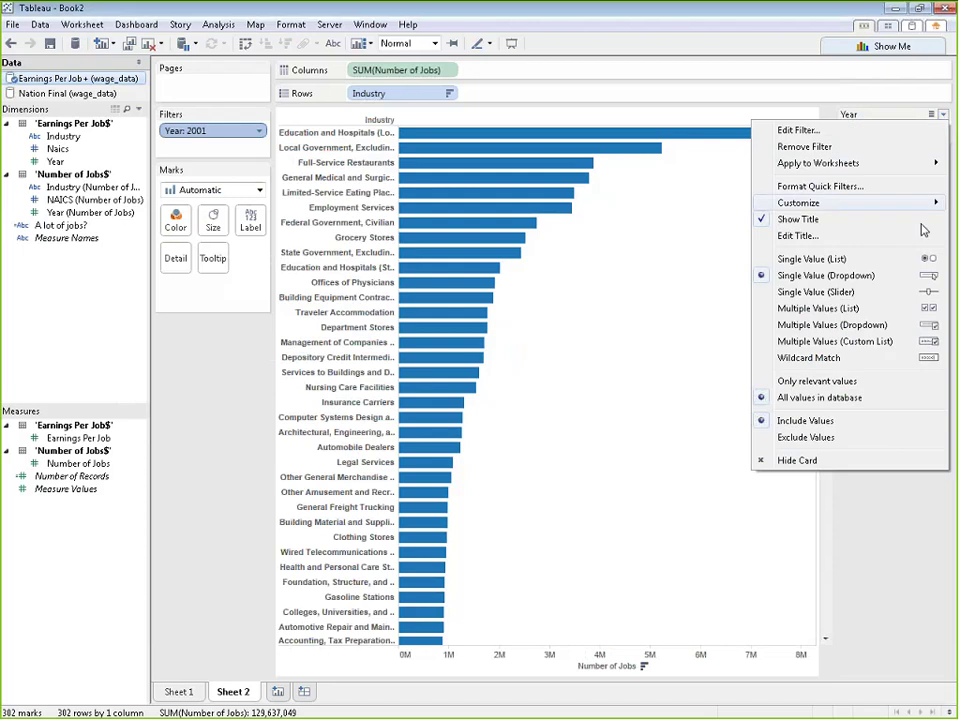
pyautogui.click(916, 292)
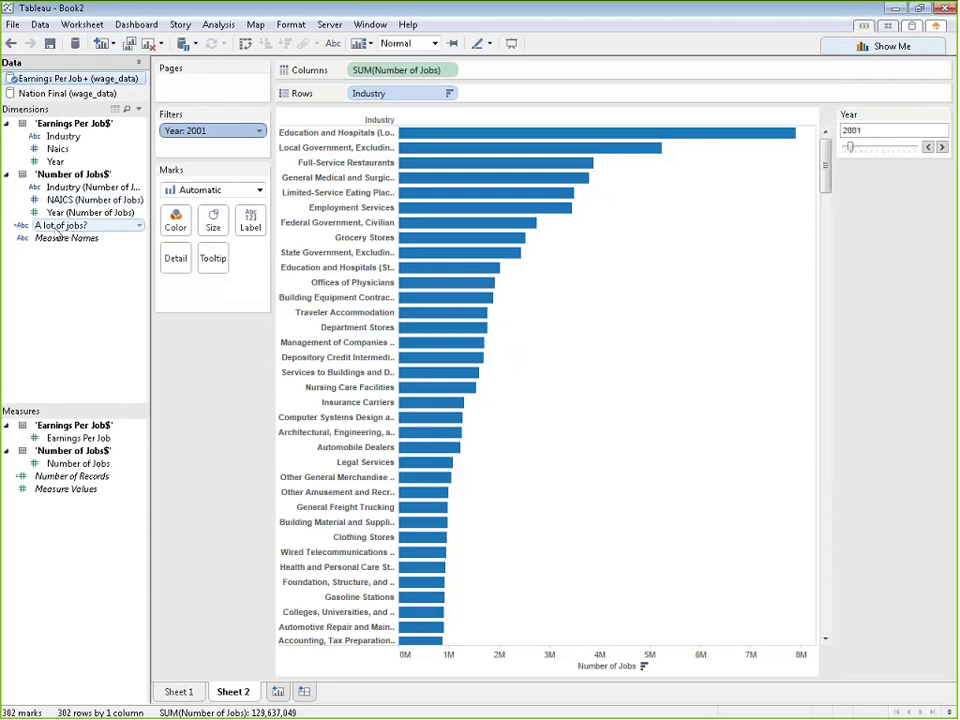
# Color the bars by "A lot of jobs?" and check where the color changes down the industry list
pyautogui.click(58, 228)
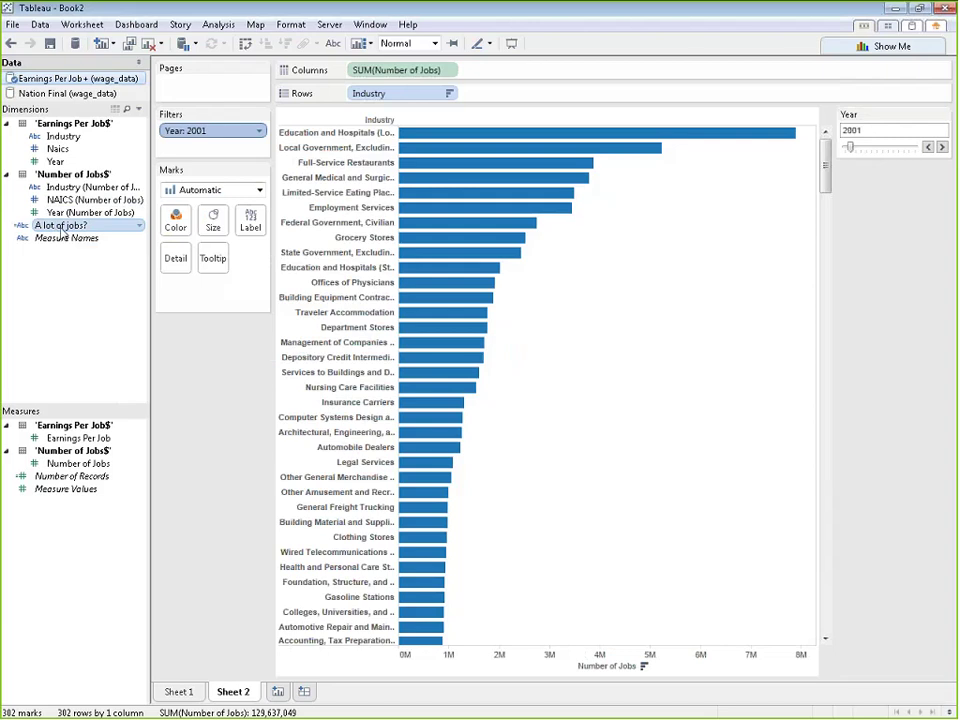
pyautogui.moveTo(58, 236); pyautogui.dragTo(176, 226)
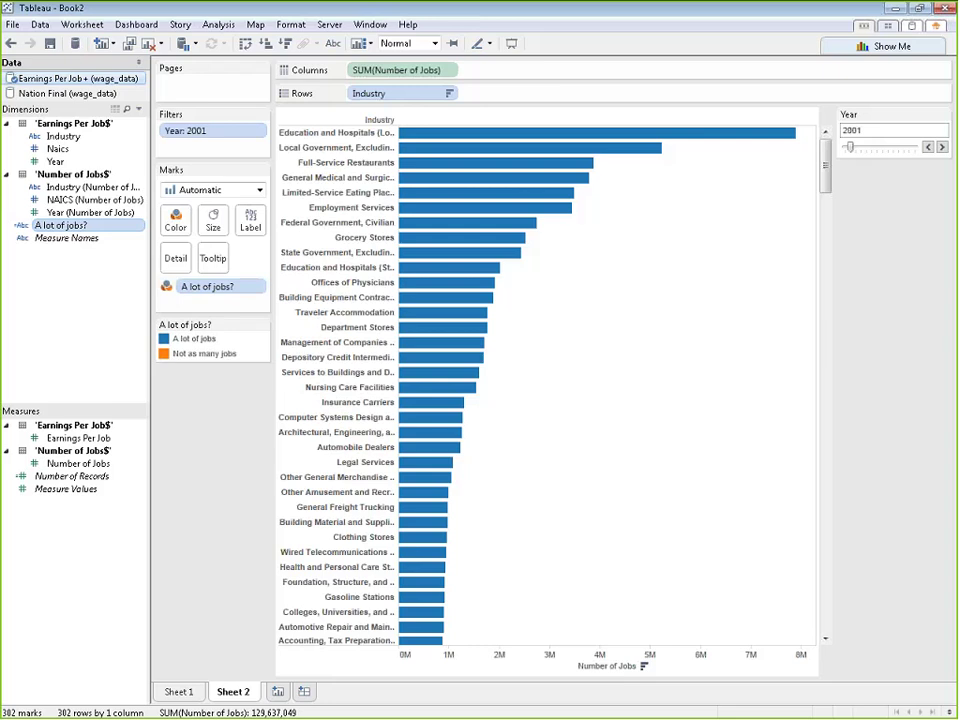
pyautogui.moveTo(825, 180); pyautogui.dragTo(817, 352)
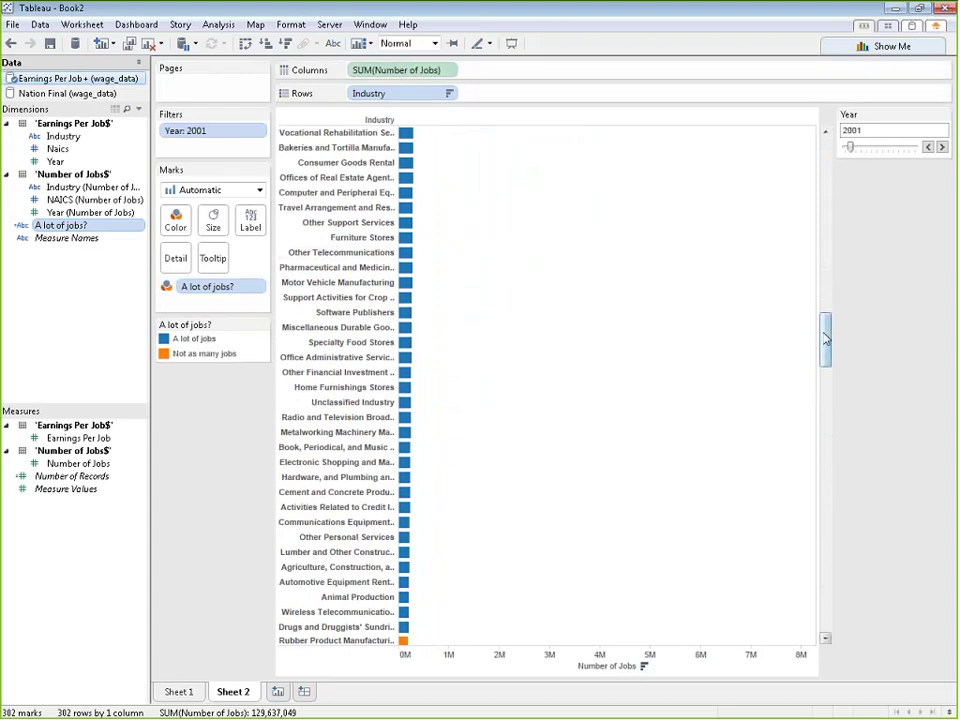
pyautogui.moveTo(831, 339); pyautogui.dragTo(810, 394)
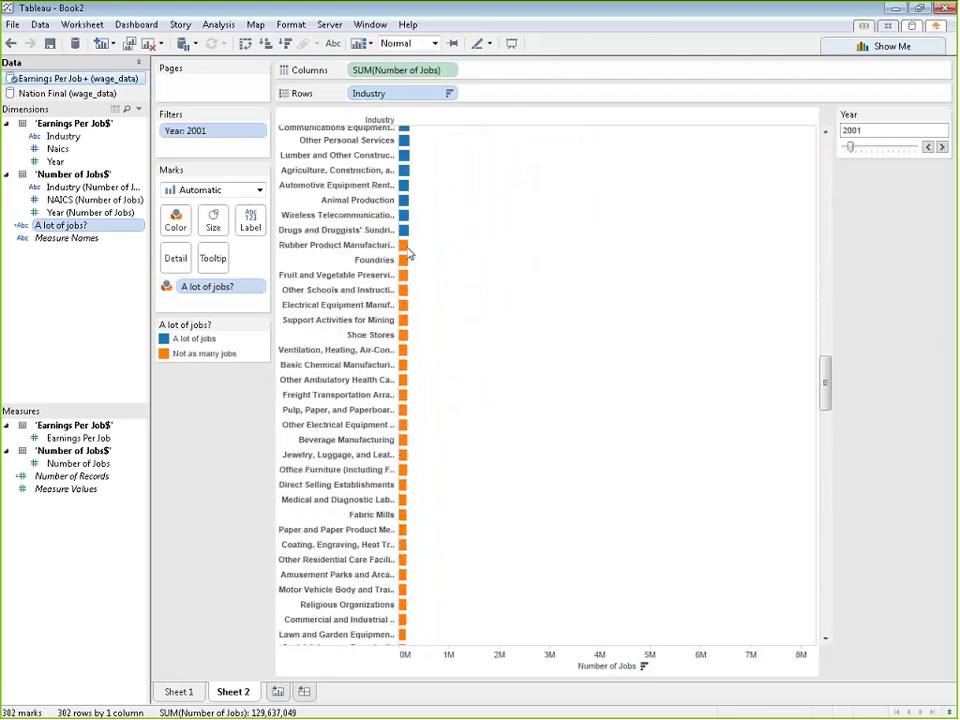
pyautogui.moveTo(403, 244)
pyautogui.moveTo(822, 392); pyautogui.dragTo(815, 167)
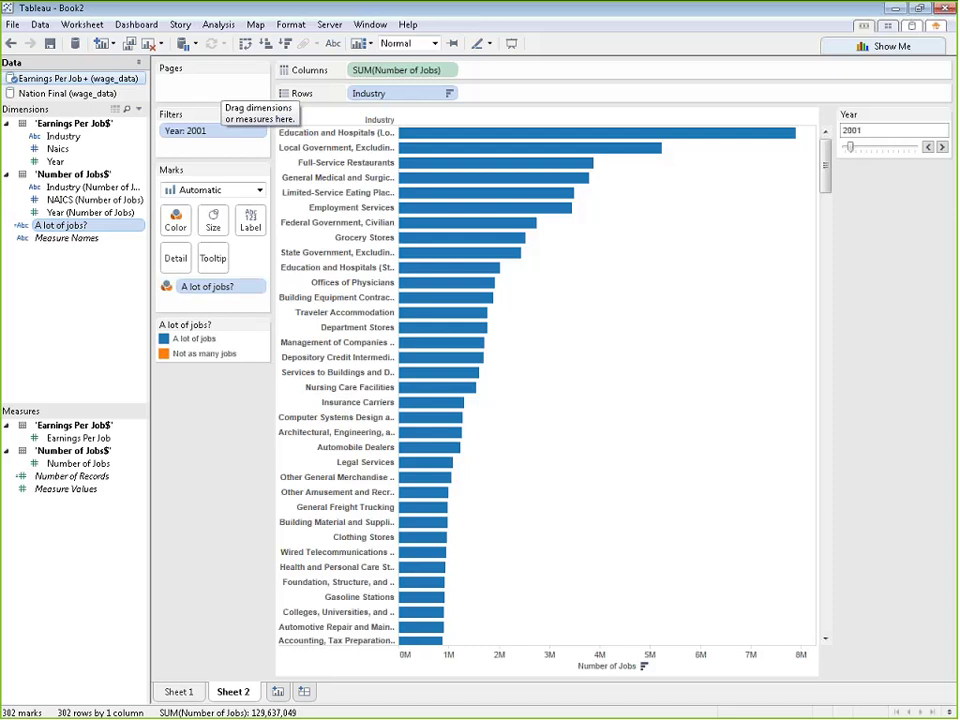
# Replace Number of Jobs with Earnings Per Job in the bar chart, sort the industries in descending order and inspect the top bars
pyautogui.moveTo(100, 448); pyautogui.dragTo(401, 85)
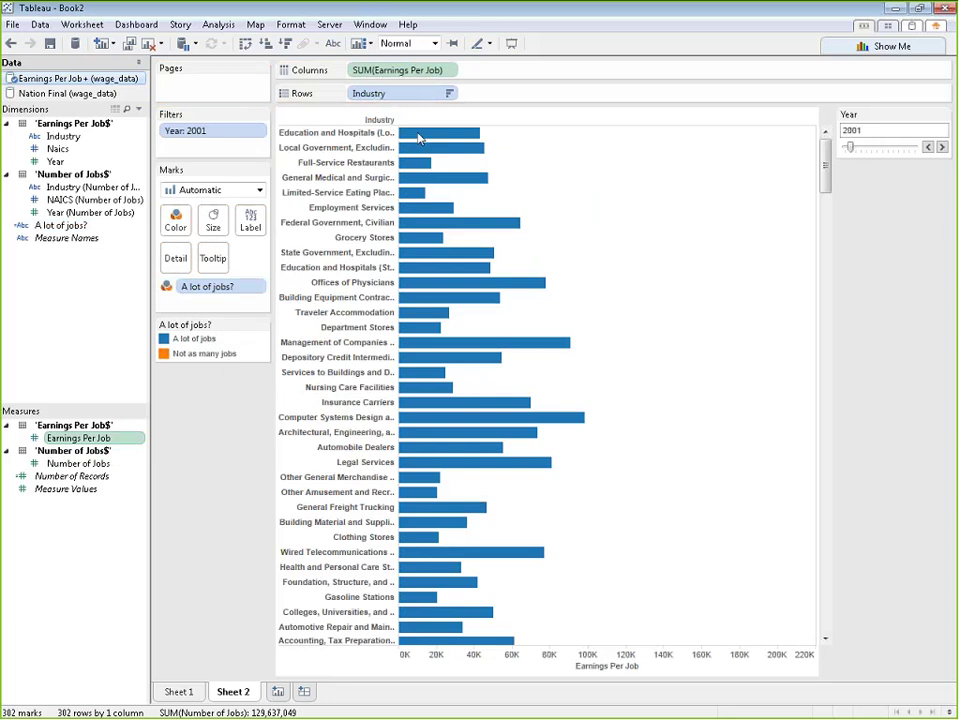
pyautogui.click(285, 43)
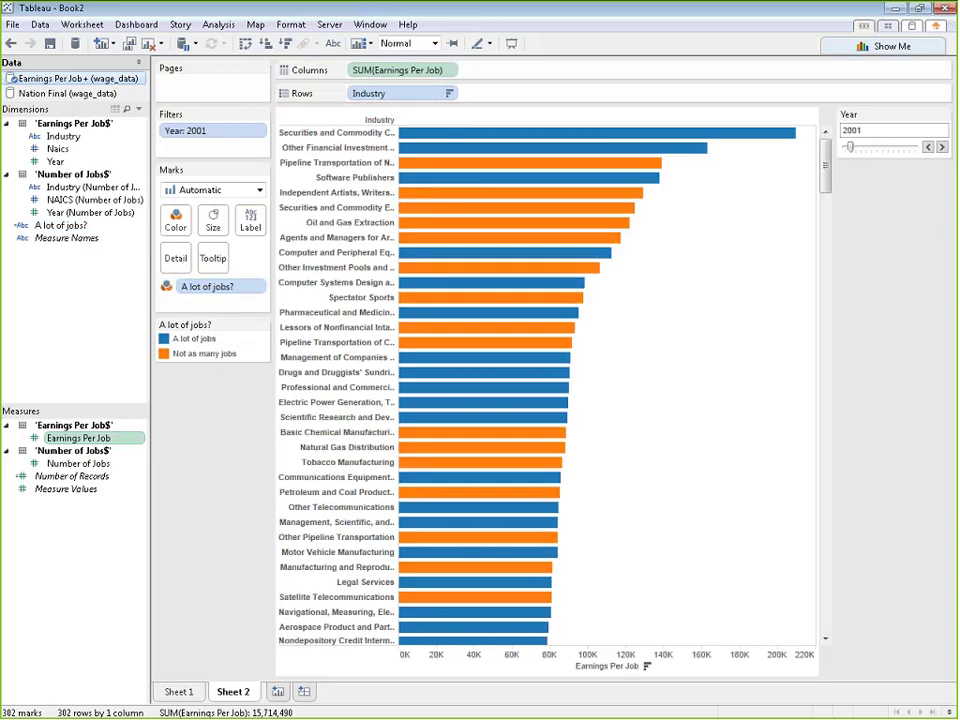
pyautogui.moveTo(490, 168)
pyautogui.moveTo(424, 153)
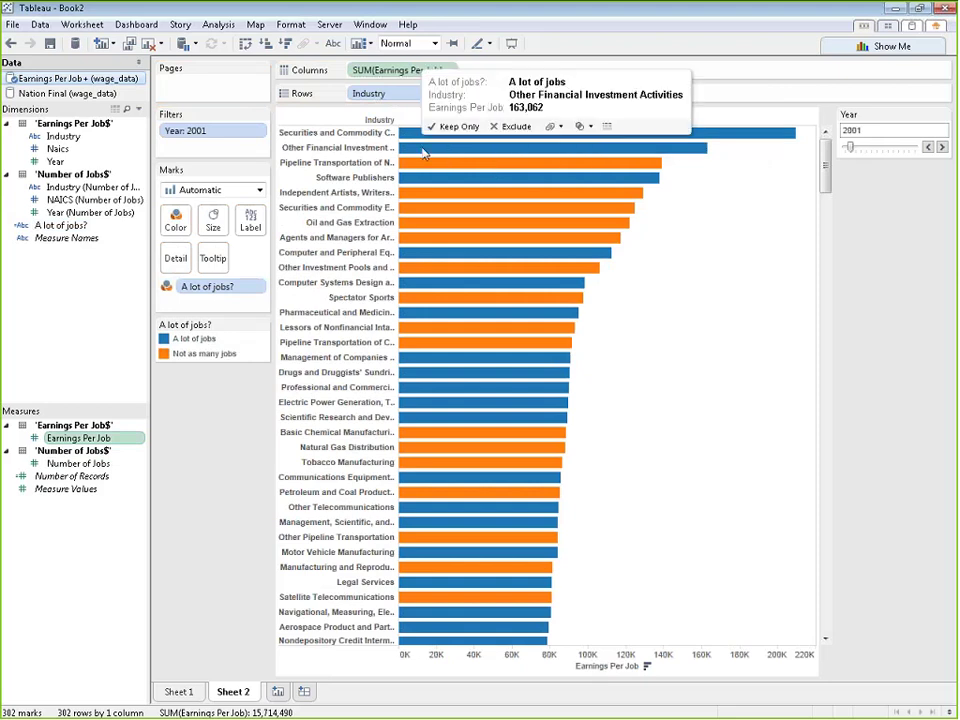
pyautogui.moveTo(417, 185)
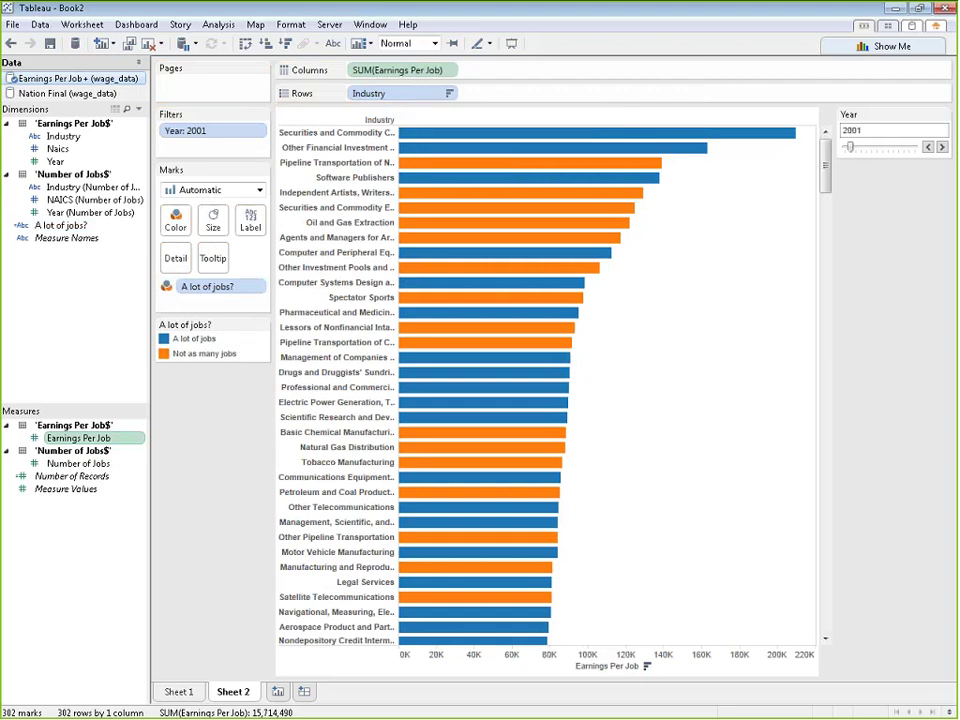
pyautogui.moveTo(587, 293)
# On a new worksheet, chart Number of Jobs by Year as lines, with Industry as the detail
pyautogui.click(278, 692)
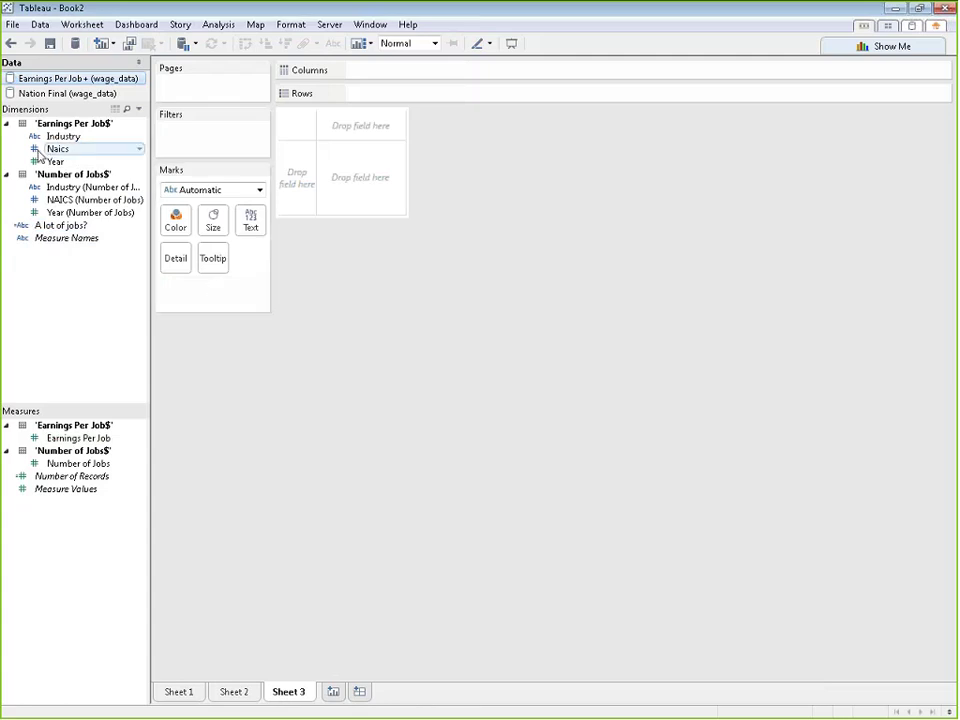
pyautogui.moveTo(62, 163); pyautogui.dragTo(390, 75)
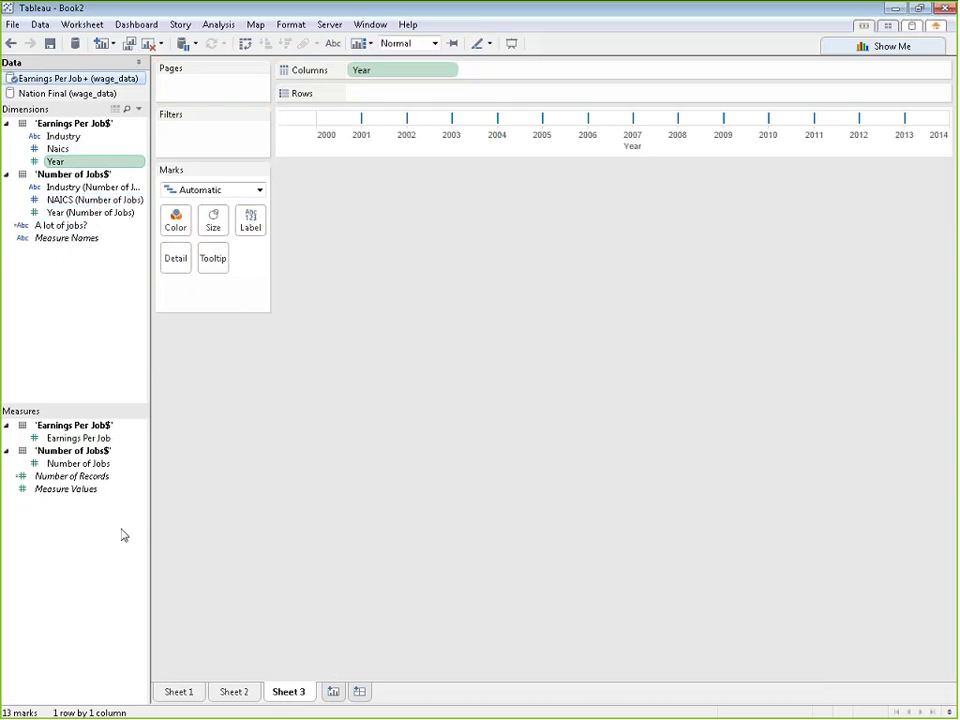
pyautogui.moveTo(136, 452); pyautogui.dragTo(409, 105)
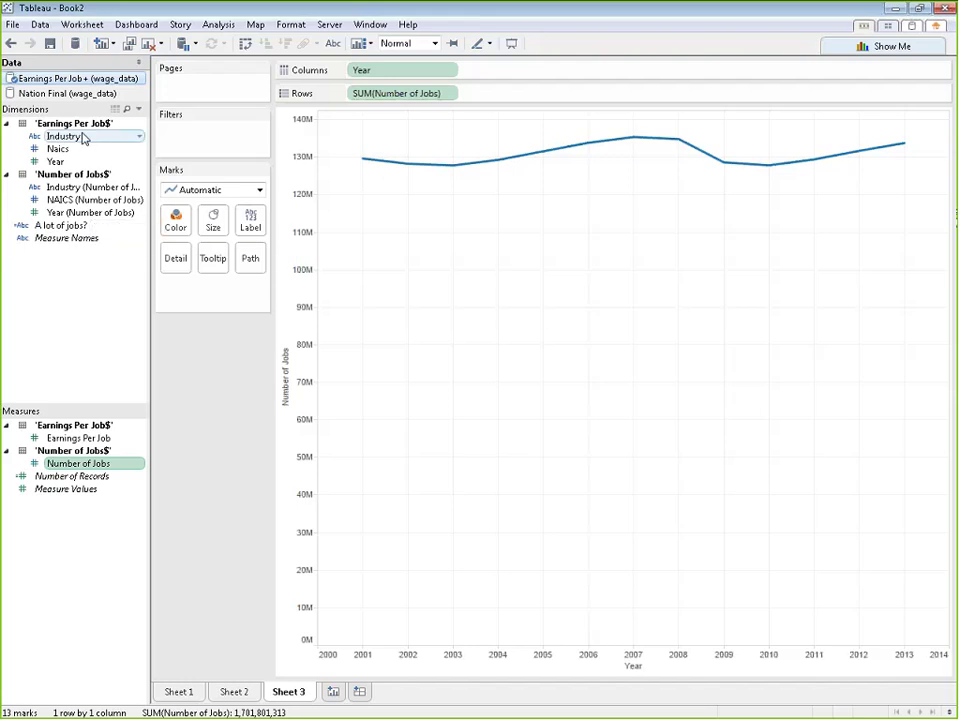
pyautogui.moveTo(83, 141); pyautogui.dragTo(182, 262)
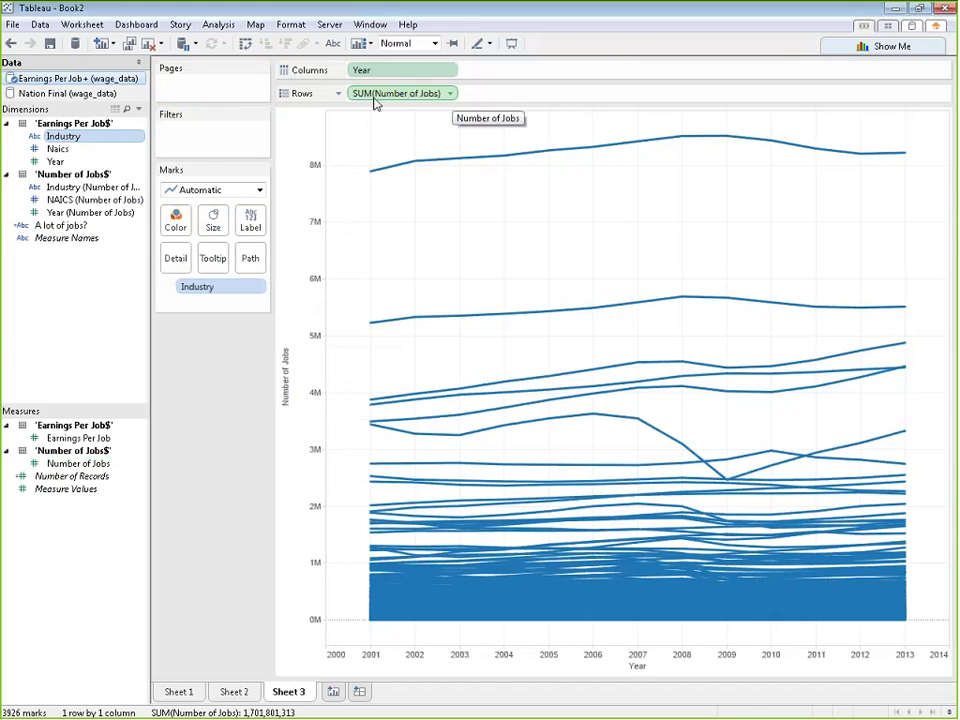
# Apply a Percent of Total quick table calculation to Number of Jobs
pyautogui.click(451, 94)
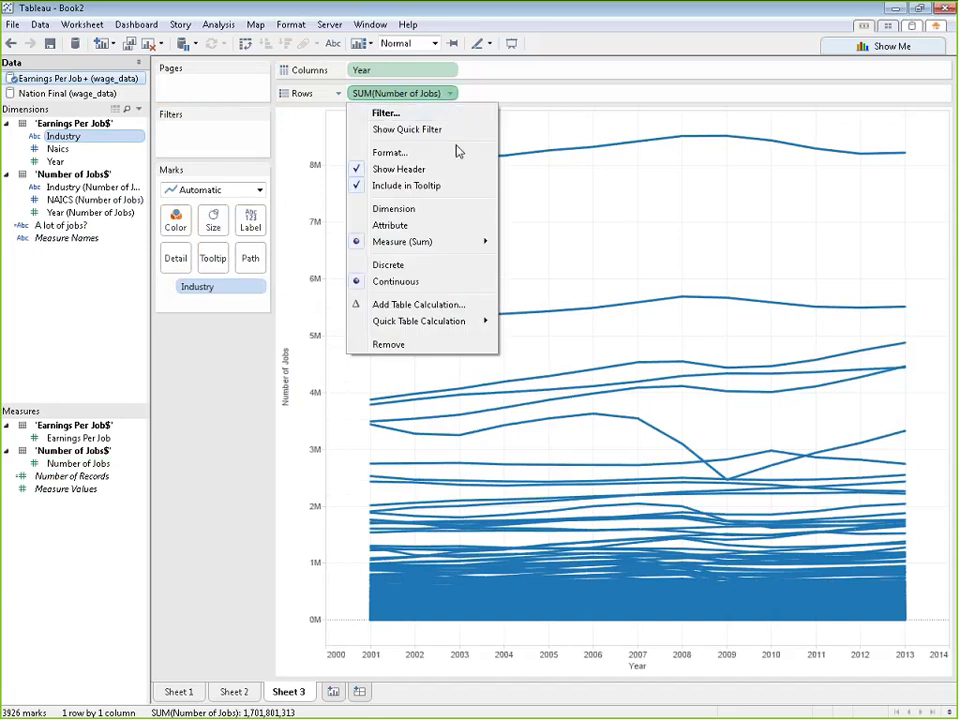
pyautogui.moveTo(437, 328)
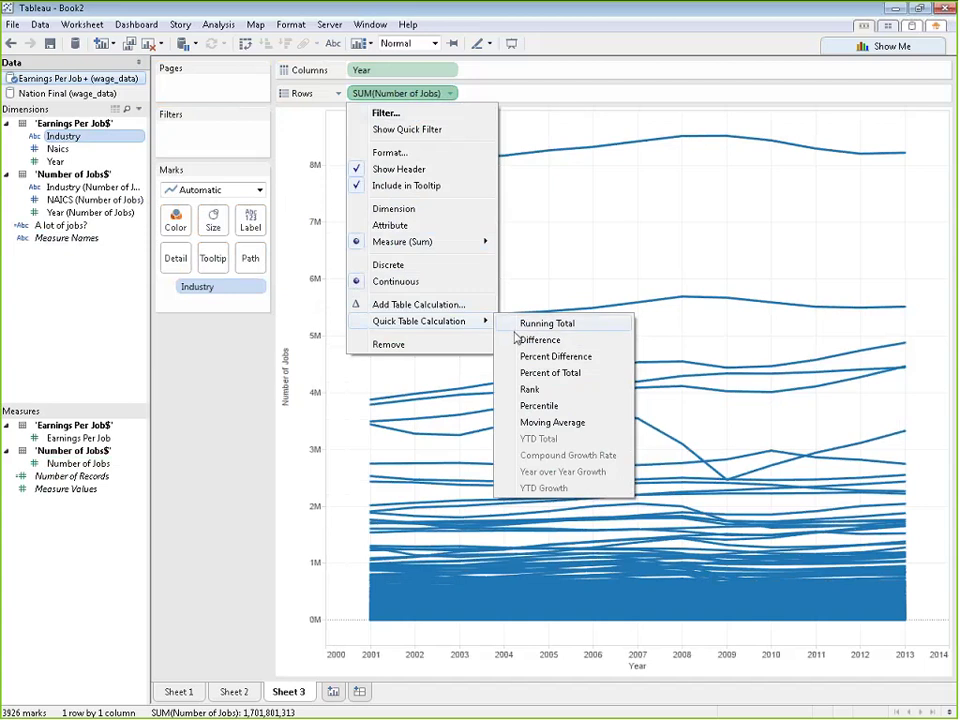
pyautogui.click(541, 376)
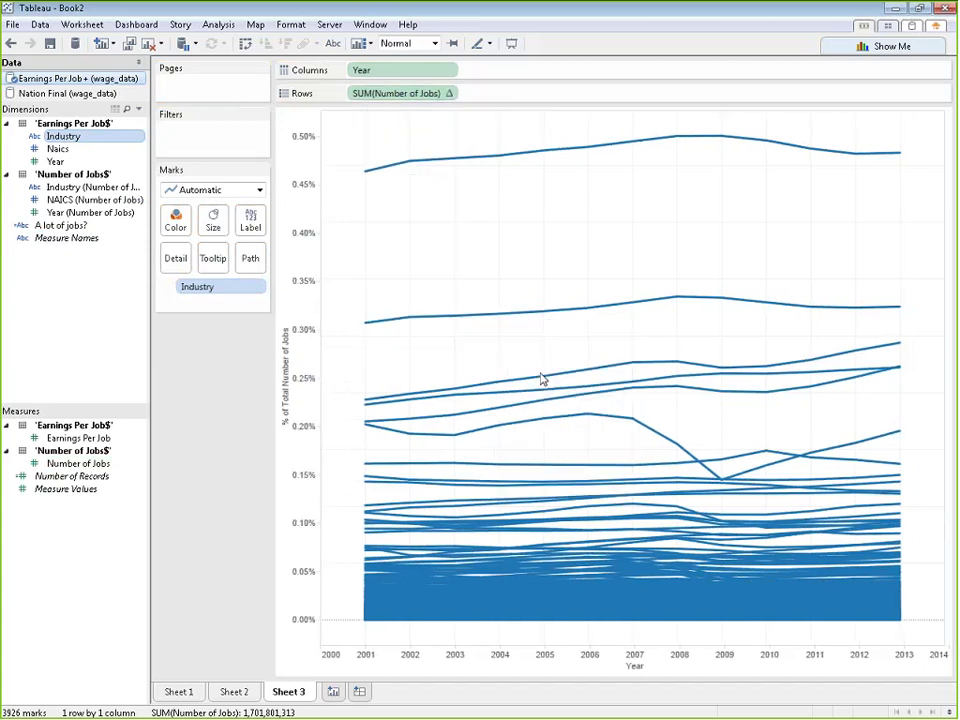
# Apply a Percent Difference quick table calculation to Number of Jobs and identify the industry of the highest line in 2002
pyautogui.click(450, 93)
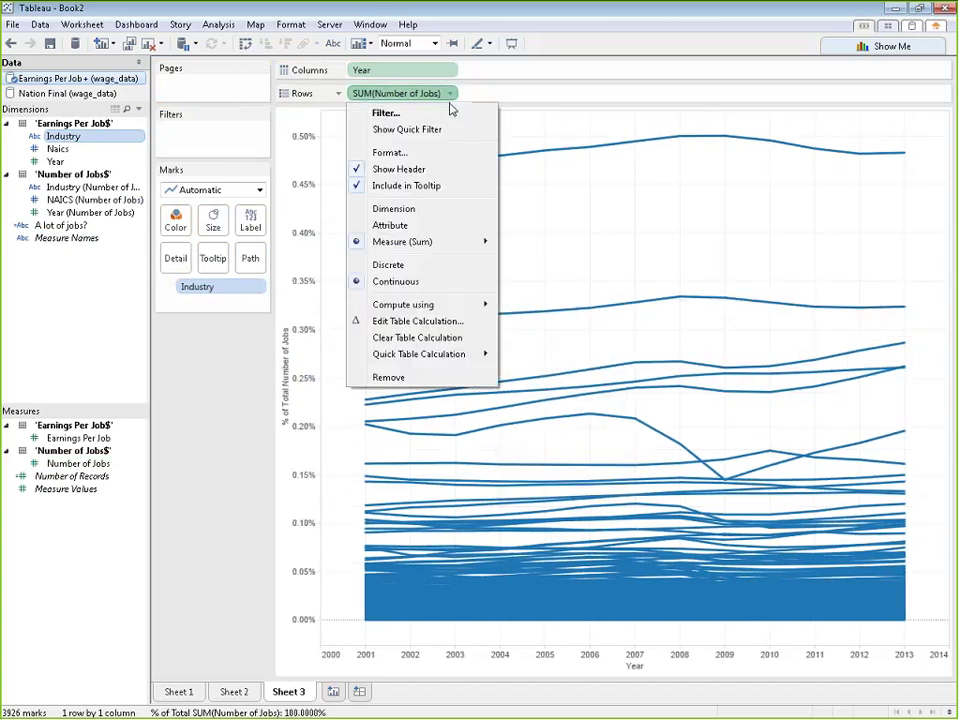
pyautogui.moveTo(440, 362)
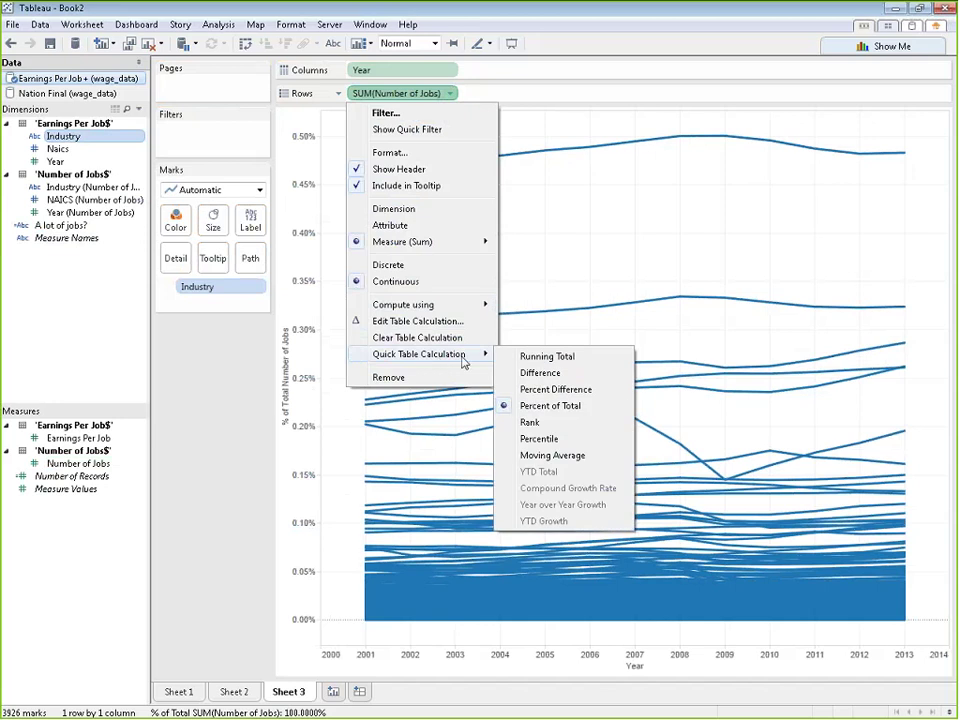
pyautogui.click(594, 389)
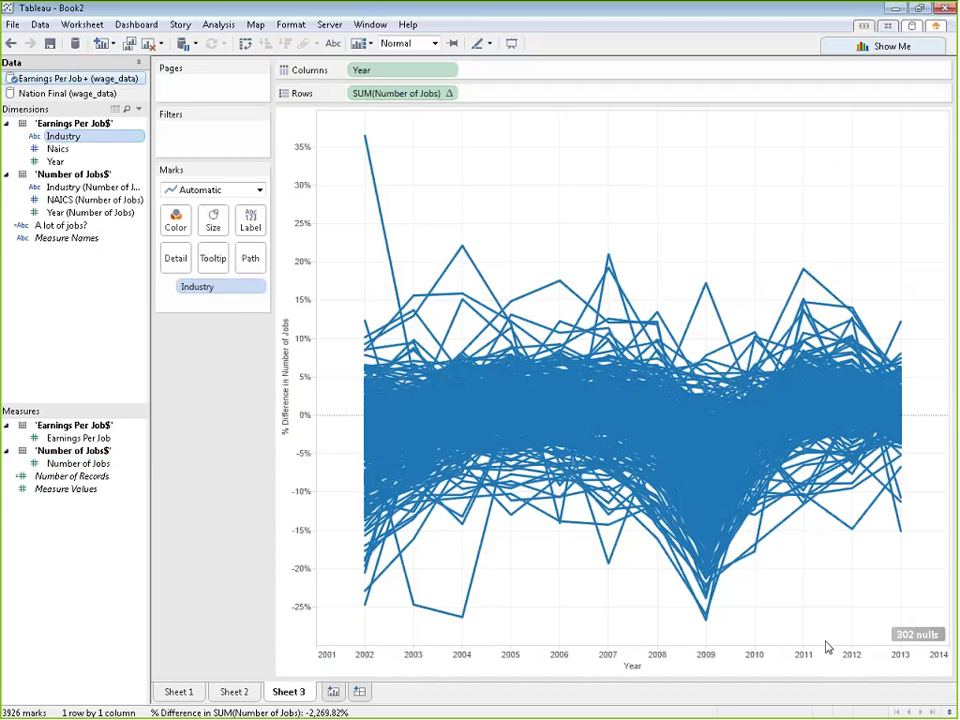
pyautogui.moveTo(394, 260)
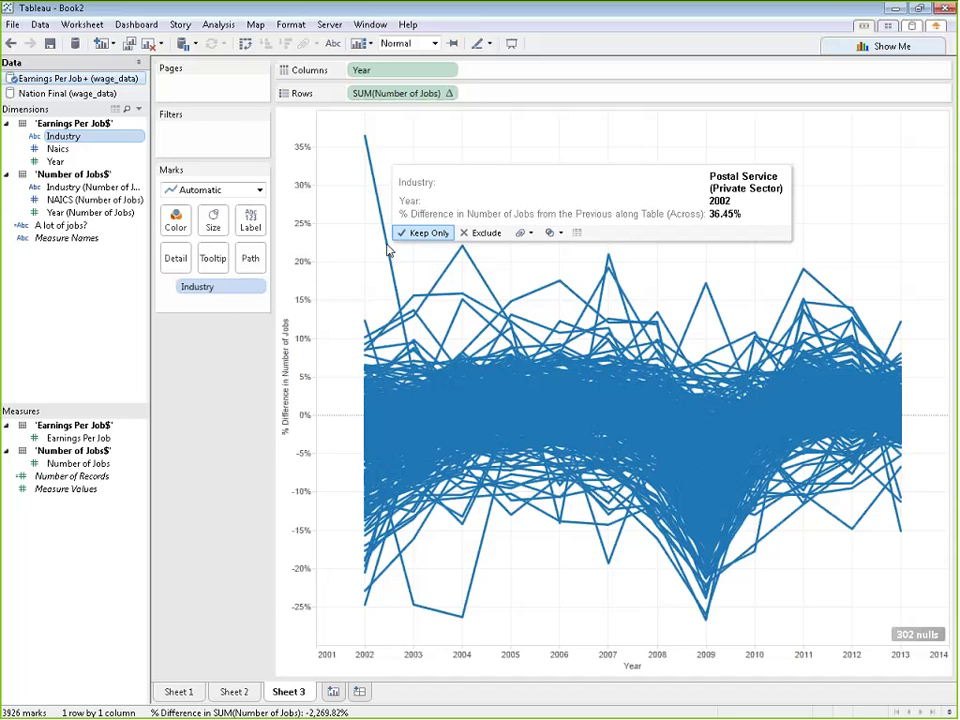
# Reduce the size of the line marks so the industry lines are drawn thinner
pyautogui.click(213, 221)
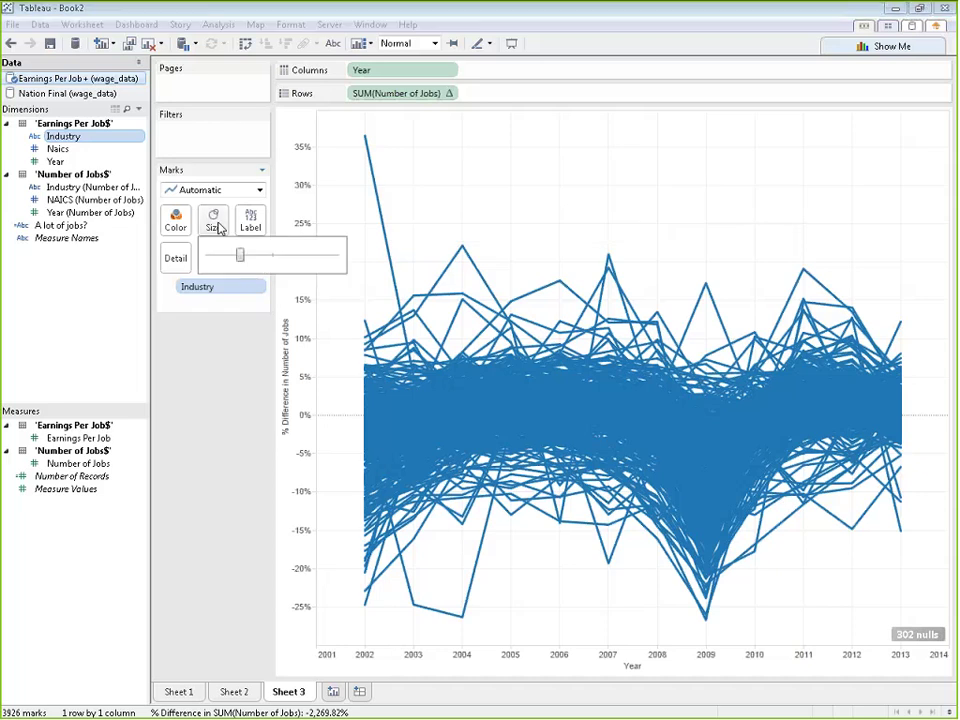
pyautogui.moveTo(240, 258); pyautogui.dragTo(214, 256)
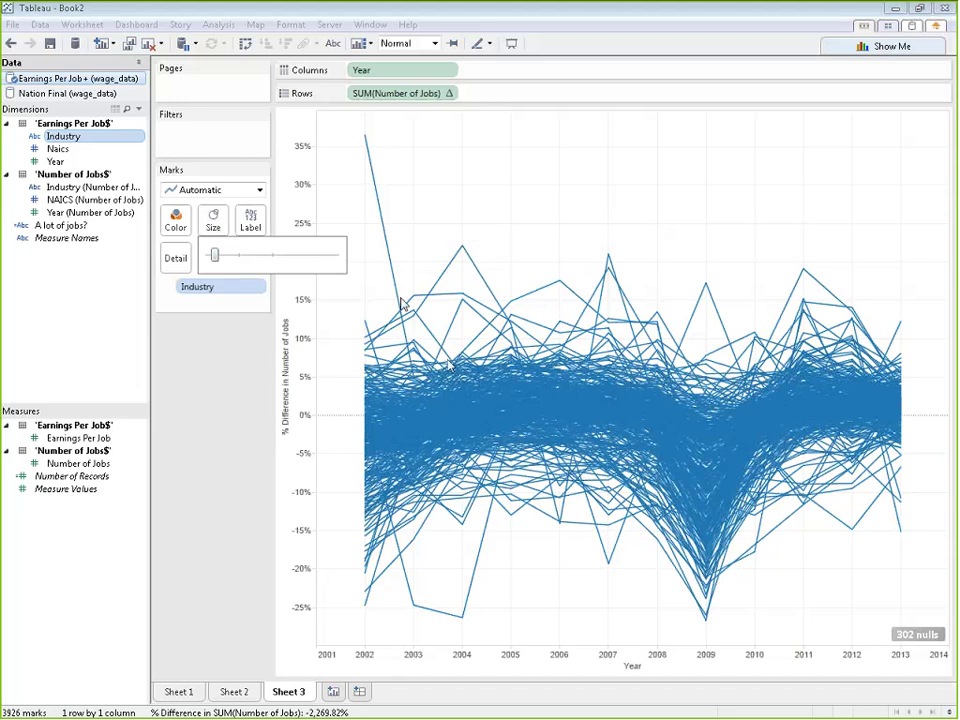
pyautogui.click(229, 489)
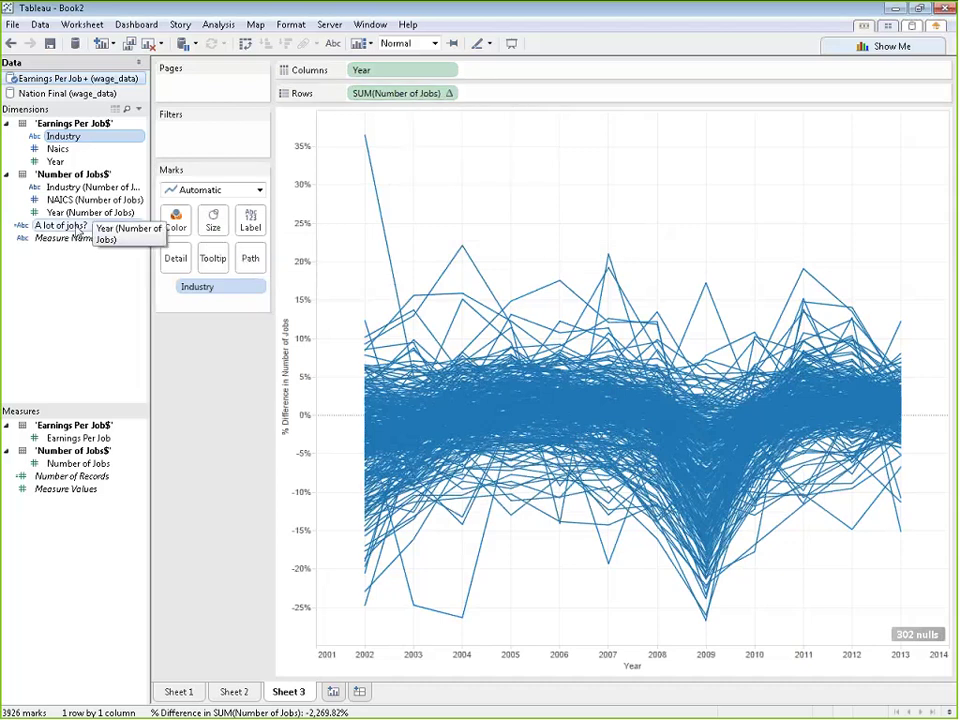
# Color the lines by Number of Jobs with a Difference quick table calculation and inspect the dark red line near 2008
pyautogui.moveTo(80, 464)
pyautogui.mouseDown()
pyautogui.moveTo(85, 470)
pyautogui.moveTo(238, 266)
pyautogui.moveTo(175, 232)
pyautogui.mouseUp()
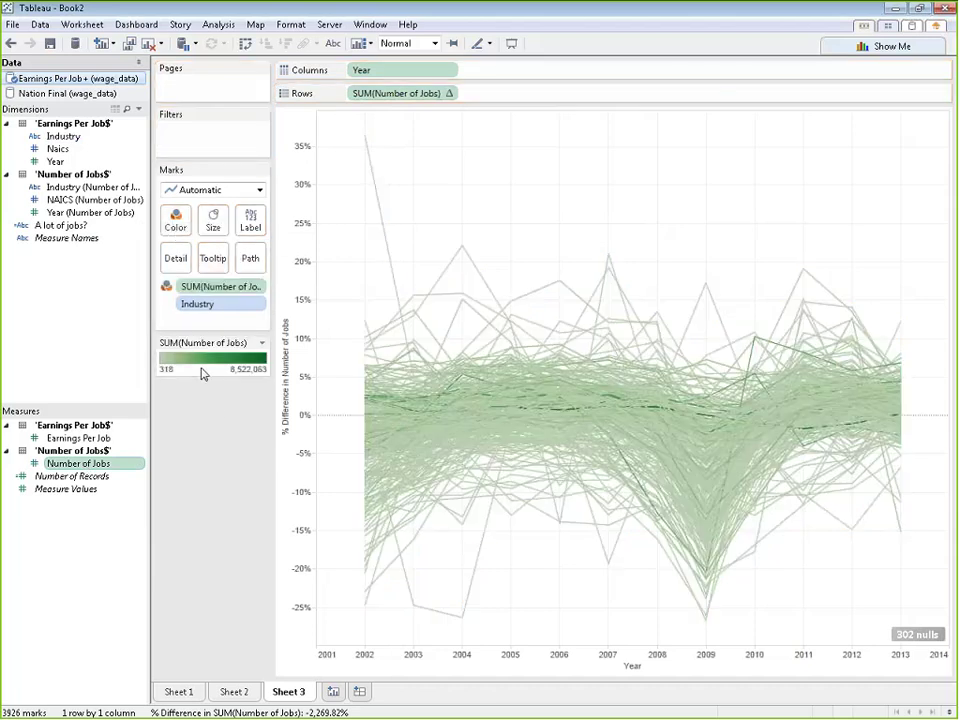
pyautogui.click(258, 287)
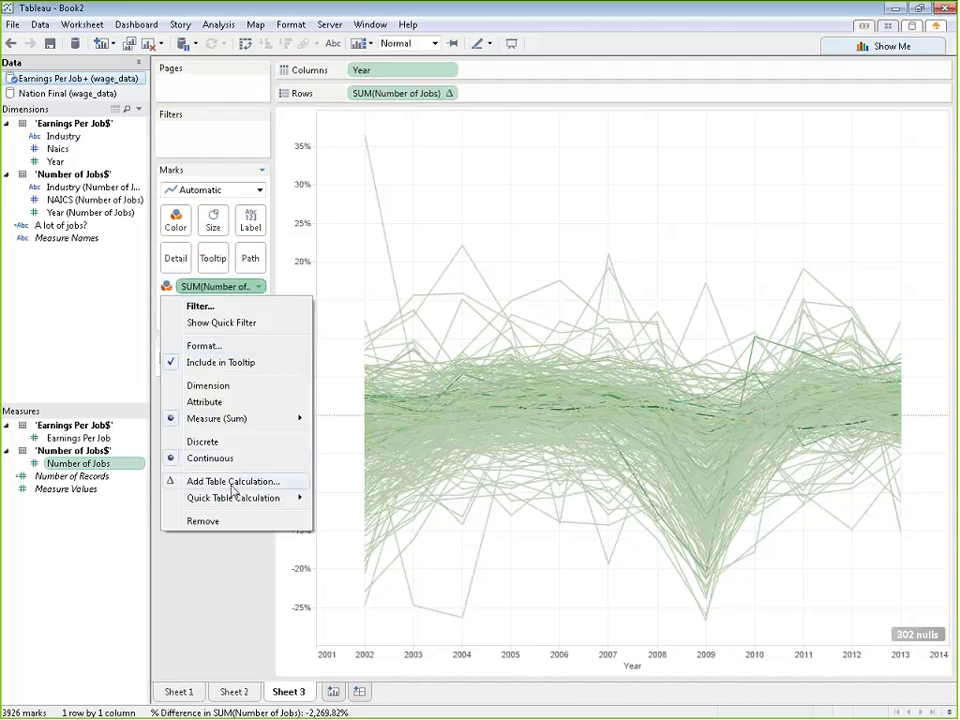
pyautogui.moveTo(290, 498)
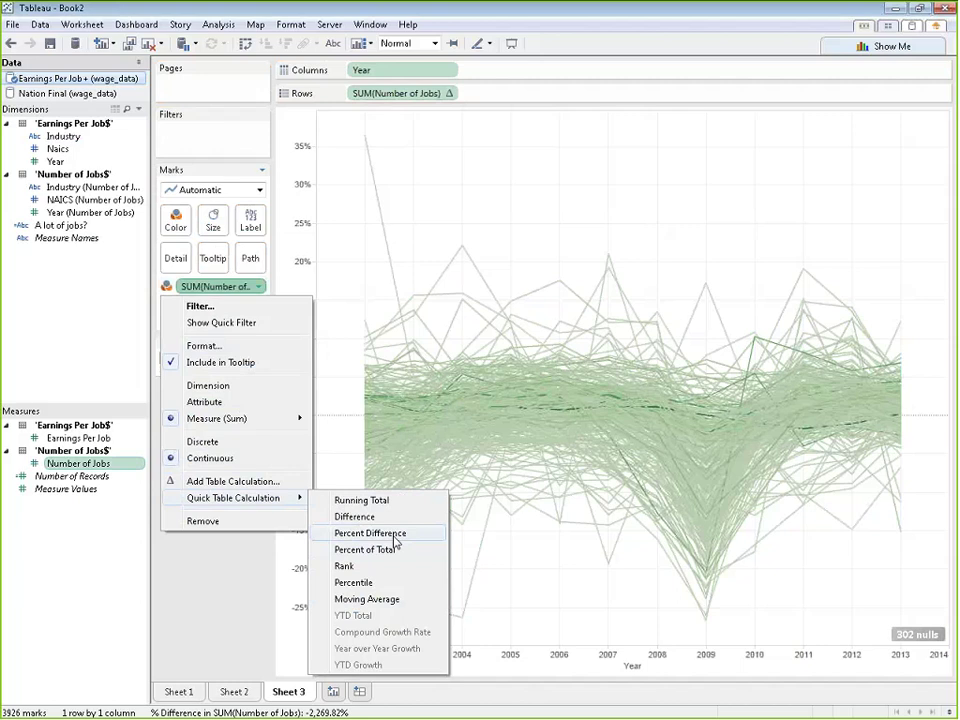
pyautogui.click(355, 517)
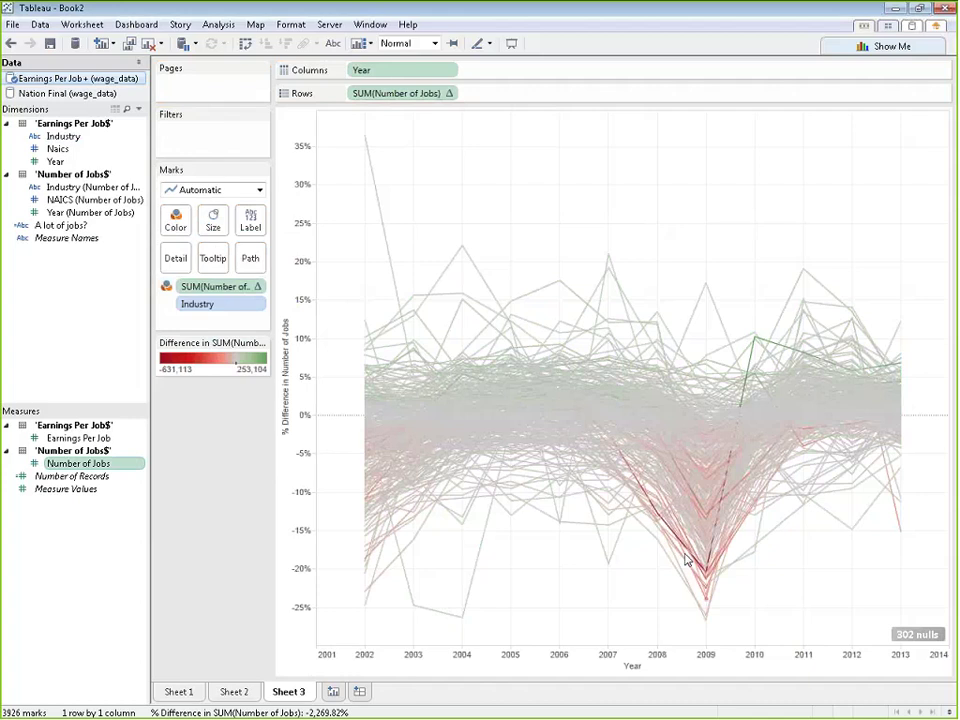
pyautogui.moveTo(667, 527)
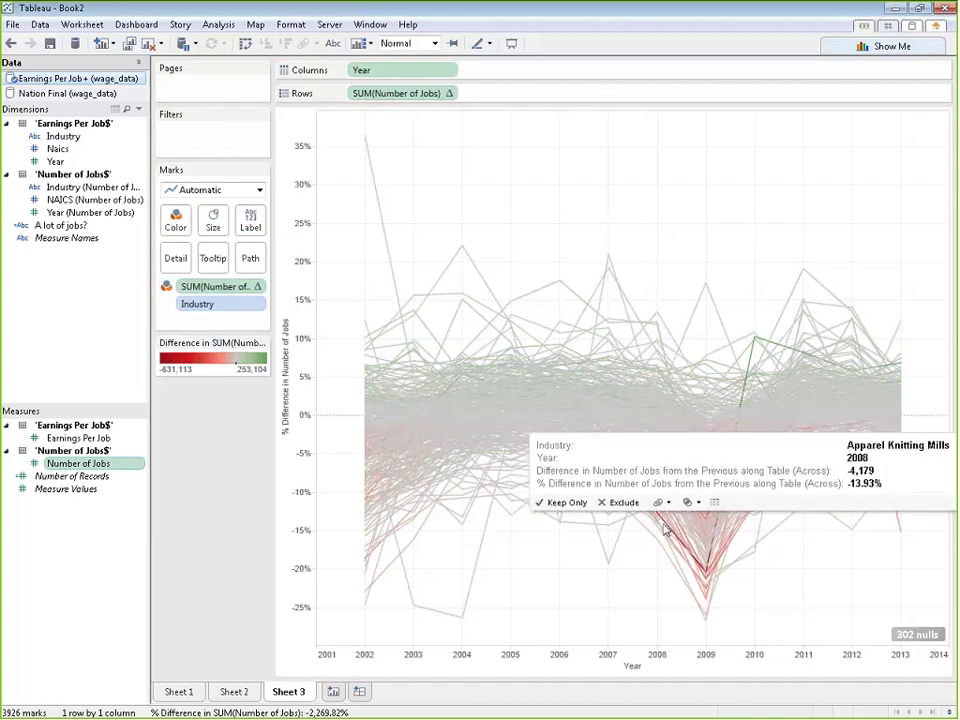
pyautogui.click(660, 523)
pyautogui.click(664, 527)
# Set the Number of Jobs difference used for color to compute using Industry
pyautogui.moveTo(256, 292)
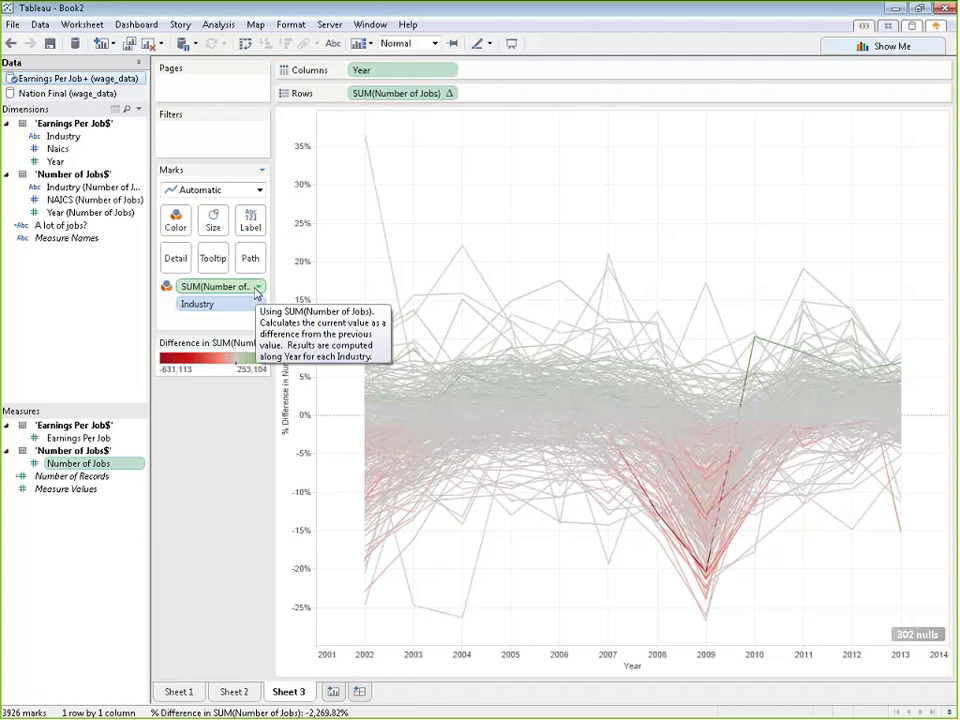
pyautogui.click(258, 288)
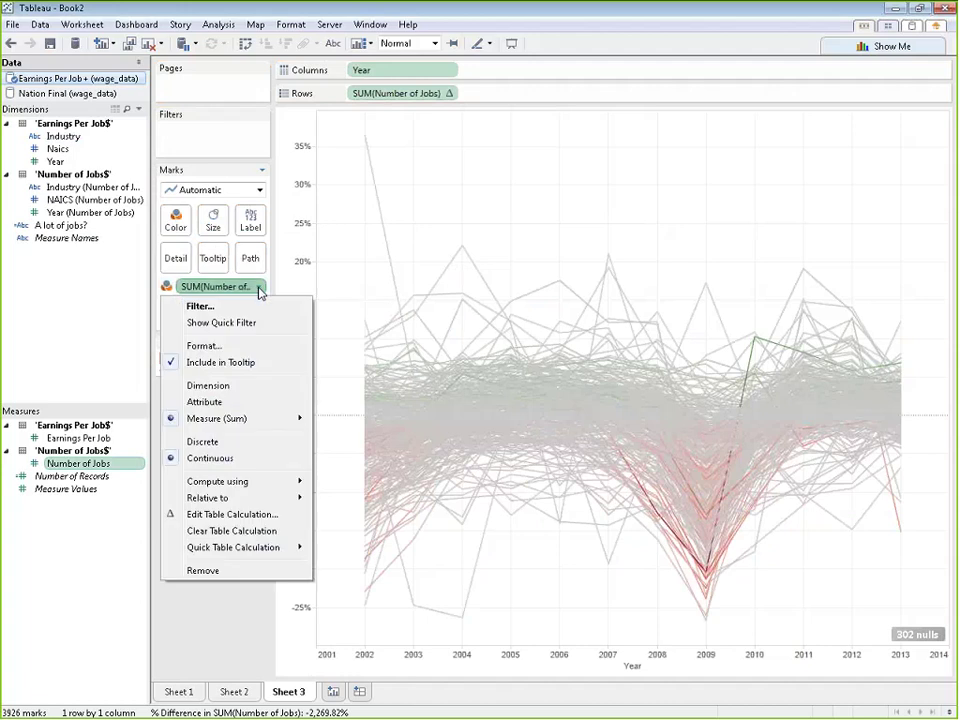
pyautogui.moveTo(245, 488)
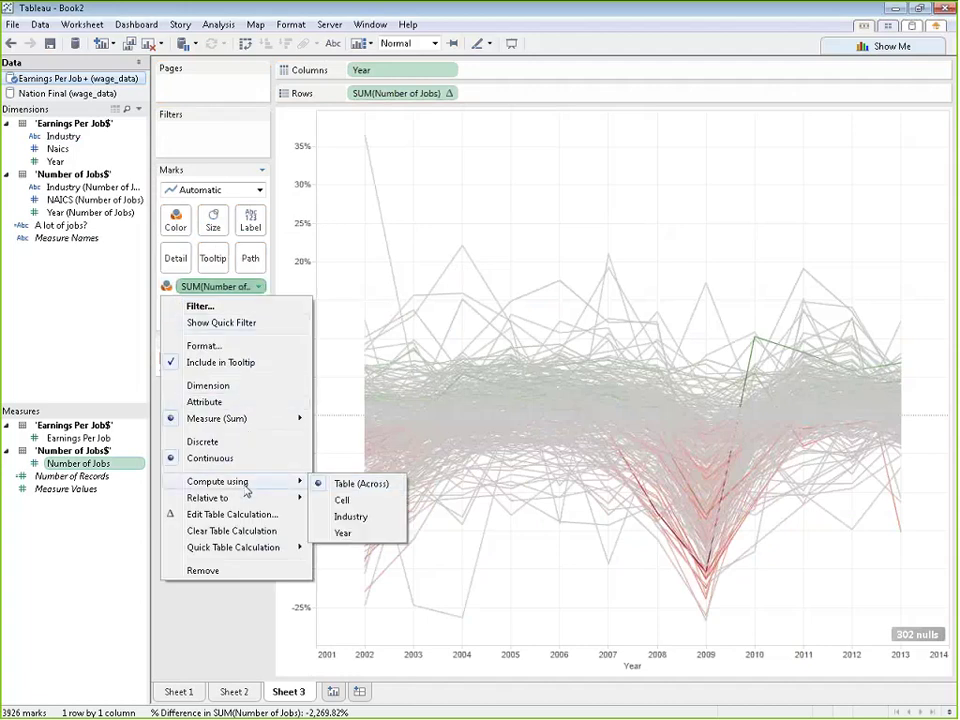
pyautogui.click(344, 516)
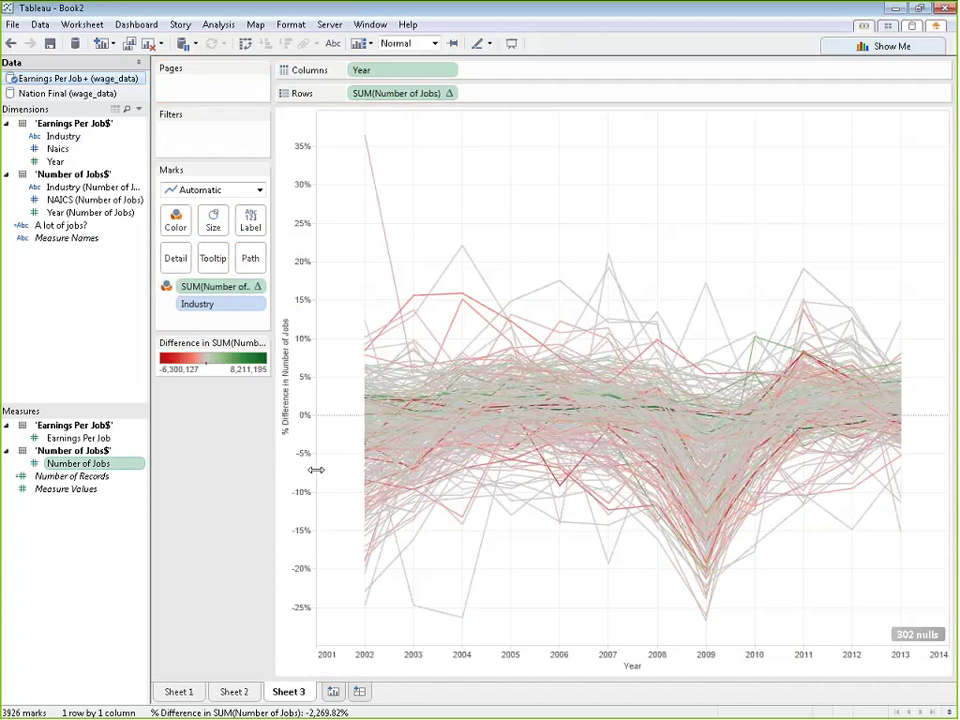
pyautogui.click(258, 286)
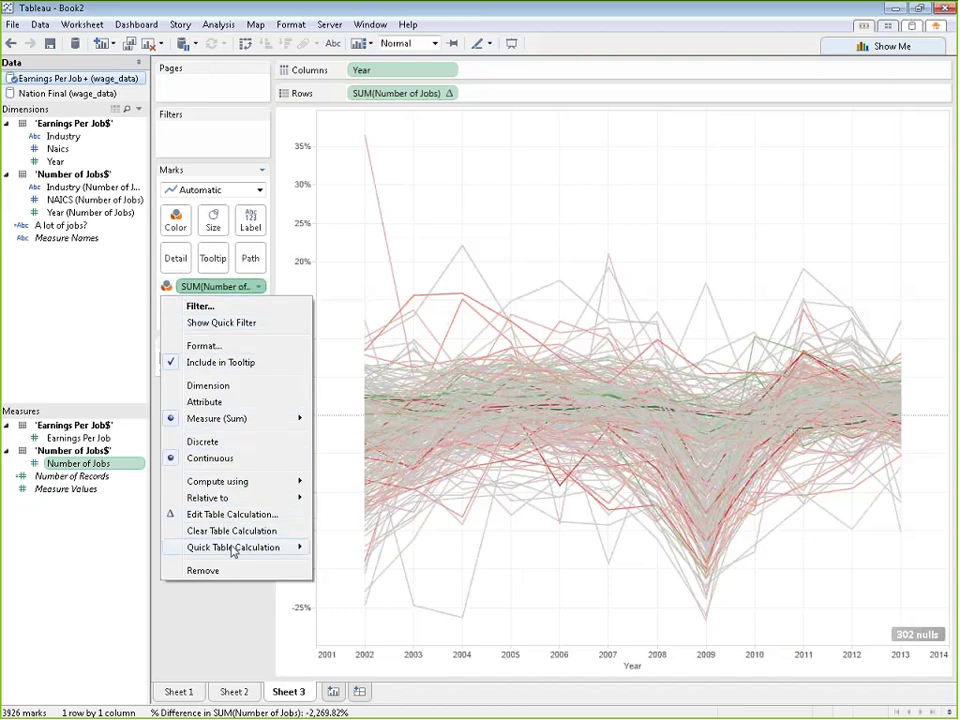
pyautogui.moveTo(296, 547)
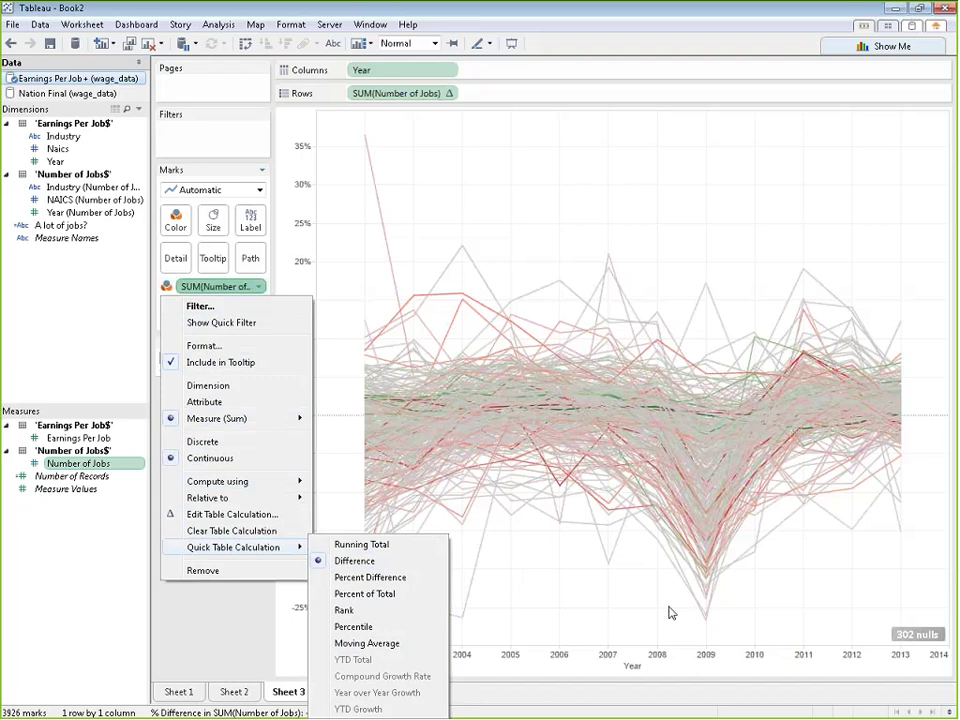
pyautogui.click(617, 585)
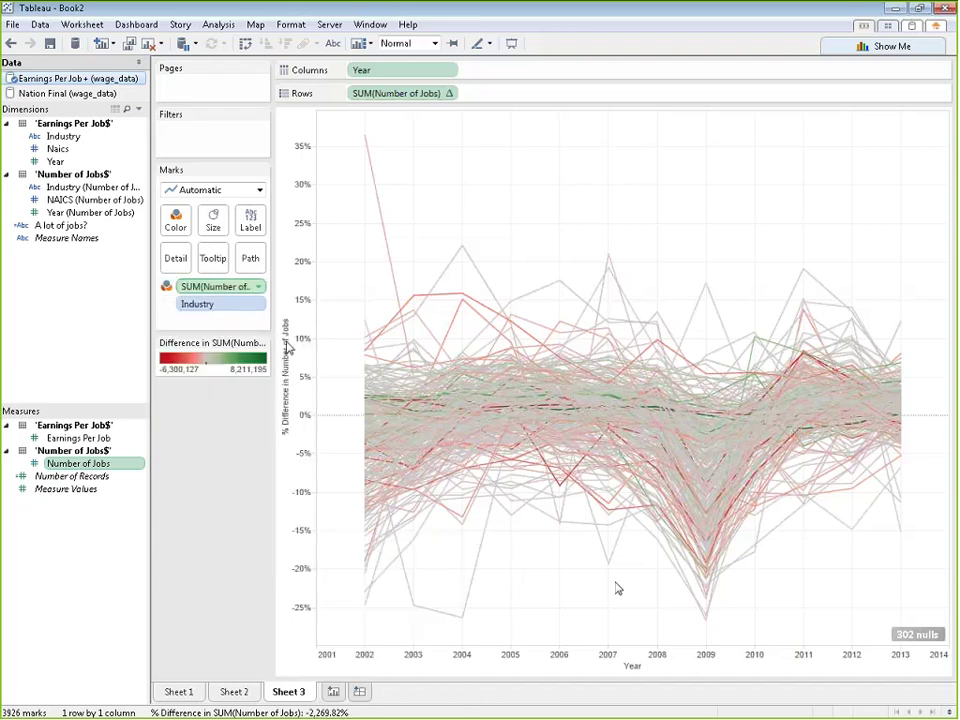